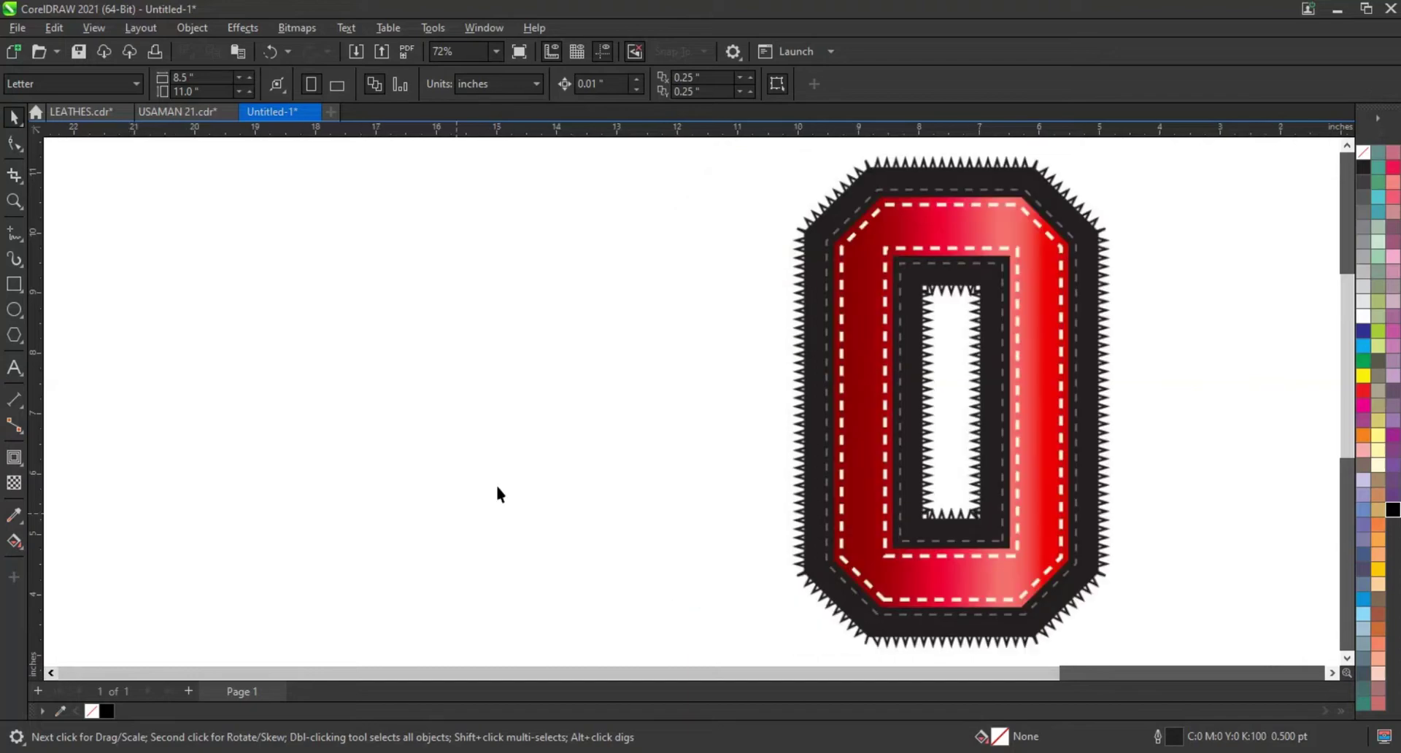
# - Select the red stitched 0 bitmap and zoom the view in on it
pyautogui.click(968, 417)
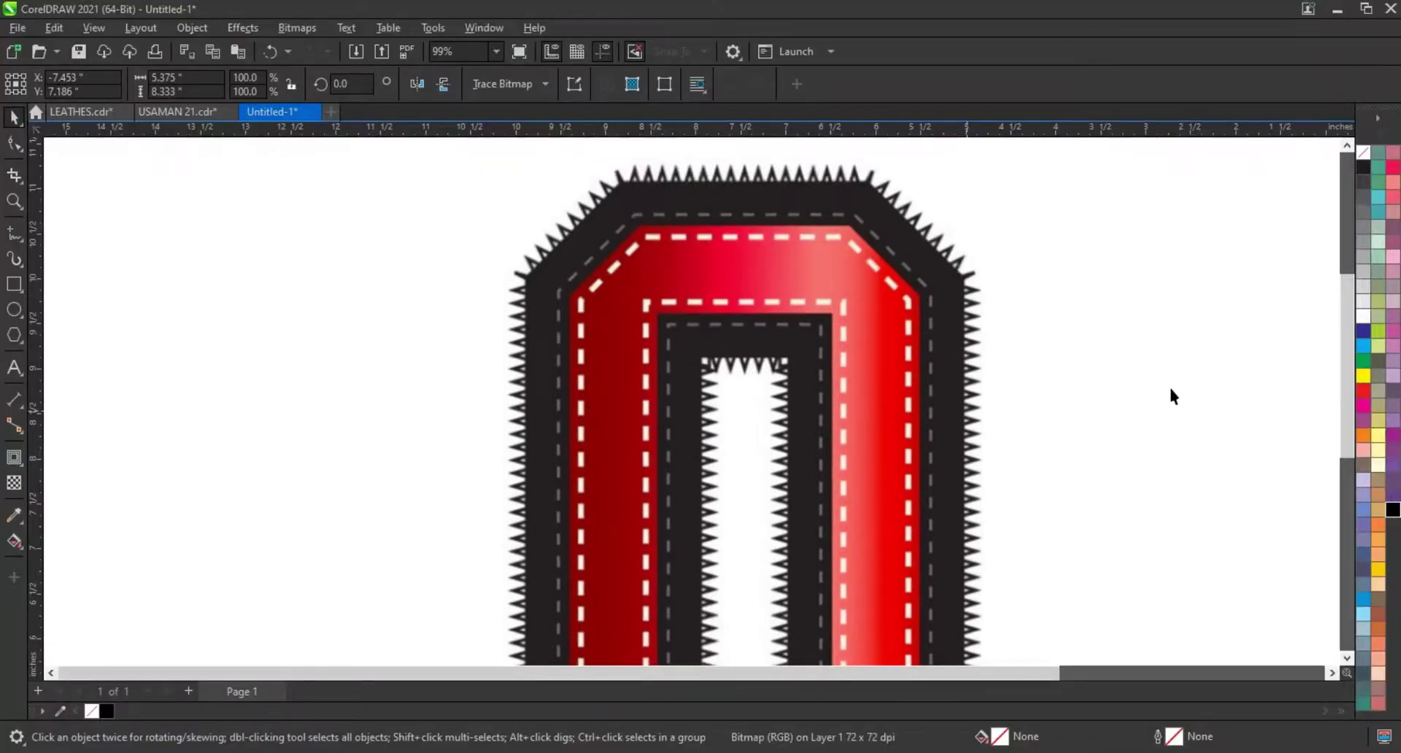
pyautogui.scroll(-2, 1169, 386)
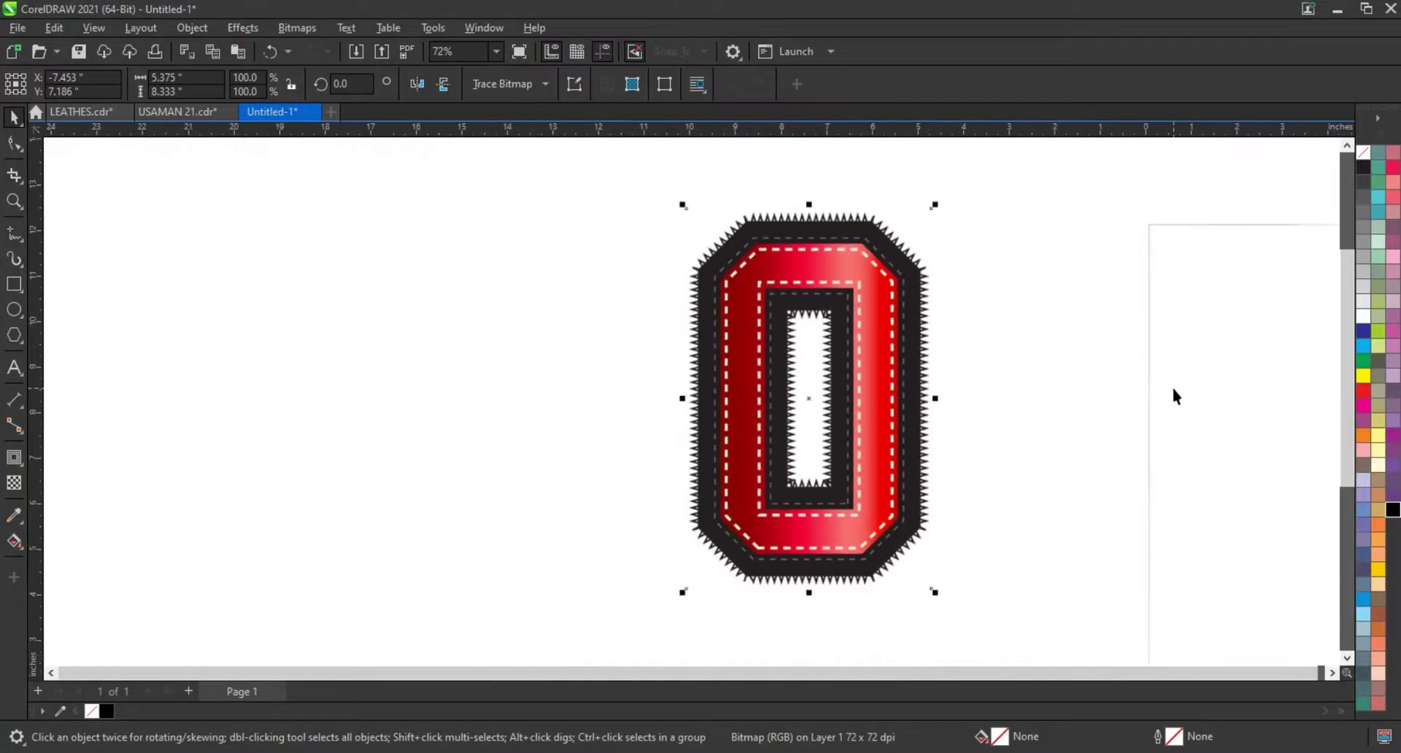
pyautogui.click(13, 202)
pyautogui.moveTo(155, 199); pyautogui.dragTo(976, 587)
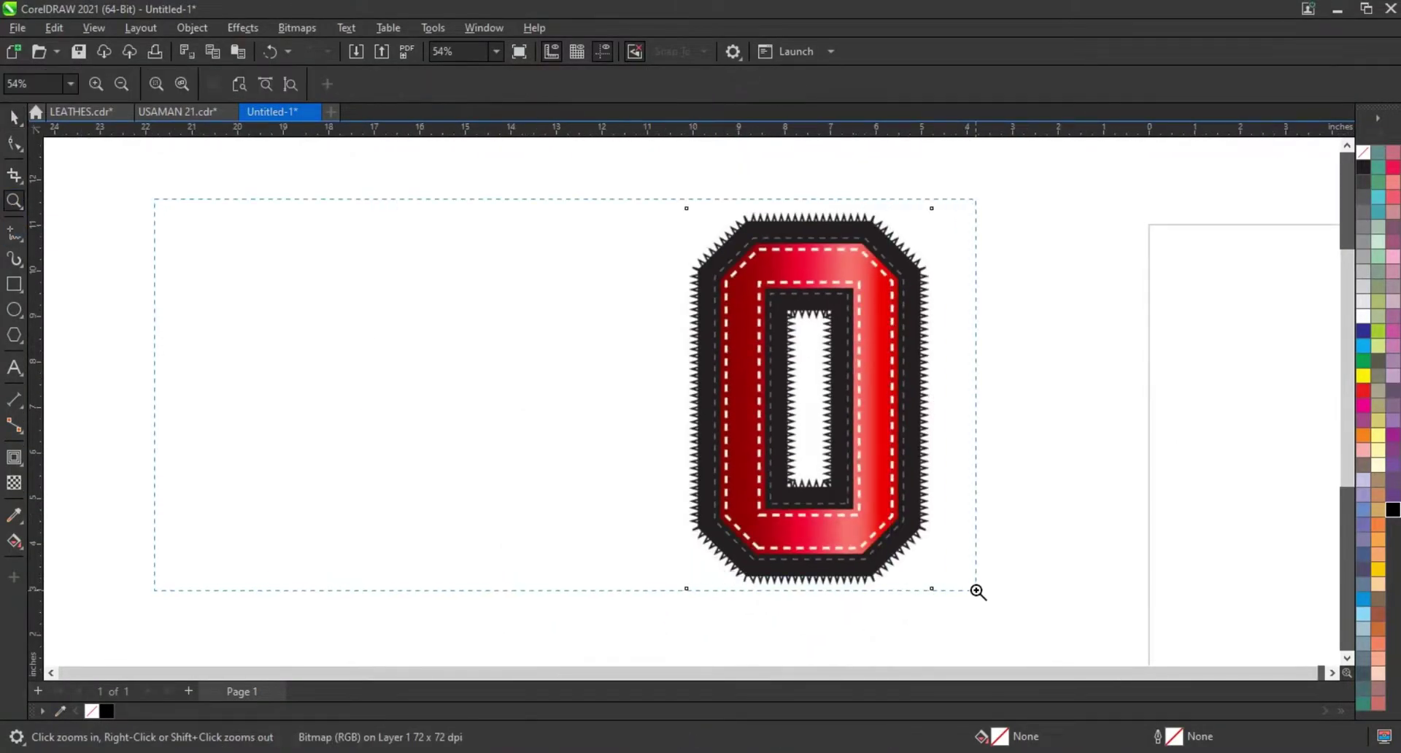
# - Type a letter O on the page and enlarge it
pyautogui.press('F8')
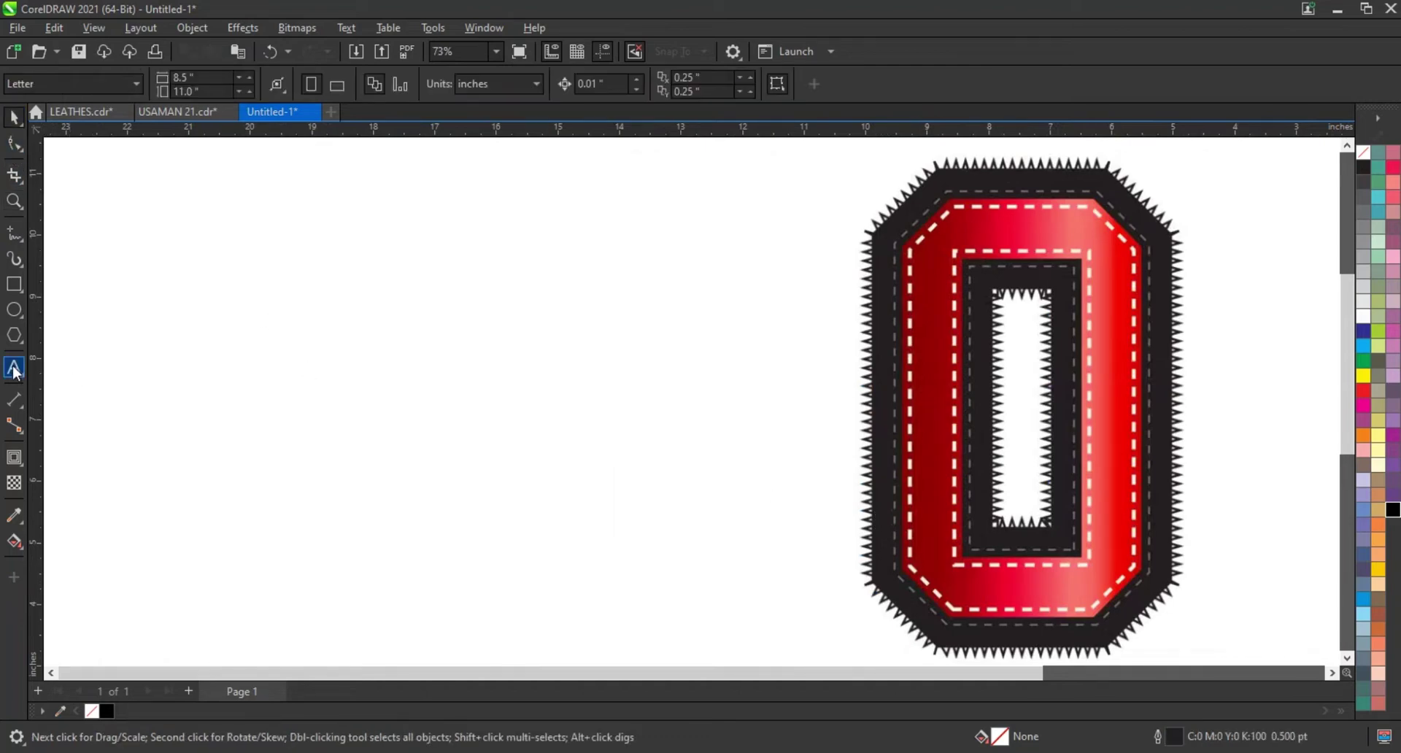
pyautogui.write('O')
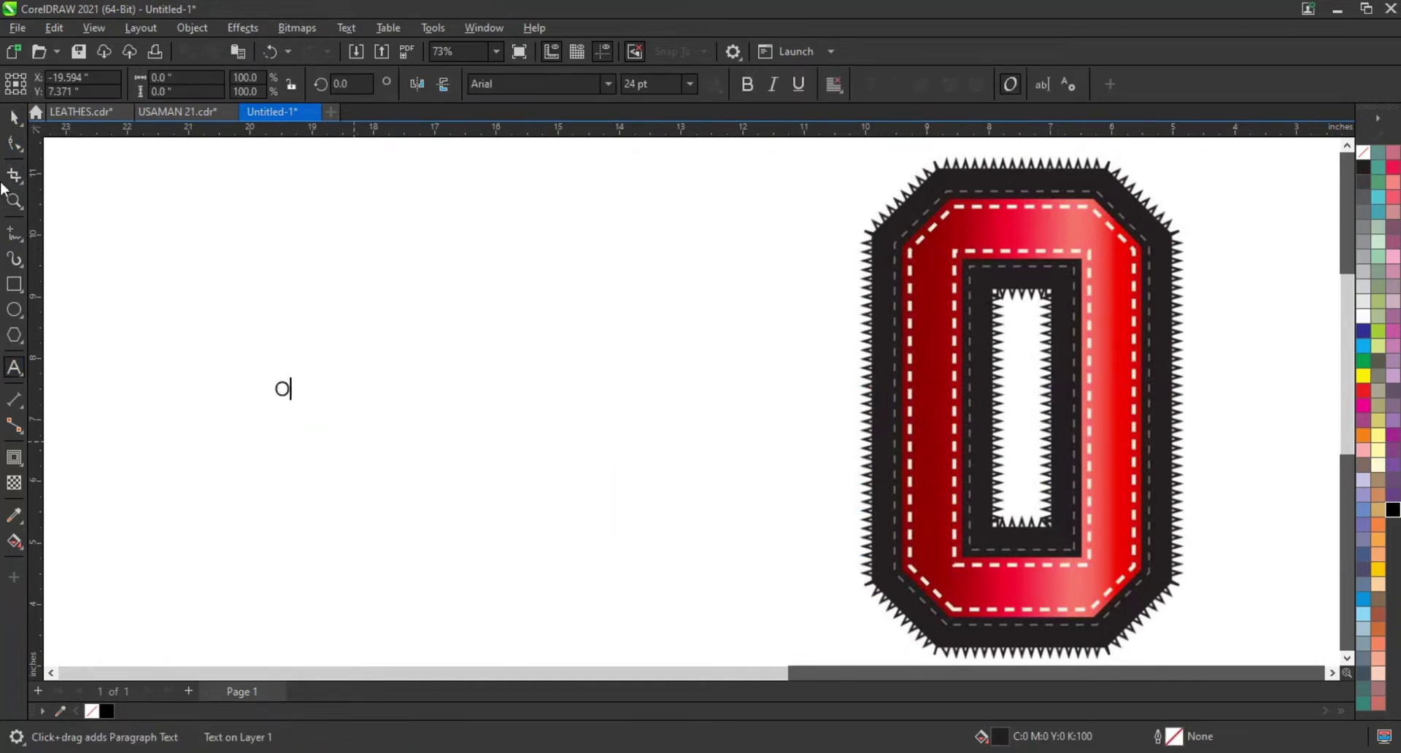
pyautogui.click(14, 119)
pyautogui.moveTo(297, 404); pyautogui.dragTo(382, 509)
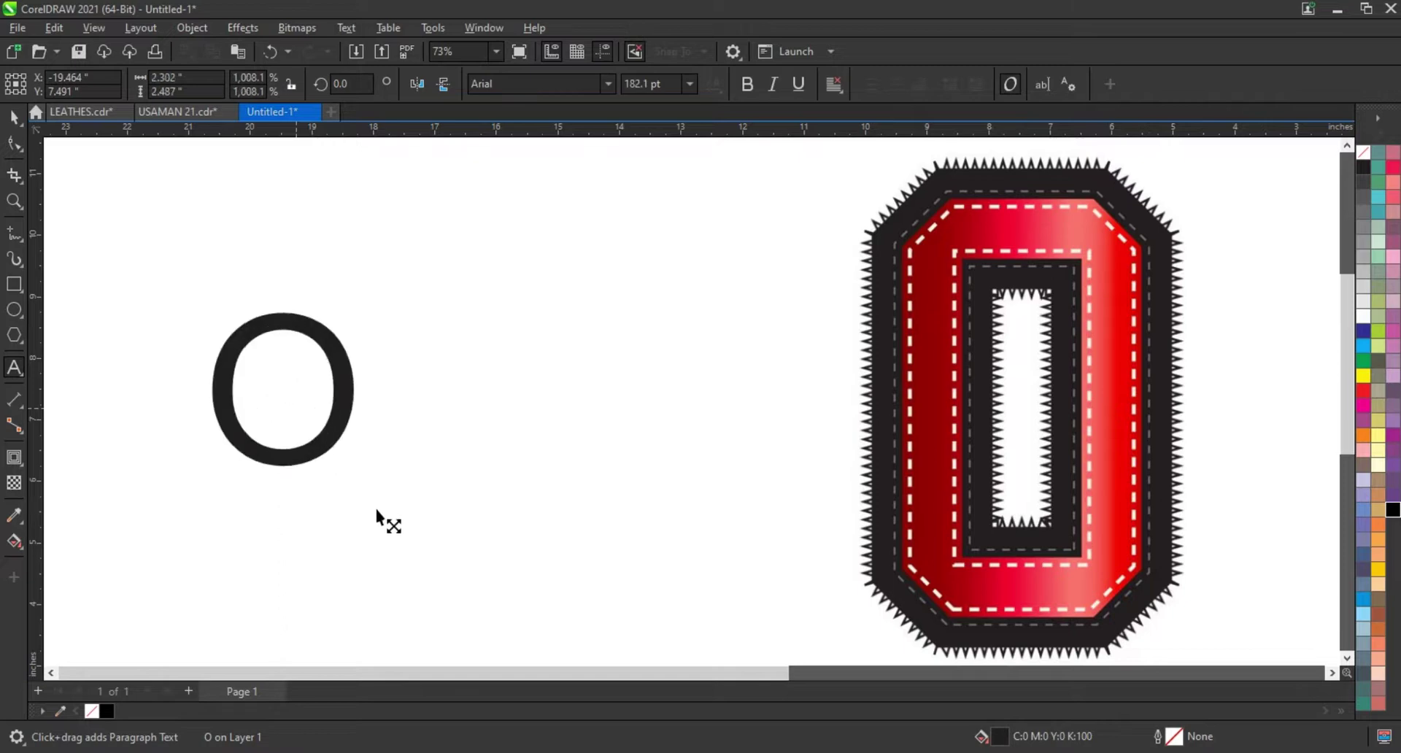
# - Set the O to the Jersey M54 font, scale it up and move it beside the reference 0
pyautogui.click(610, 86)
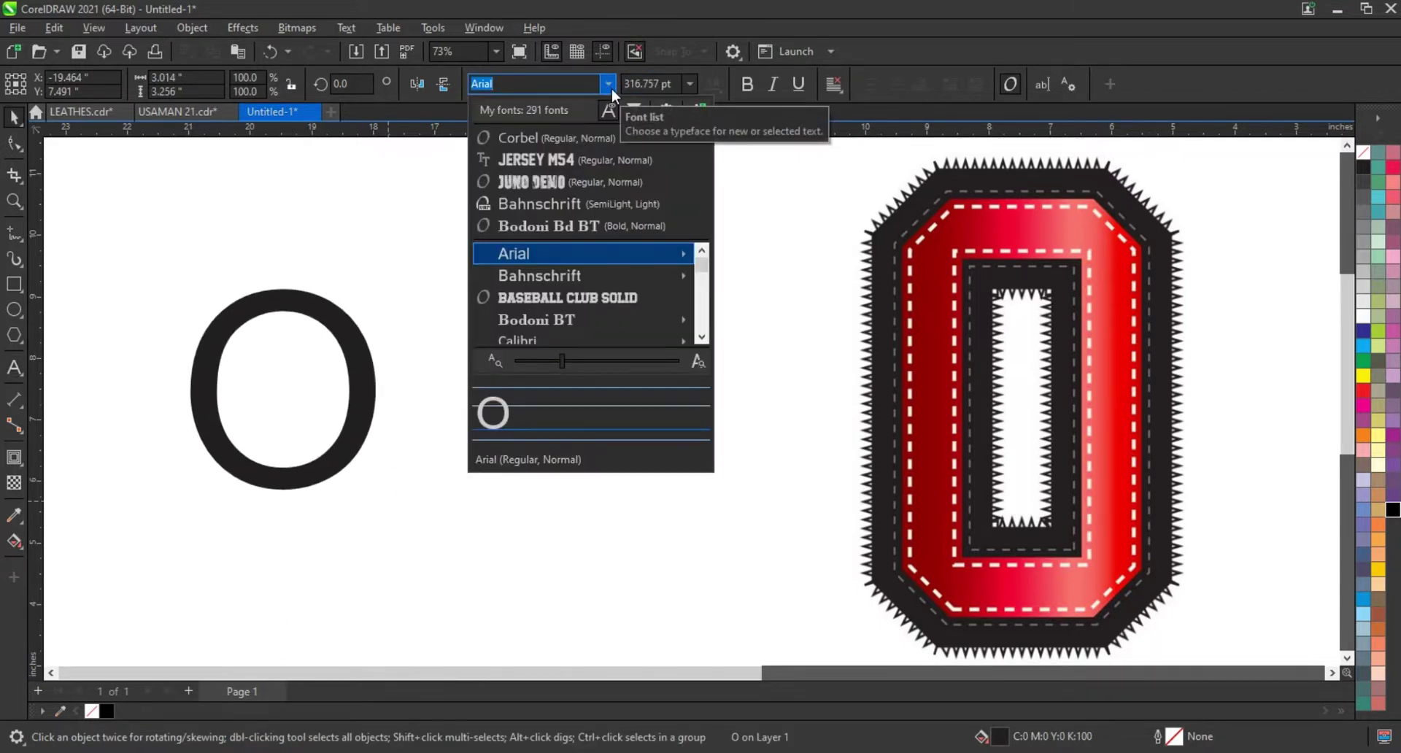
pyautogui.click(565, 158)
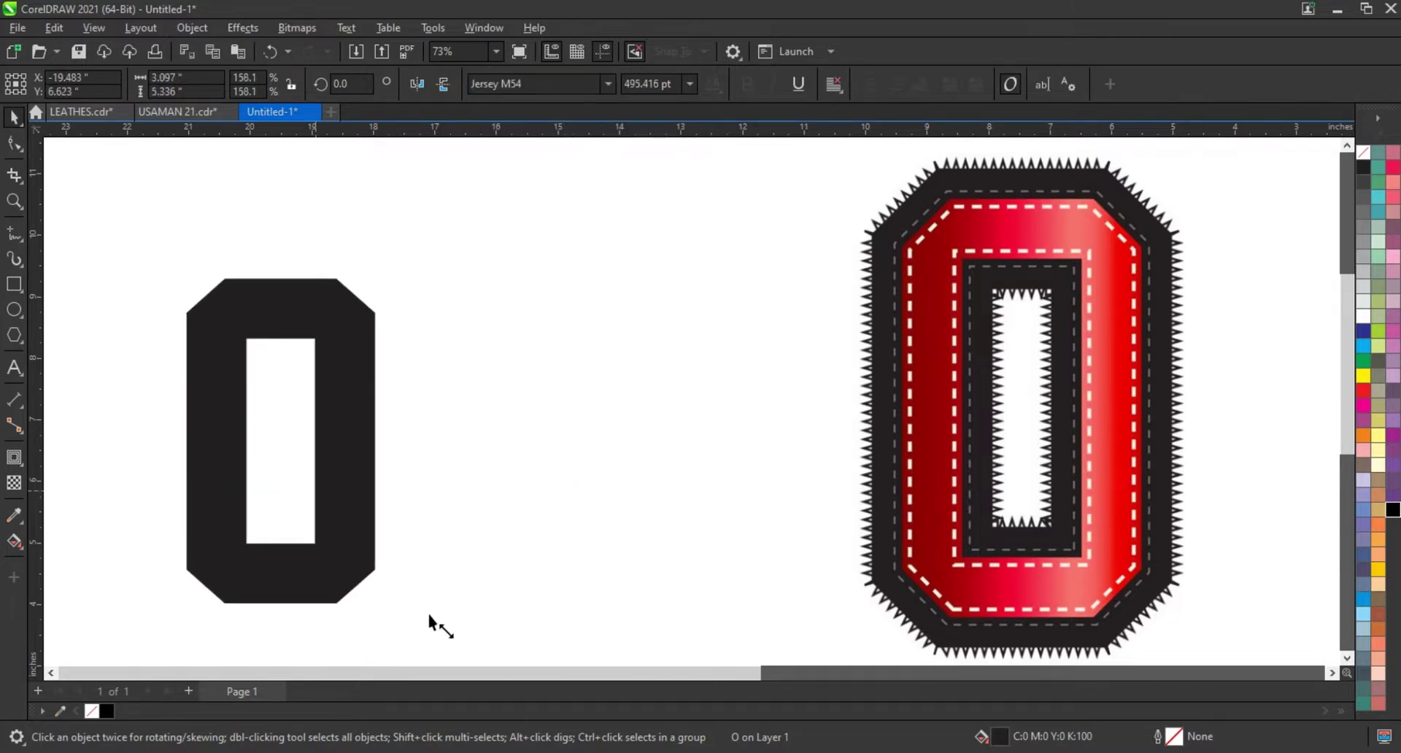
pyautogui.moveTo(317, 493); pyautogui.dragTo(431, 620)
pyautogui.moveTo(388, 273); pyautogui.dragTo(448, 213)
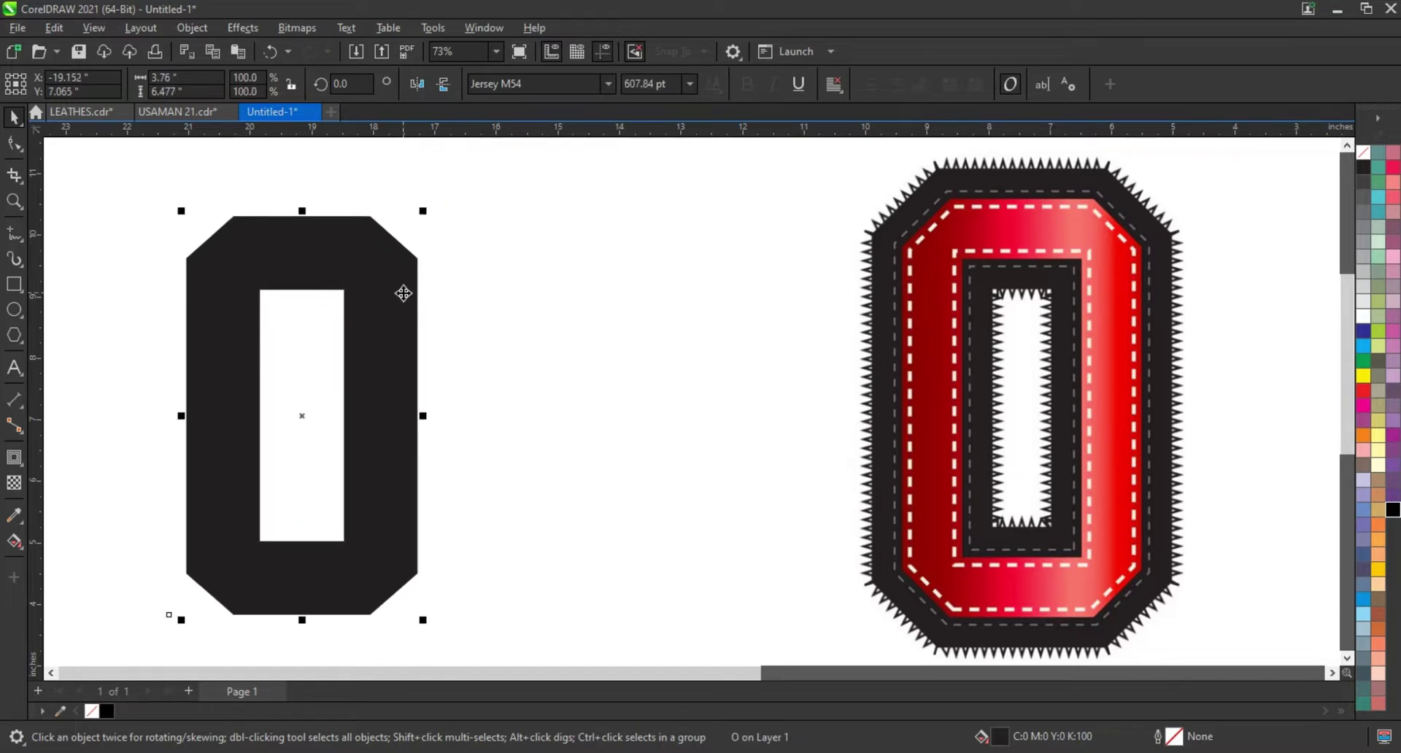
pyautogui.moveTo(404, 292); pyautogui.dragTo(499, 283)
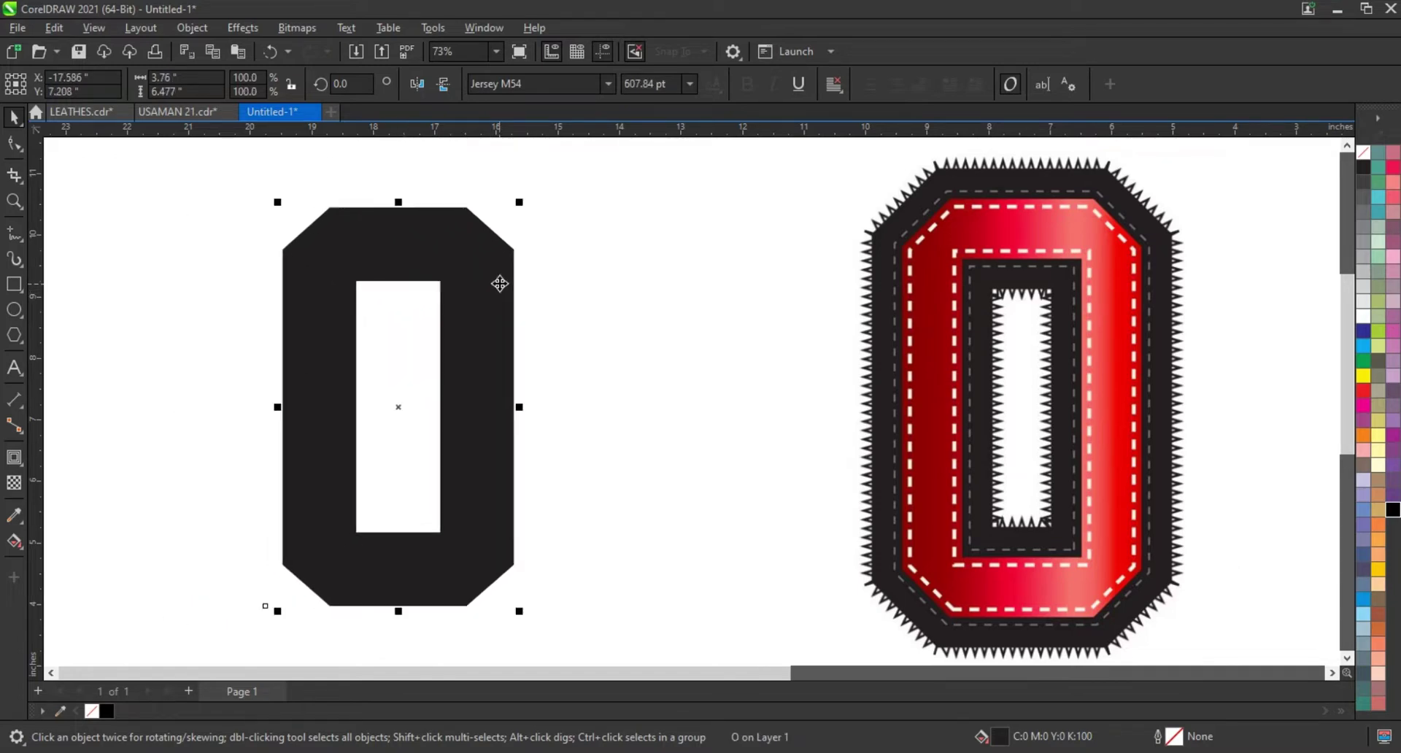
# - Convert the O to curves with a 60% grey fill and black outline, nudged slightly down
pyautogui.hotkey('ctrl', 'q')
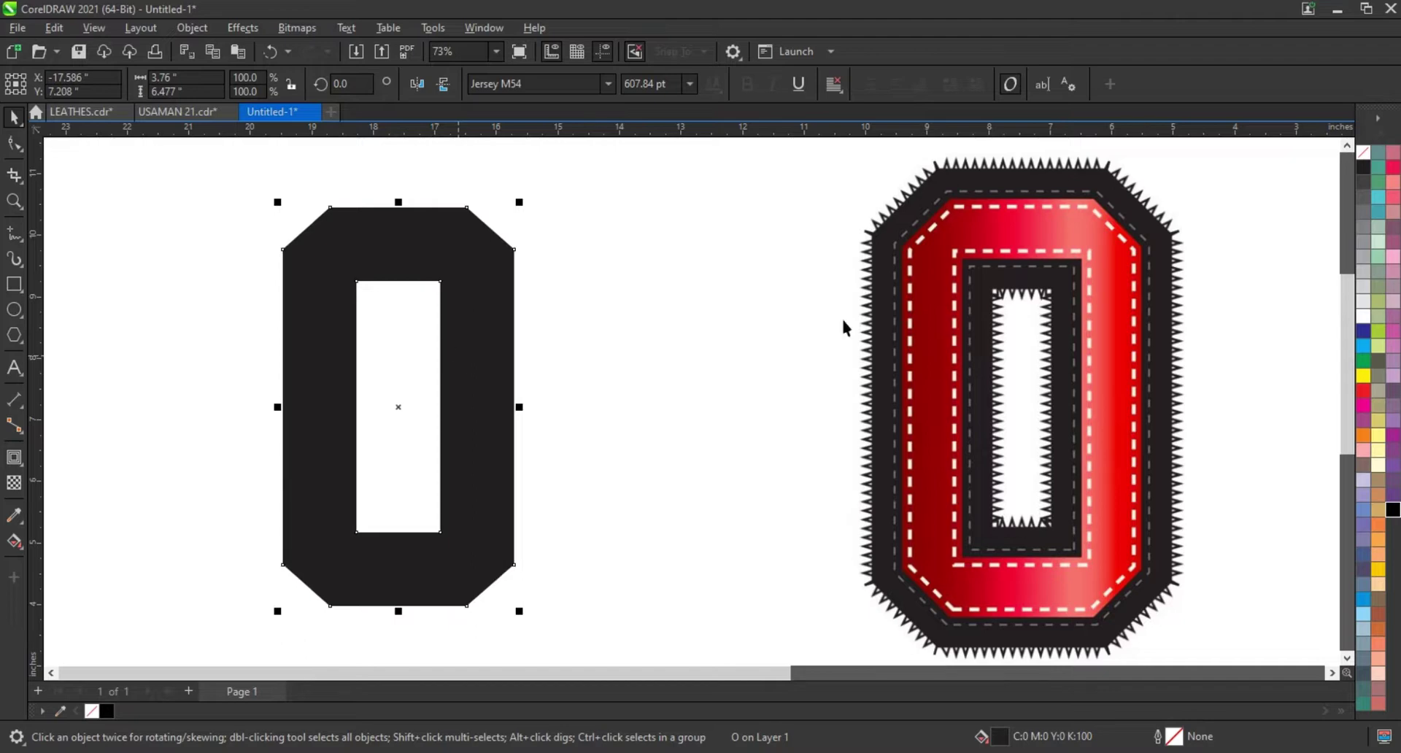
pyautogui.click(1364, 228)
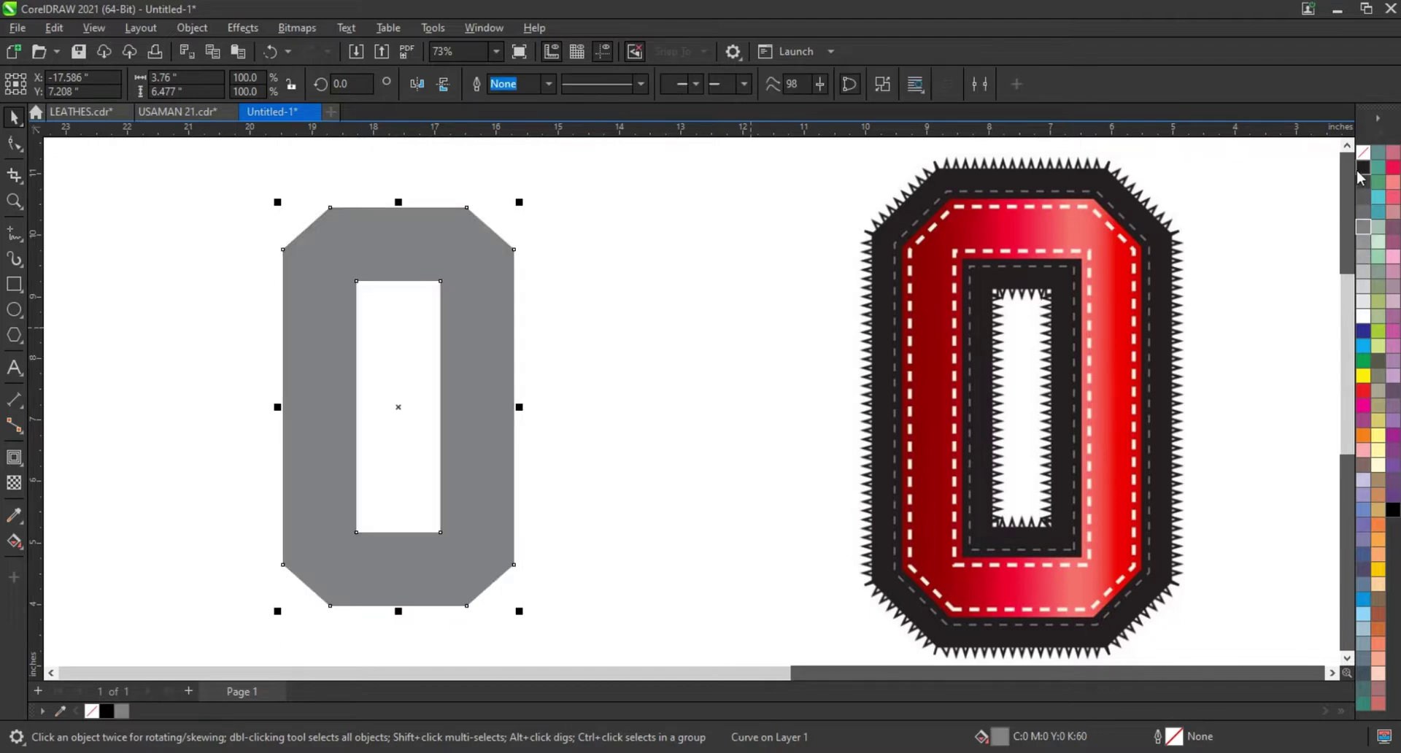
pyautogui.rightClick(1360, 175)
pyautogui.click(1331, 188)
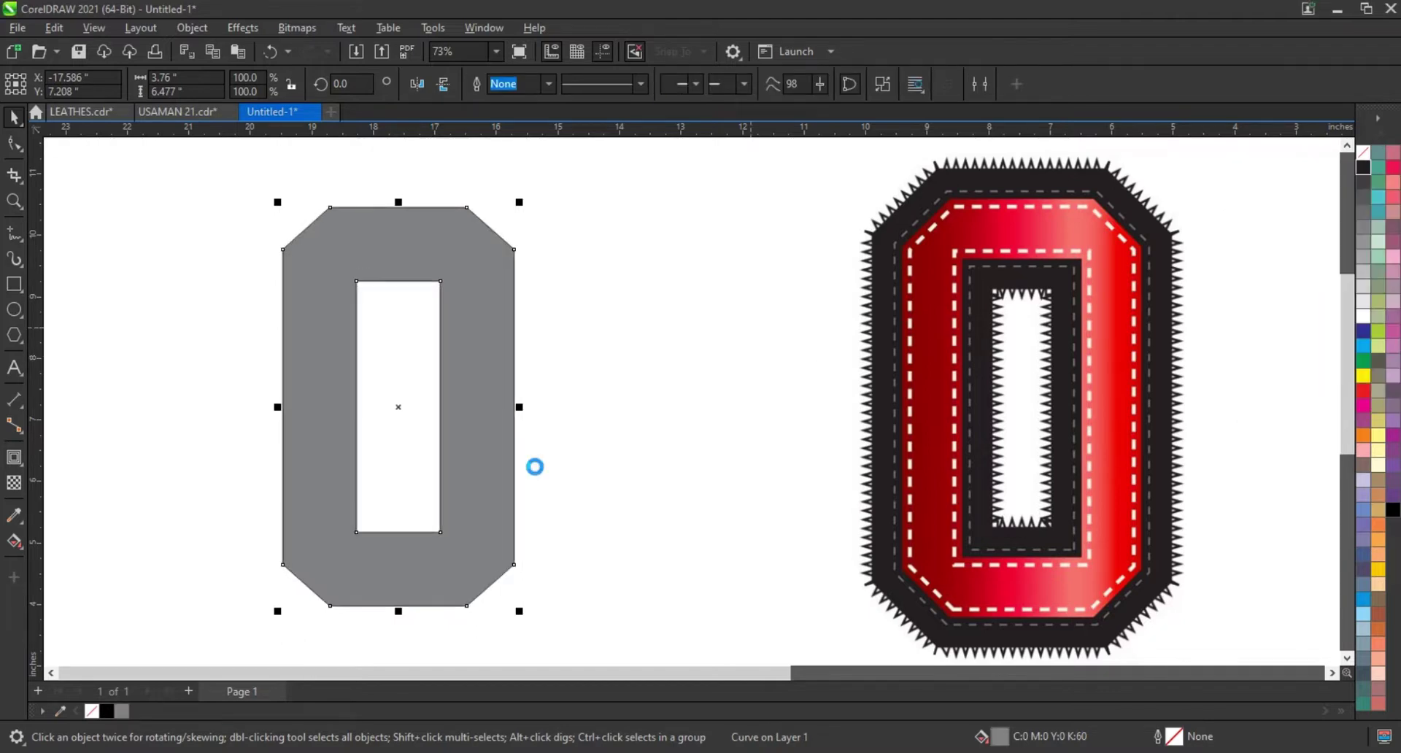
pyautogui.write('0.5')
pyautogui.moveTo(486, 387); pyautogui.dragTo(487, 405)
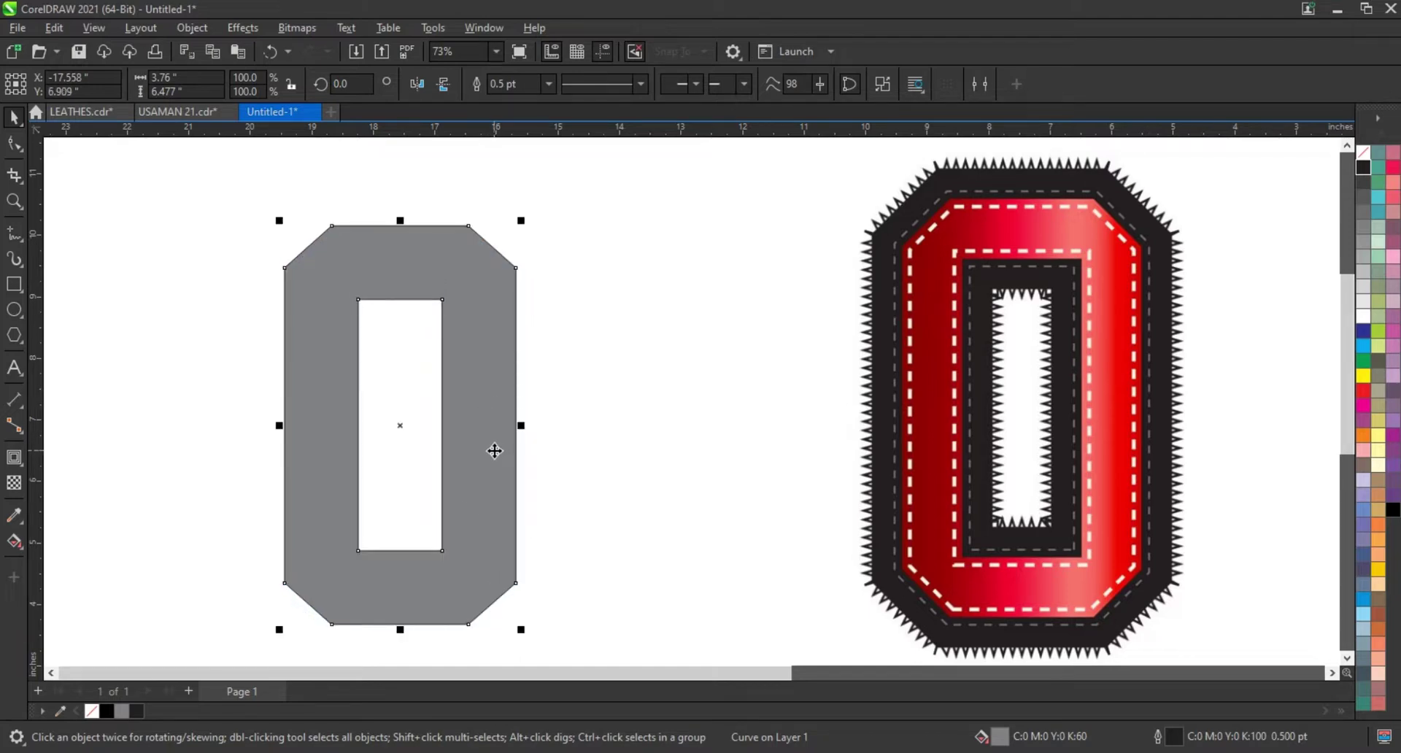
# - Add a 0.171" inward contour inside the O, replacing an undone outward attempt
pyautogui.click(14, 457)
pyautogui.moveTo(463, 224); pyautogui.dragTo(480, 195)
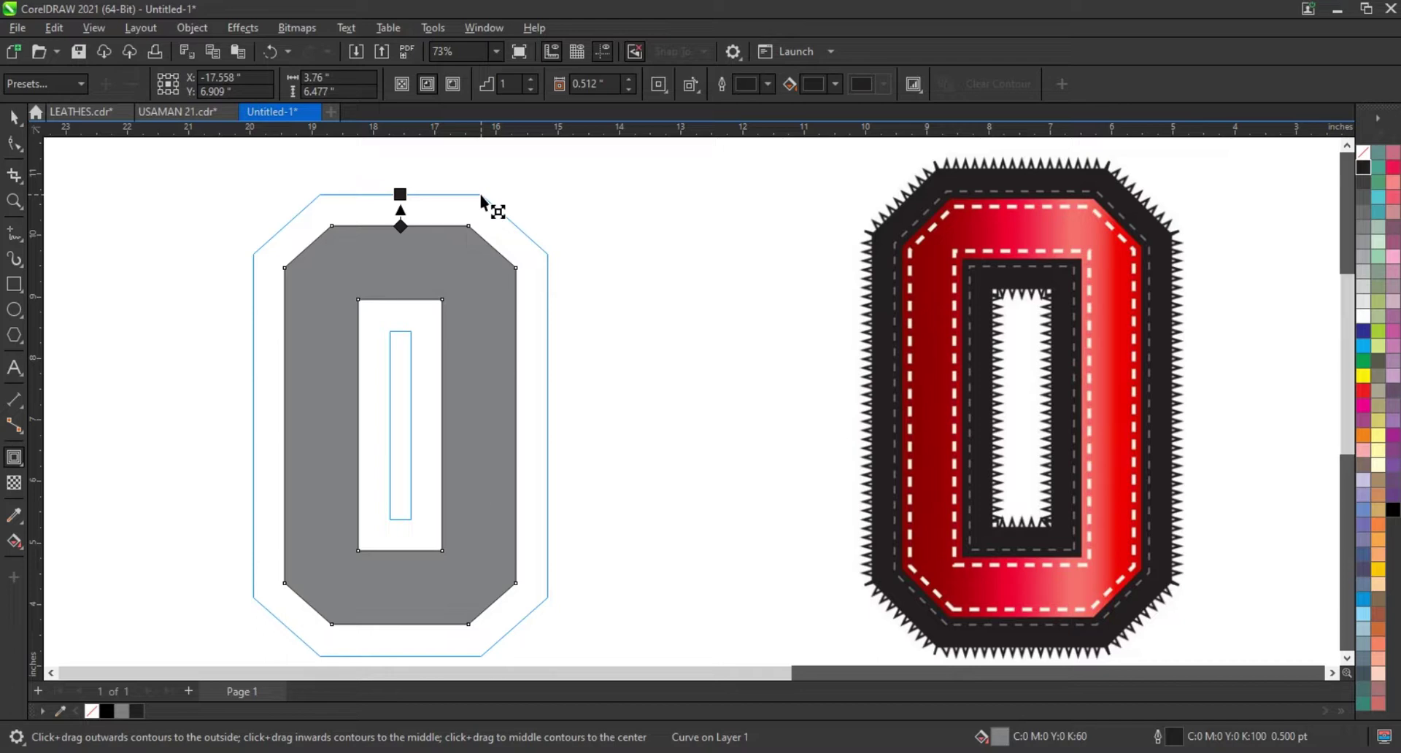
pyautogui.moveTo(482, 204); pyautogui.dragTo(482, 204)
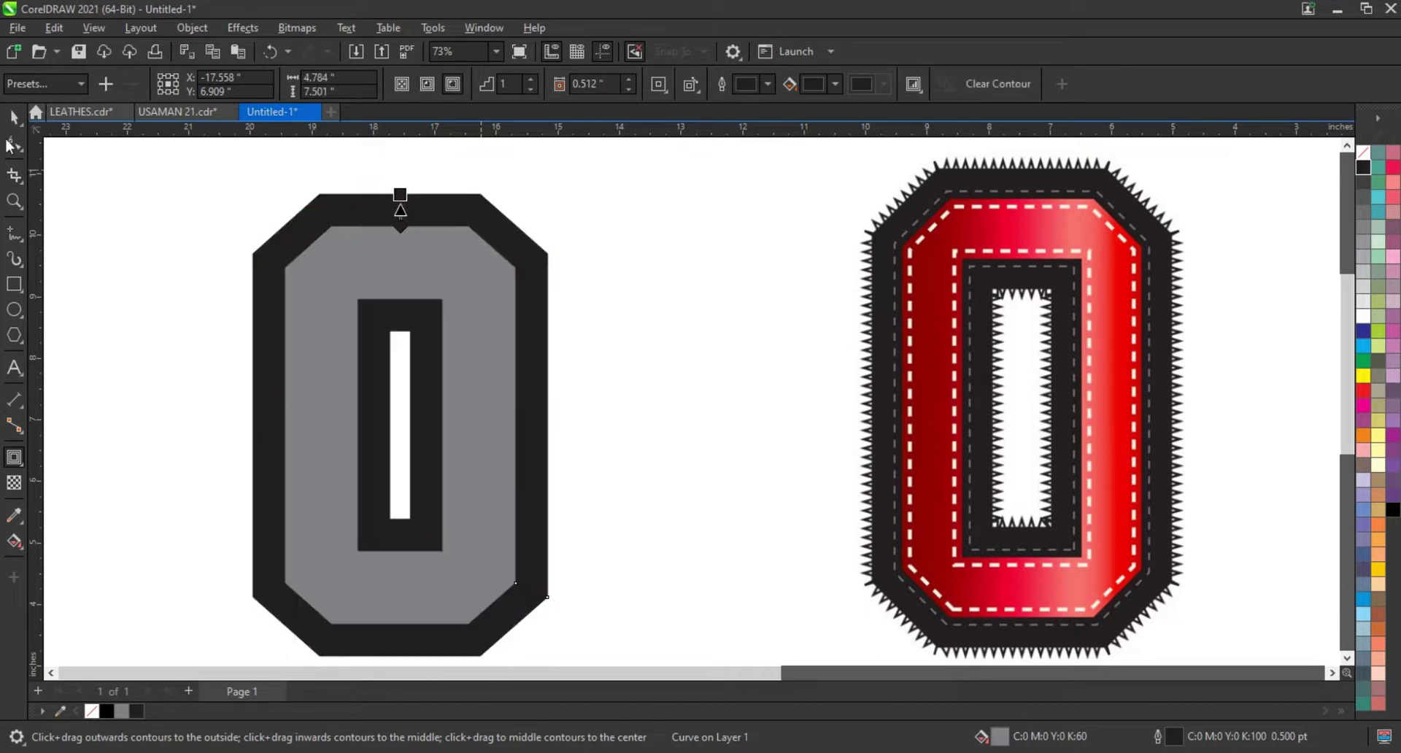
pyautogui.press('space')
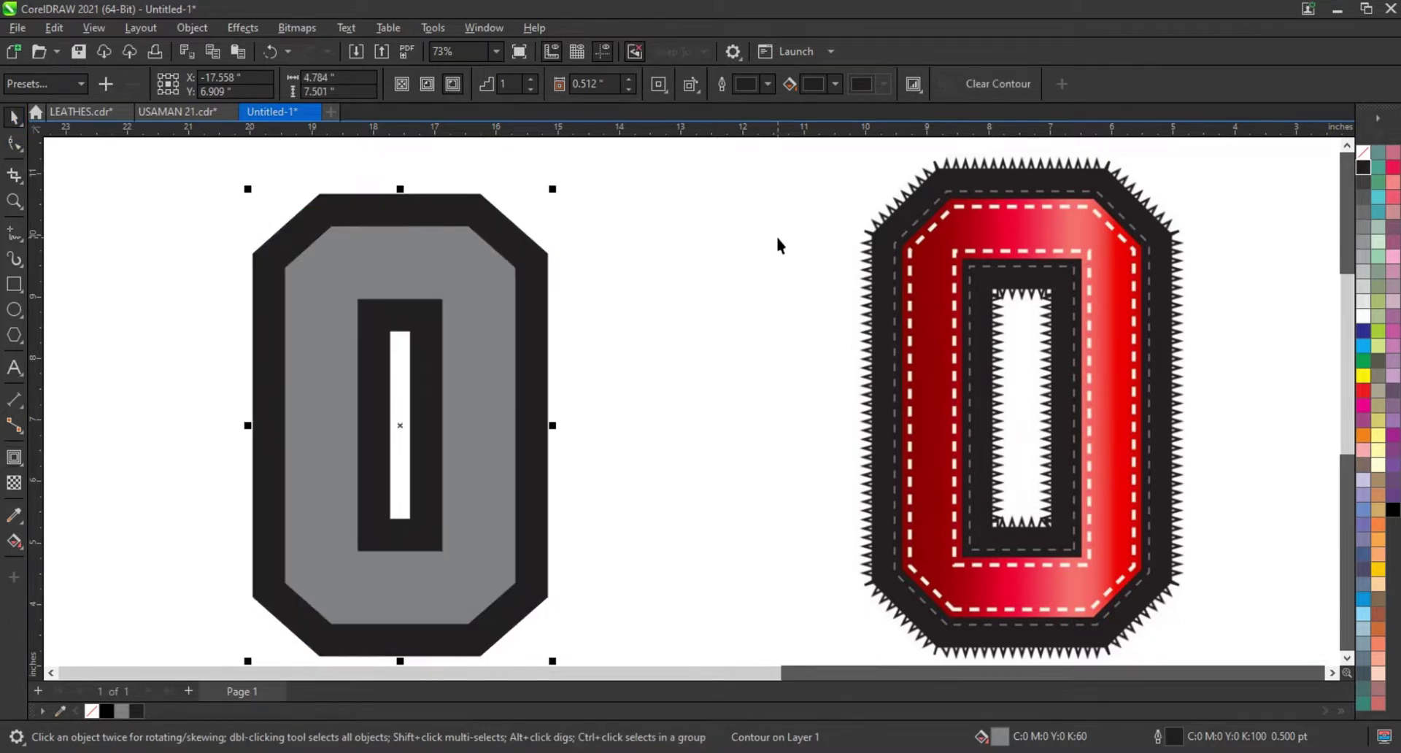
pyautogui.hotkey('ctrl', 'z')
pyautogui.click(13, 460)
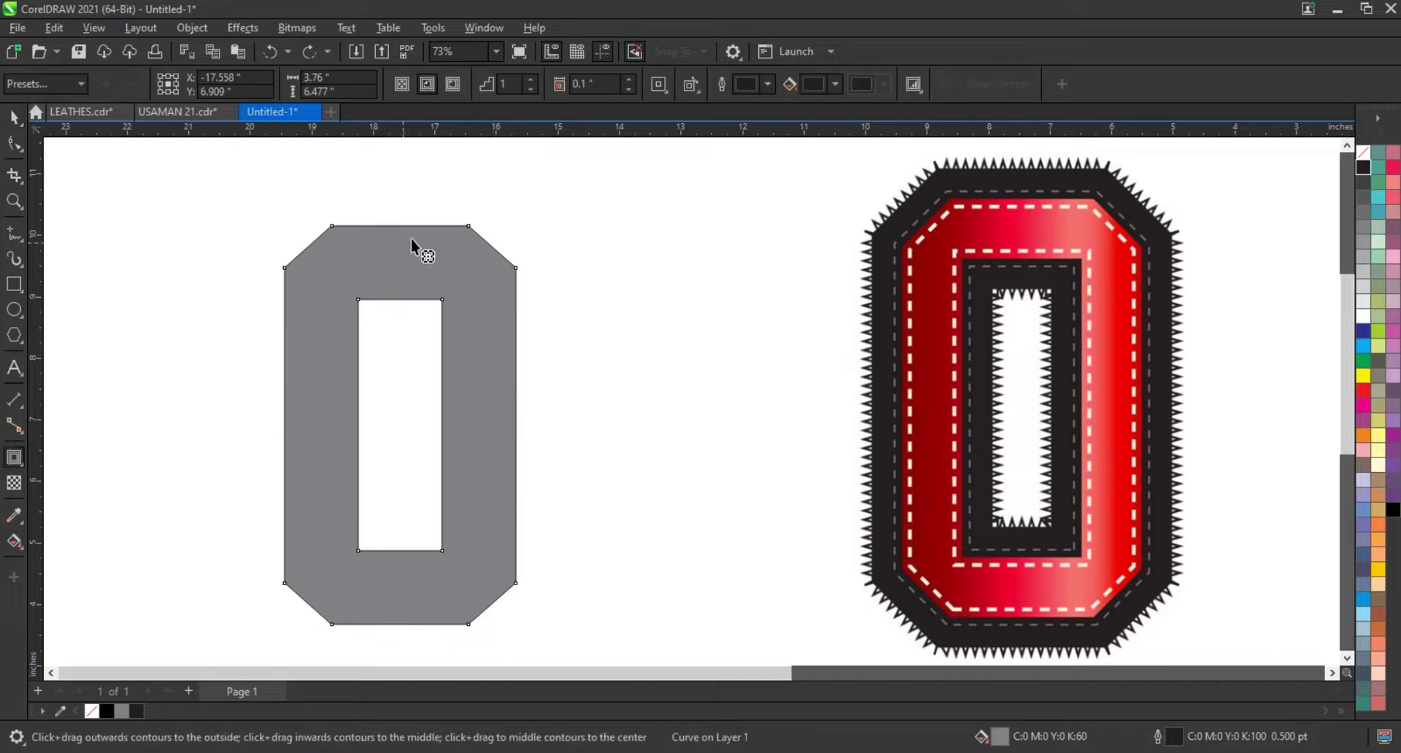
pyautogui.moveTo(466, 229); pyautogui.dragTo(463, 236)
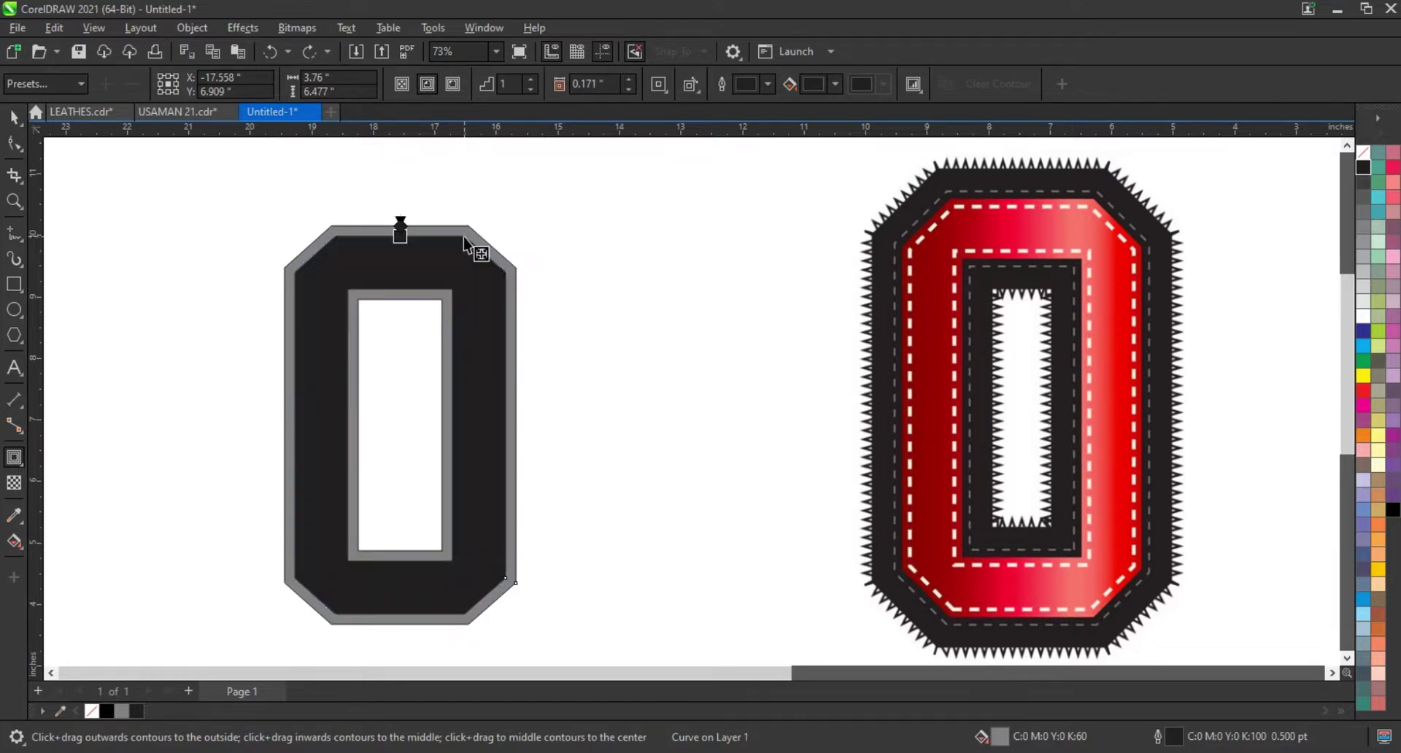
# - Break the inward contour apart from the O and delete the grey outer piece
pyautogui.press('space')
pyautogui.click(192, 28)
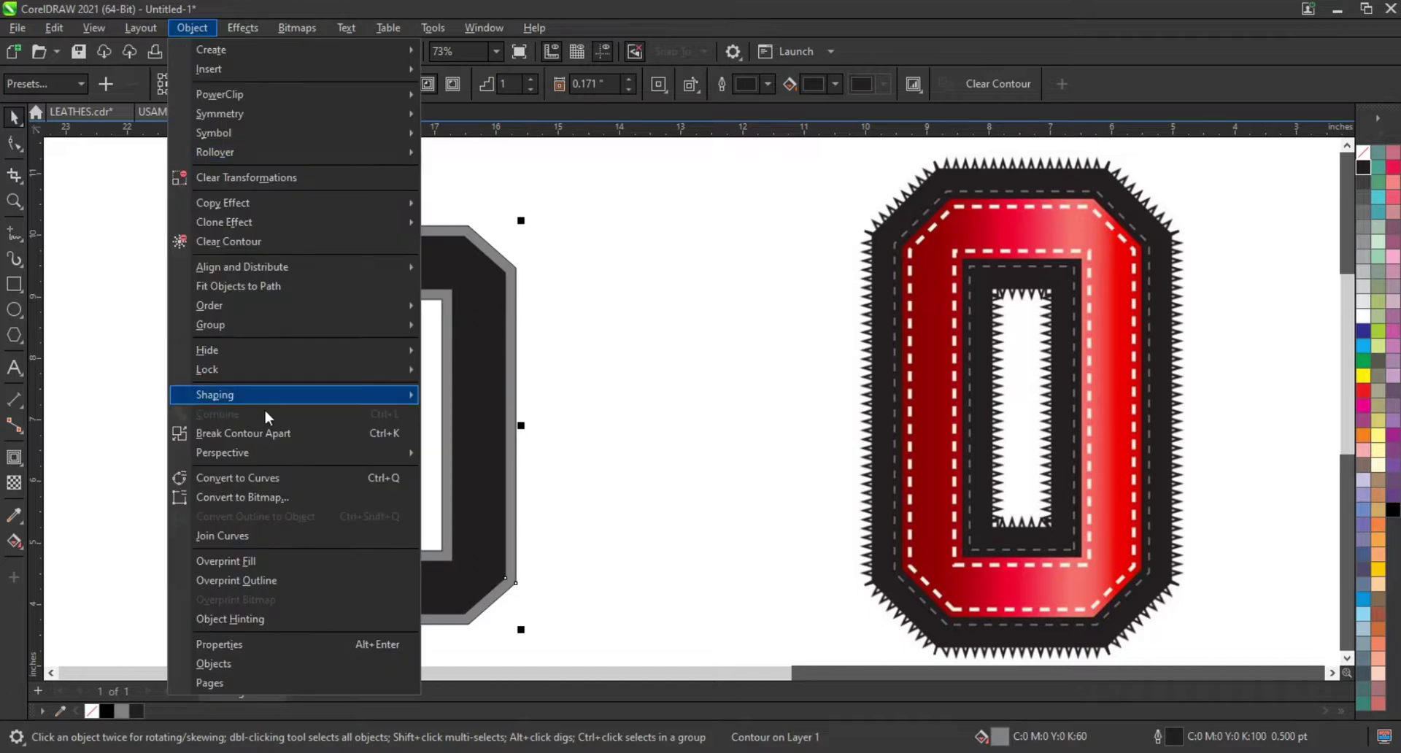
pyautogui.click(267, 432)
pyautogui.click(505, 264)
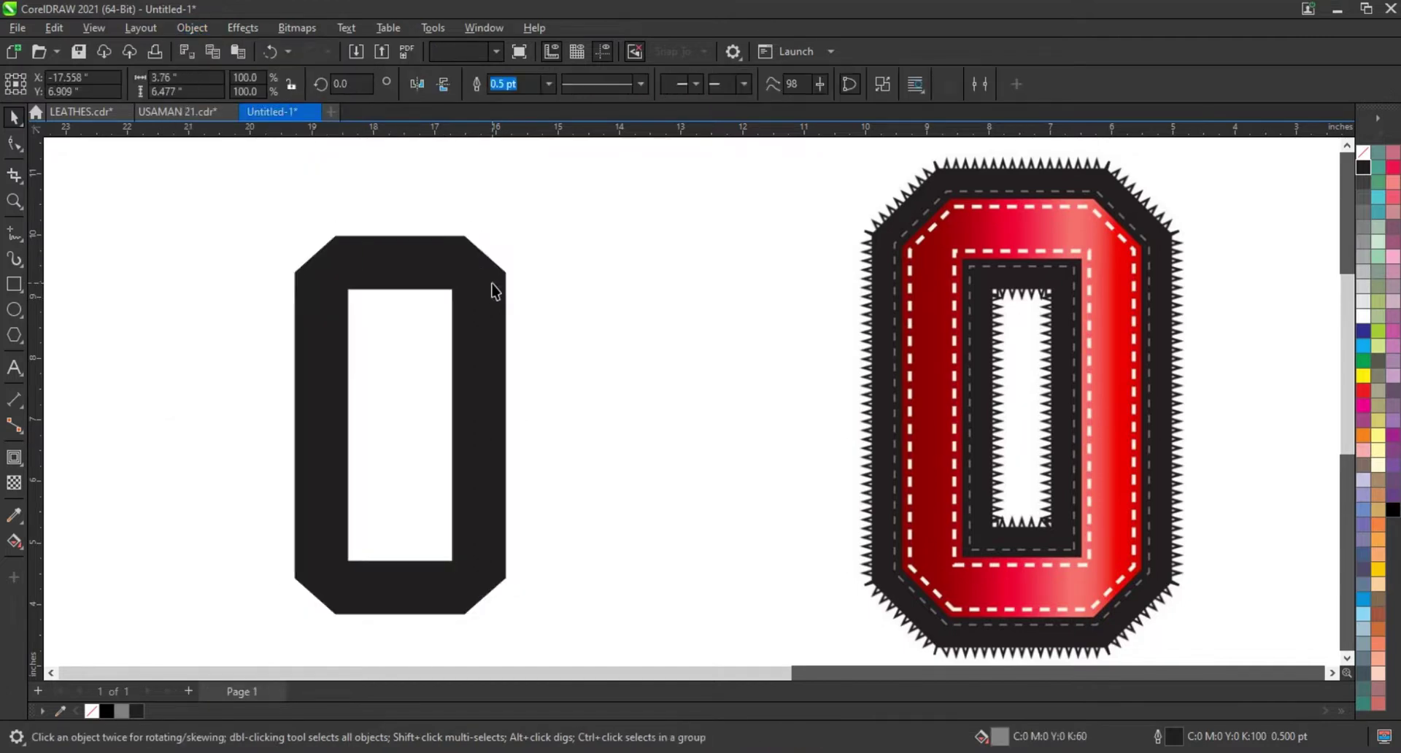
pyautogui.press('Delete')
# - Give the remaining O a 50% grey outline and a light grey fill
pyautogui.click(495, 290)
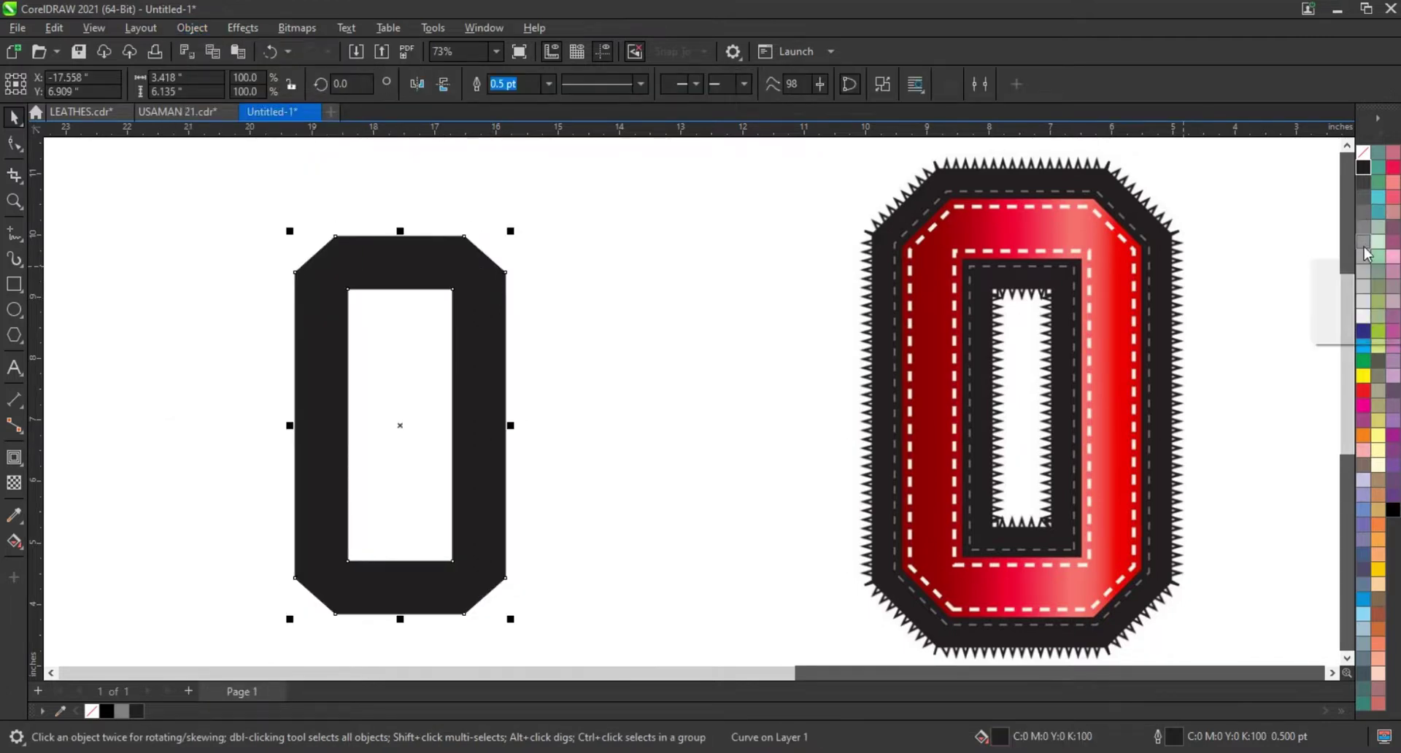
pyautogui.rightClick(1361, 244)
pyautogui.click(1306, 254)
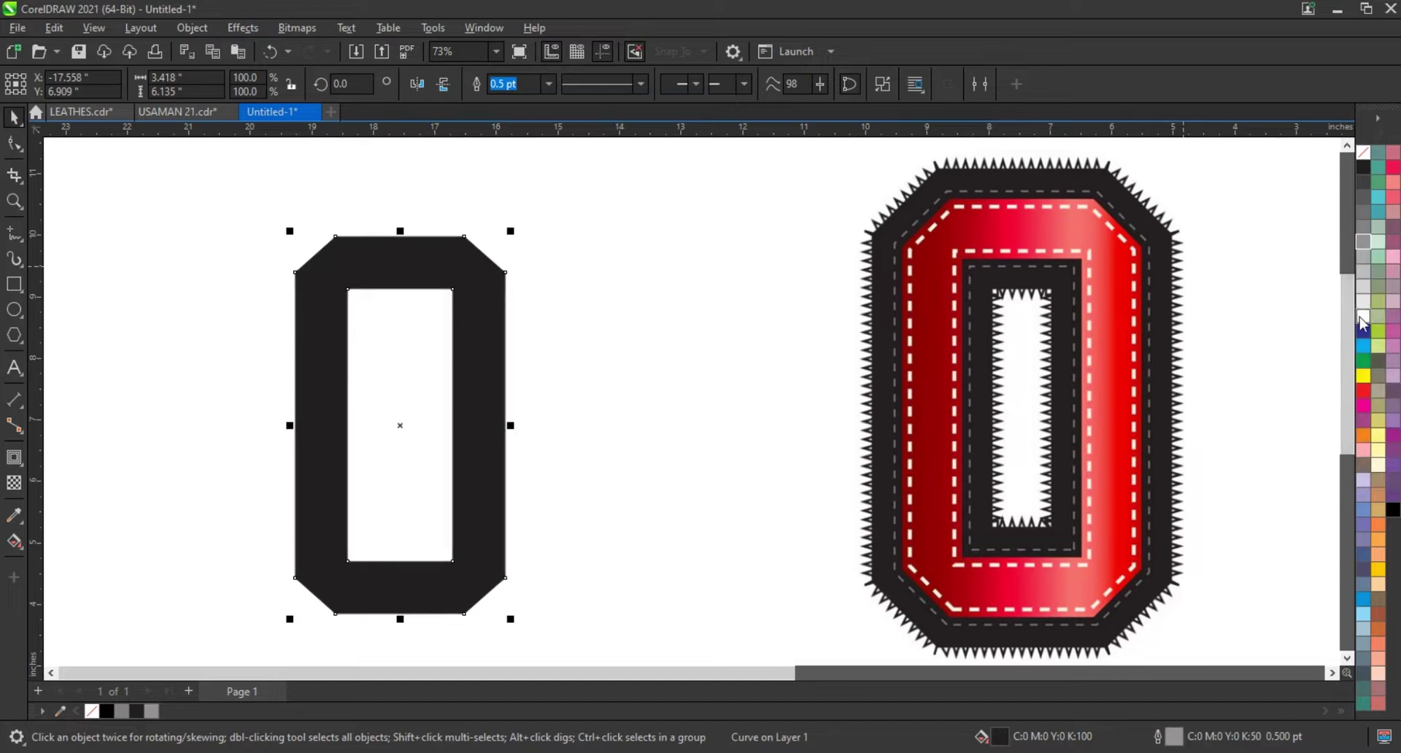
pyautogui.click(1364, 293)
# - Add a thick black 0.413" outward contour around the O
pyautogui.click(14, 457)
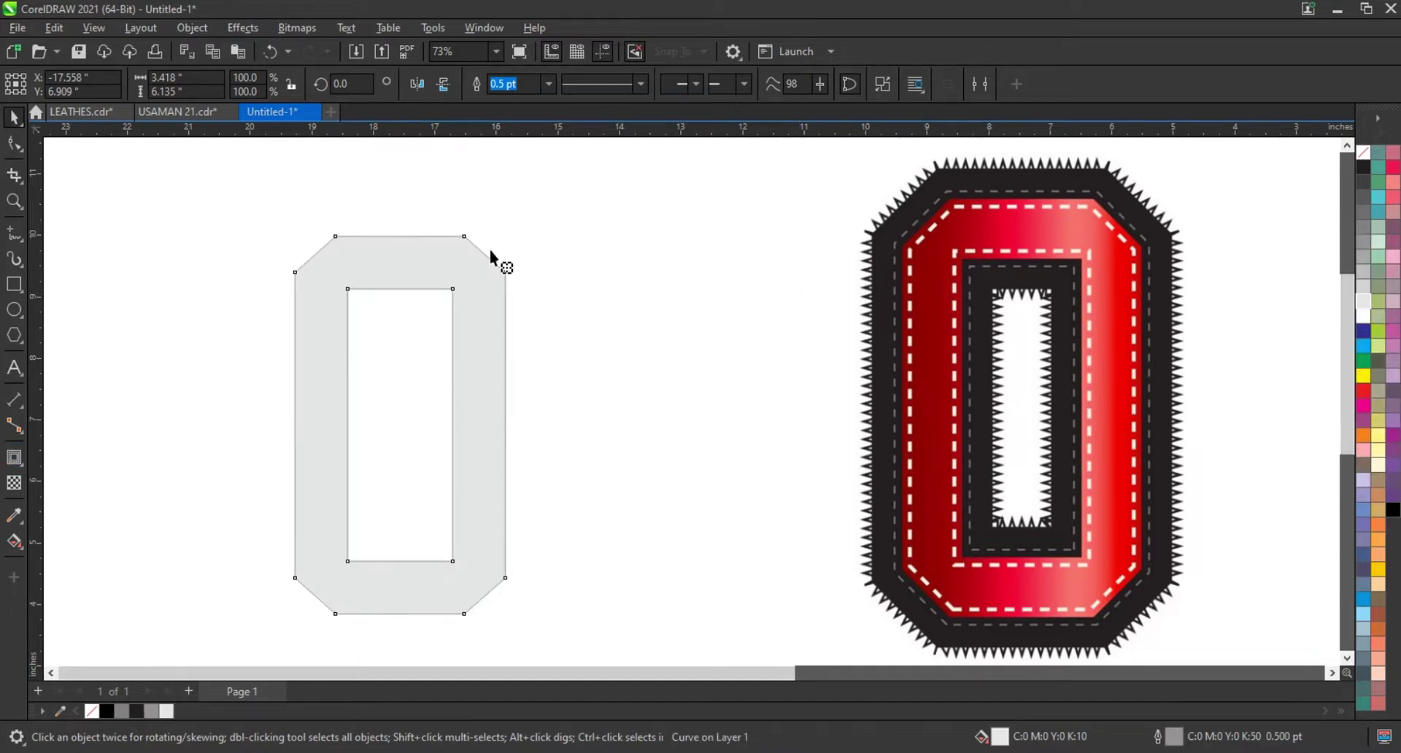
pyautogui.moveTo(475, 241); pyautogui.dragTo(483, 210)
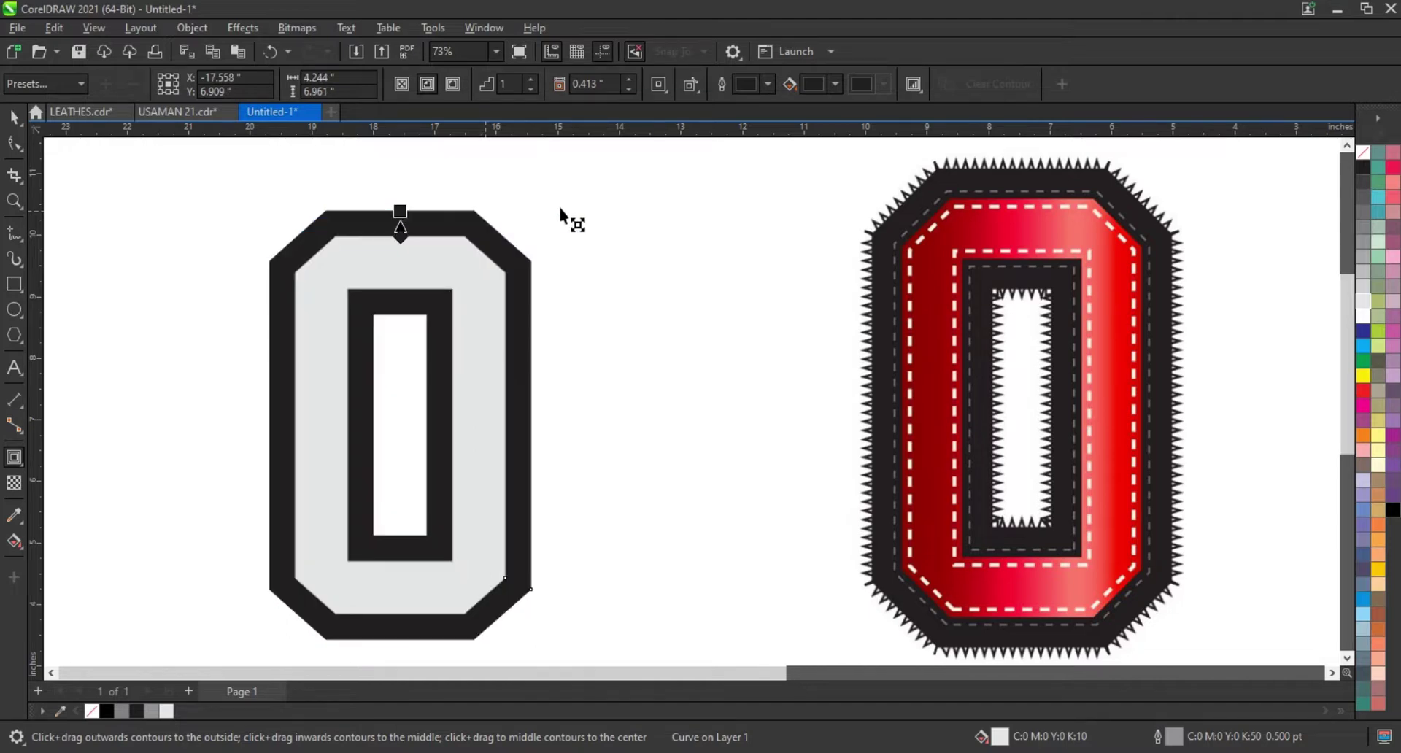
pyautogui.click(18, 119)
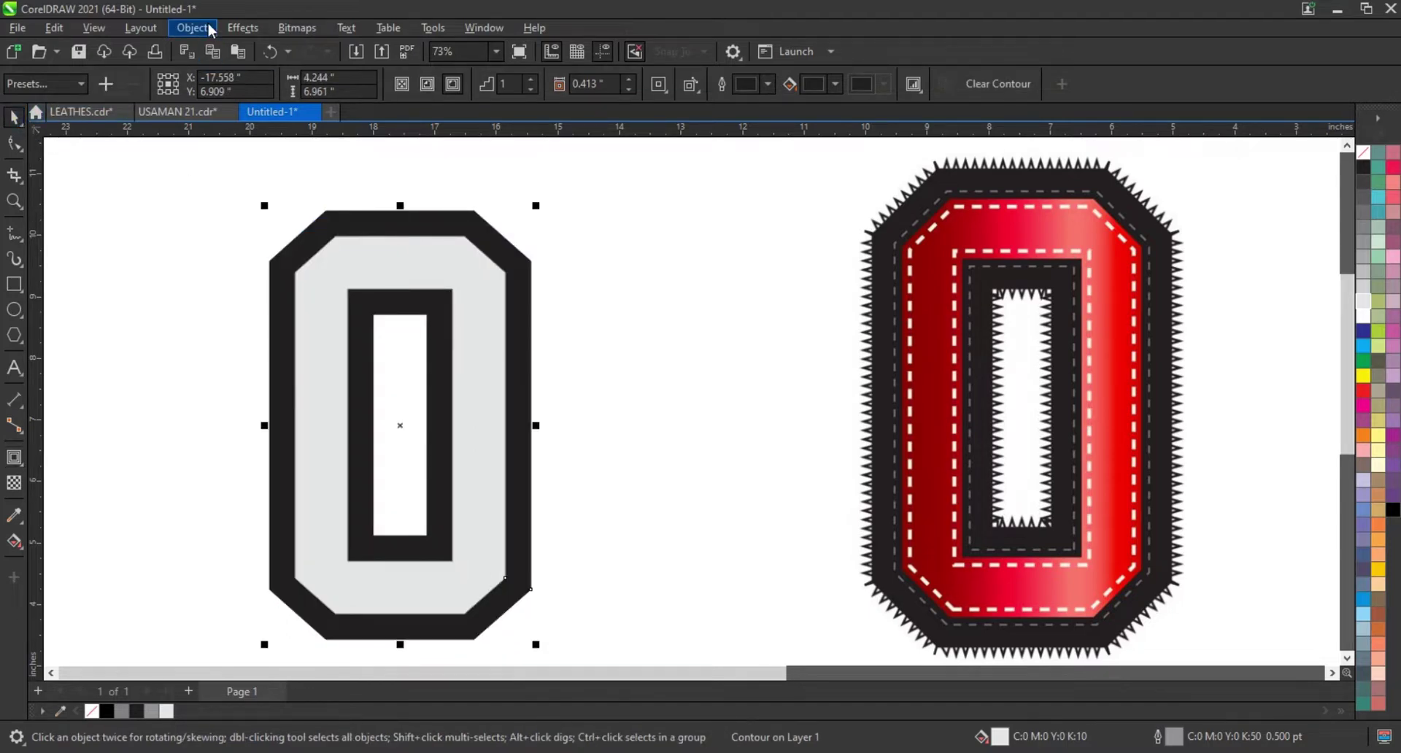
pyautogui.click(209, 29)
# - Break the contour group apart and fill the inner shape red
pyautogui.click(252, 431)
pyautogui.click(484, 414)
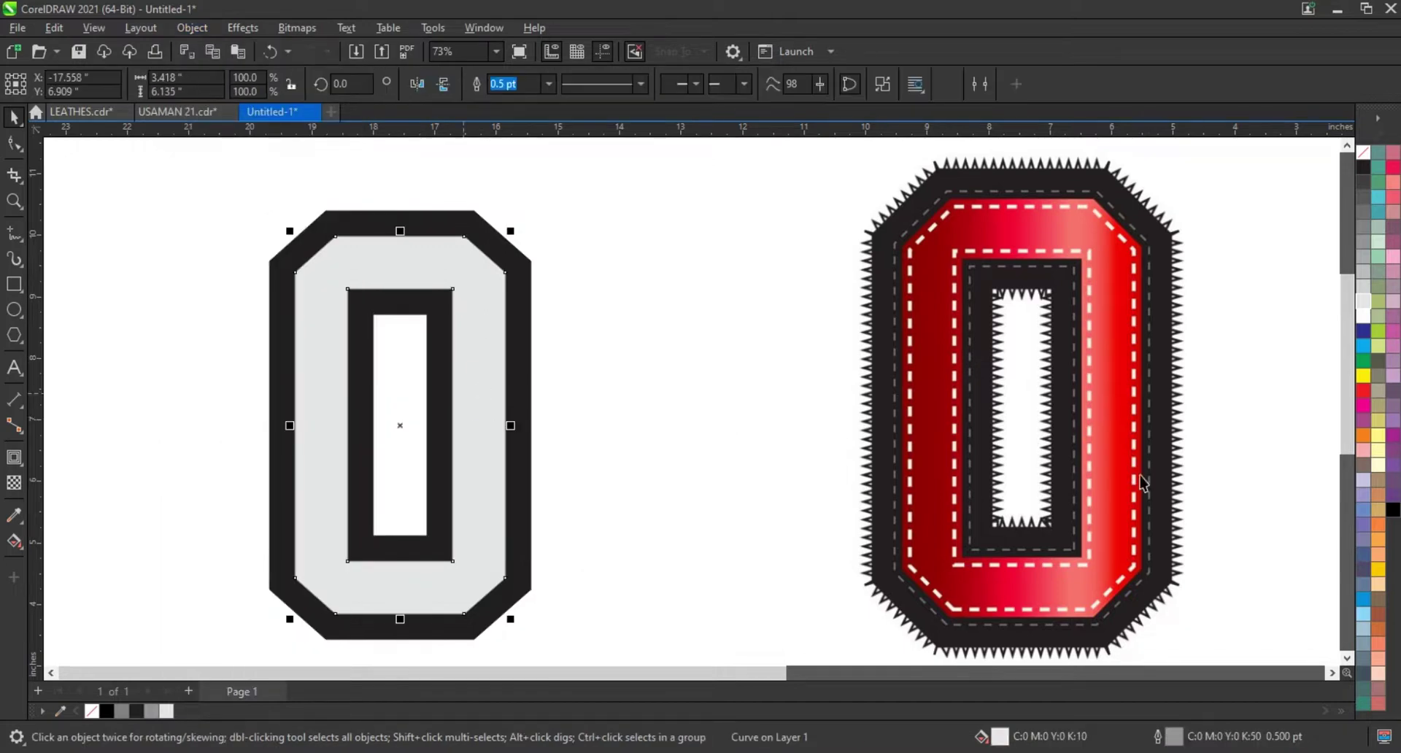
pyautogui.click(1364, 393)
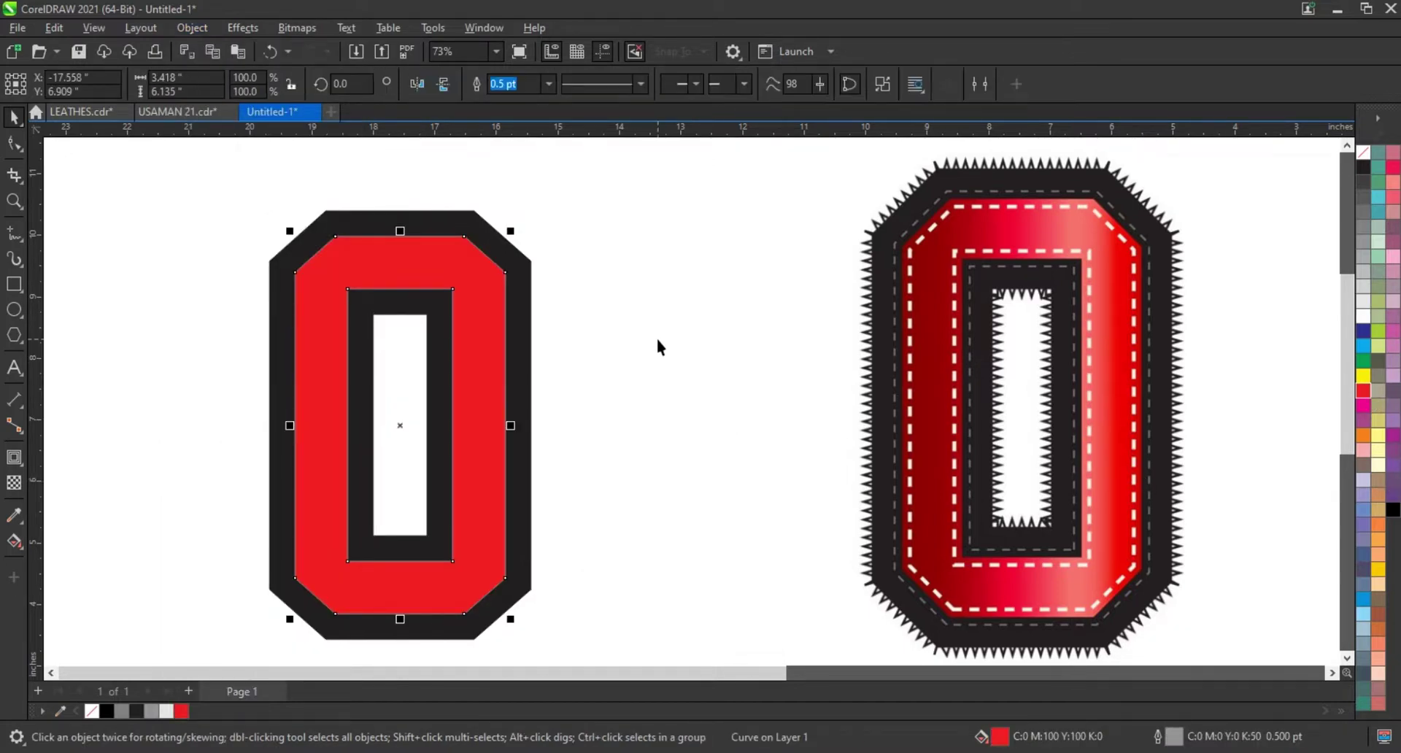
# - Sample the dark red from the reference 0 with the Color Eyedropper and apply it to the left 0's band
pyautogui.click(15, 518)
pyautogui.click(1080, 583)
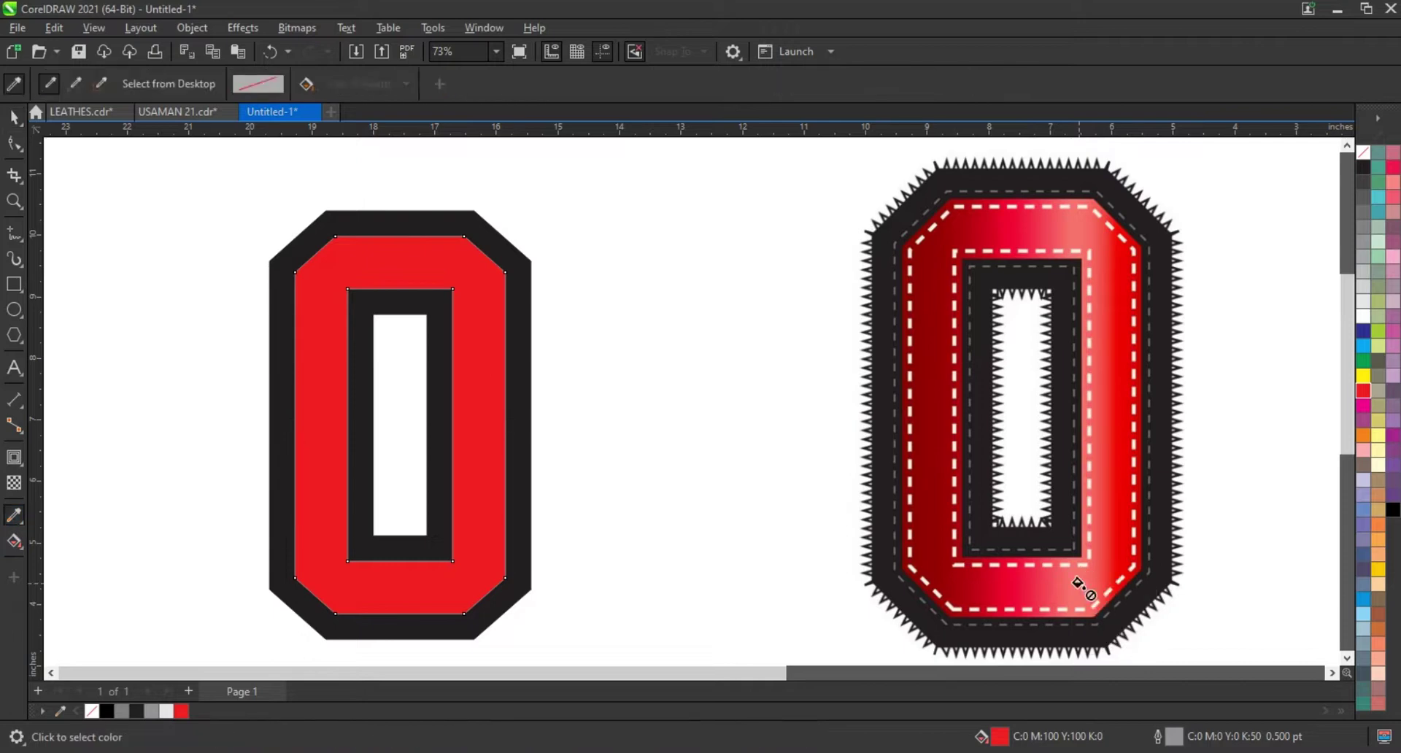
pyautogui.click(434, 595)
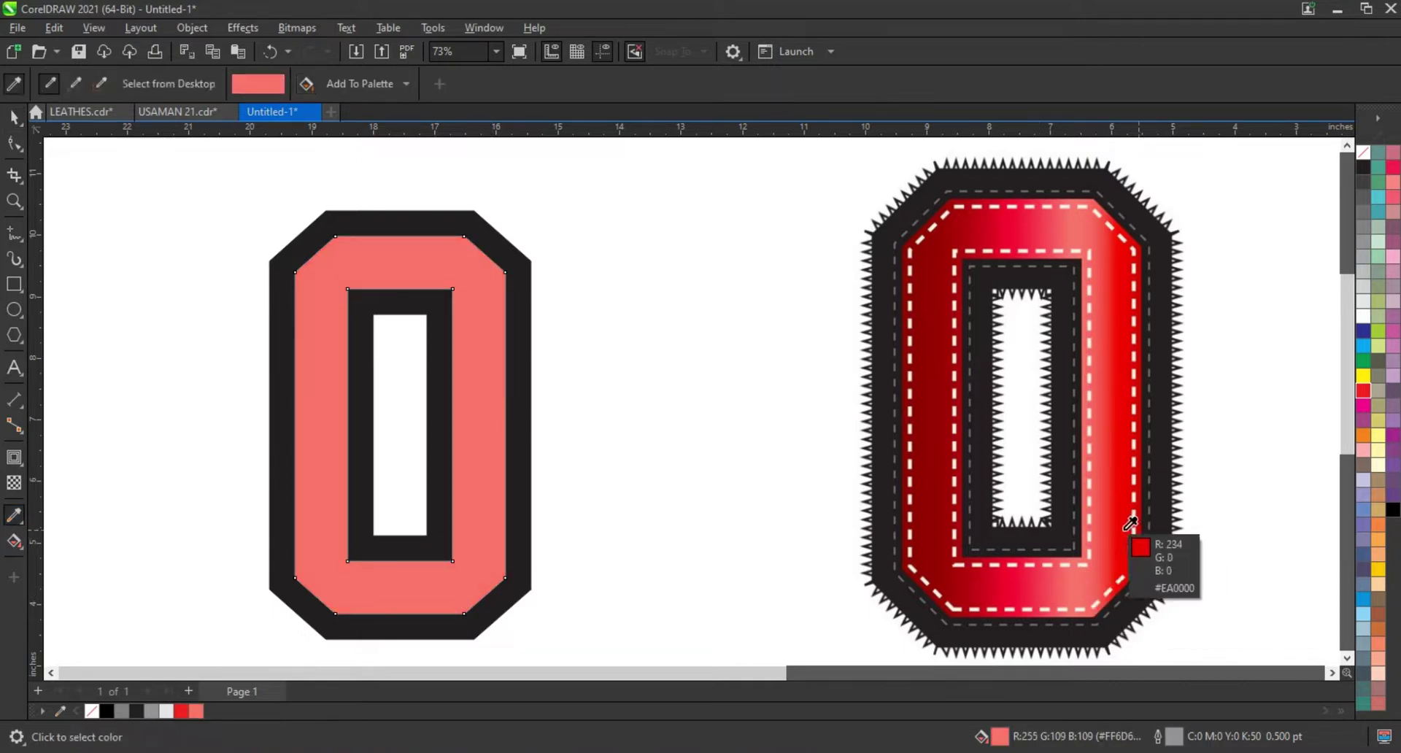
pyautogui.click(1130, 524)
pyautogui.click(489, 554)
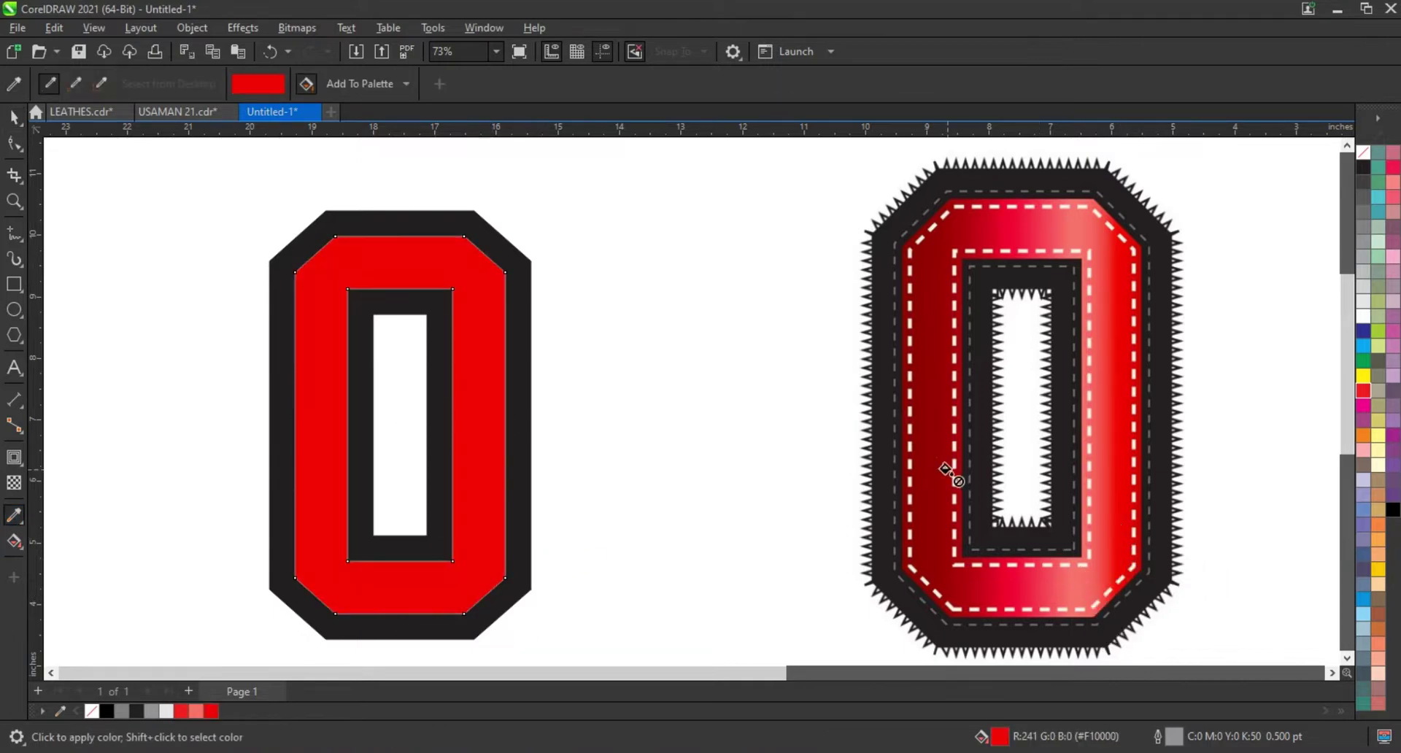
pyautogui.click(938, 459)
pyautogui.click(471, 510)
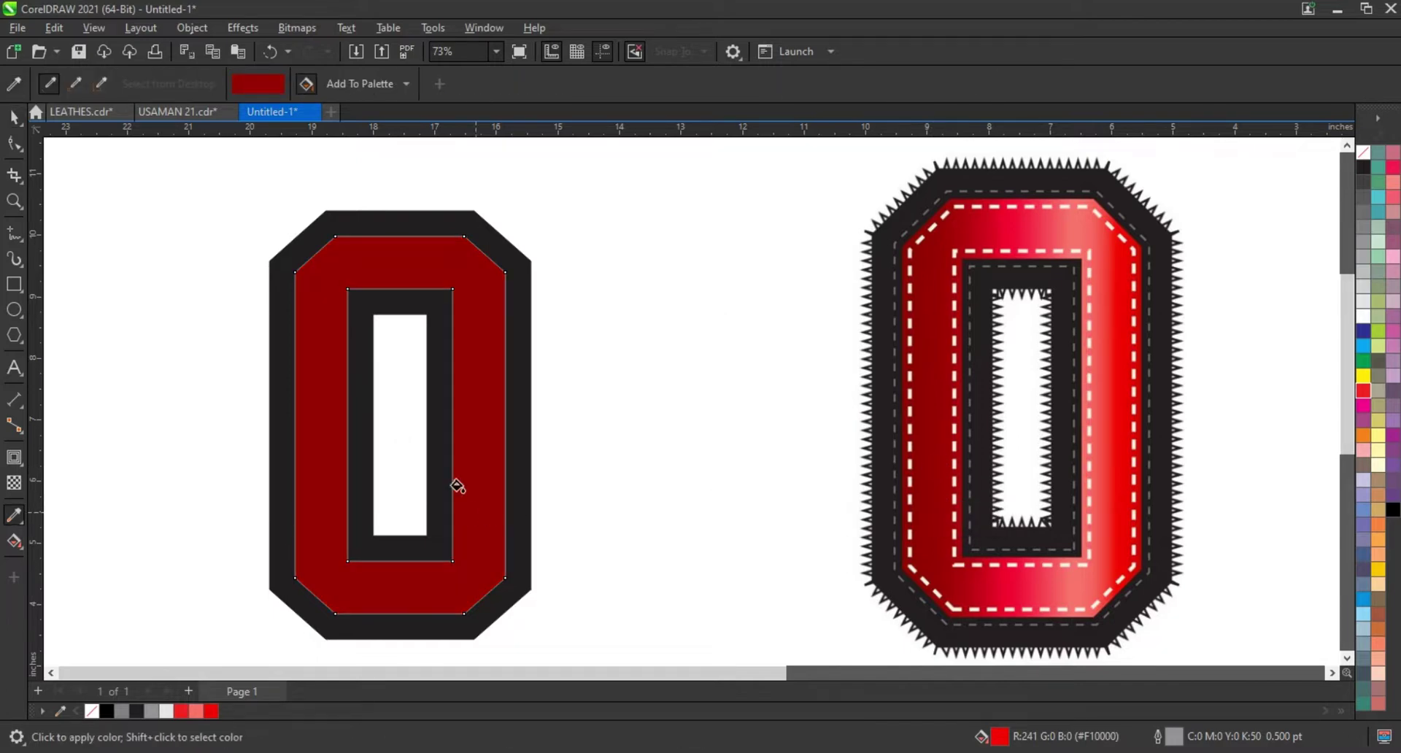
pyautogui.click(24, 127)
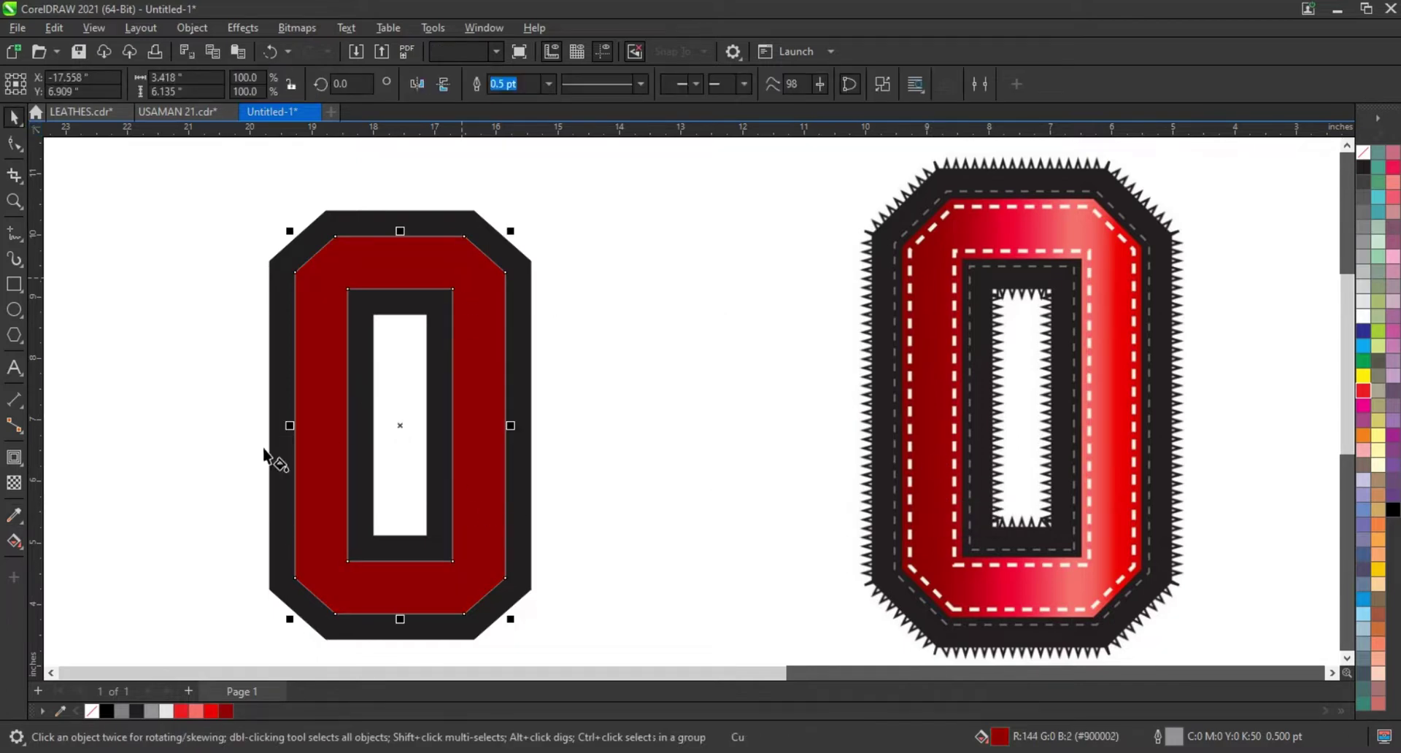
# - Lay a left-to-right fountain fill on the band: dark red, light red midpoint, bright red end
pyautogui.press('g')
pyautogui.moveTo(283, 453); pyautogui.dragTo(523, 453)
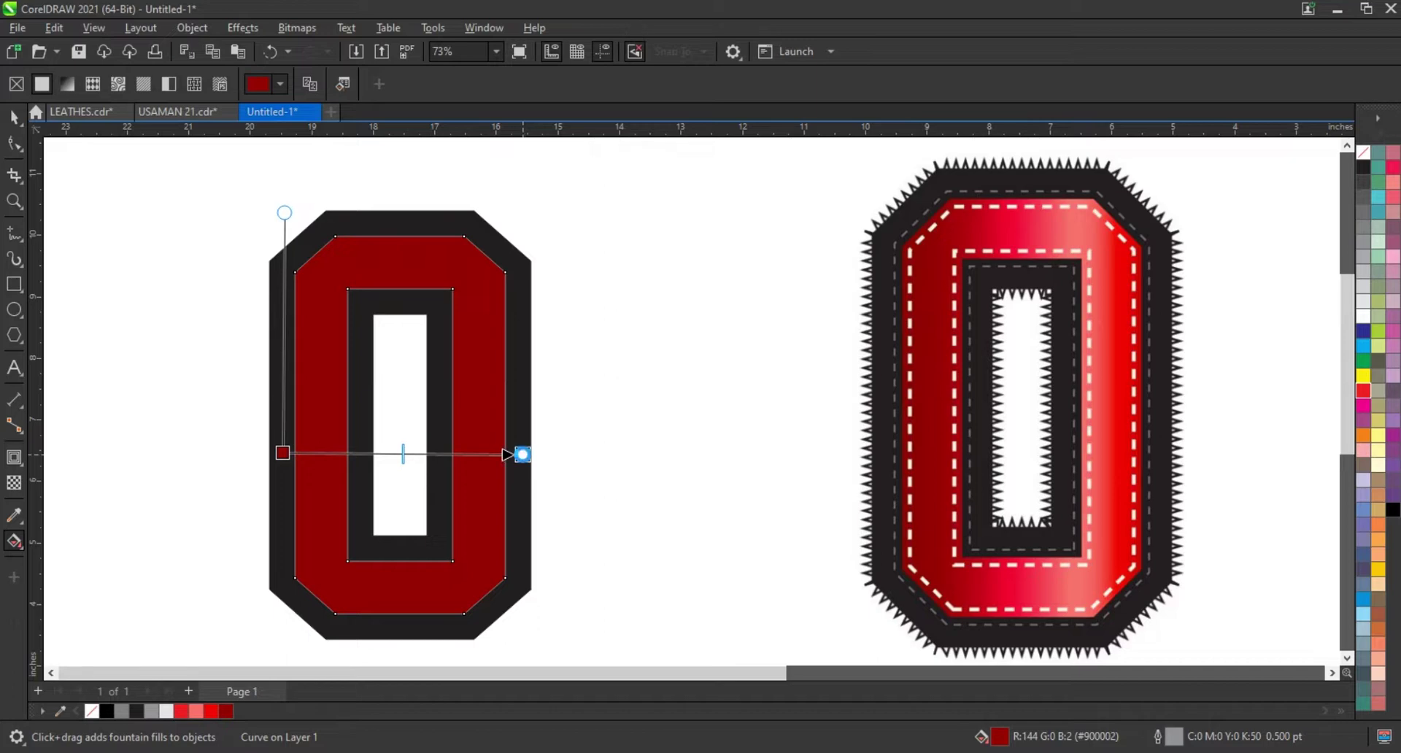
pyautogui.moveTo(213, 697); pyautogui.dragTo(523, 454)
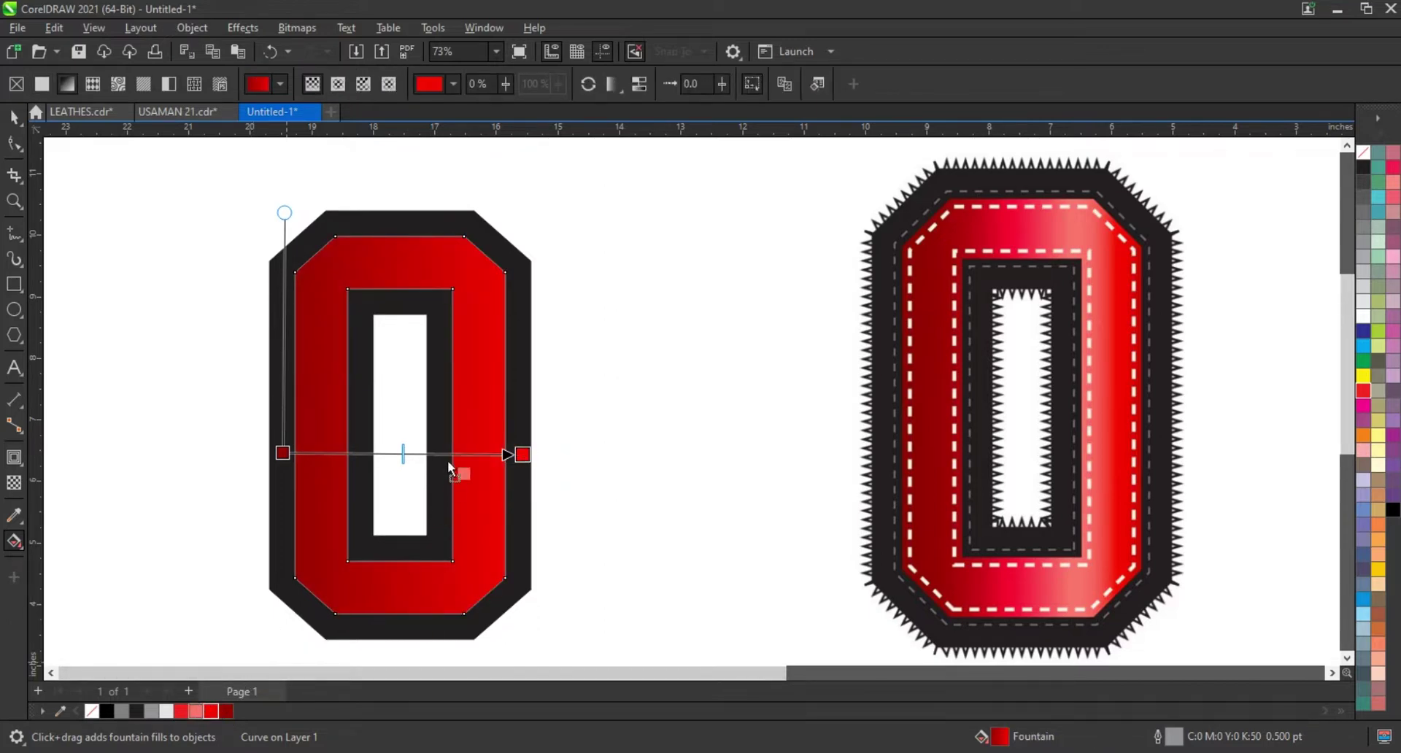
pyautogui.moveTo(450, 459); pyautogui.dragTo(448, 455)
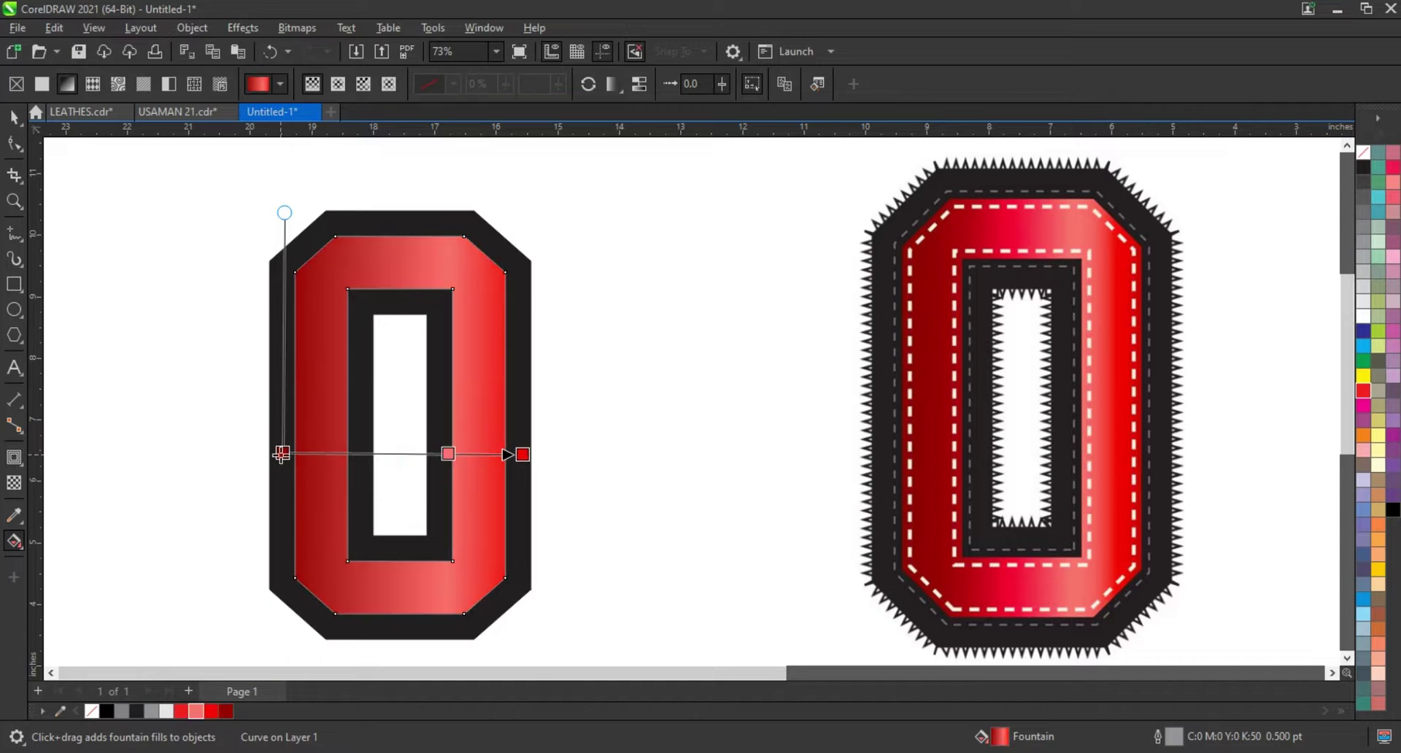
pyautogui.moveTo(283, 453); pyautogui.dragTo(327, 454)
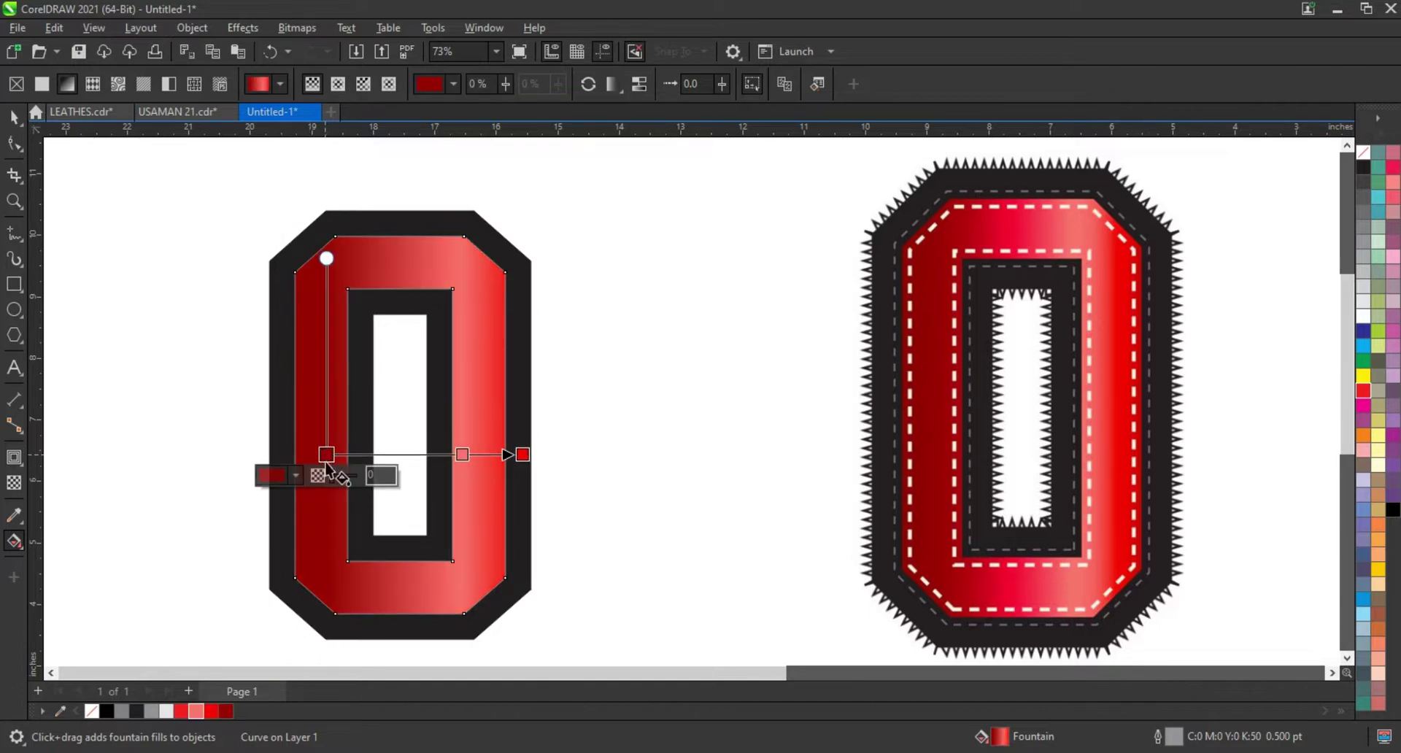
pyautogui.click(14, 117)
pyautogui.click(617, 229)
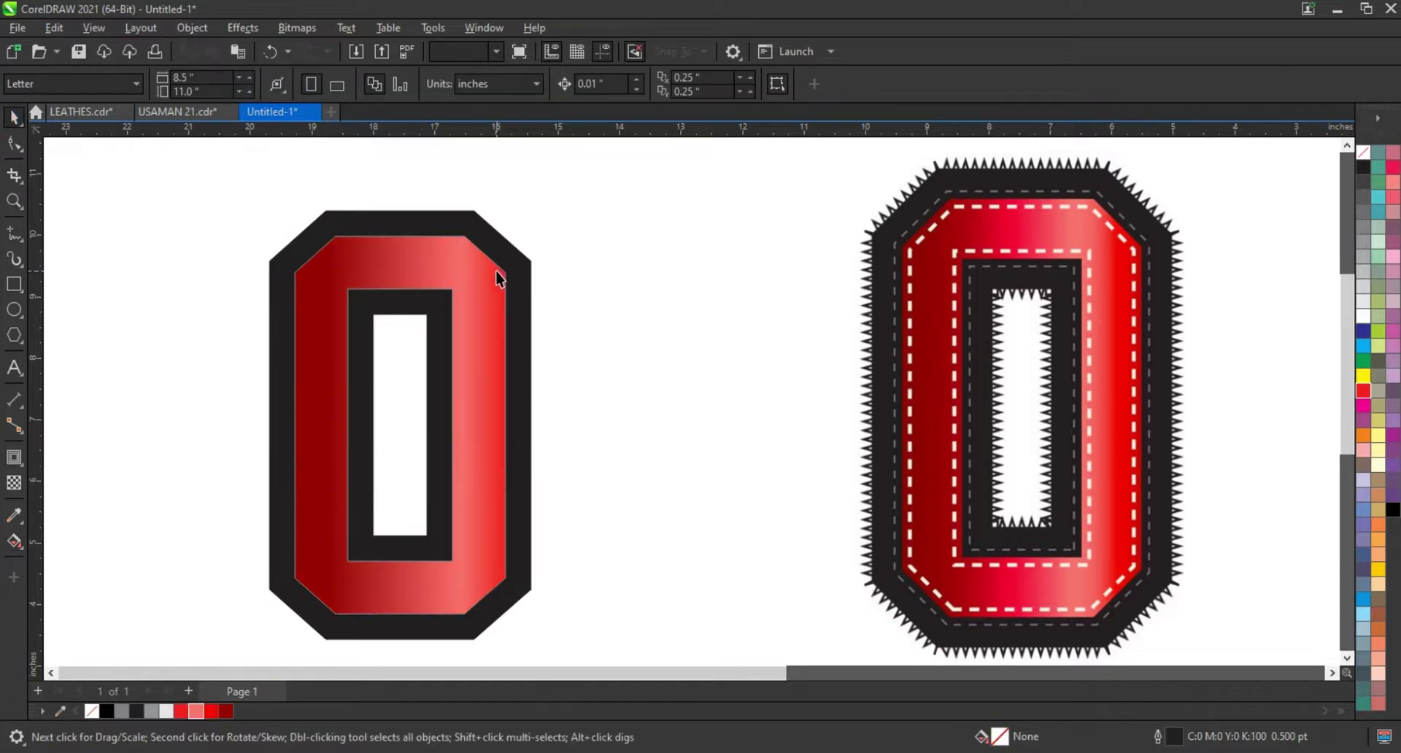
pyautogui.click(501, 276)
# - Remove the outline from the red band
pyautogui.rightClick(1367, 156)
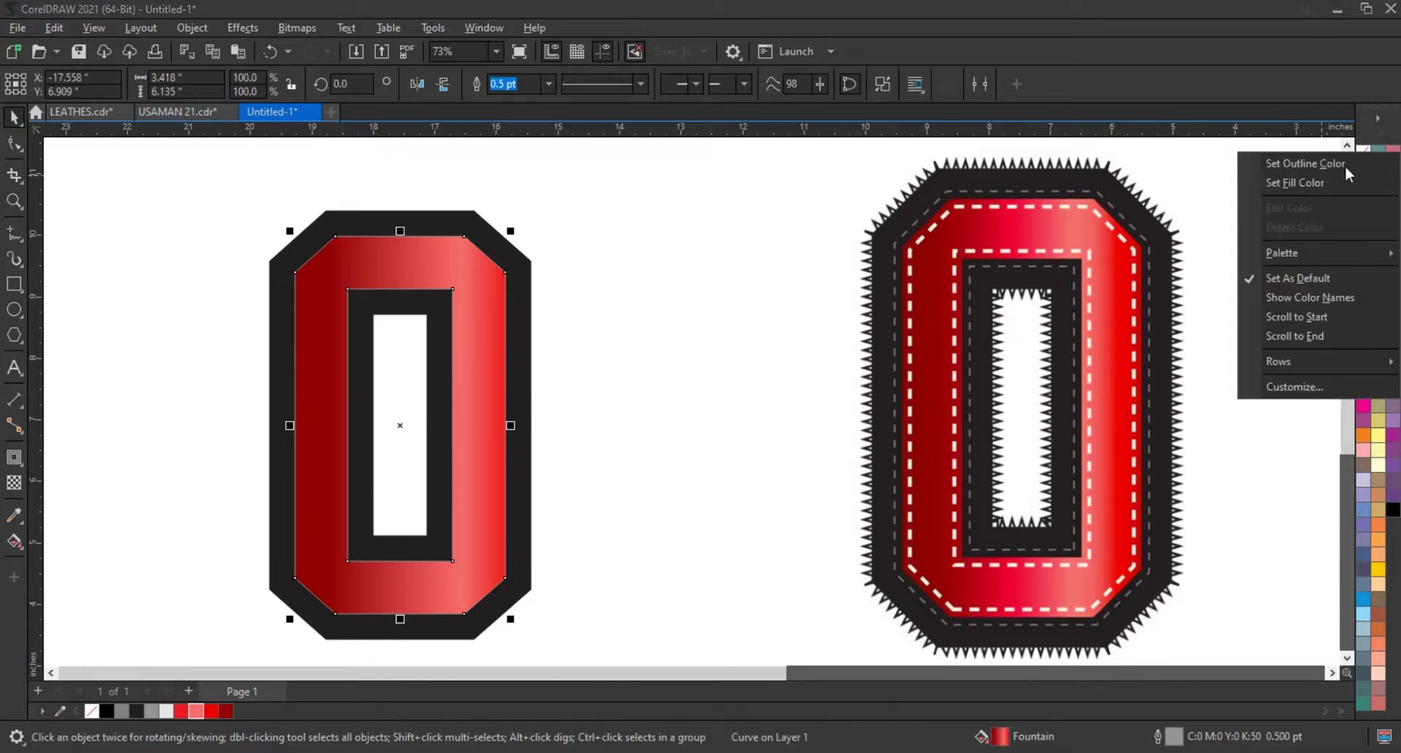
pyautogui.click(1343, 165)
pyautogui.click(718, 228)
# - Fill the left 0's outer border with rich black C:100 M:100 Y:100 K:100
pyautogui.click(524, 280)
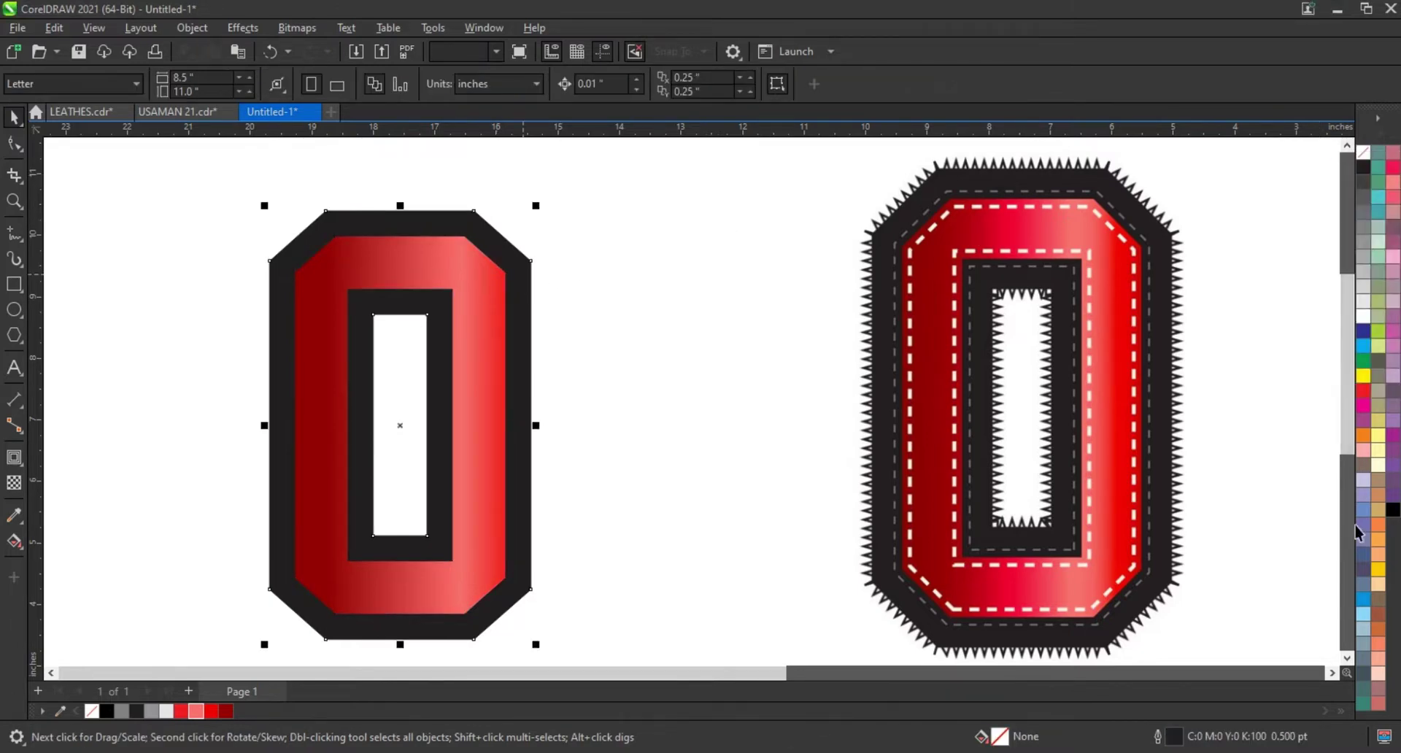
pyautogui.click(1392, 511)
pyautogui.click(737, 410)
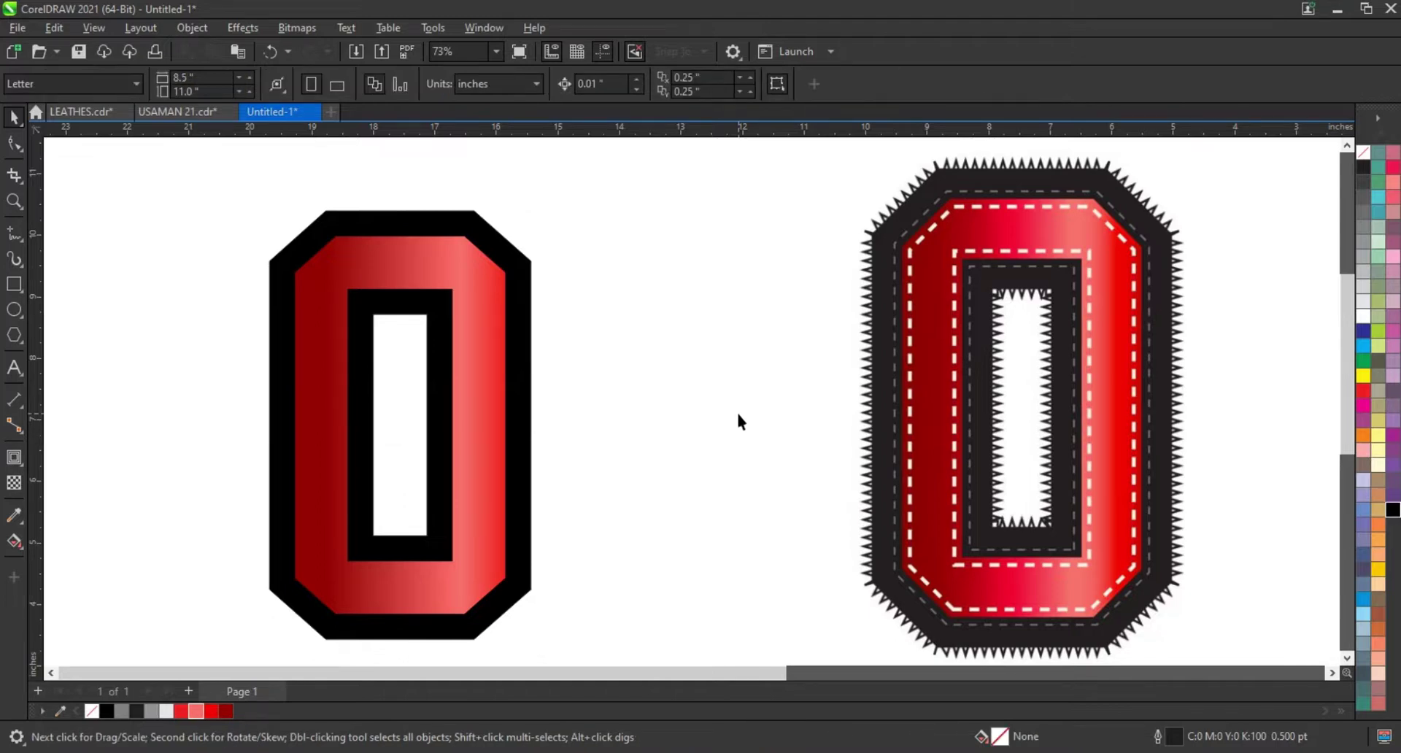
pyautogui.click(474, 273)
pyautogui.click(834, 329)
# - Add an inward contour inside the red band and break it apart from the band
pyautogui.click(394, 259)
pyautogui.click(14, 457)
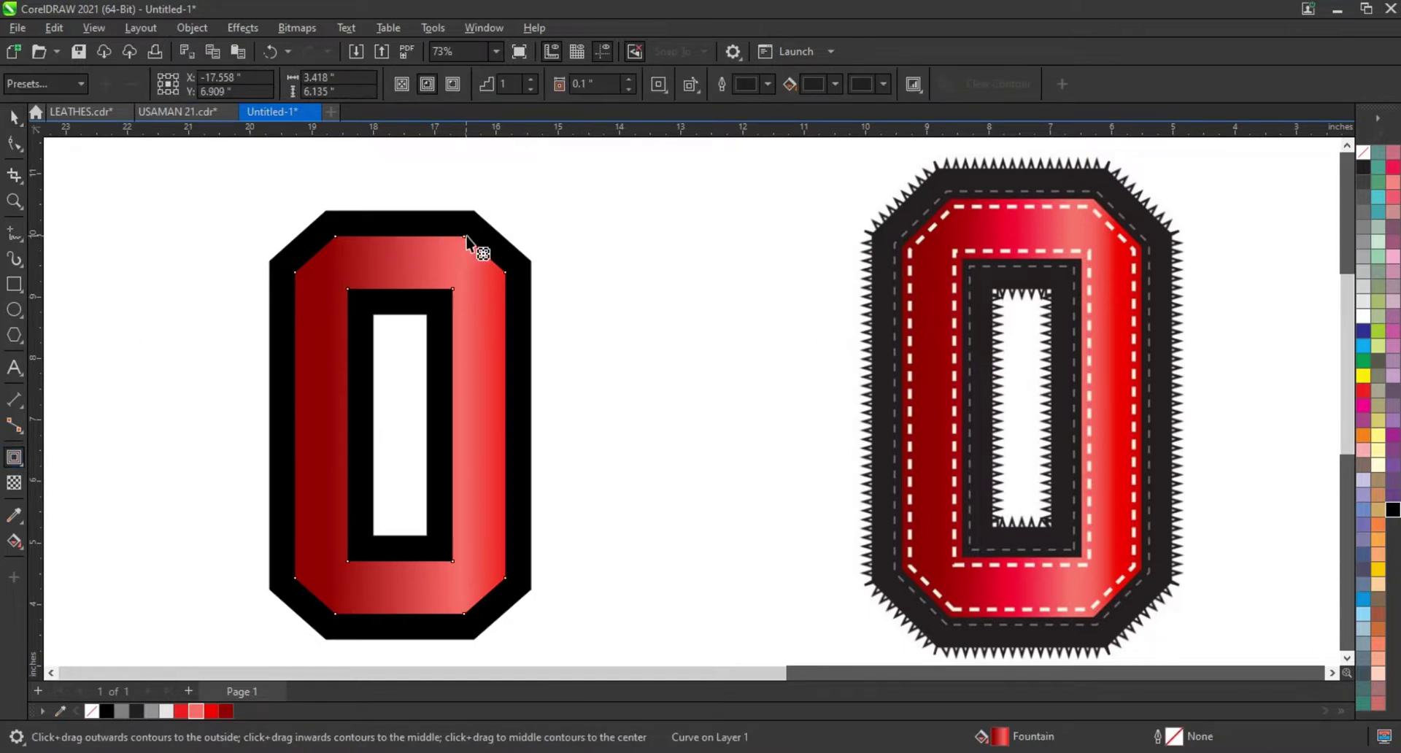
pyautogui.moveTo(467, 238); pyautogui.dragTo(460, 244)
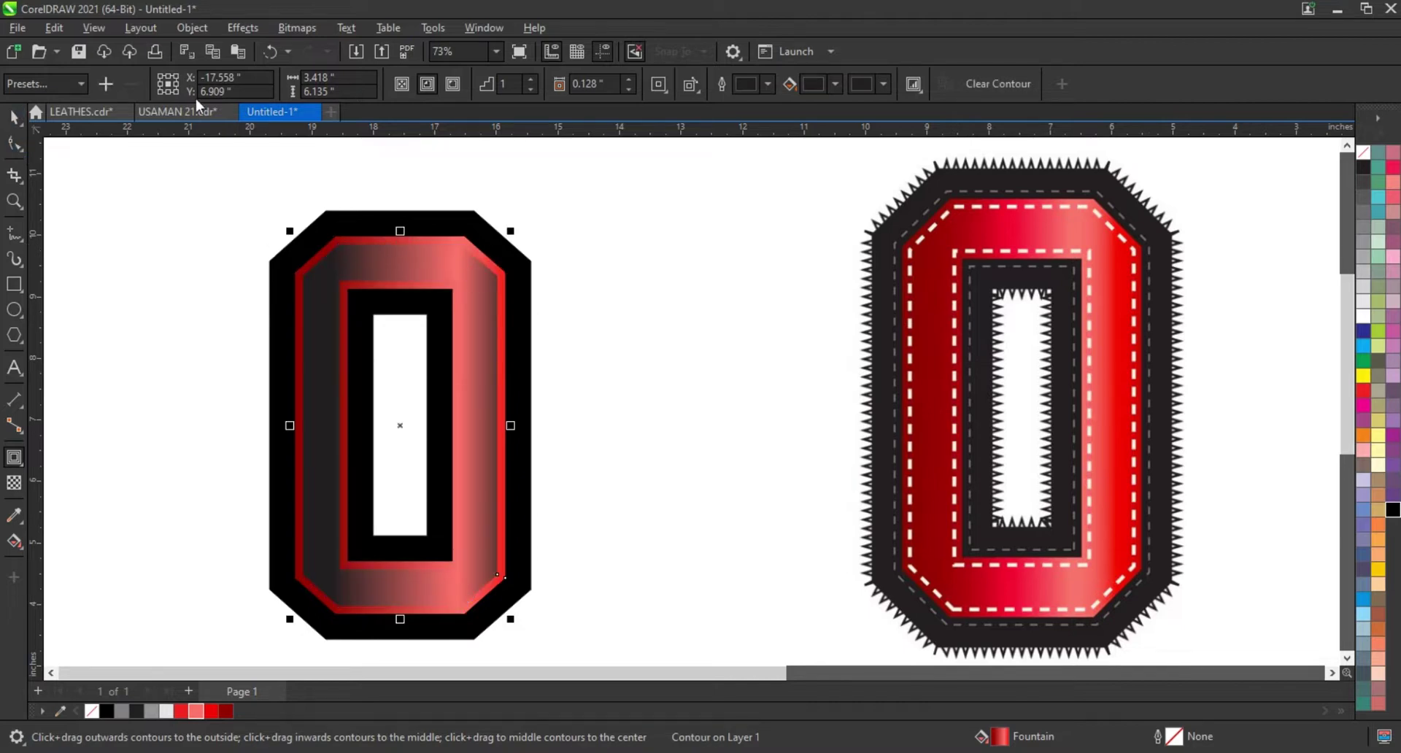
pyautogui.press('space')
pyautogui.click(191, 27)
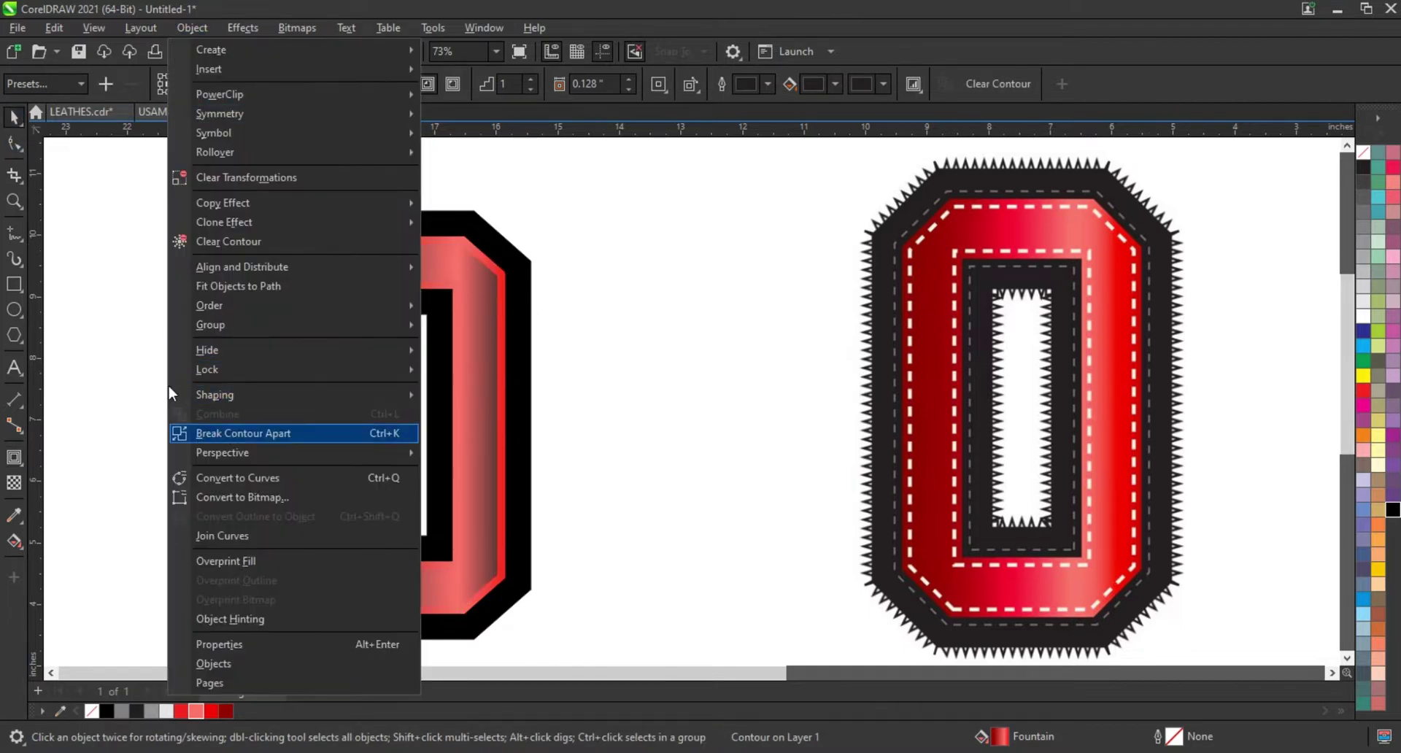
pyautogui.click(241, 432)
# - Give the separated contour no fill and a white 3.0 pt outline
pyautogui.click(442, 285)
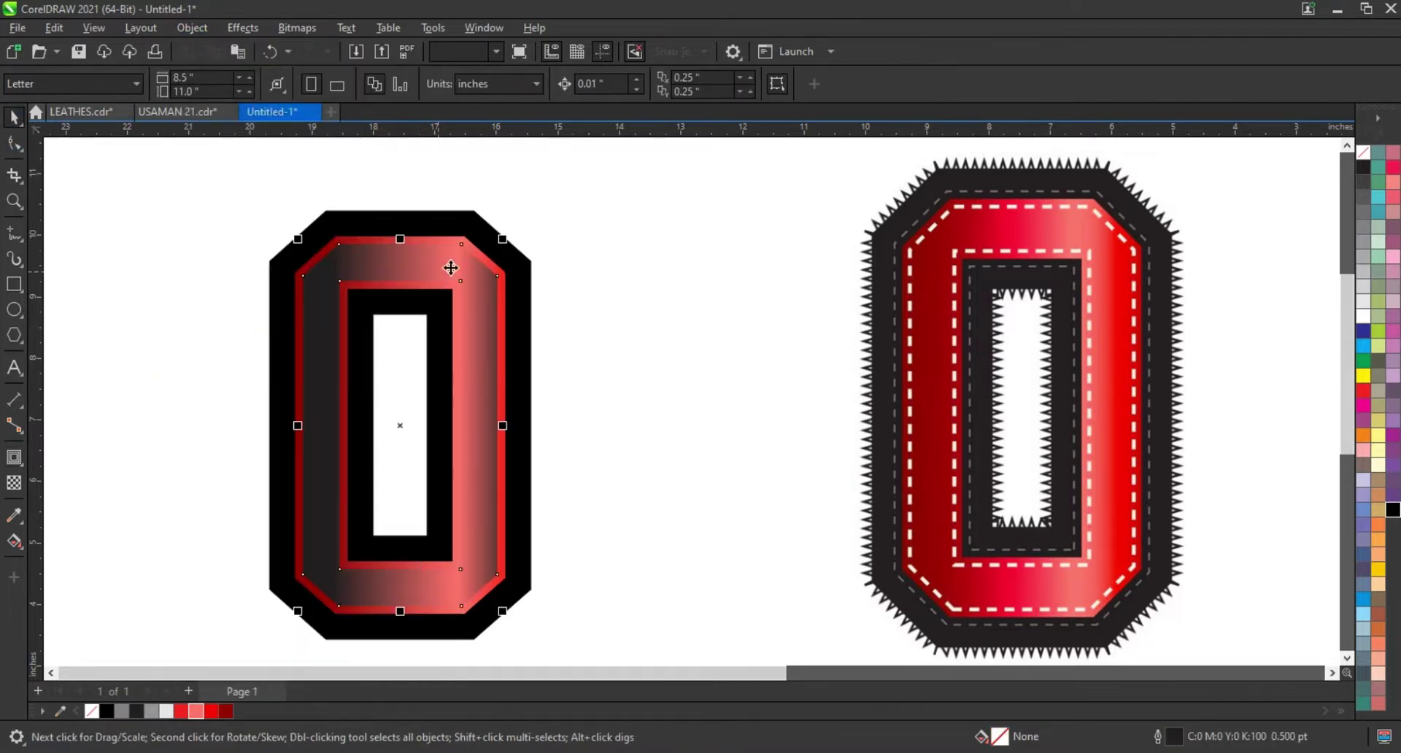
pyautogui.click(1365, 154)
pyautogui.rightClick(1371, 321)
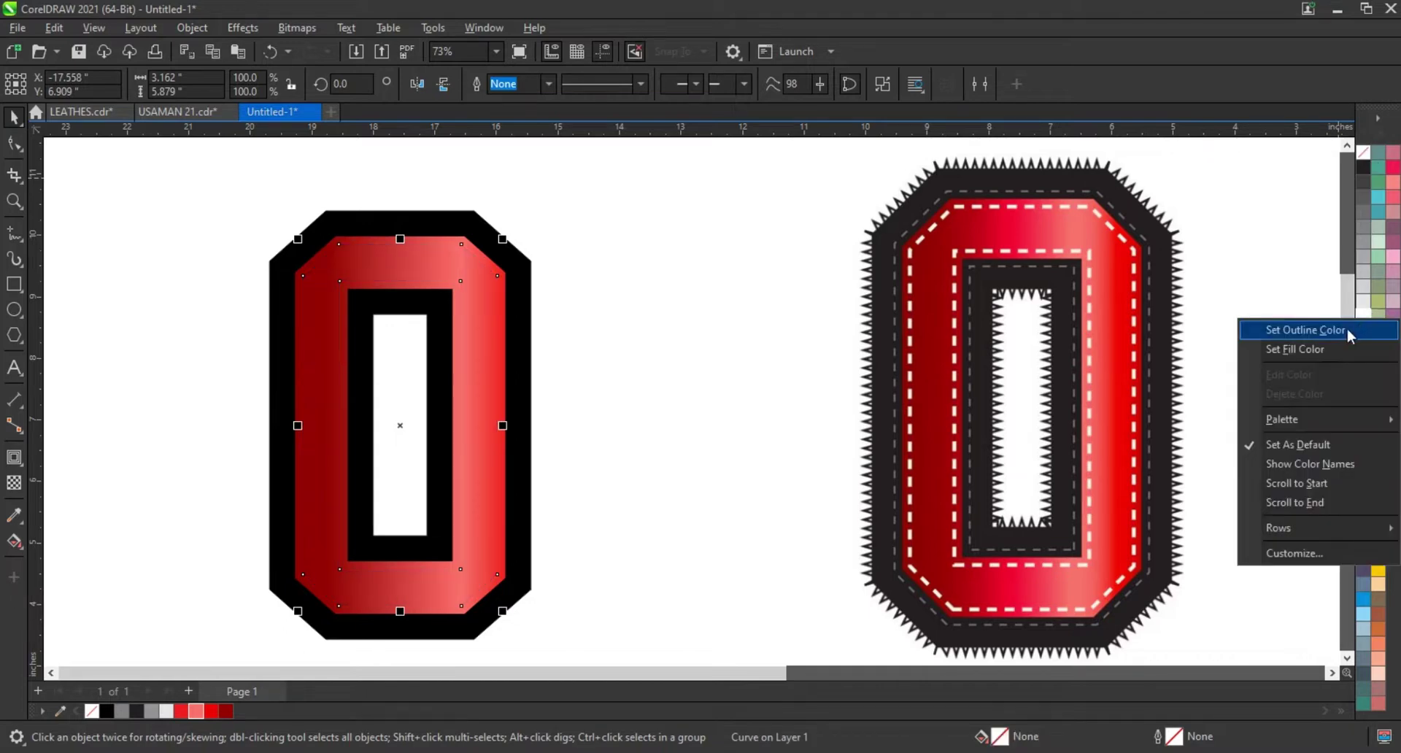
pyautogui.click(1262, 324)
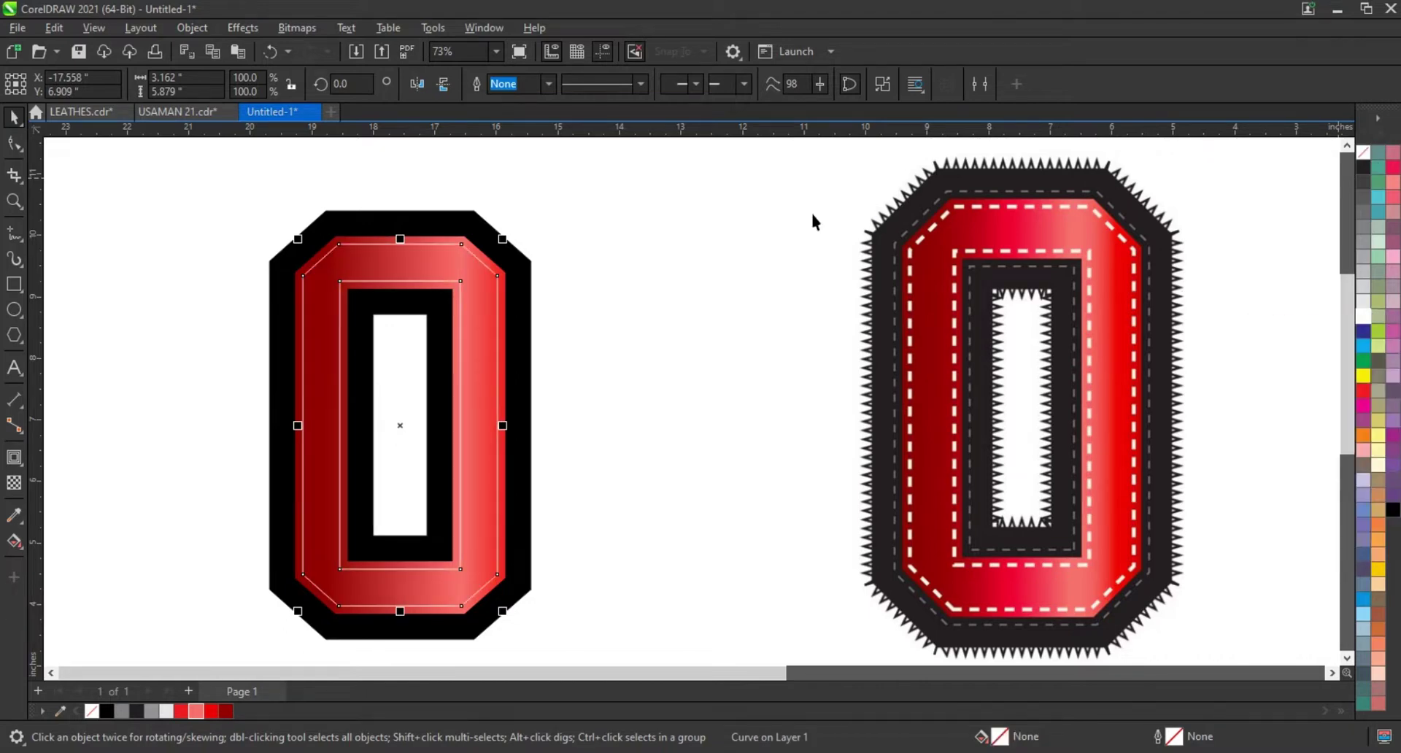
pyautogui.click(549, 84)
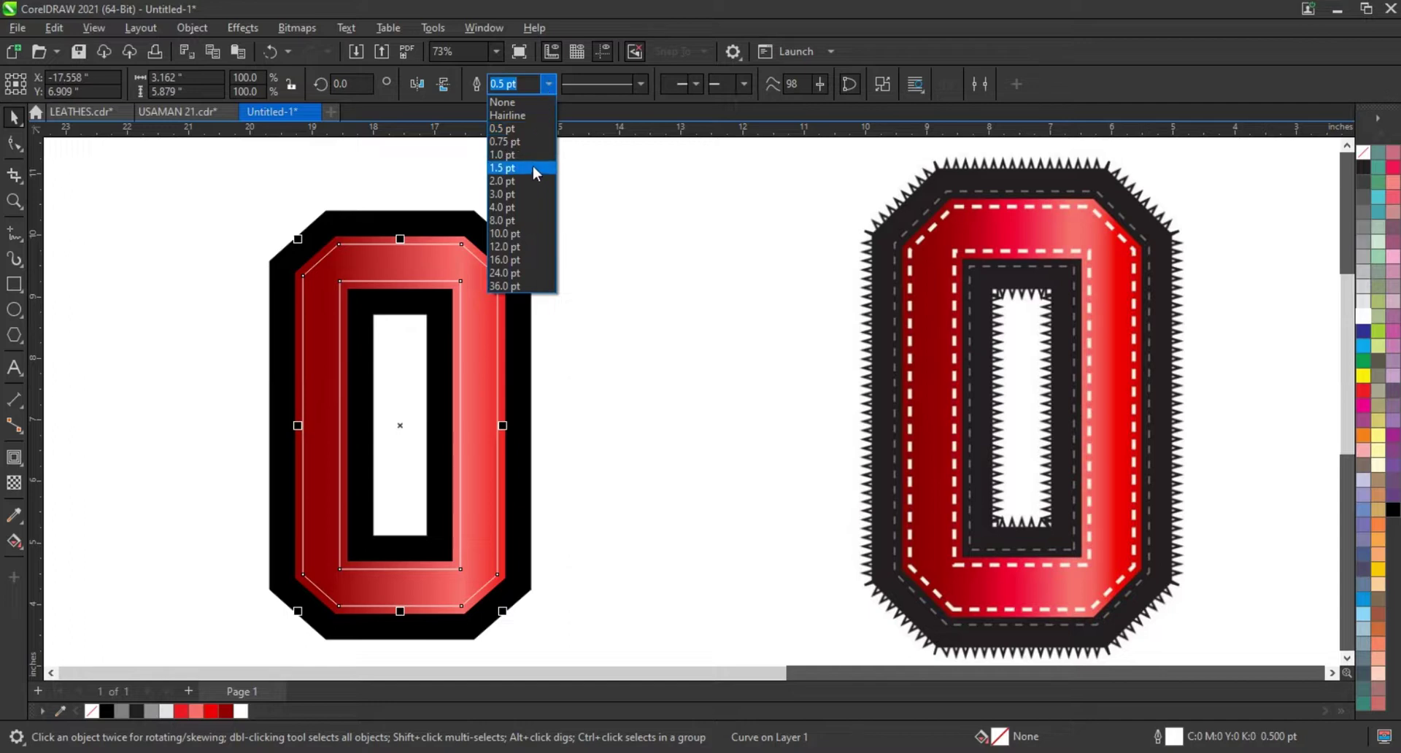
pyautogui.click(535, 170)
pyautogui.click(548, 85)
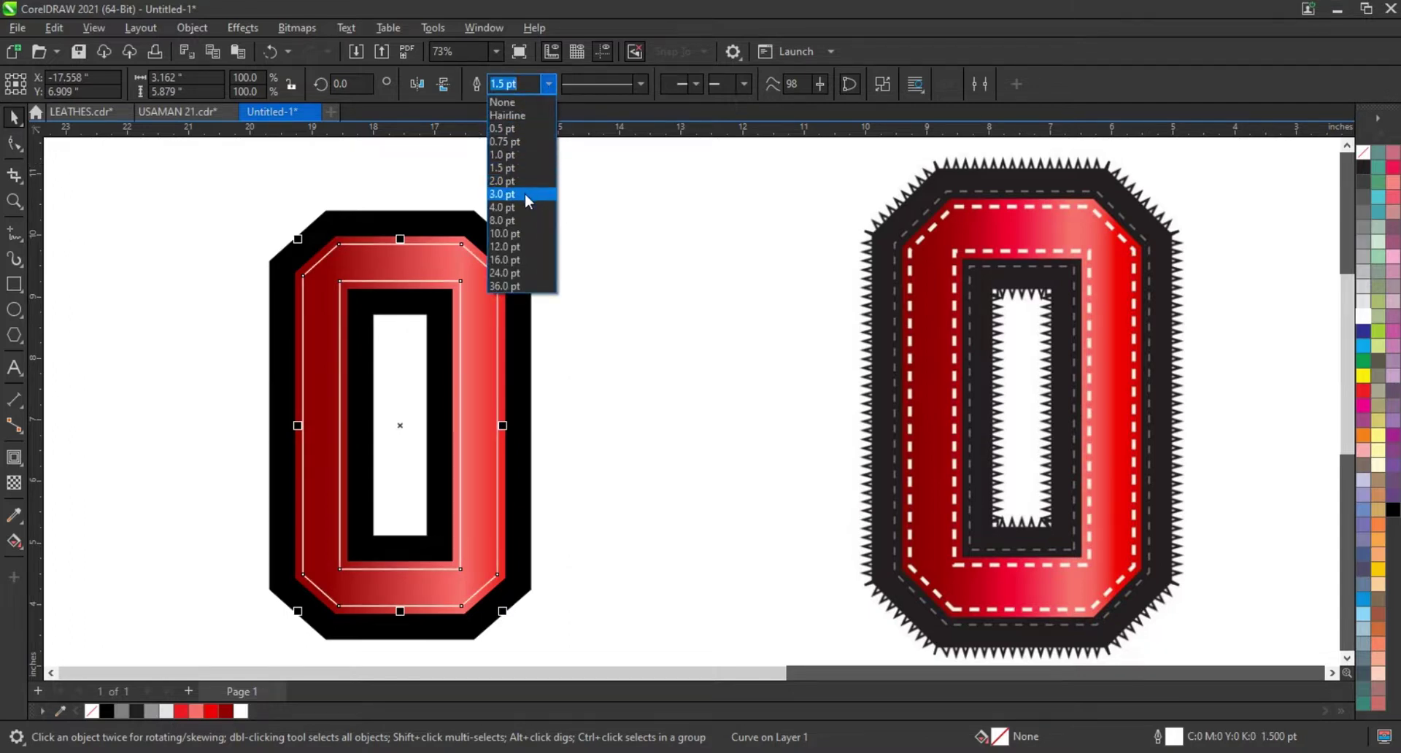
pyautogui.click(524, 192)
# - Change the contour's white outline to a dotted line style
pyautogui.click(696, 84)
pyautogui.click(696, 84)
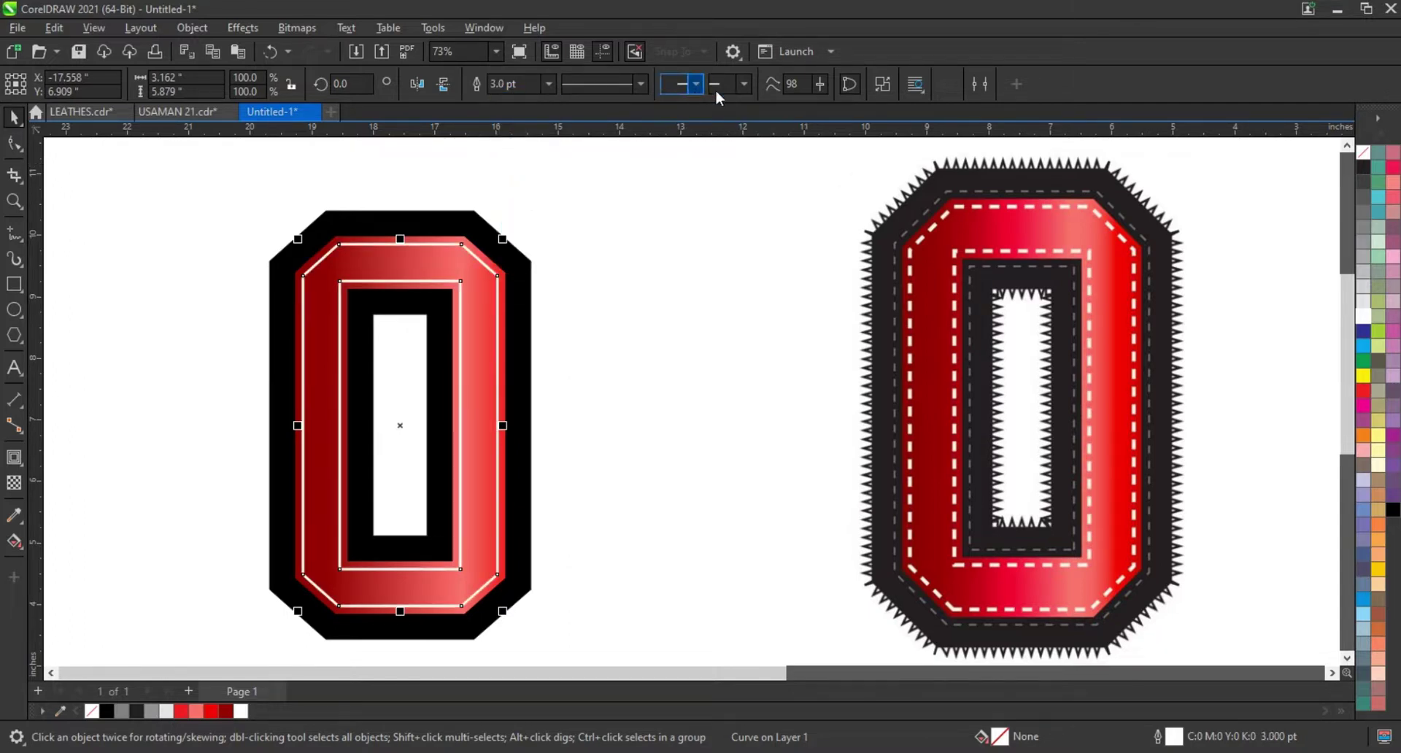
pyautogui.click(602, 85)
pyautogui.click(615, 171)
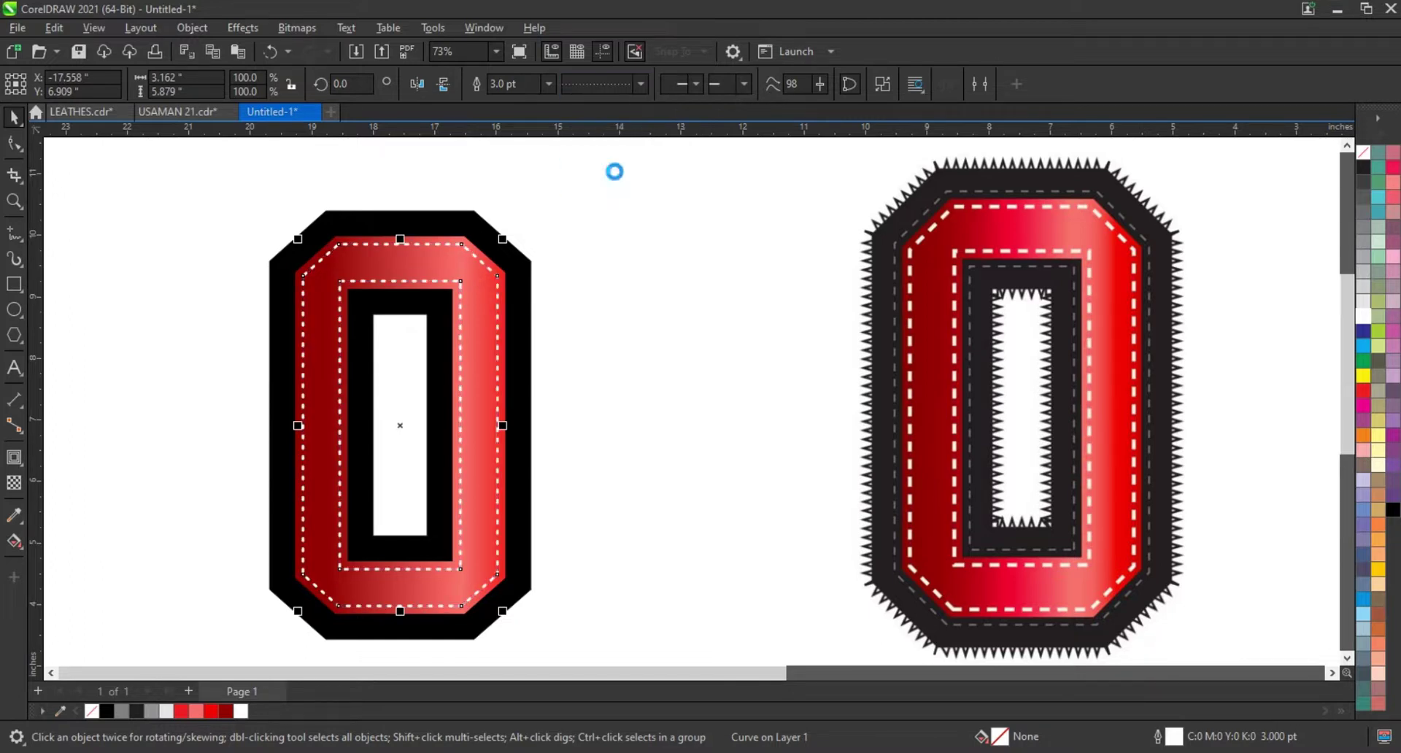
pyautogui.click(663, 264)
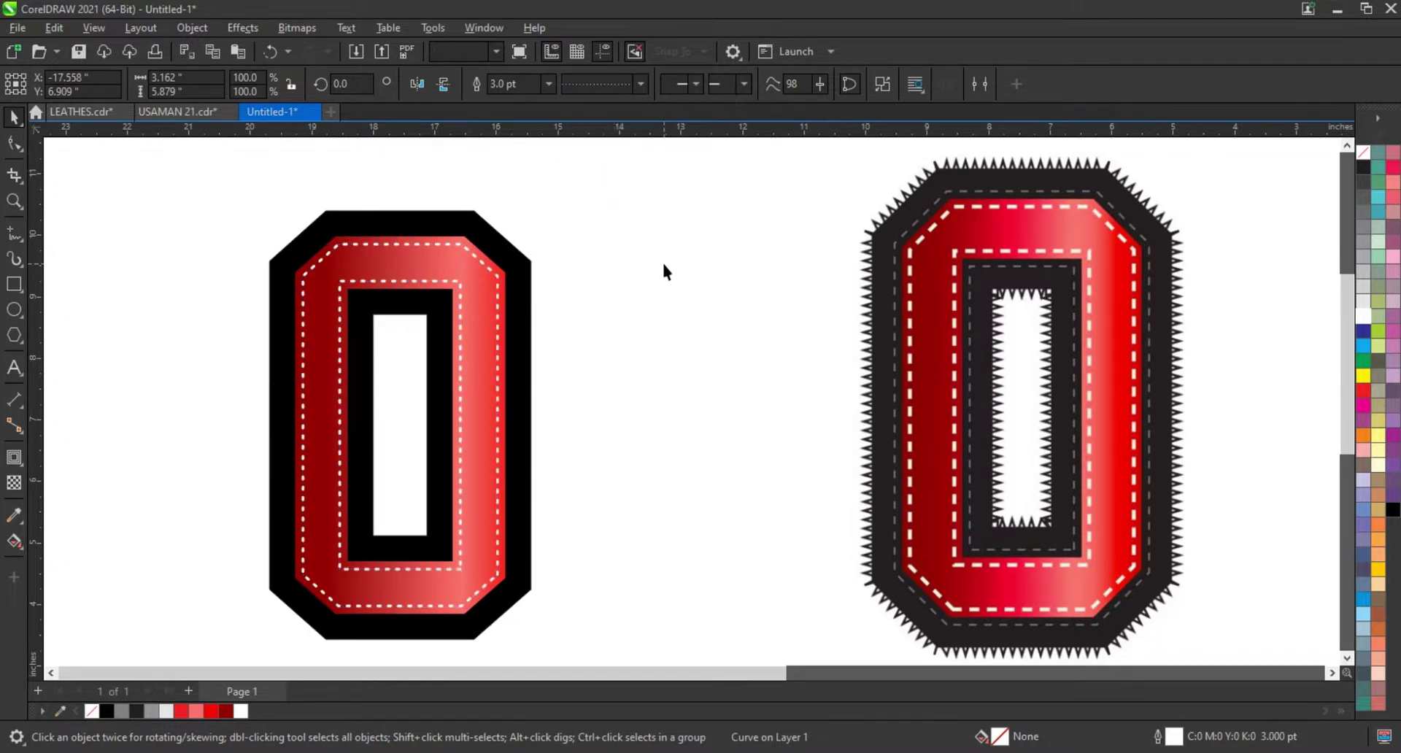
# - Add an outward contour from the red band into the black border and break it apart
pyautogui.click(491, 261)
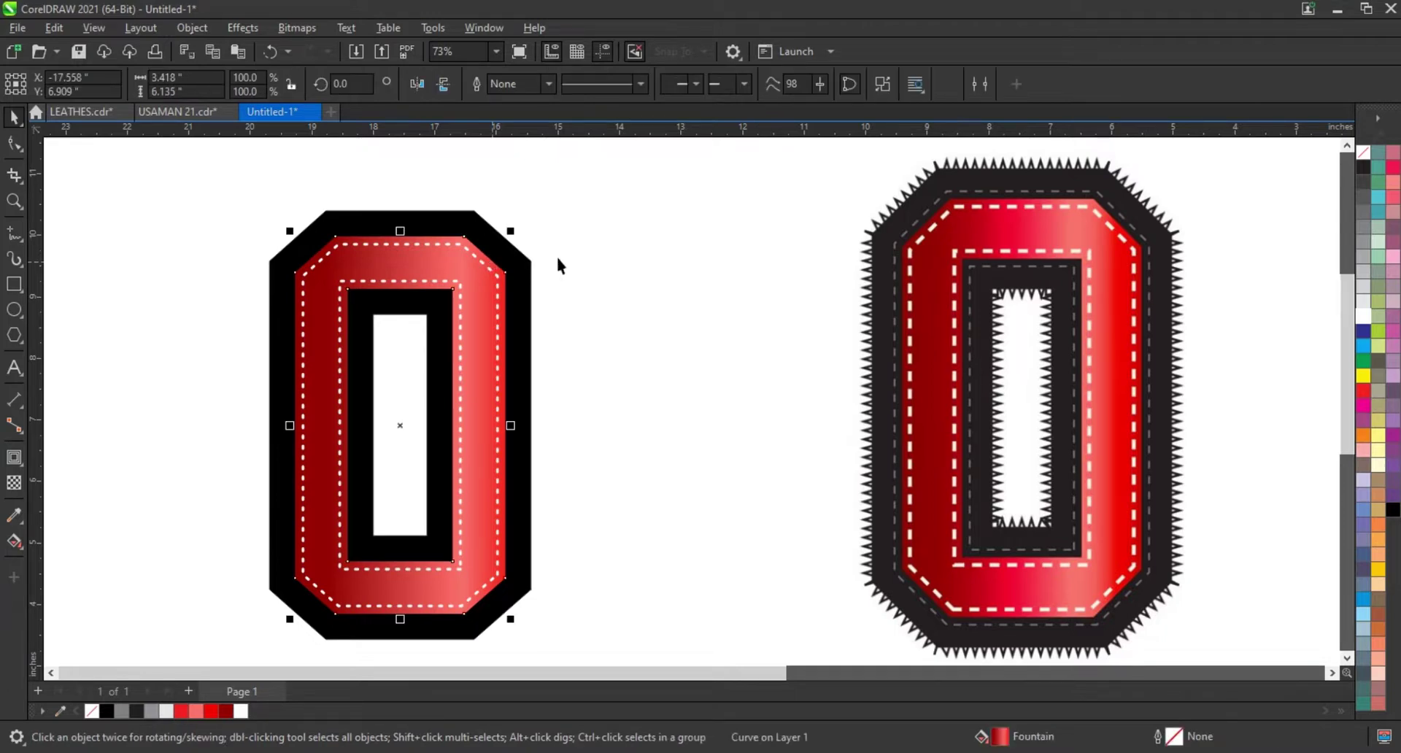
pyautogui.click(14, 458)
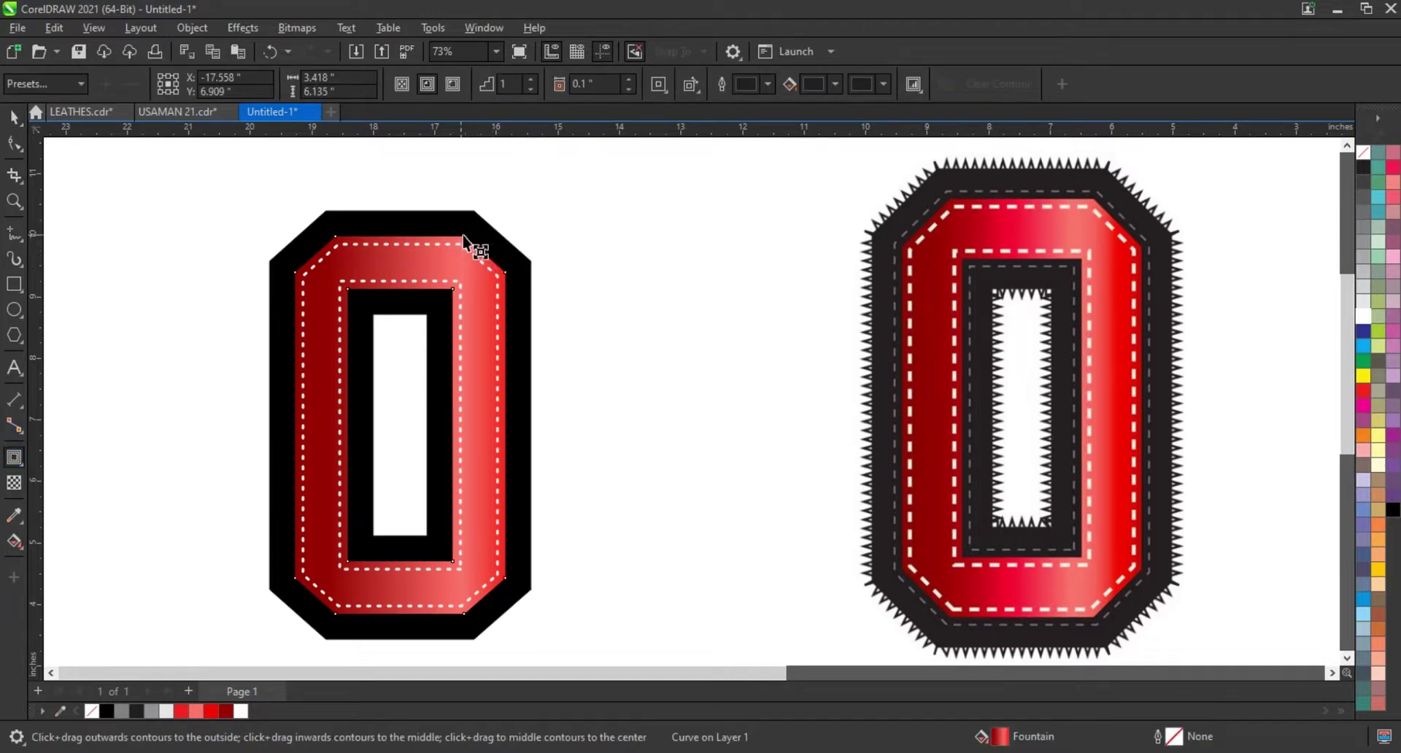
pyautogui.moveTo(464, 238); pyautogui.dragTo(458, 232)
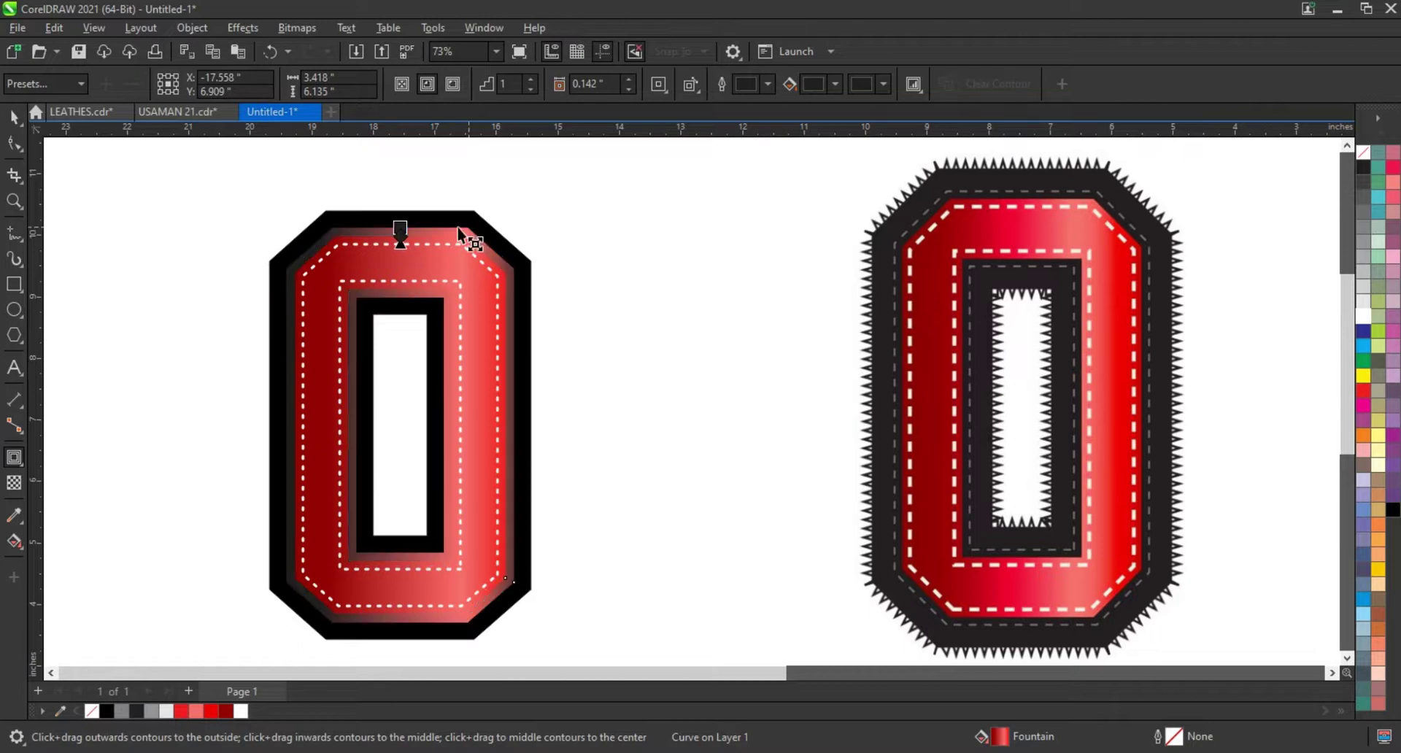
pyautogui.click(13, 117)
pyautogui.click(192, 27)
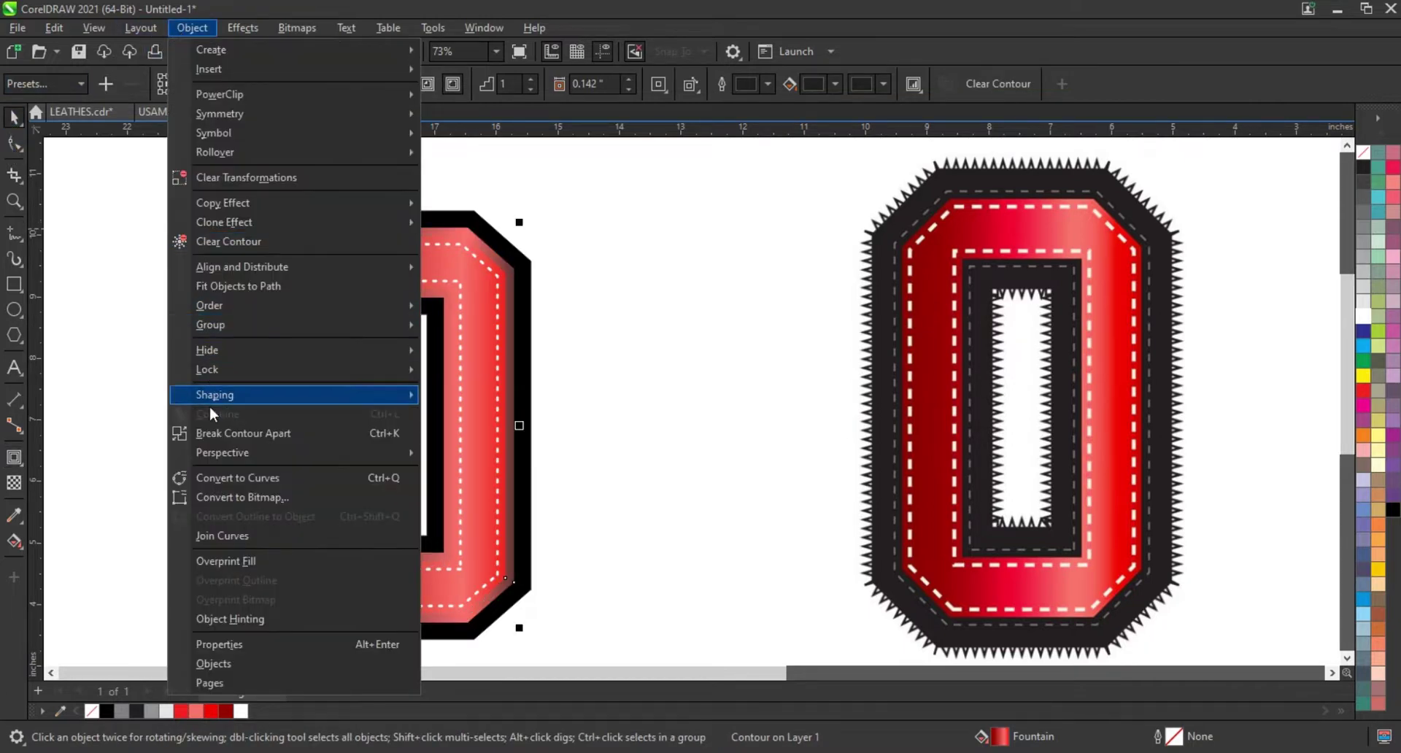
pyautogui.click(165, 362)
# - Give the new contour a white 3.0 pt dotted outline
pyautogui.click(507, 272)
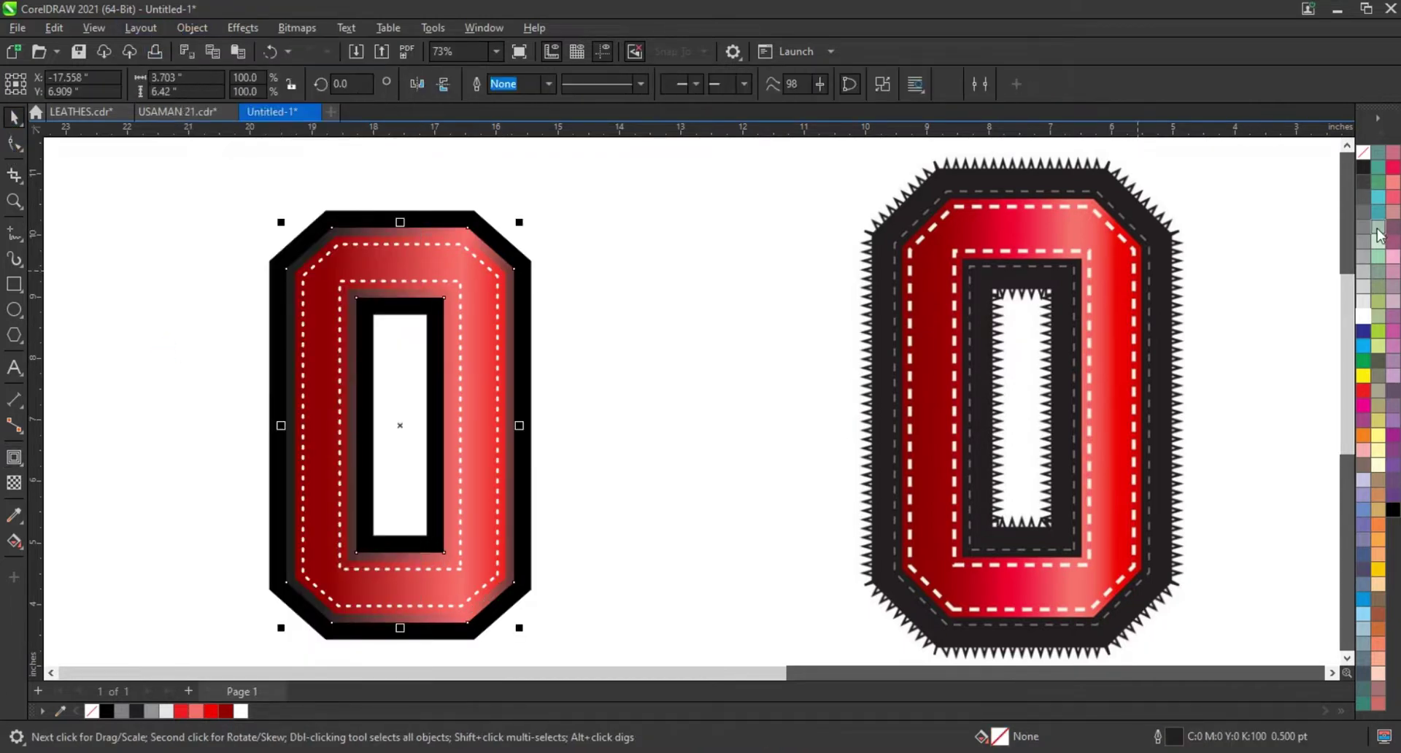
pyautogui.rightClick(1362, 315)
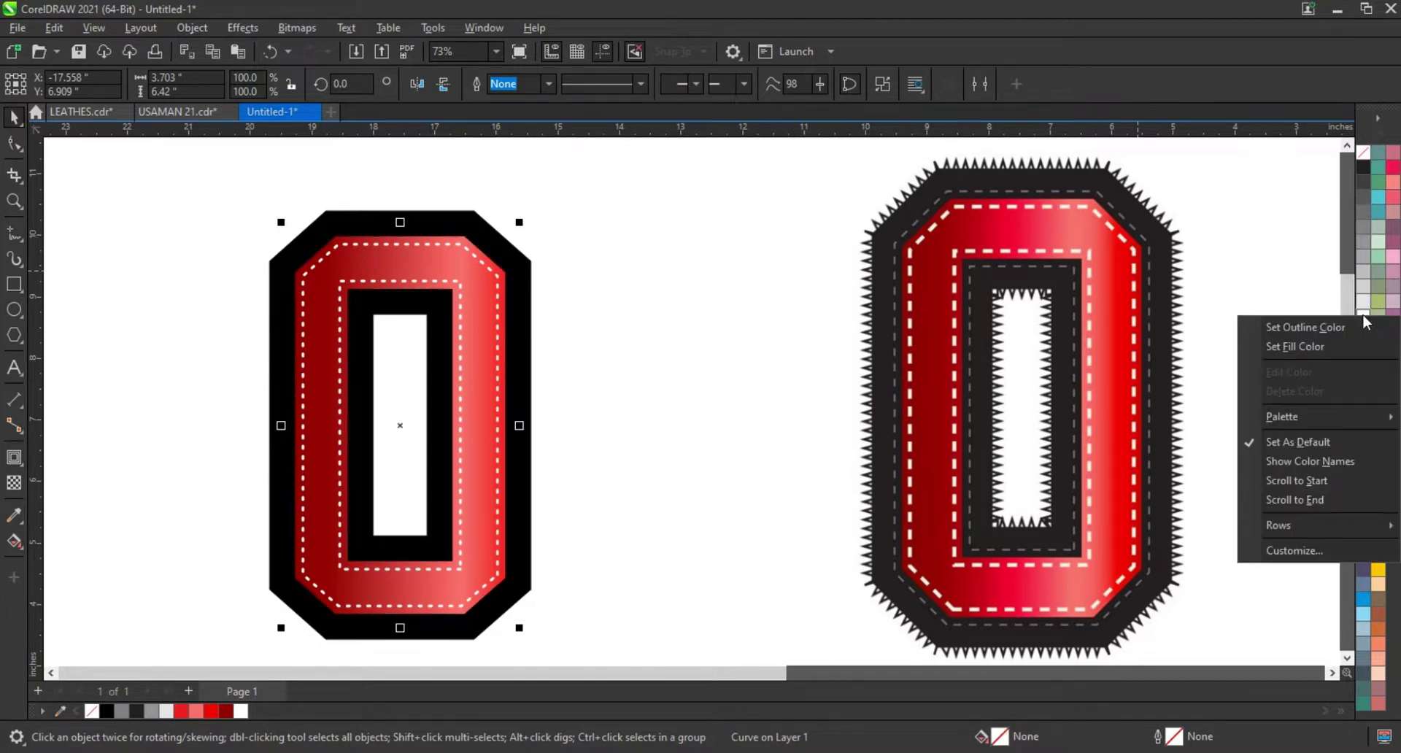
pyautogui.click(1284, 322)
pyautogui.click(547, 84)
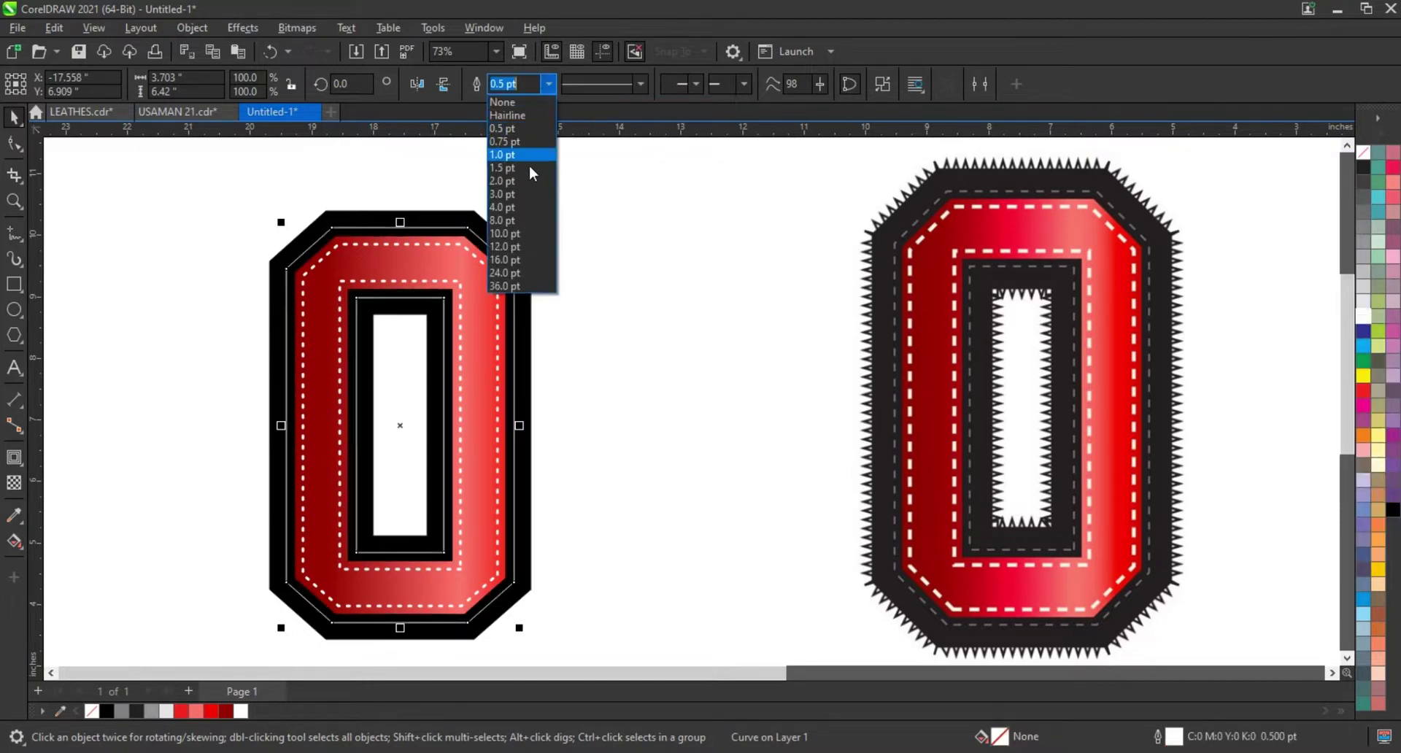
pyautogui.click(523, 194)
pyautogui.click(541, 90)
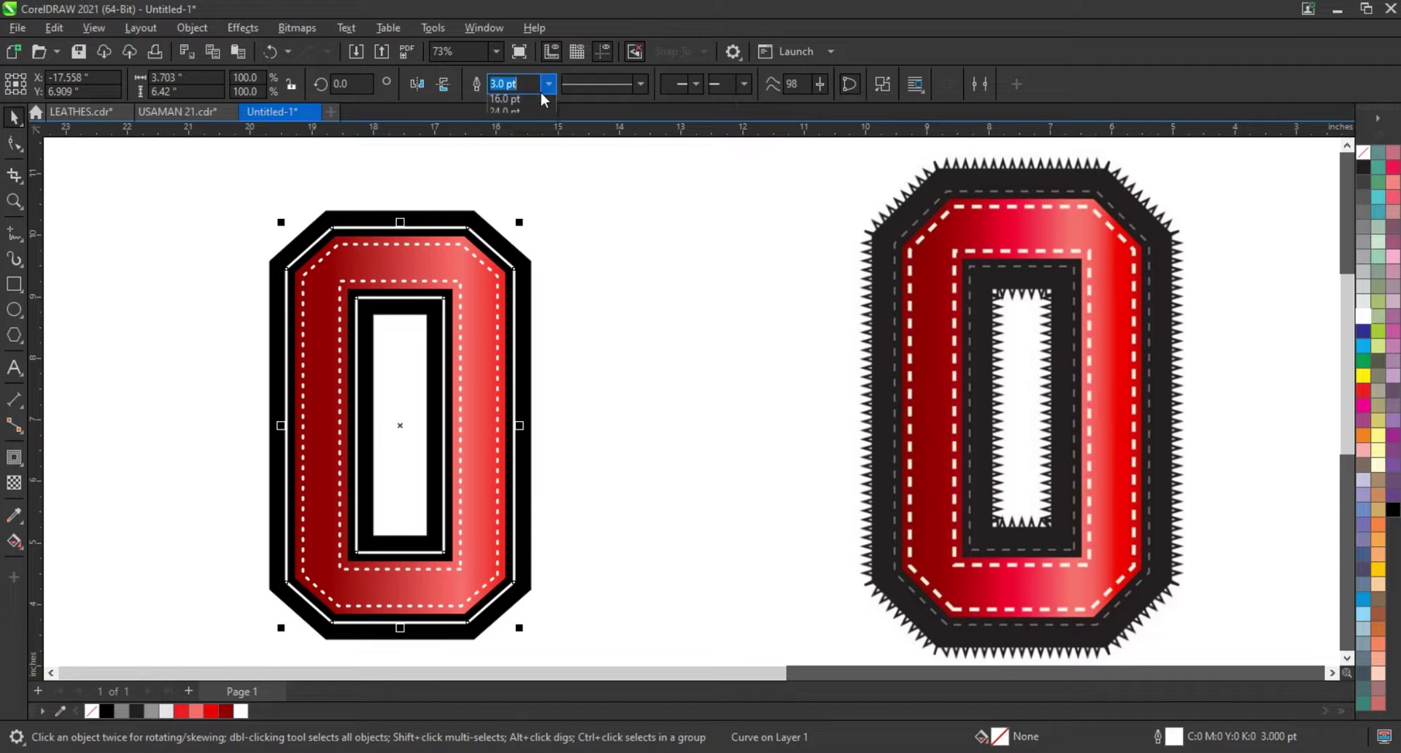
pyautogui.click(623, 91)
pyautogui.click(619, 165)
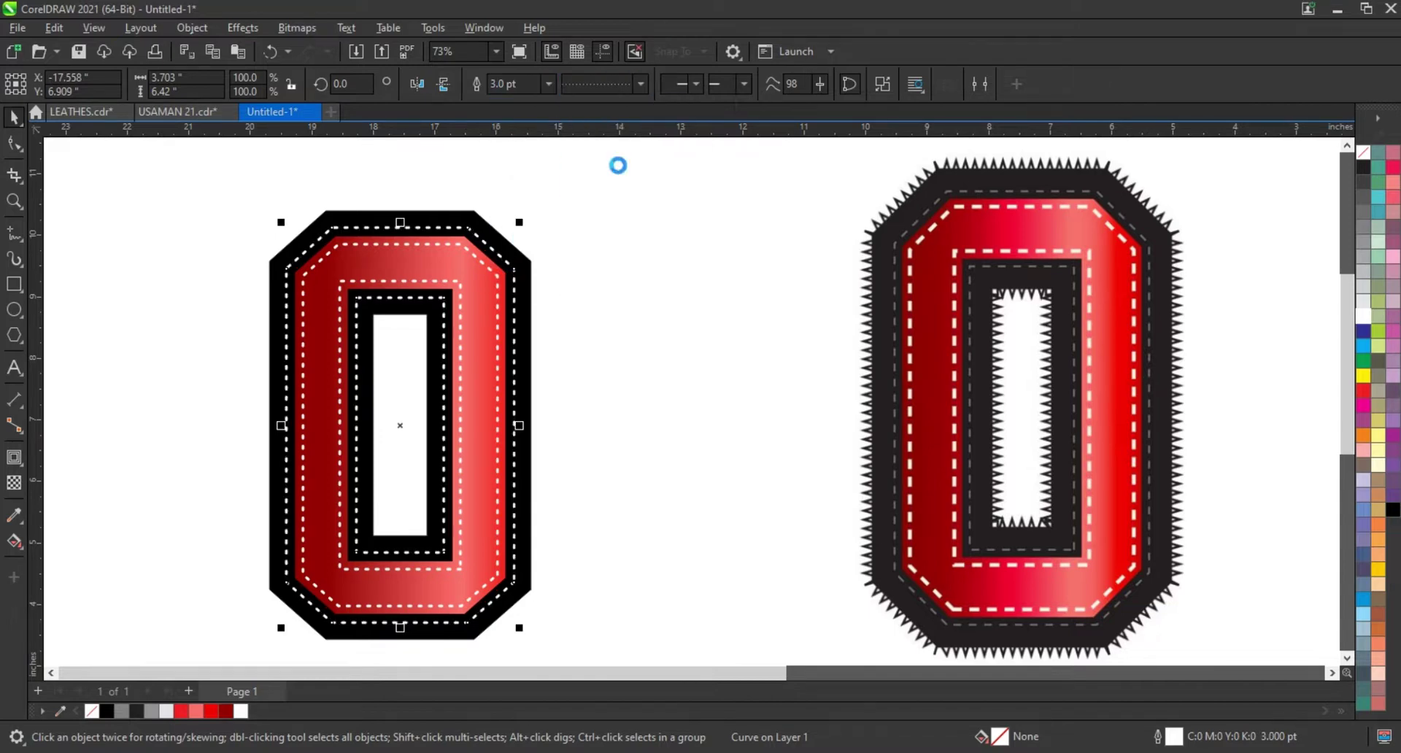
pyautogui.click(725, 300)
# - Type a row of 25 capital A's above the left 0
pyautogui.press('F8')
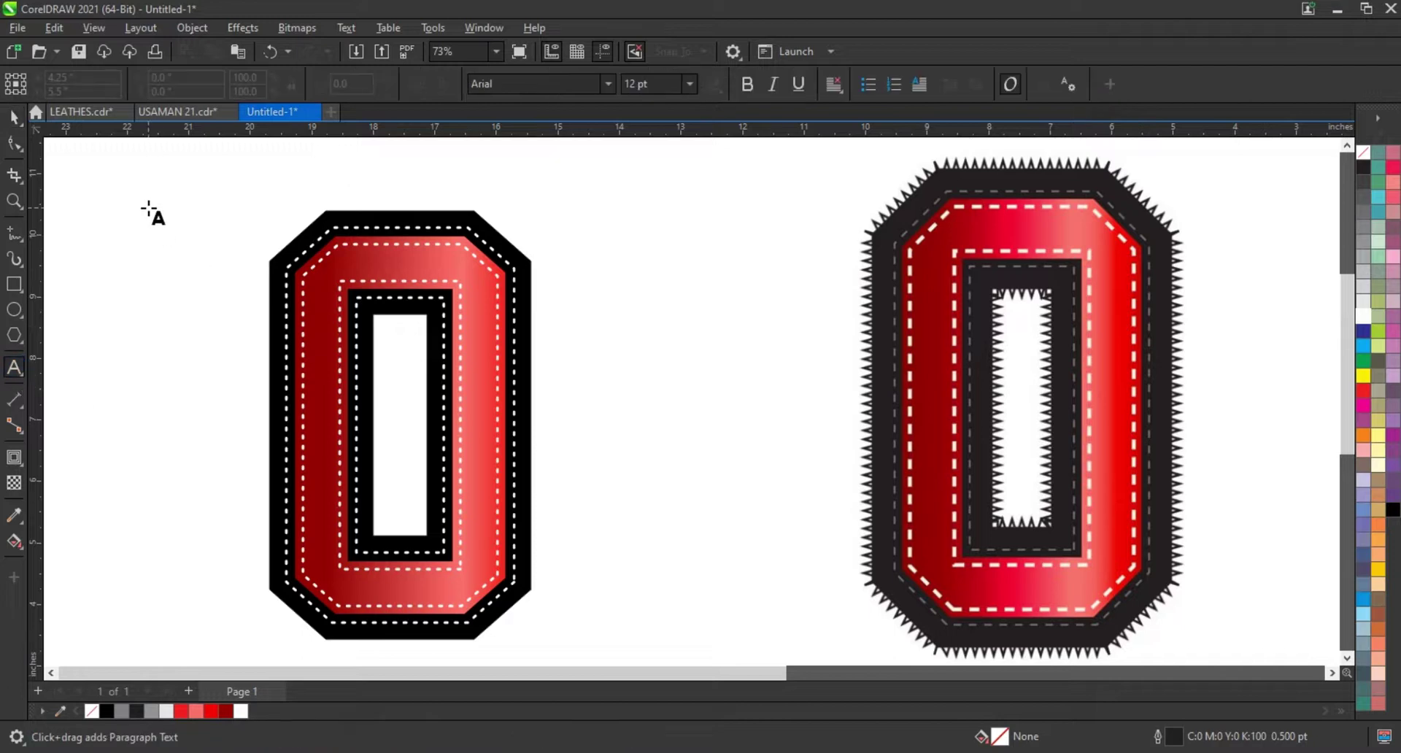
pyautogui.click(148, 210)
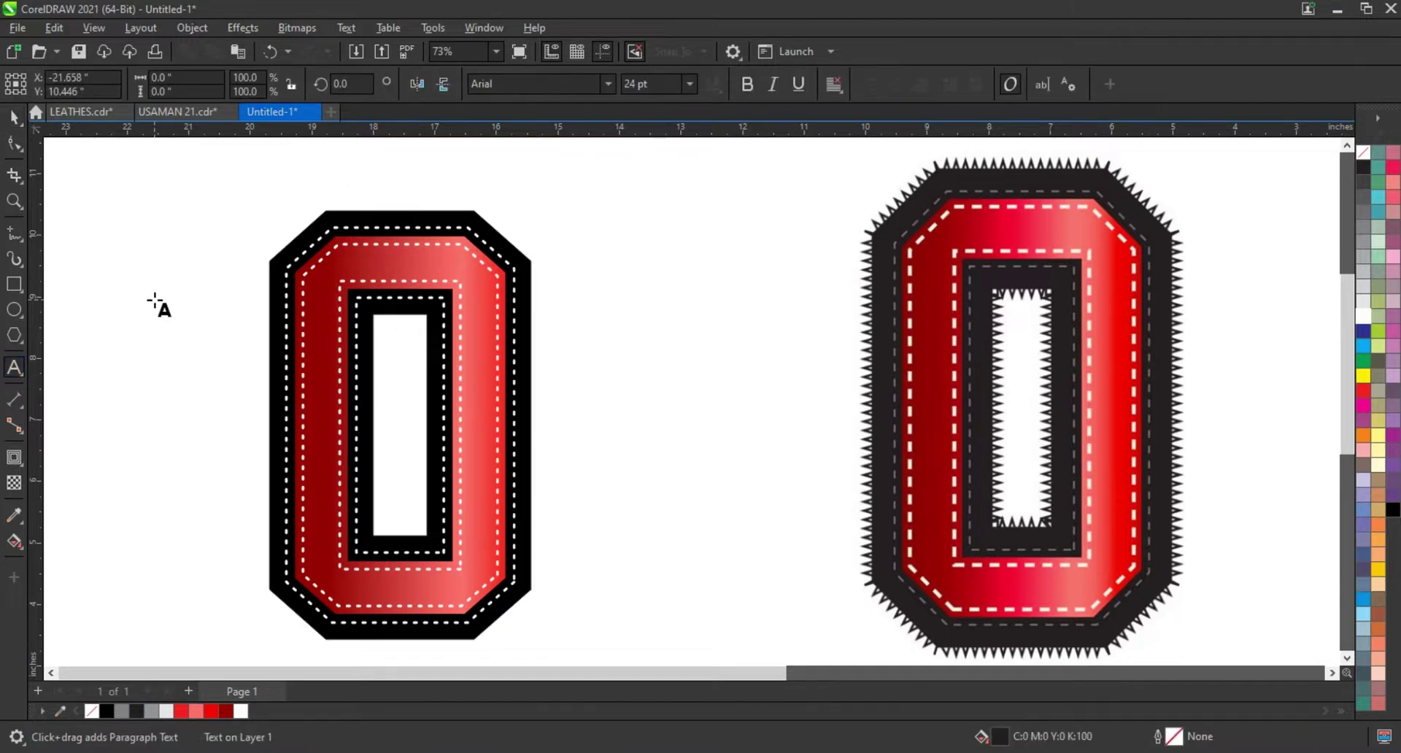
pyautogui.write('AAAAAAA')
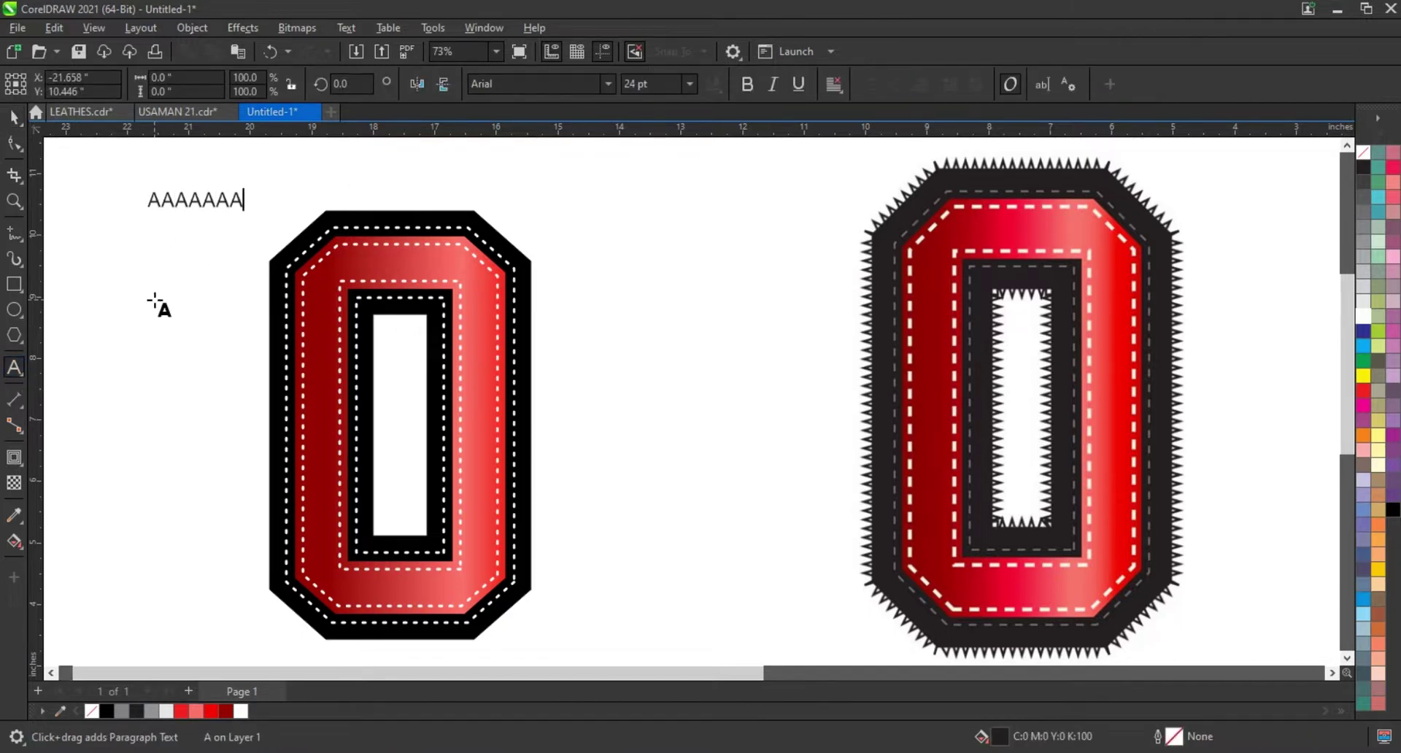
pyautogui.write('AAAAAAAAAAAAAAAAAAA')
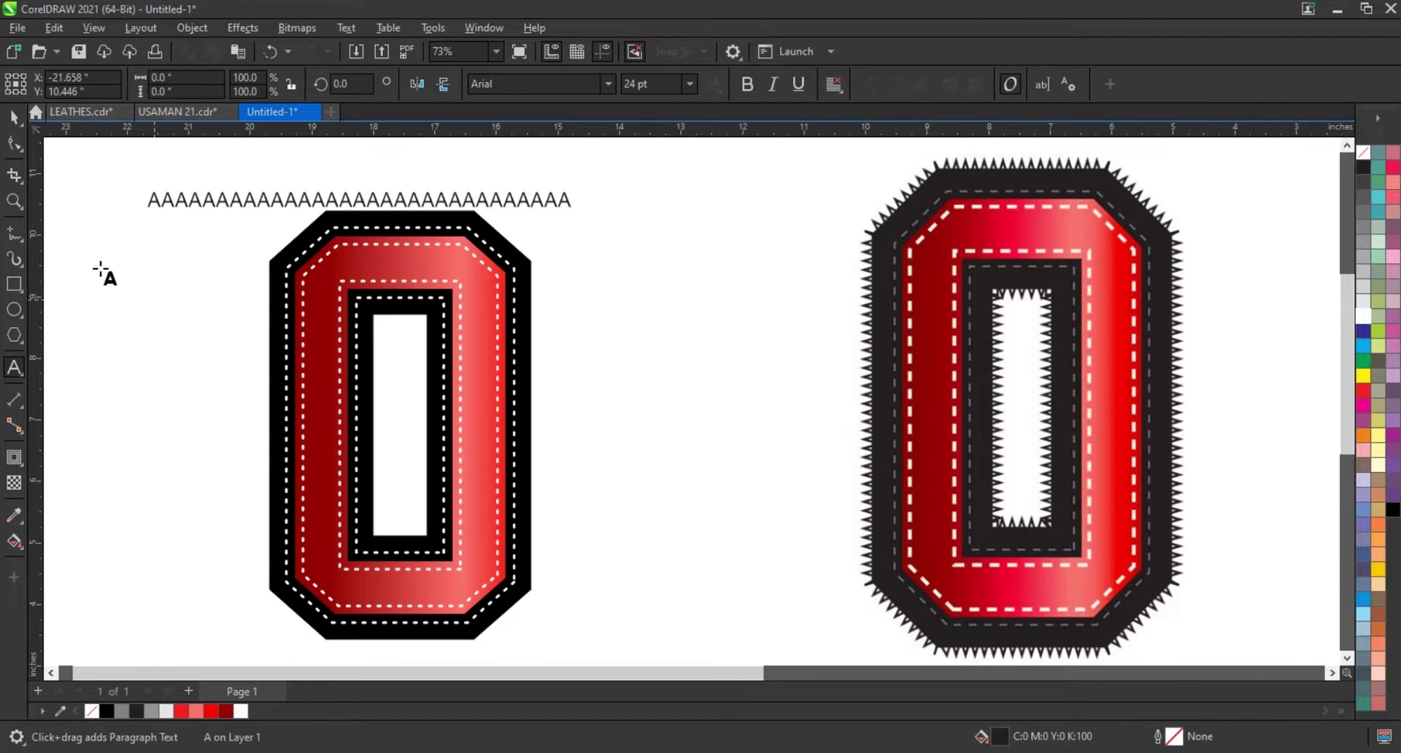
# - Fill the A's rich black and add the left 0 to the selection
pyautogui.click(15, 117)
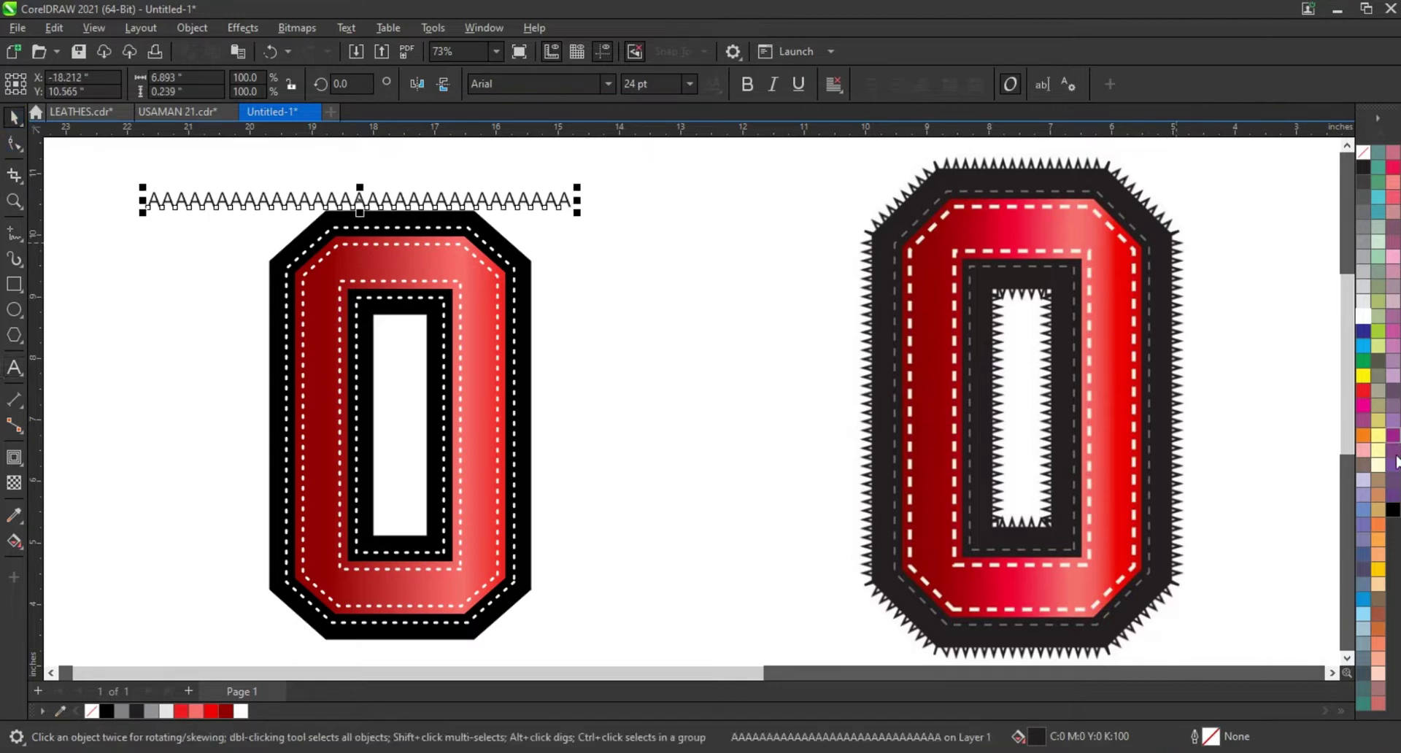
pyautogui.click(1392, 510)
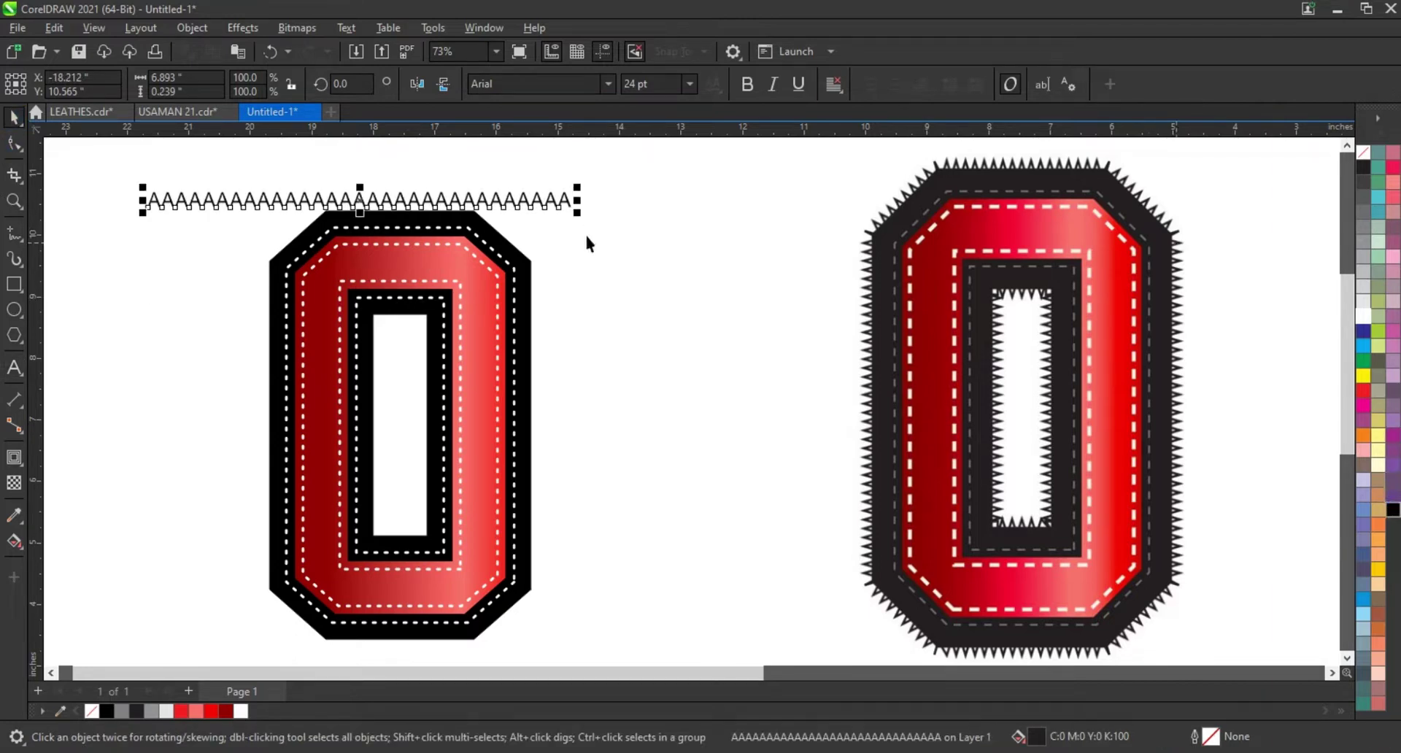
pyautogui.keyDown('shift'); pyautogui.click(528, 264); pyautogui.keyUp('shift')
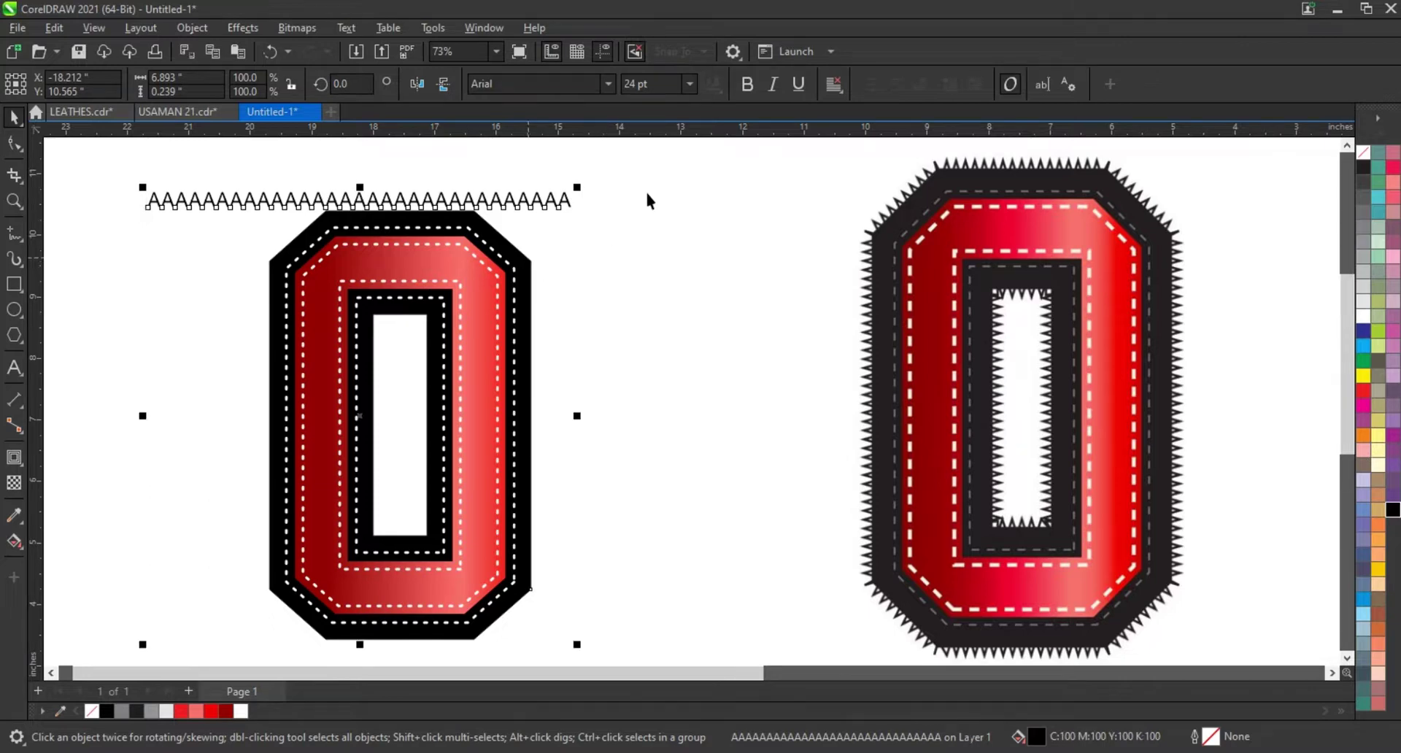
pyautogui.click(339, 35)
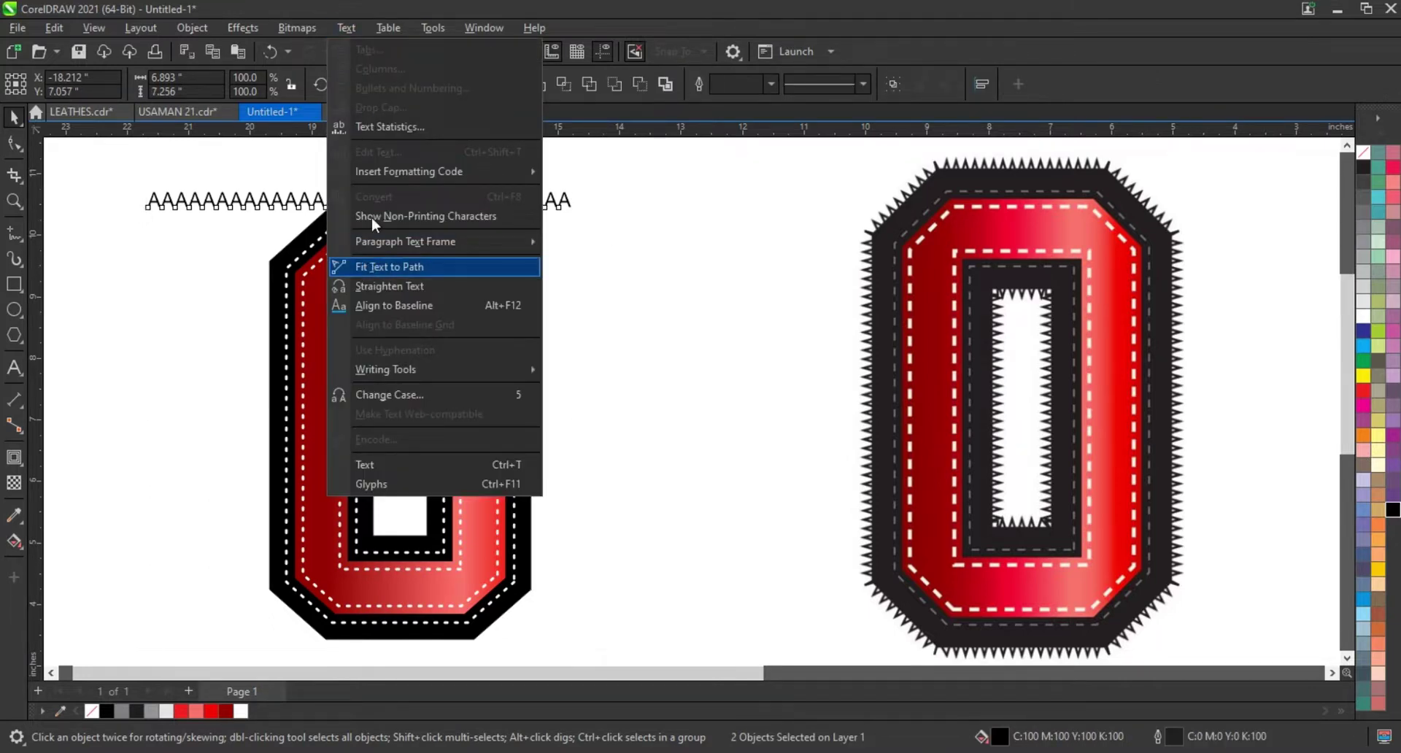
# - Fit the A text to the left zero's outline, offset -0.1" from the path
pyautogui.click(369, 264)
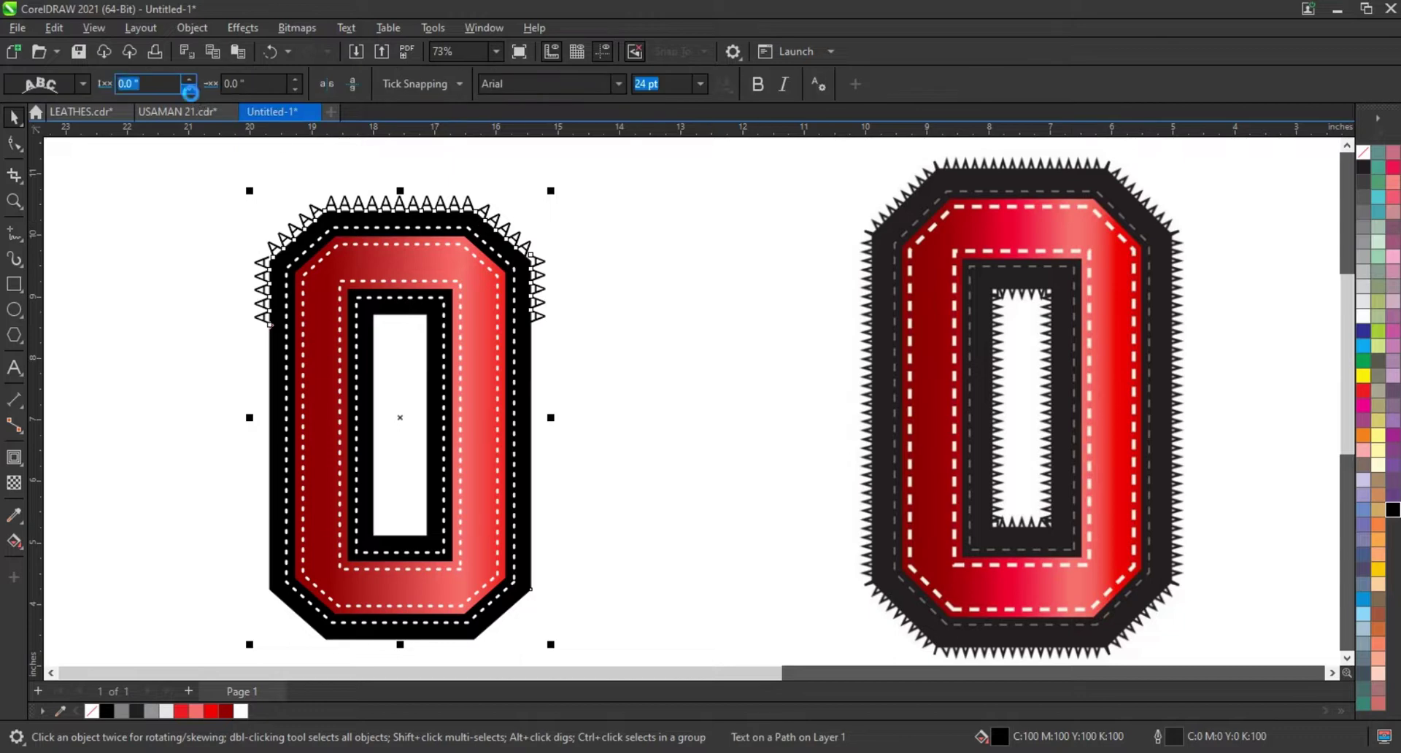
pyautogui.click(189, 89)
pyautogui.click(189, 89)
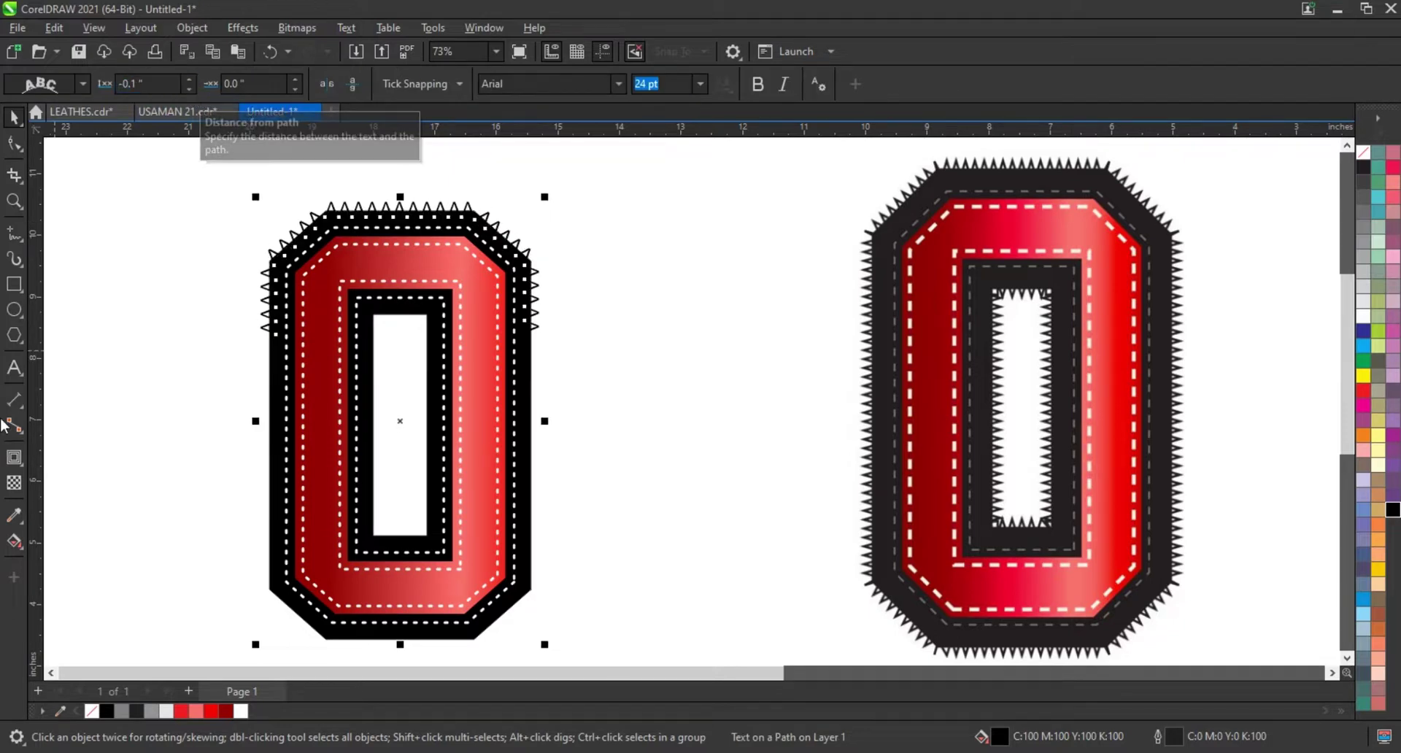
# - Add a long run of A's so the zigzag covers the whole border
pyautogui.click(14, 367)
pyautogui.click(537, 329)
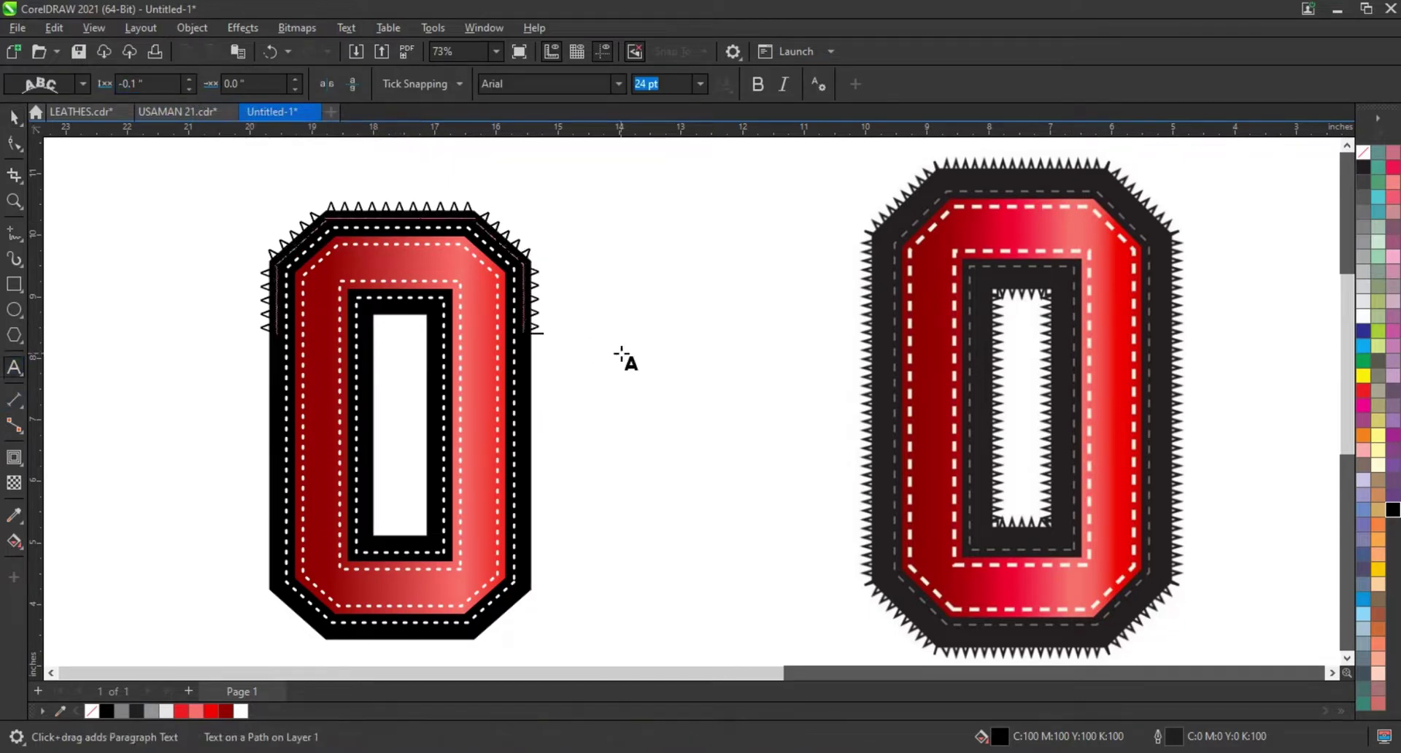
pyautogui.write('AAAAAA')
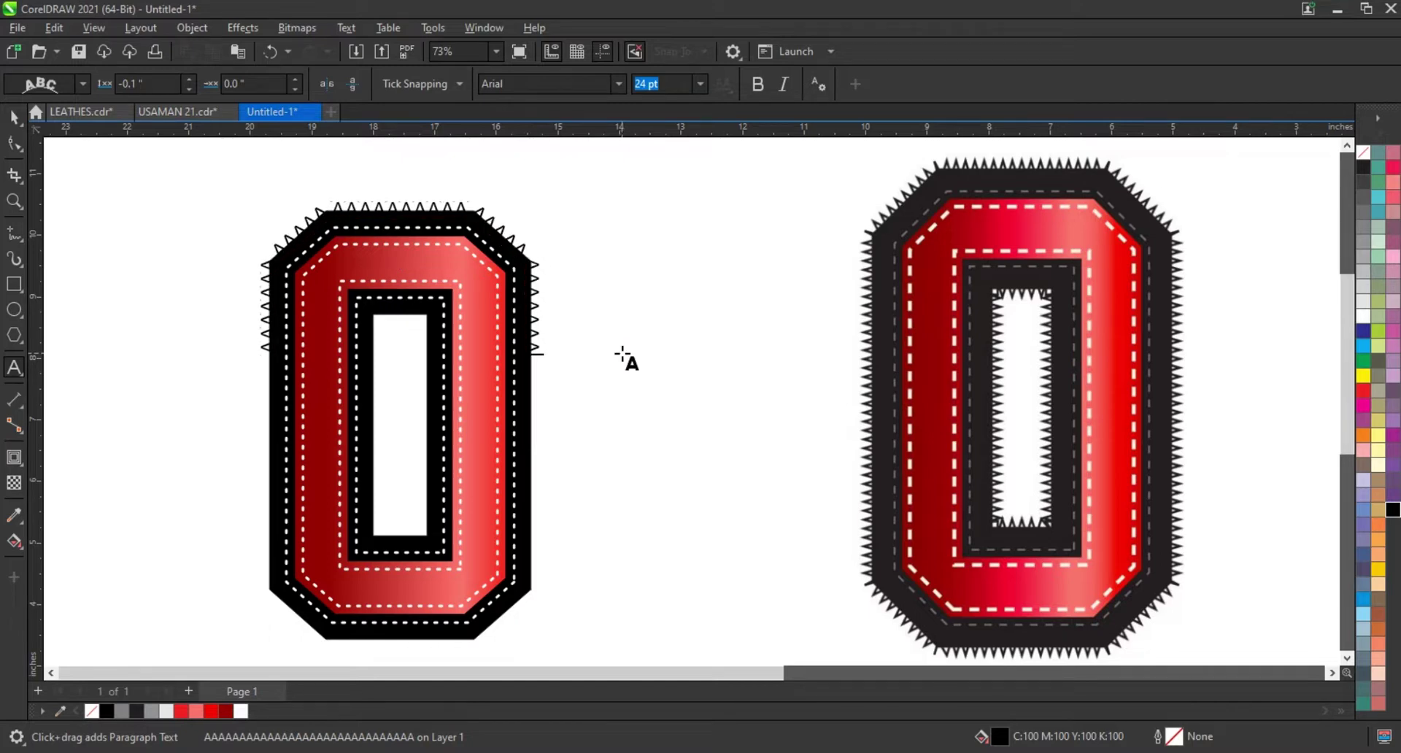
pyautogui.write('AAAAAAAAAAAA')
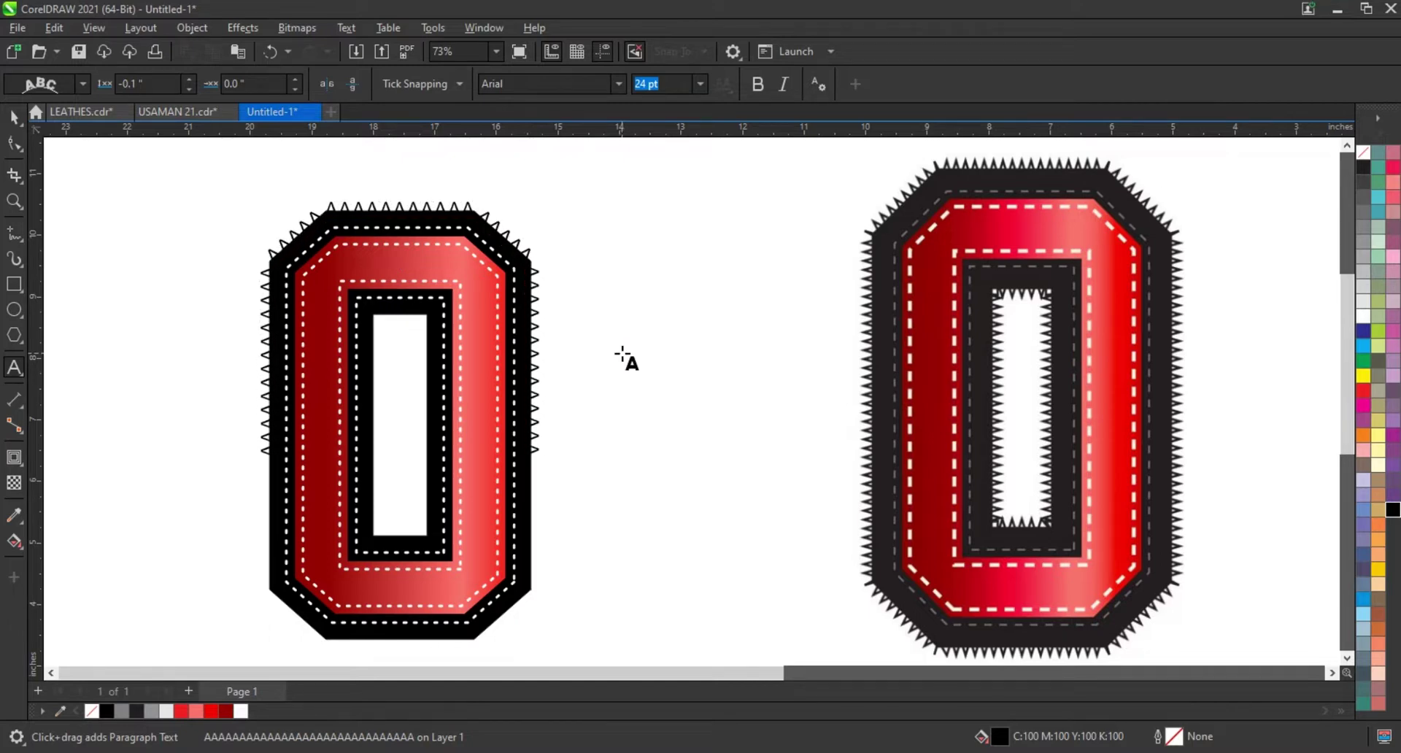
pyautogui.write('AAAAAA')
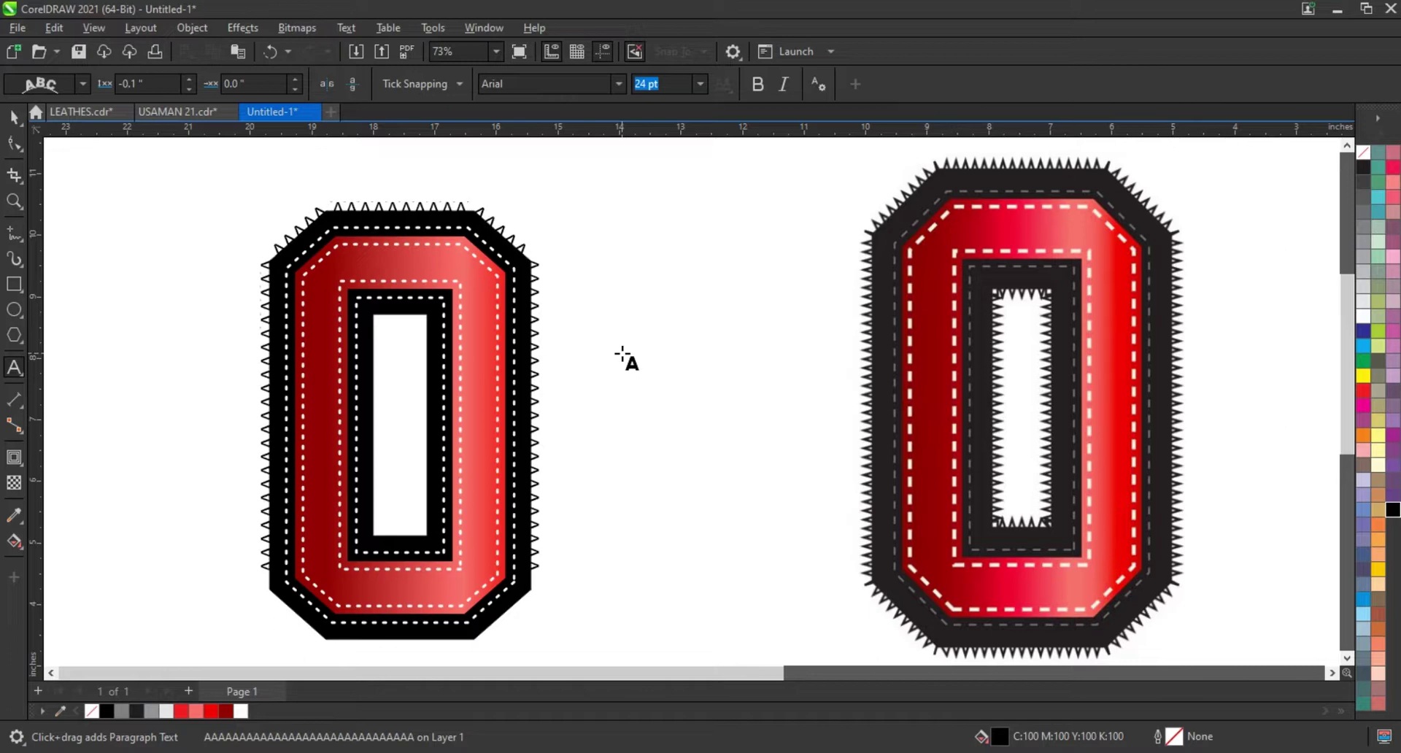
pyautogui.write('AAAAAA')
pyautogui.write('AAAAAA')
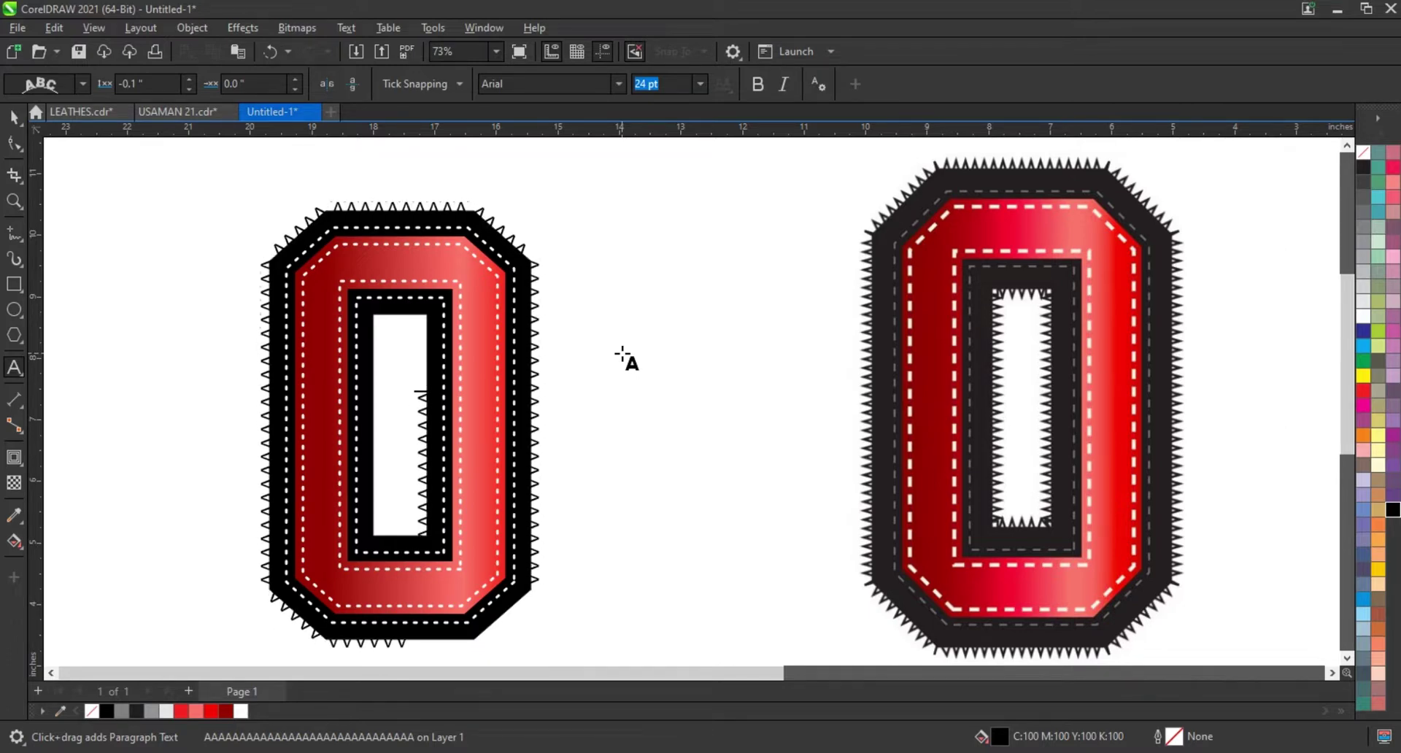
pyautogui.write('AAAAAAAA')
pyautogui.write('AAAA')
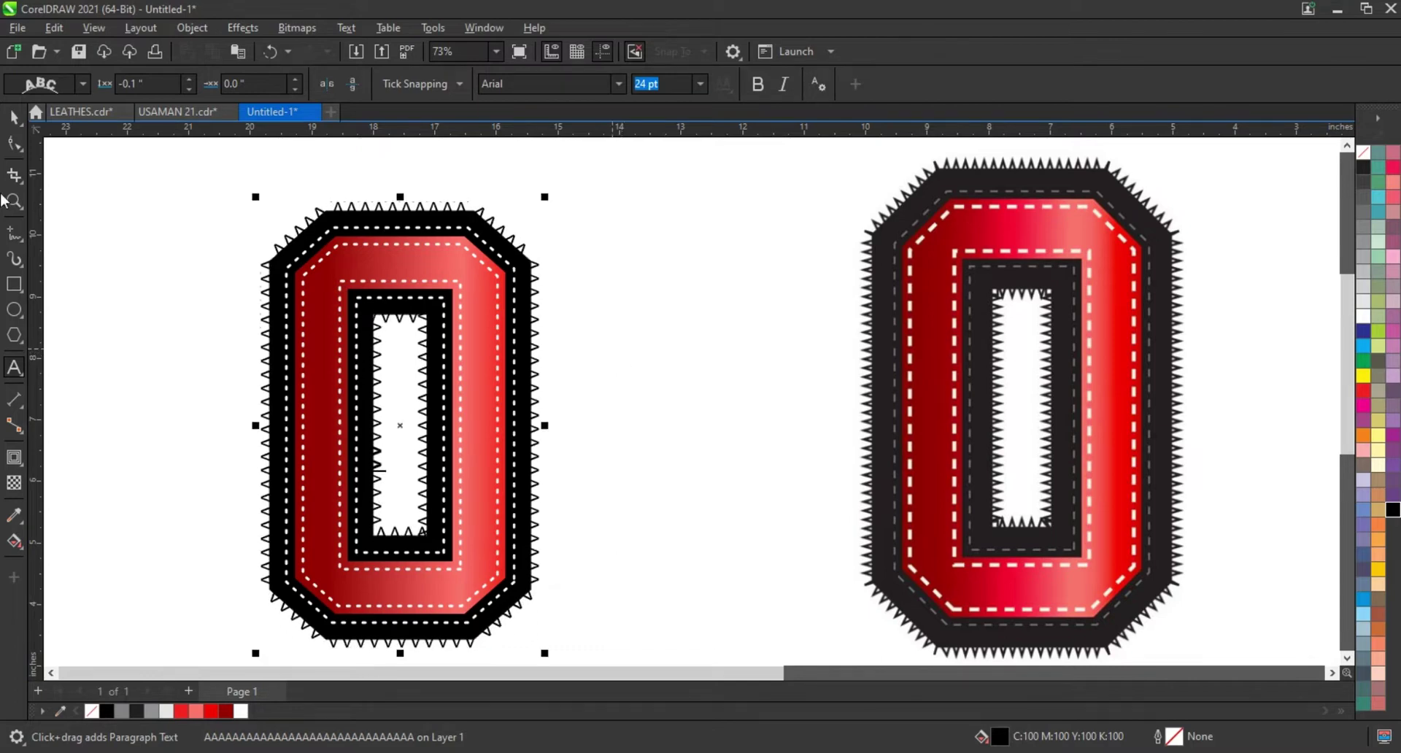
pyautogui.click(14, 117)
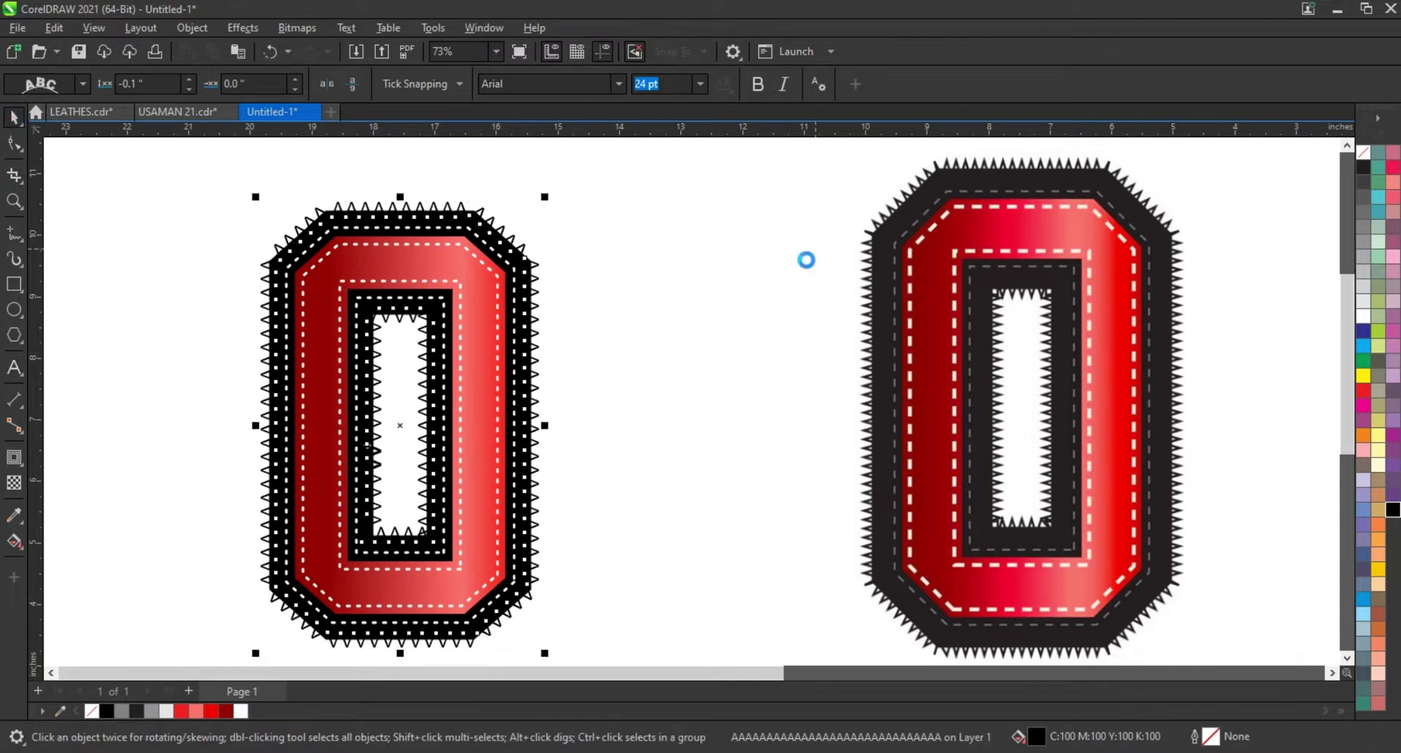
# - Convert the wrapped A text to curves
pyautogui.press('Escape')
pyautogui.click(517, 248)
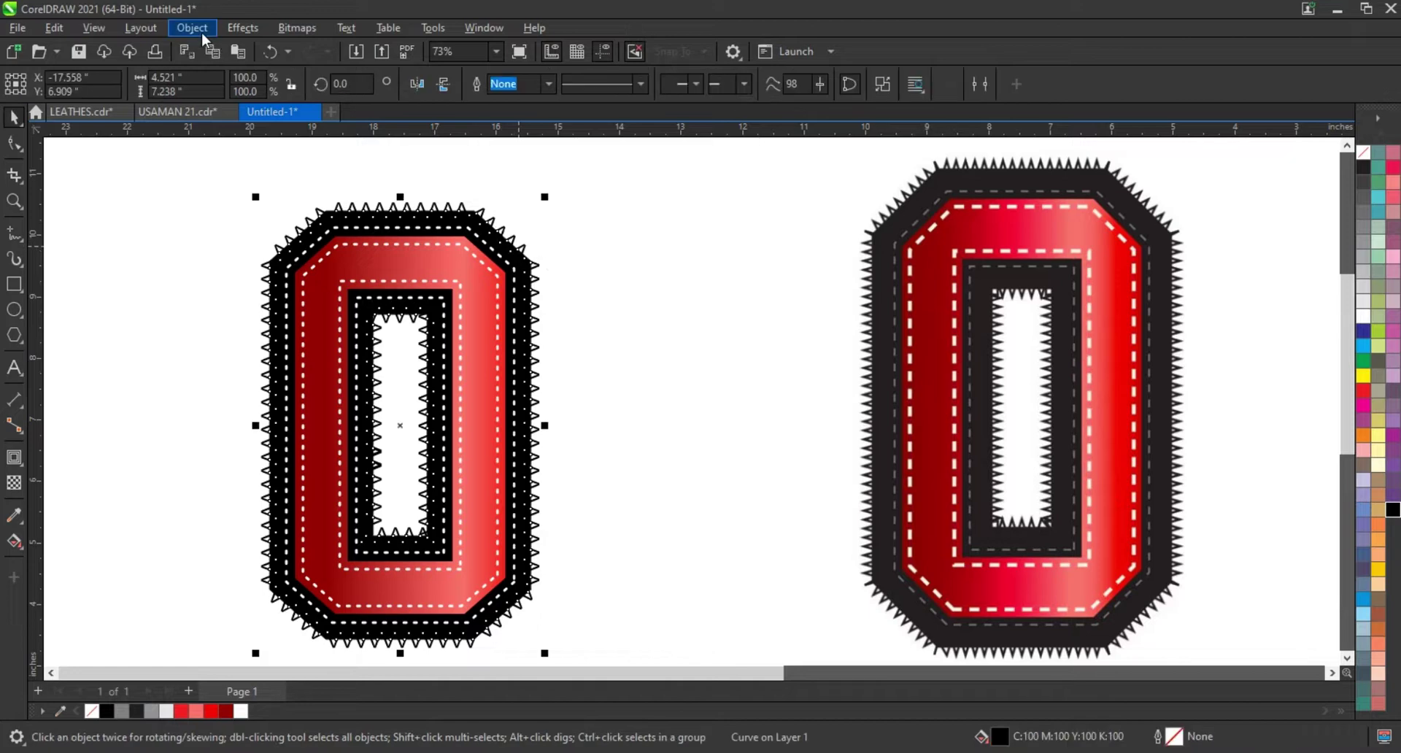
pyautogui.click(192, 27)
pyautogui.click(226, 432)
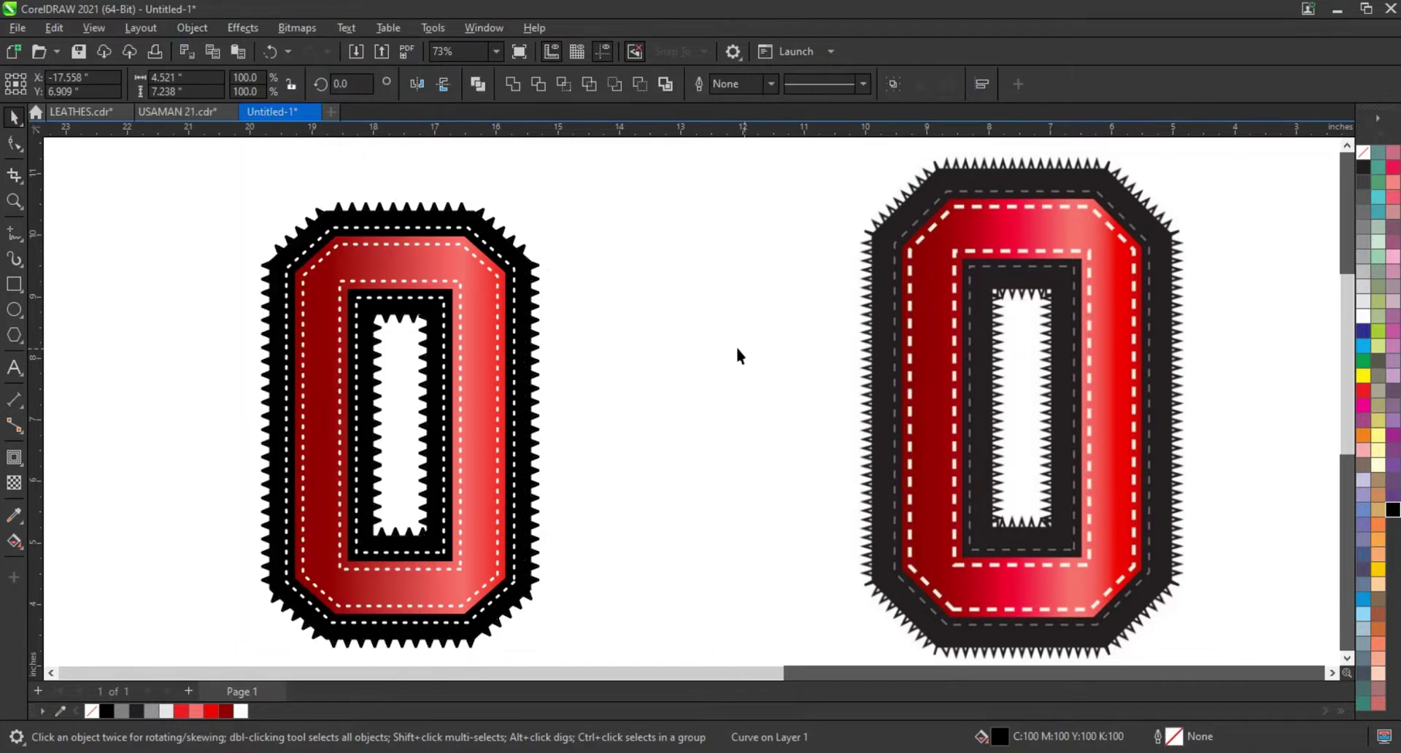
# - Break the zigzag curve apart, then combine the pieces with Ctrl+L
pyautogui.click(612, 304)
pyautogui.click(525, 251)
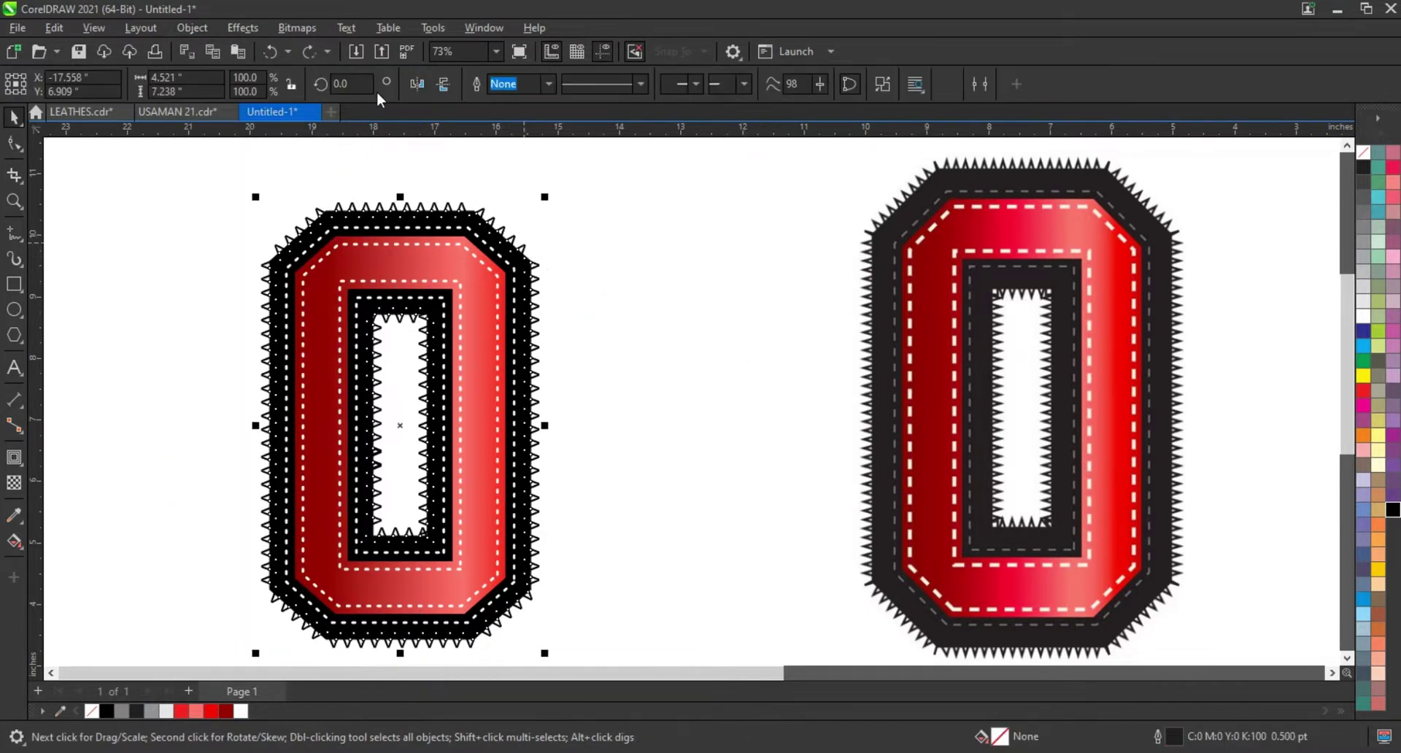
pyautogui.click(199, 29)
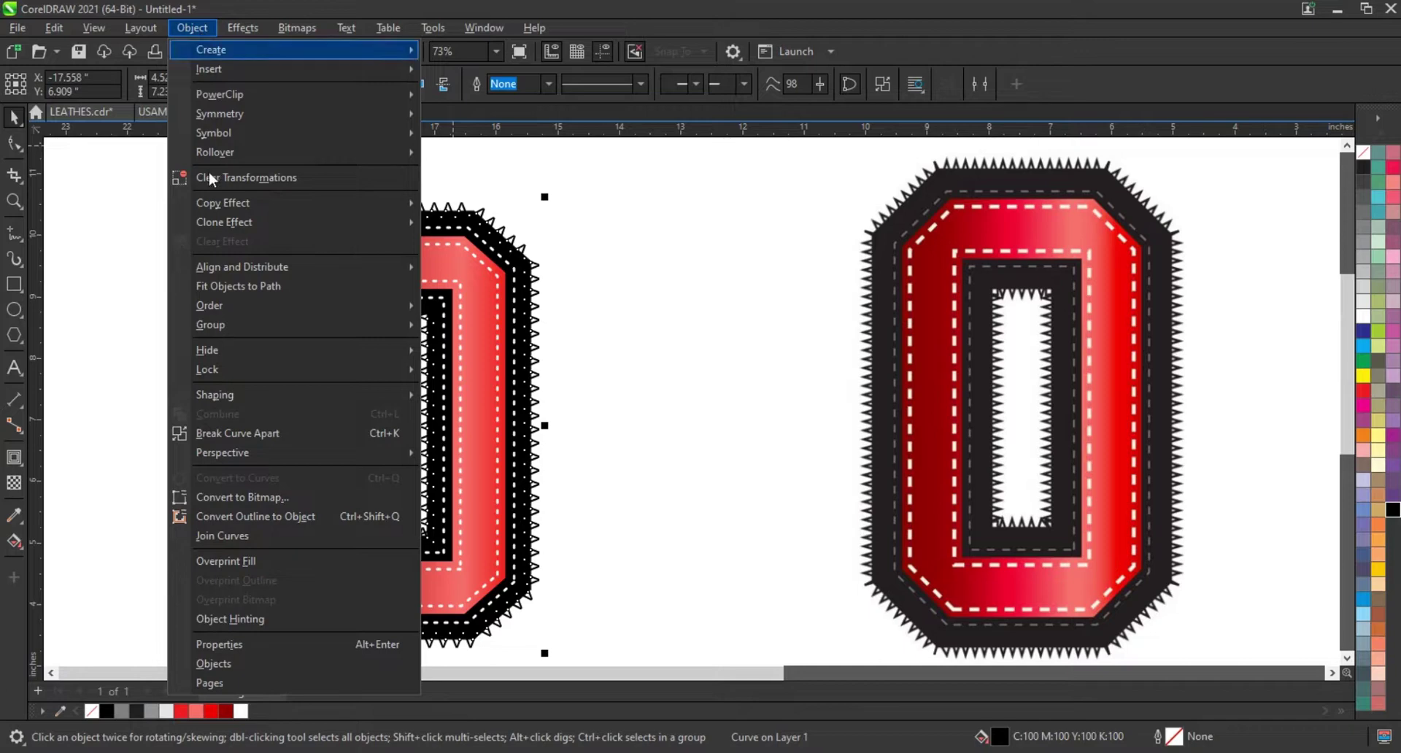
pyautogui.click(235, 432)
pyautogui.hotkey('ctrl', 'l')
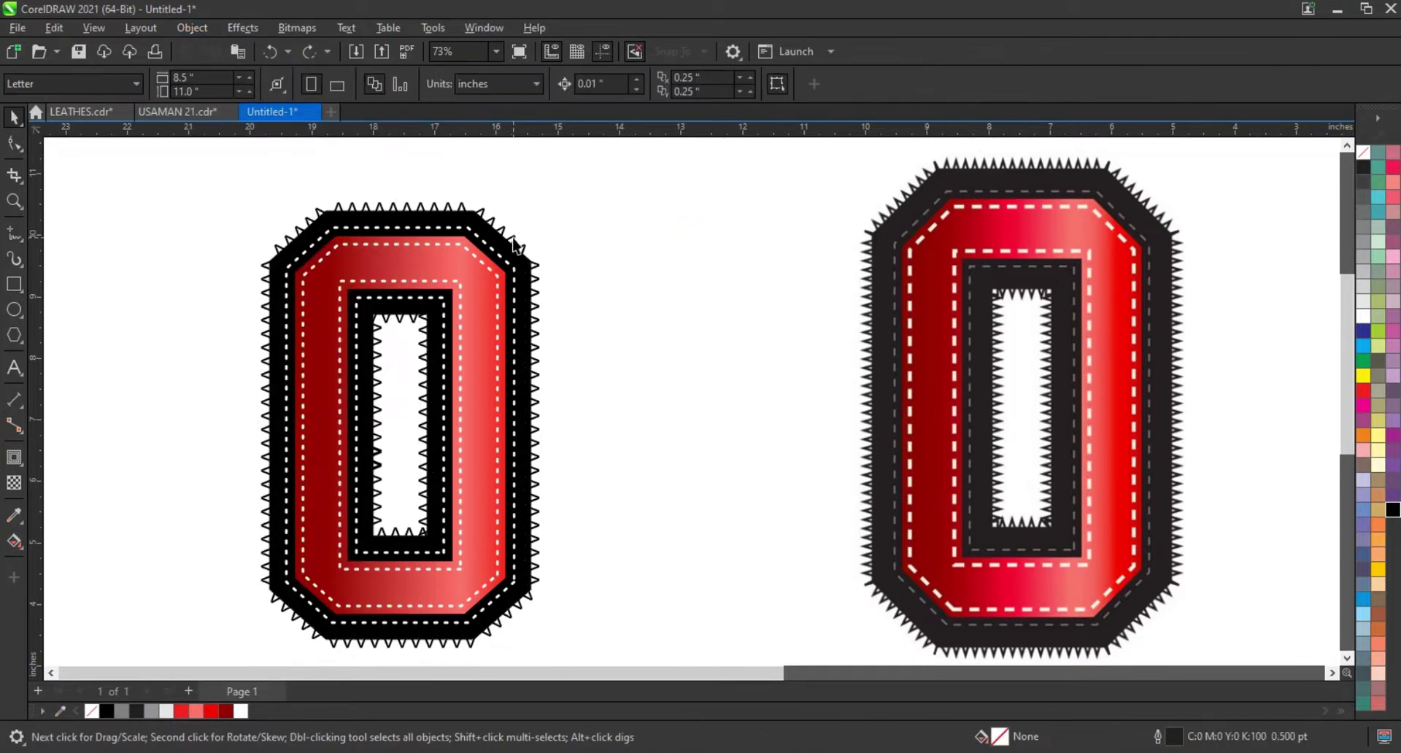
# - Enlarge the left stitched zero and move it right toward the other zero
pyautogui.click(635, 228)
pyautogui.scroll(-1, 637, 228)
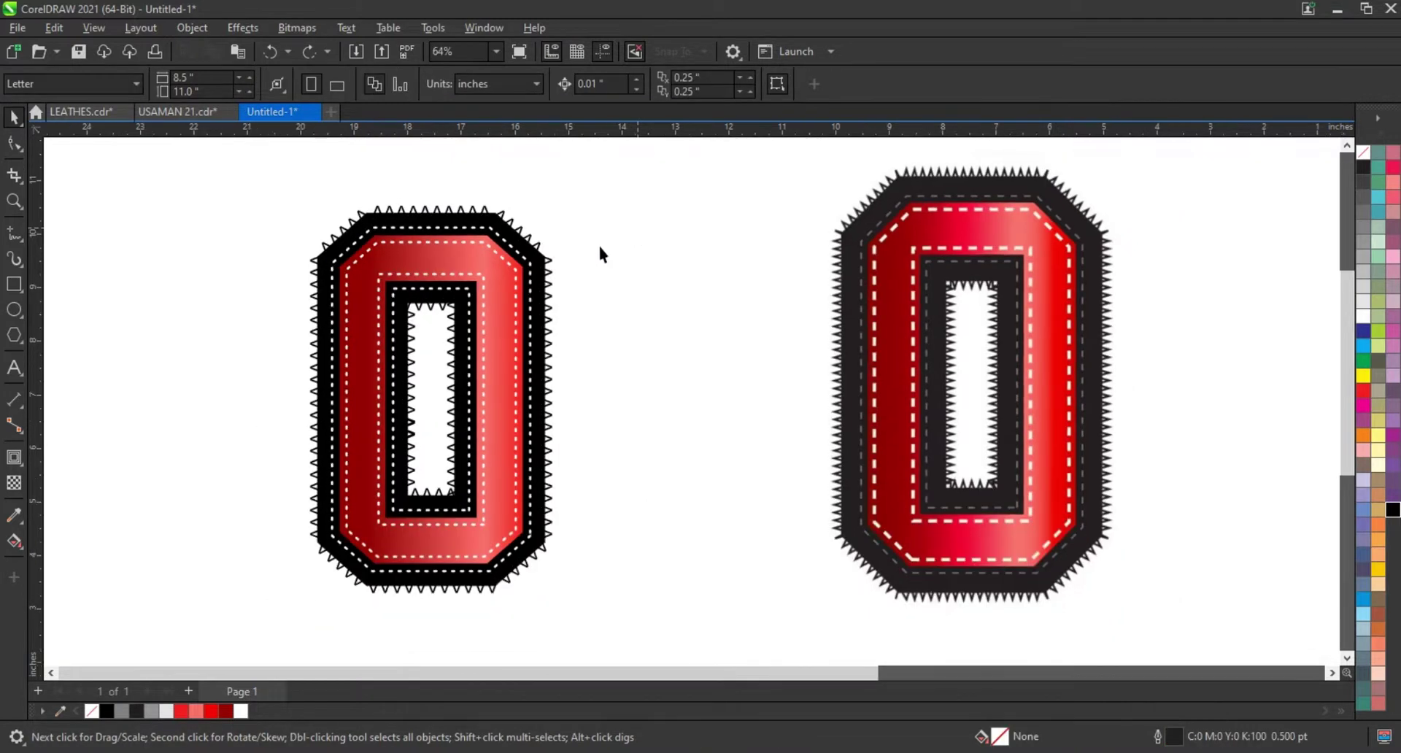
pyautogui.moveTo(223, 191); pyautogui.dragTo(619, 619)
pyautogui.moveTo(562, 194); pyautogui.dragTo(579, 174)
pyautogui.moveTo(532, 301)
pyautogui.mouseDown()
pyautogui.moveTo(742, 317)
pyautogui.moveTo(765, 305)
pyautogui.mouseUp()
pyautogui.click(765, 305)
# - Select both zeros and preview them full screen with F9
pyautogui.scroll(-1, 512, 374)
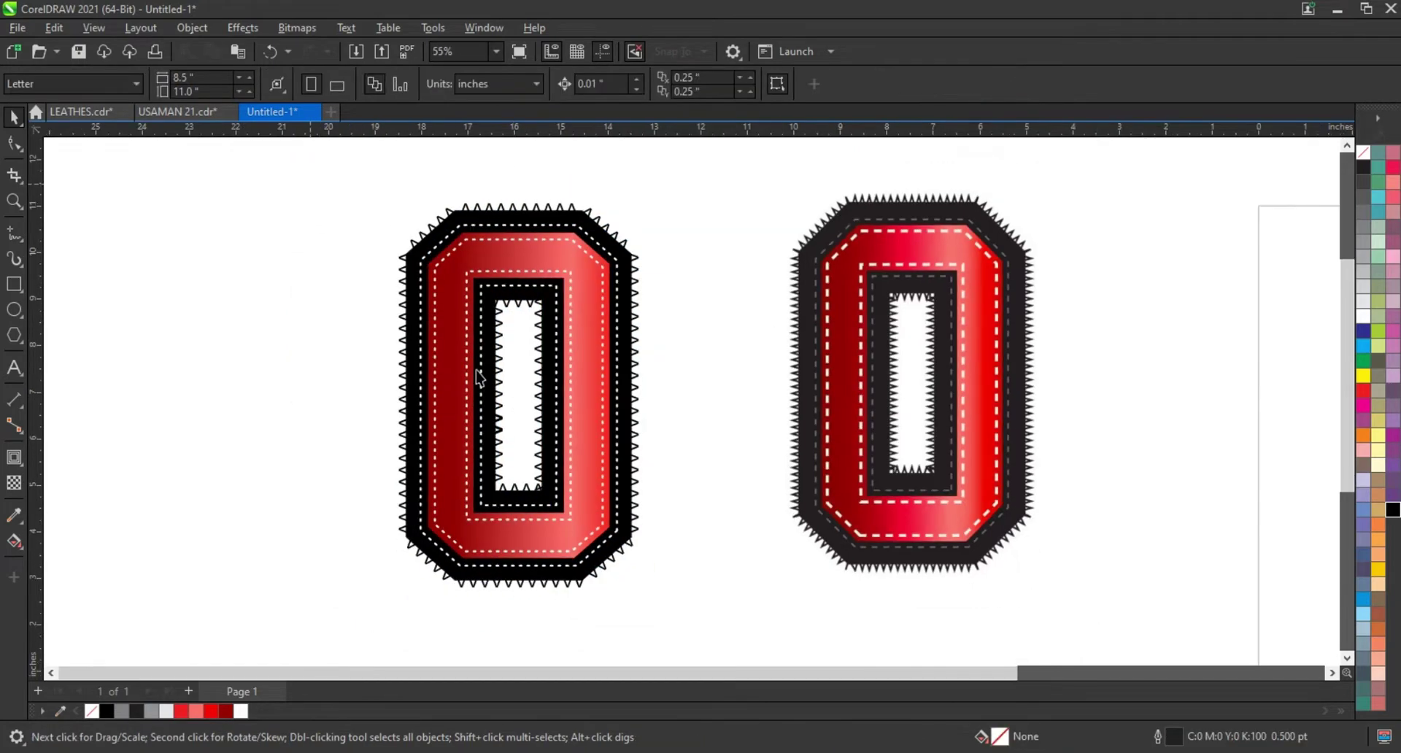
pyautogui.moveTo(310, 184); pyautogui.dragTo(1078, 617)
pyautogui.press('F9')
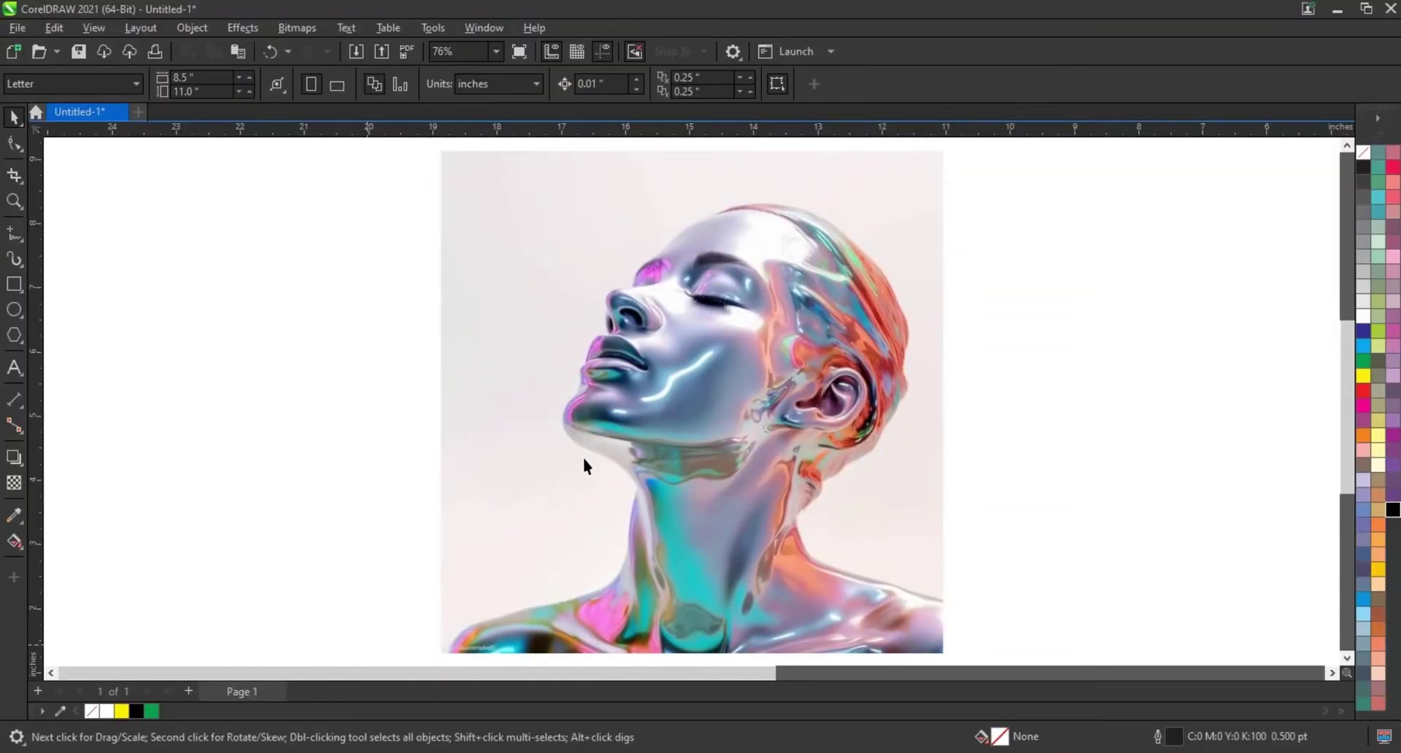
# - Marquee-zoom twice onto the forehead and hair, and bring up the Freehand flyout tools
pyautogui.click(583, 459)
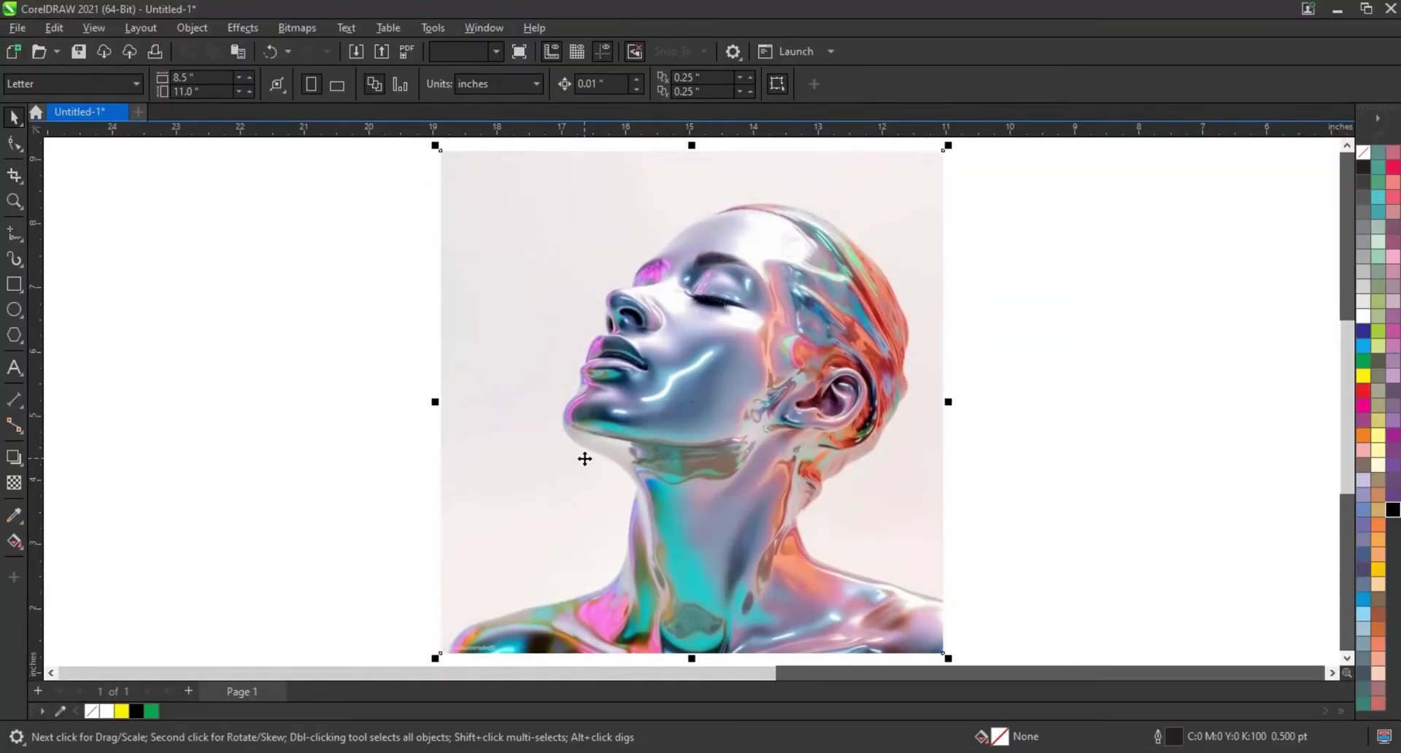
pyautogui.click(335, 379)
pyautogui.click(14, 201)
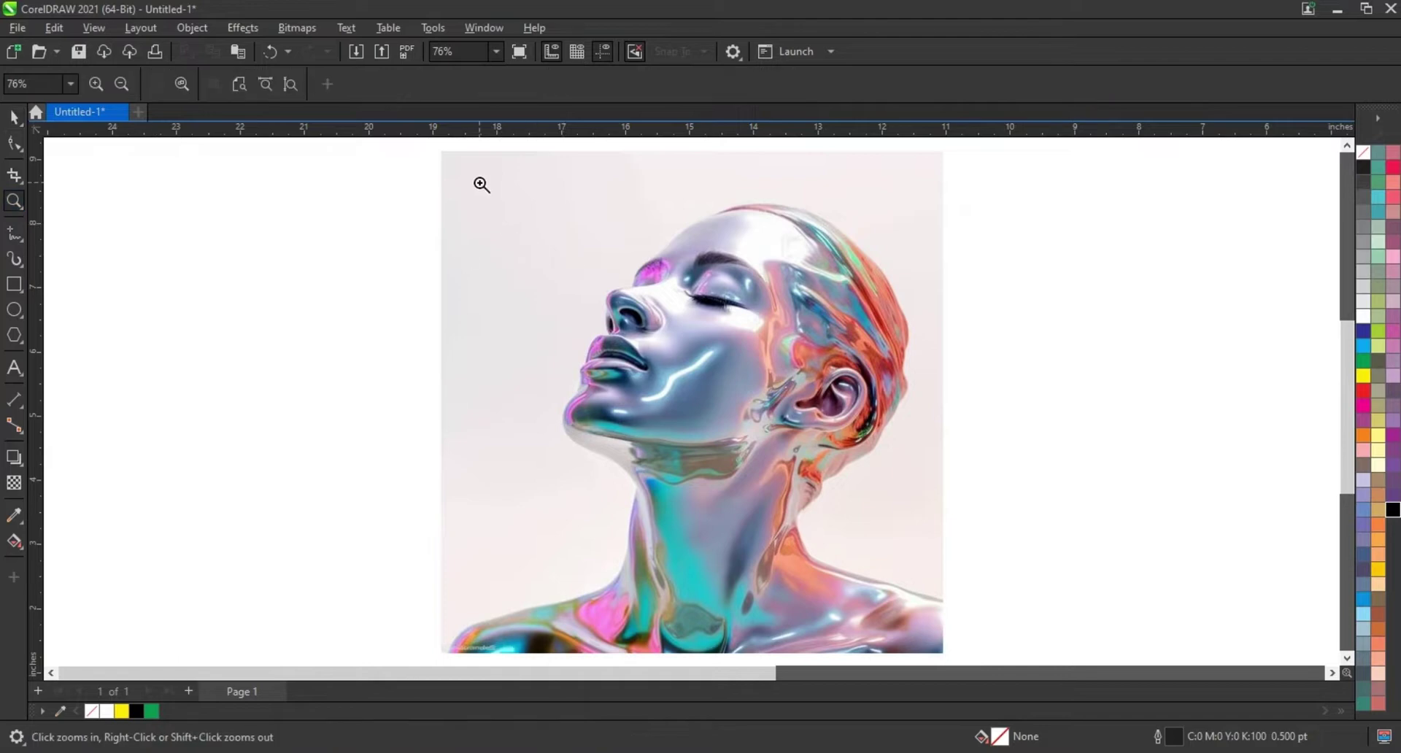
pyautogui.moveTo(481, 184); pyautogui.dragTo(943, 483)
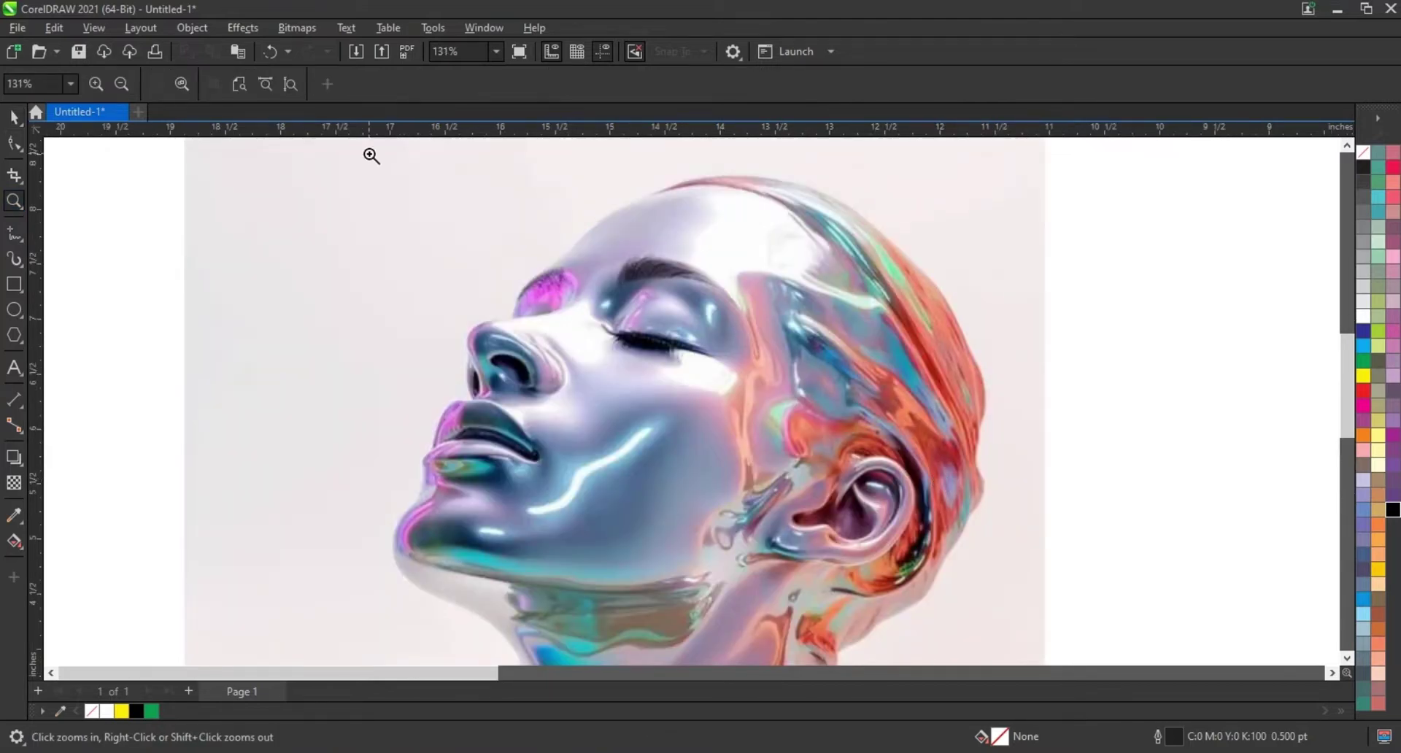
pyautogui.moveTo(369, 155); pyautogui.dragTo(1118, 514)
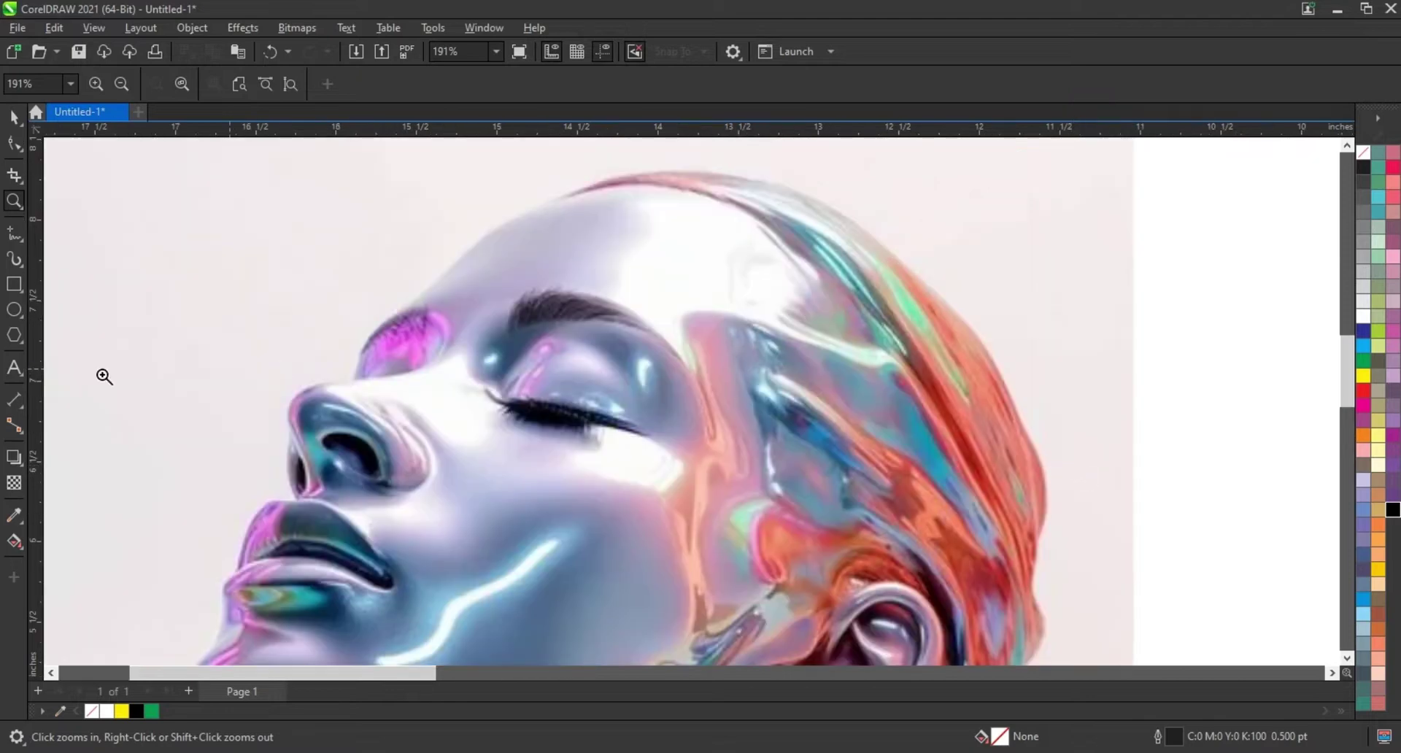
pyautogui.click(22, 243)
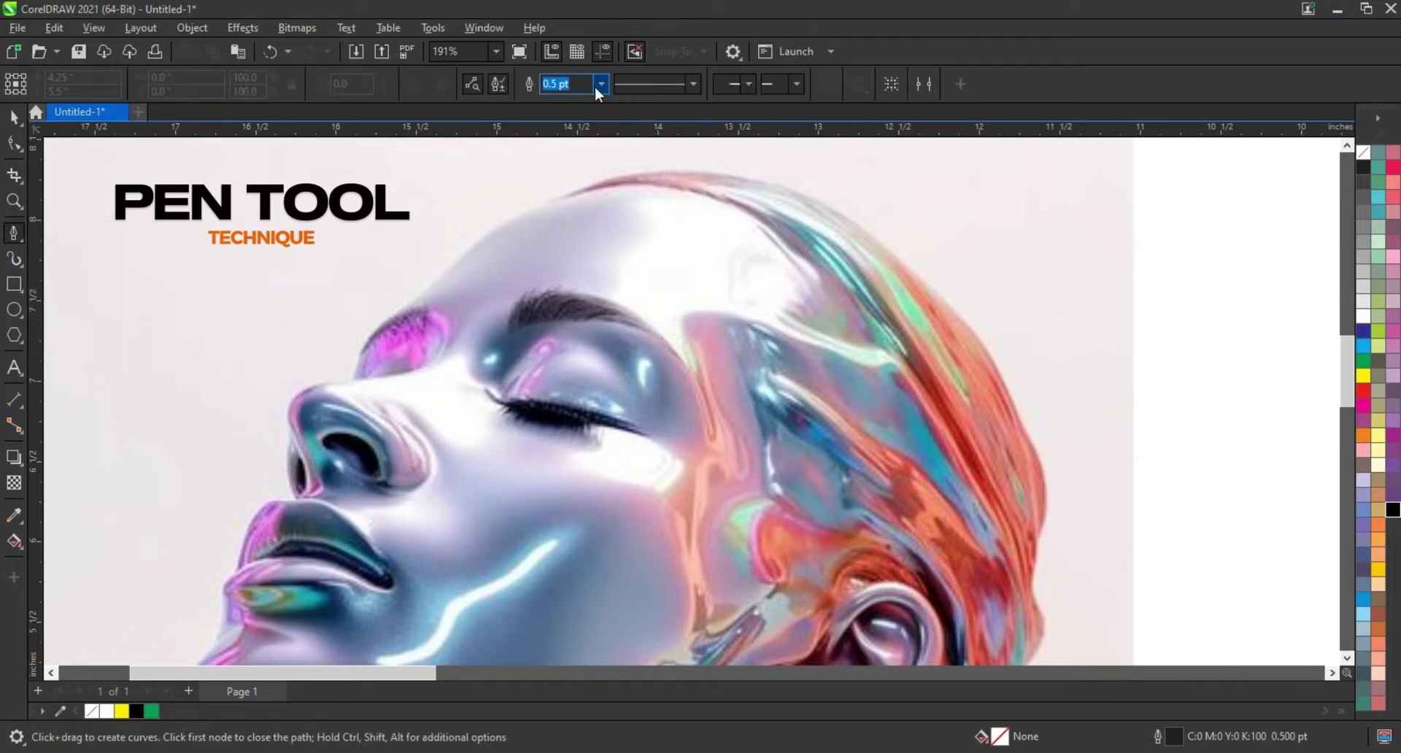
# - Select the Pen tool and set the default outline width to 2.0 pt
pyautogui.click(600, 84)
pyautogui.click(557, 181)
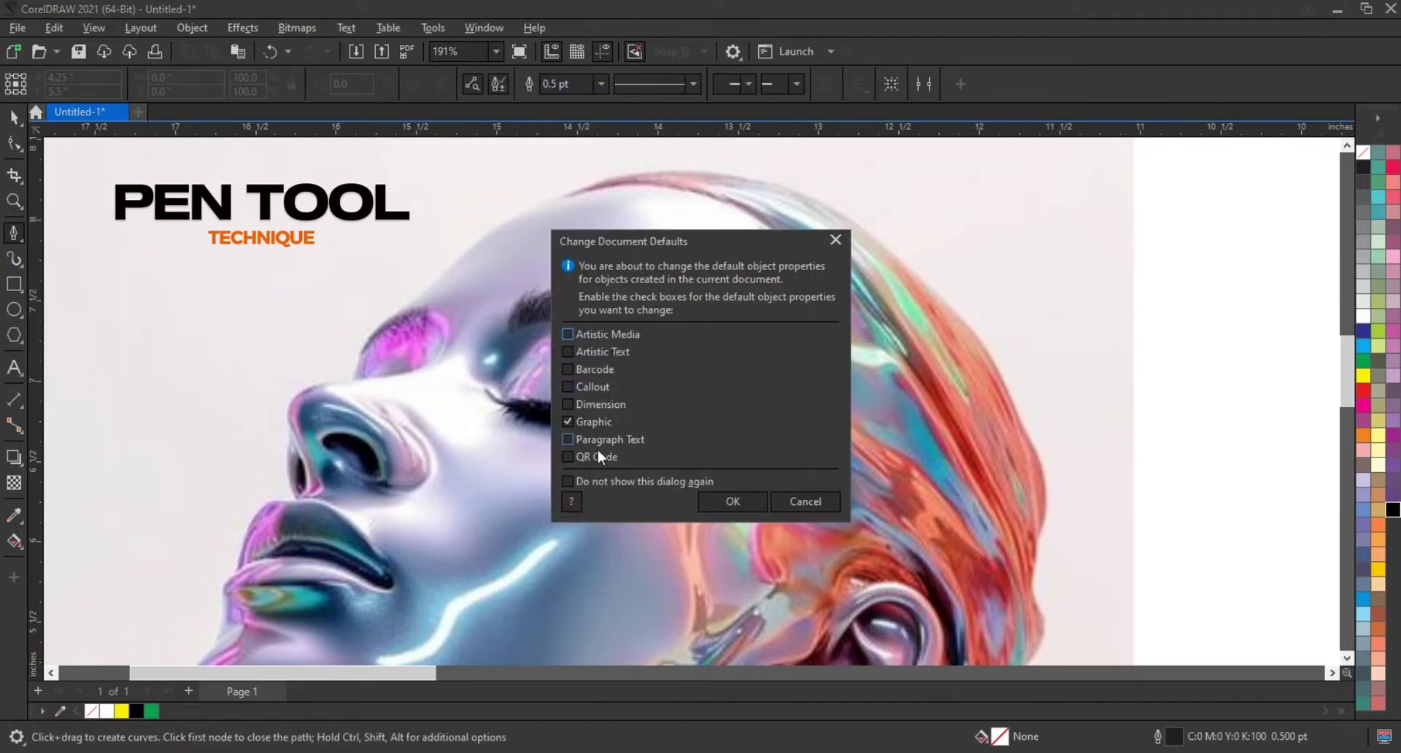
pyautogui.click(752, 500)
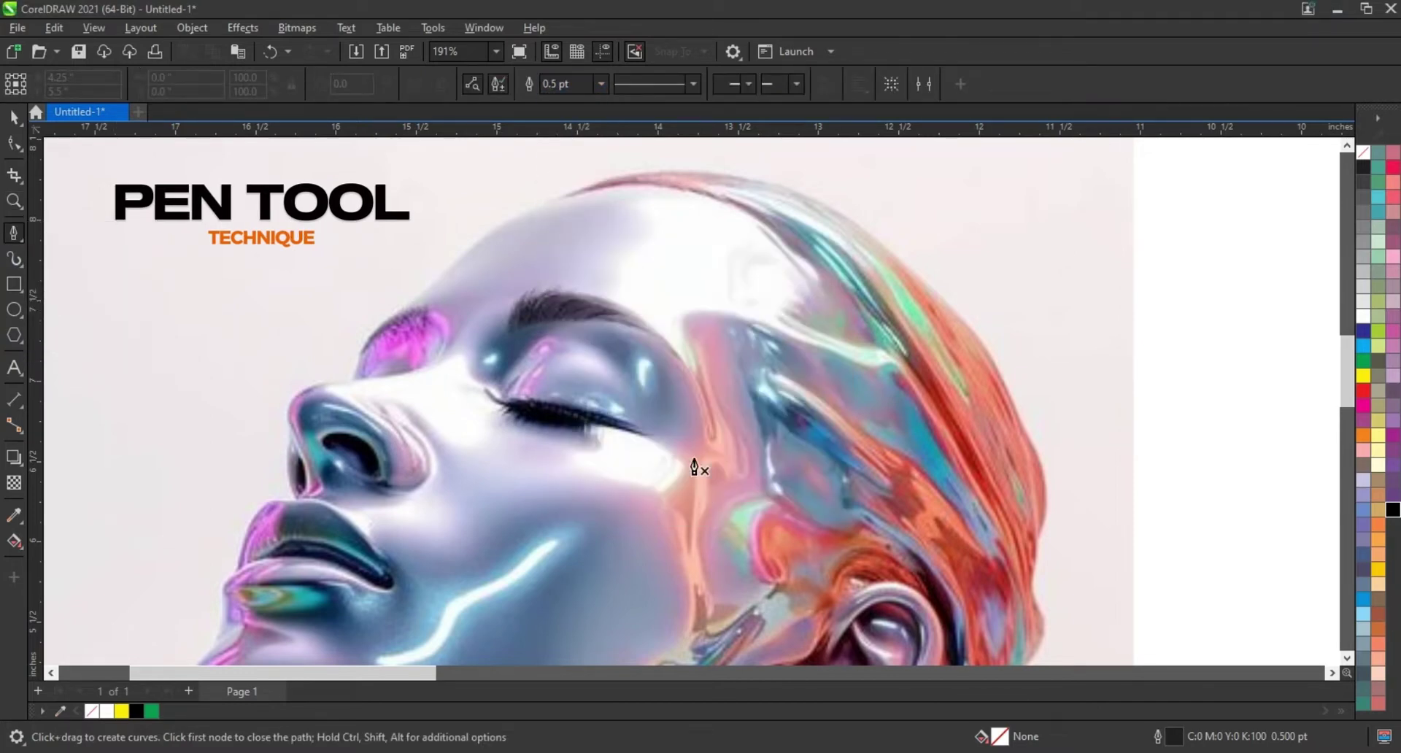
# - Trace a path from the forehead over the crown down the back of the head to the ear
pyautogui.click(426, 293)
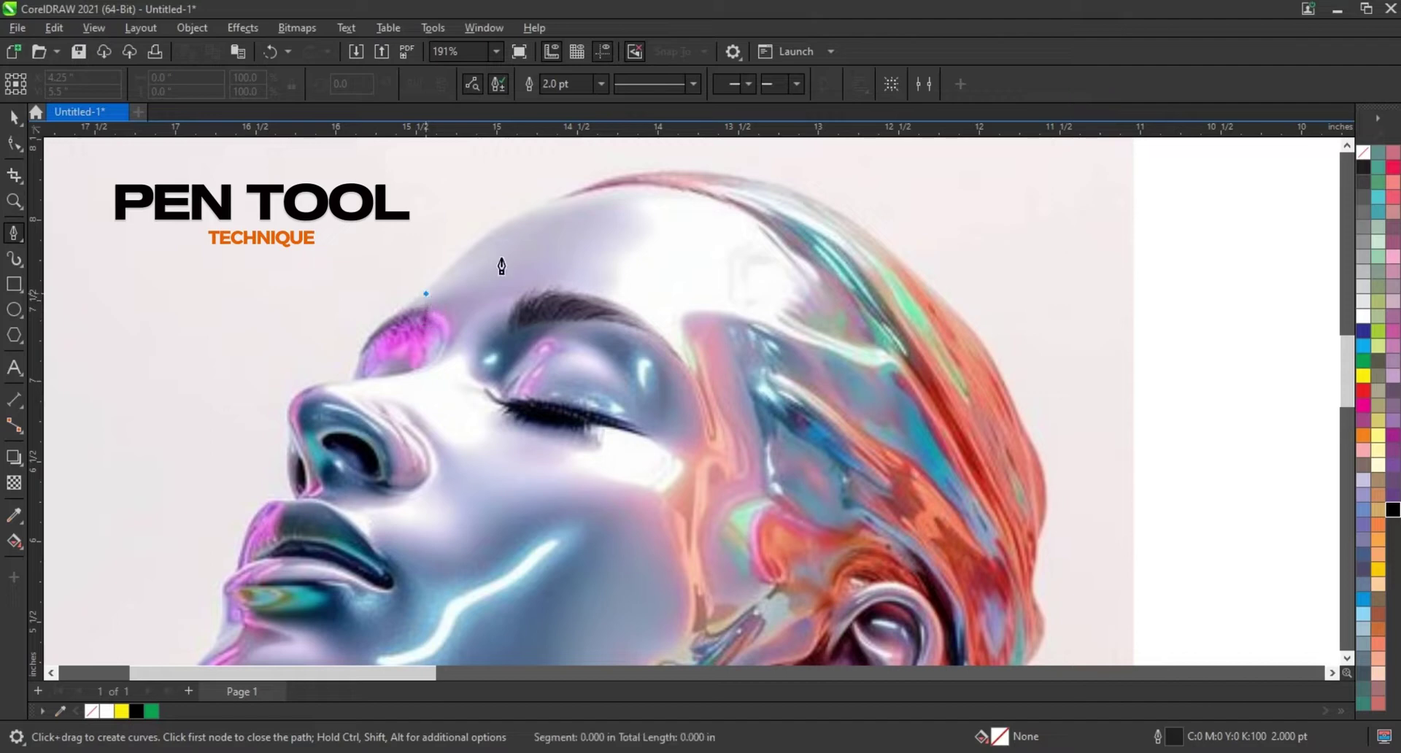
pyautogui.click(583, 189)
pyautogui.click(828, 207)
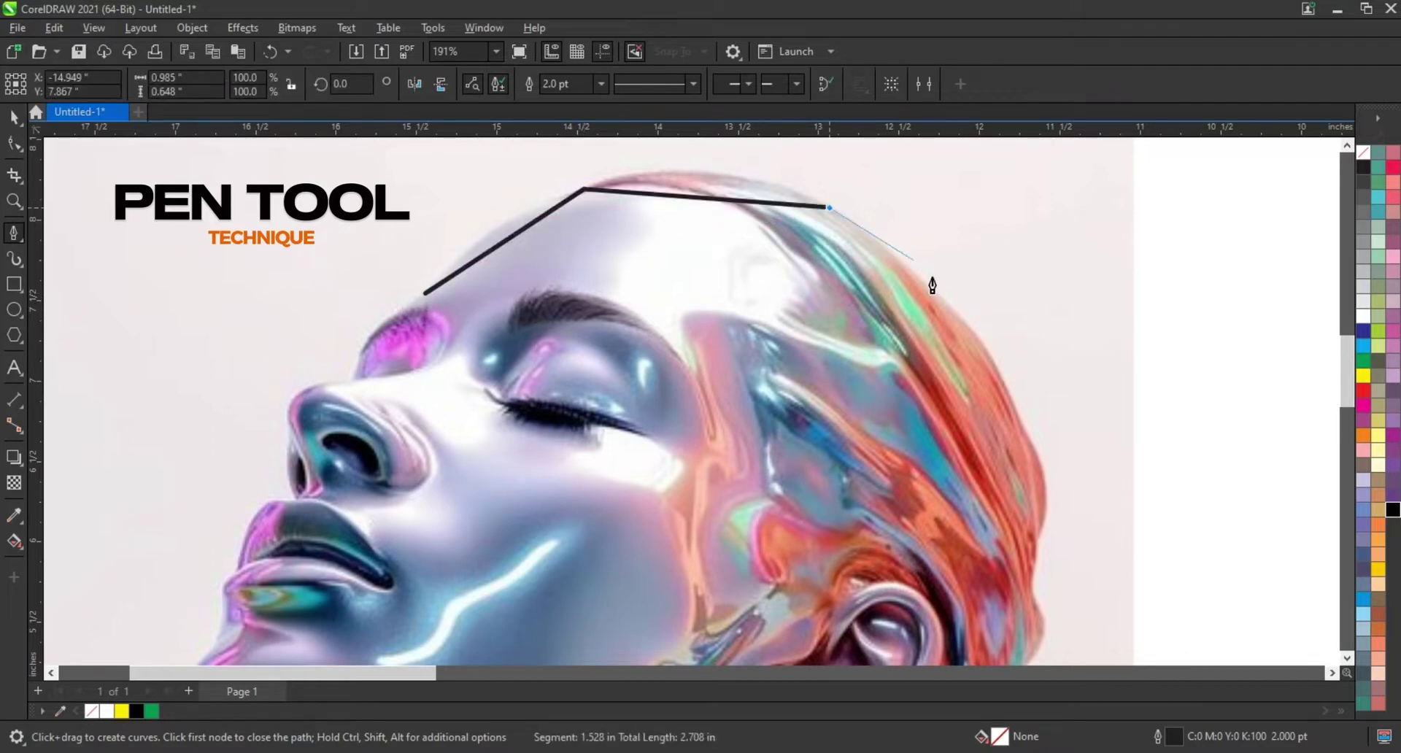
pyautogui.click(929, 285)
pyautogui.click(1016, 422)
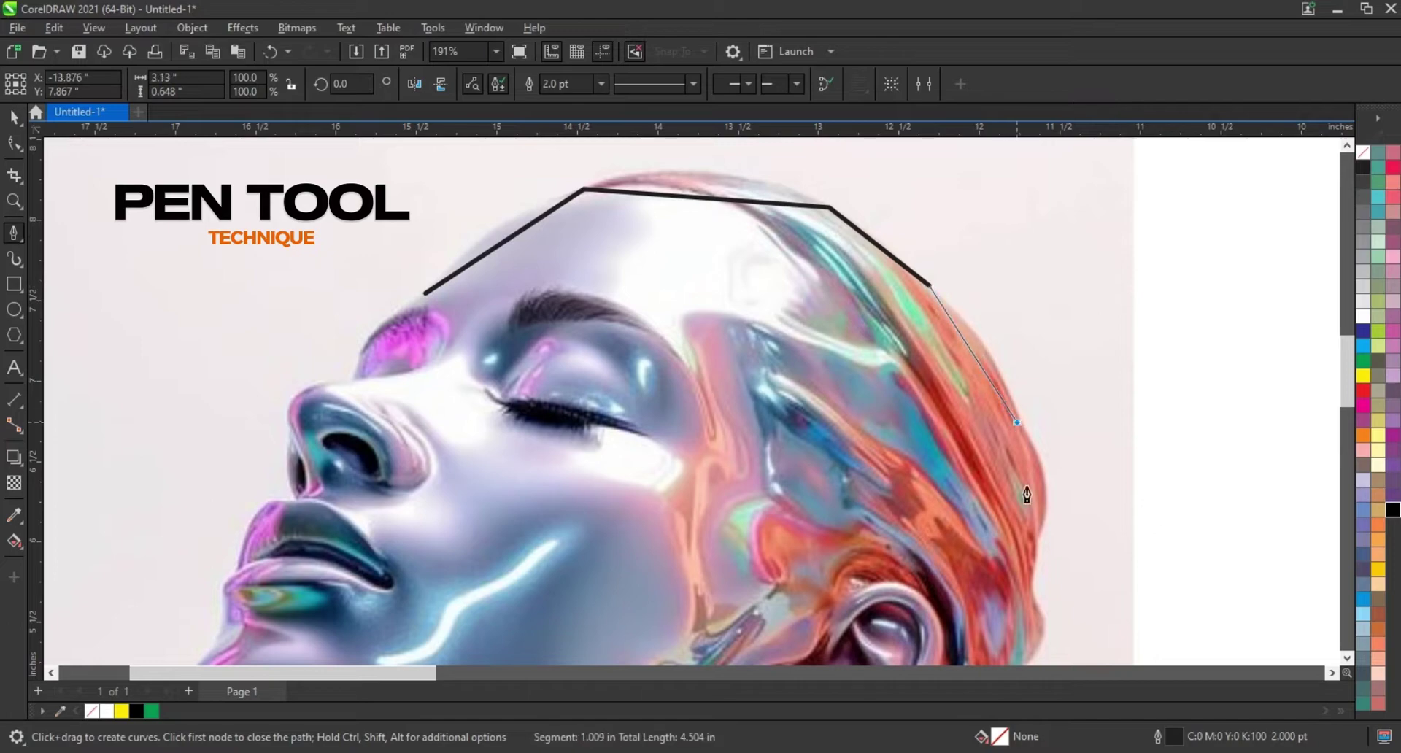
pyautogui.click(1034, 546)
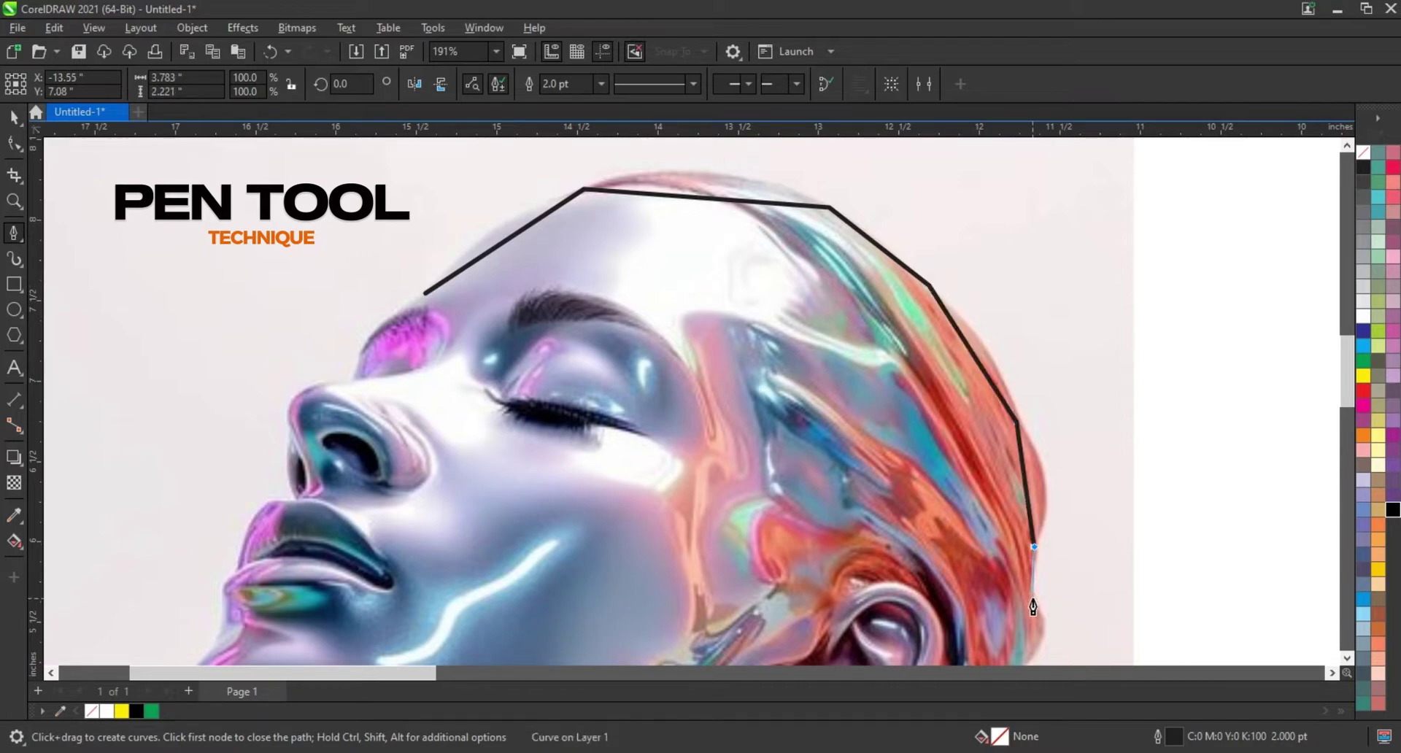
pyautogui.click(1033, 598)
pyautogui.press('space')
# - Resume the path behind the ear and curve it down the nape toward the neck
pyautogui.click(1347, 659)
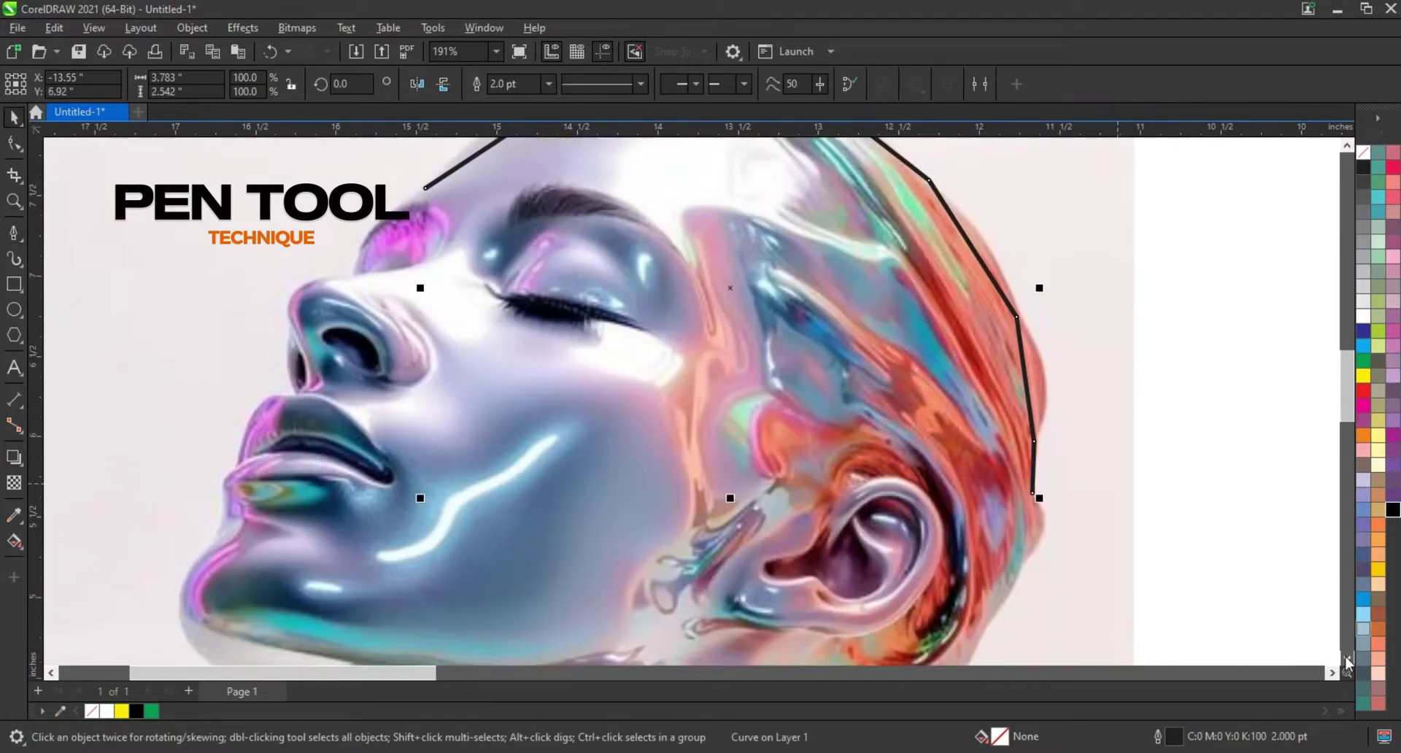
pyautogui.click(1347, 659)
pyautogui.click(1347, 659)
pyautogui.press('space')
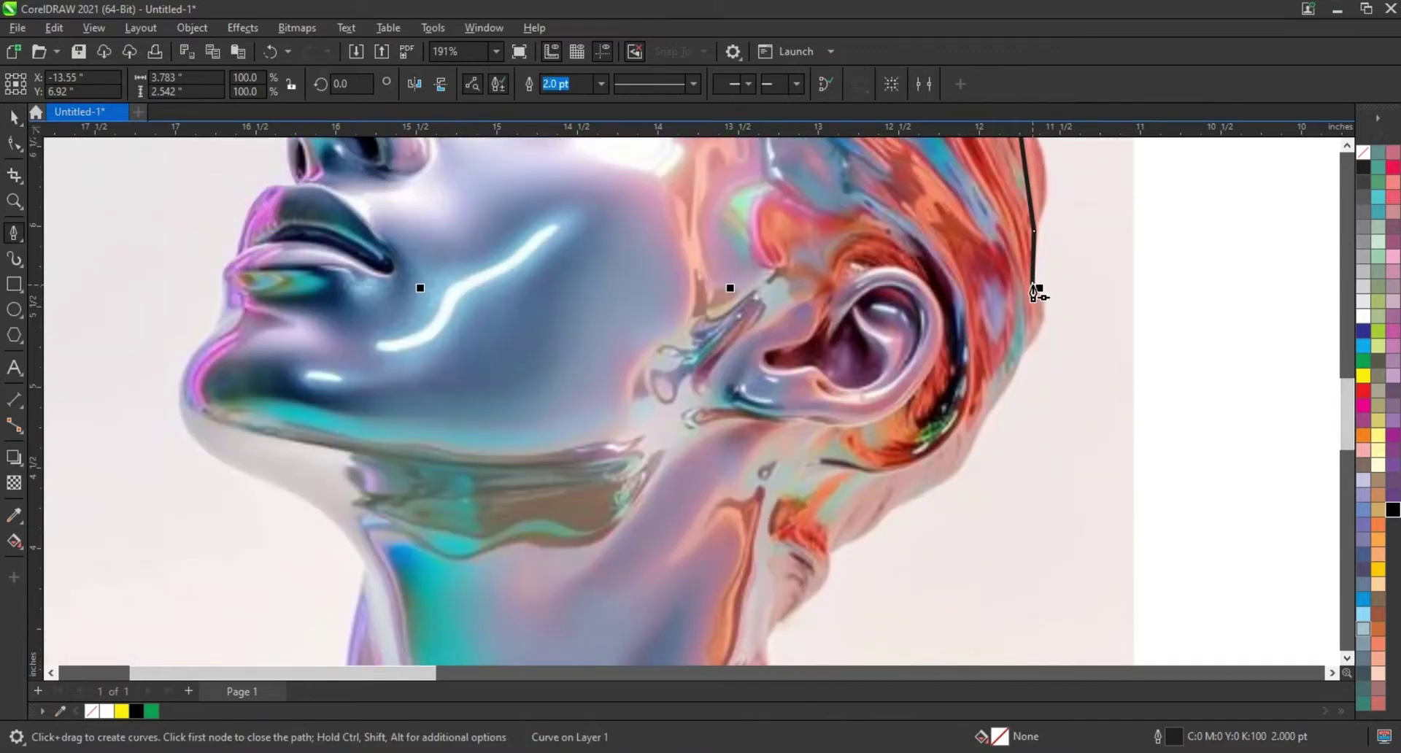
pyautogui.click(1023, 349)
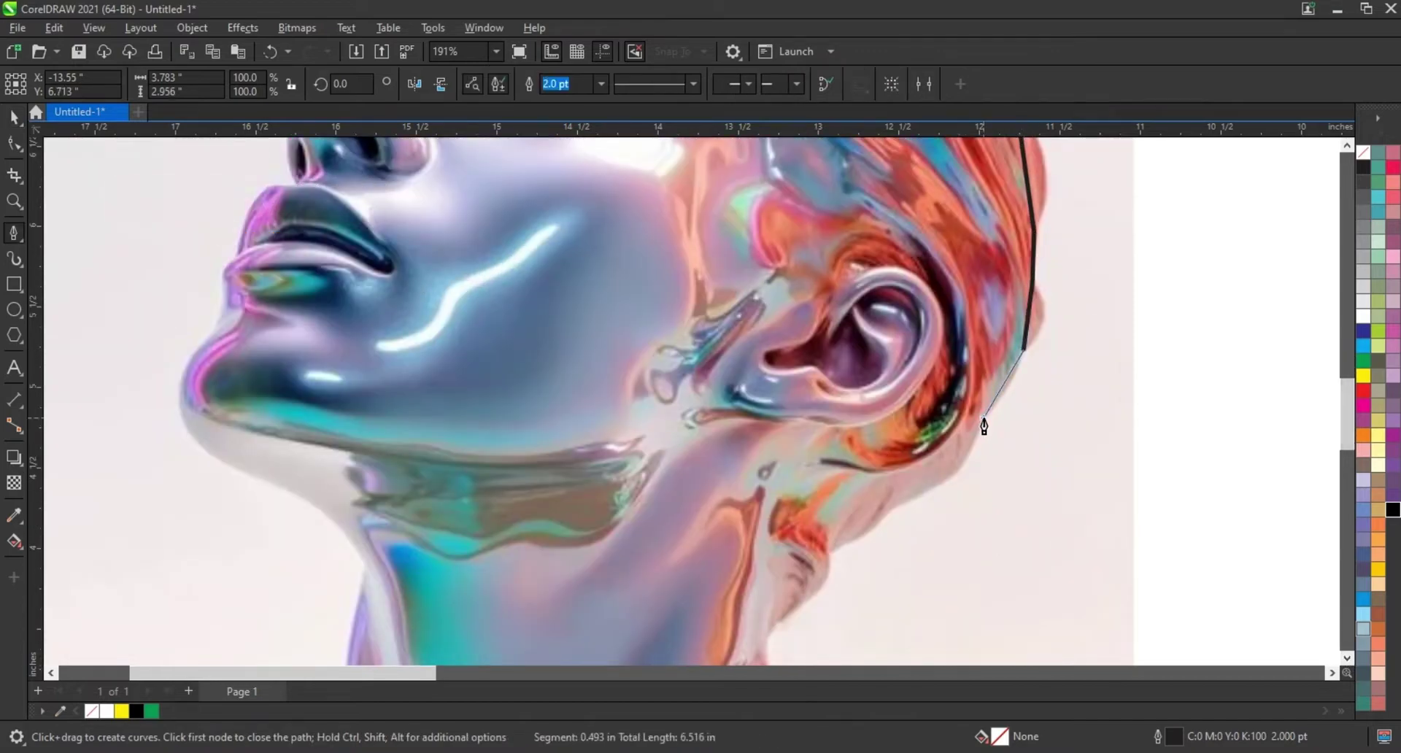
pyautogui.click(983, 418)
pyautogui.click(886, 509)
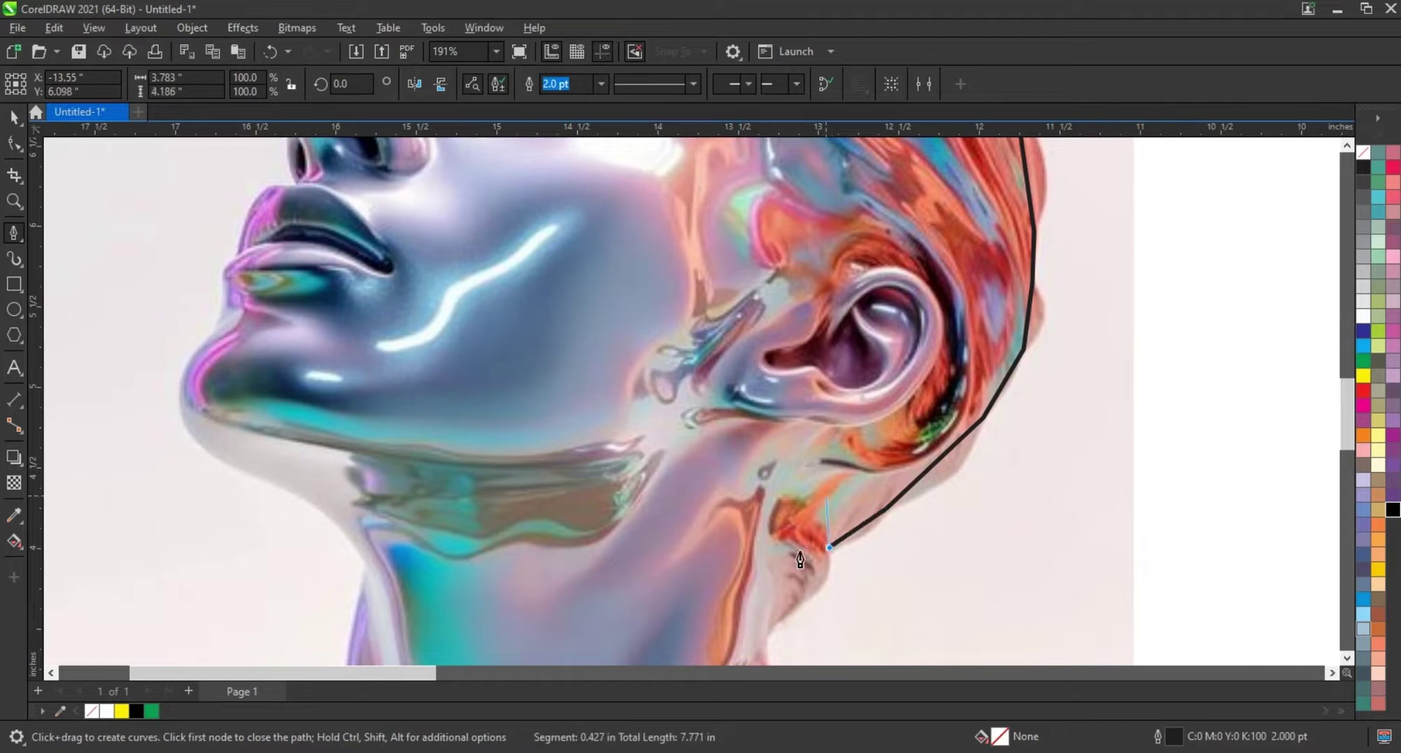
pyautogui.moveTo(828, 546); pyautogui.dragTo(766, 630)
pyautogui.press('space')
# - Zoom out and extend the path from the neck to the right shoulder and along the picture's right and bottom edges
pyautogui.scroll(-5, 649, 470)
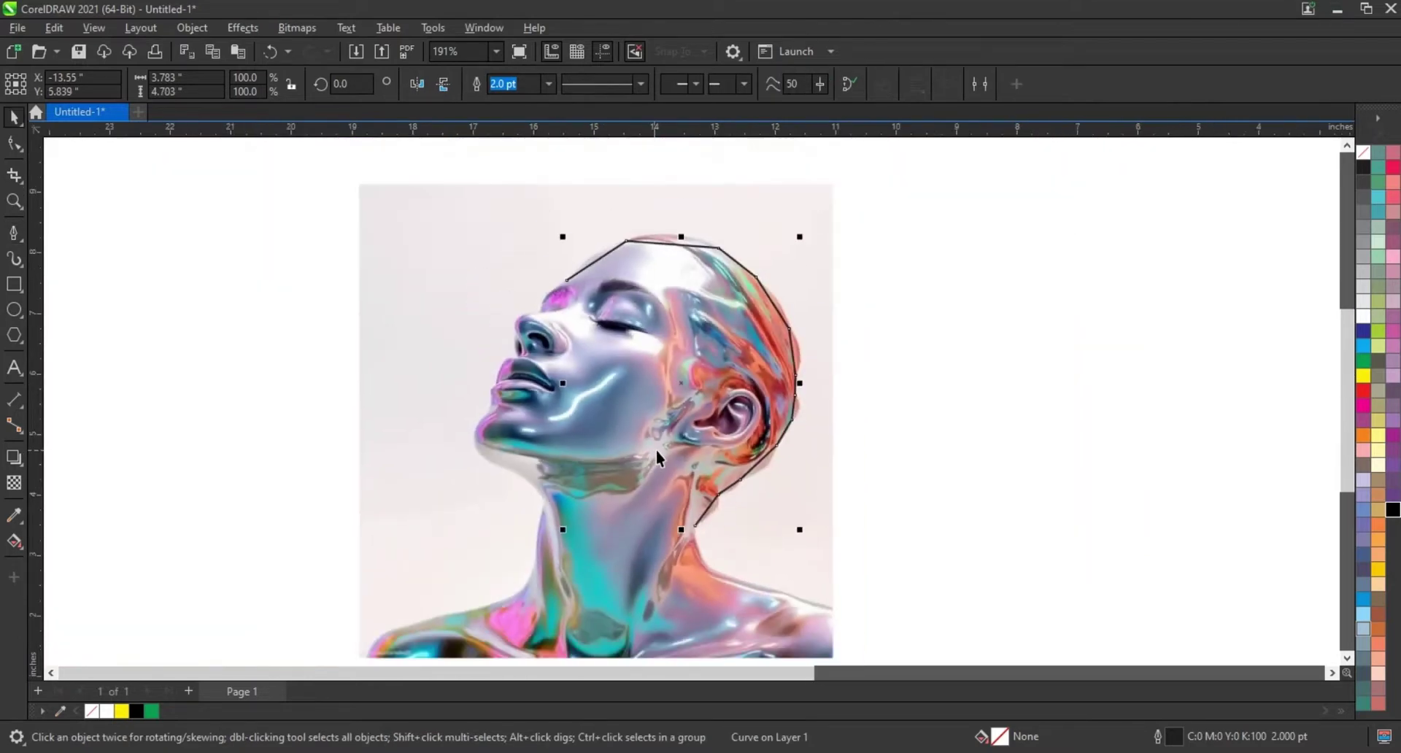
pyautogui.click(14, 202)
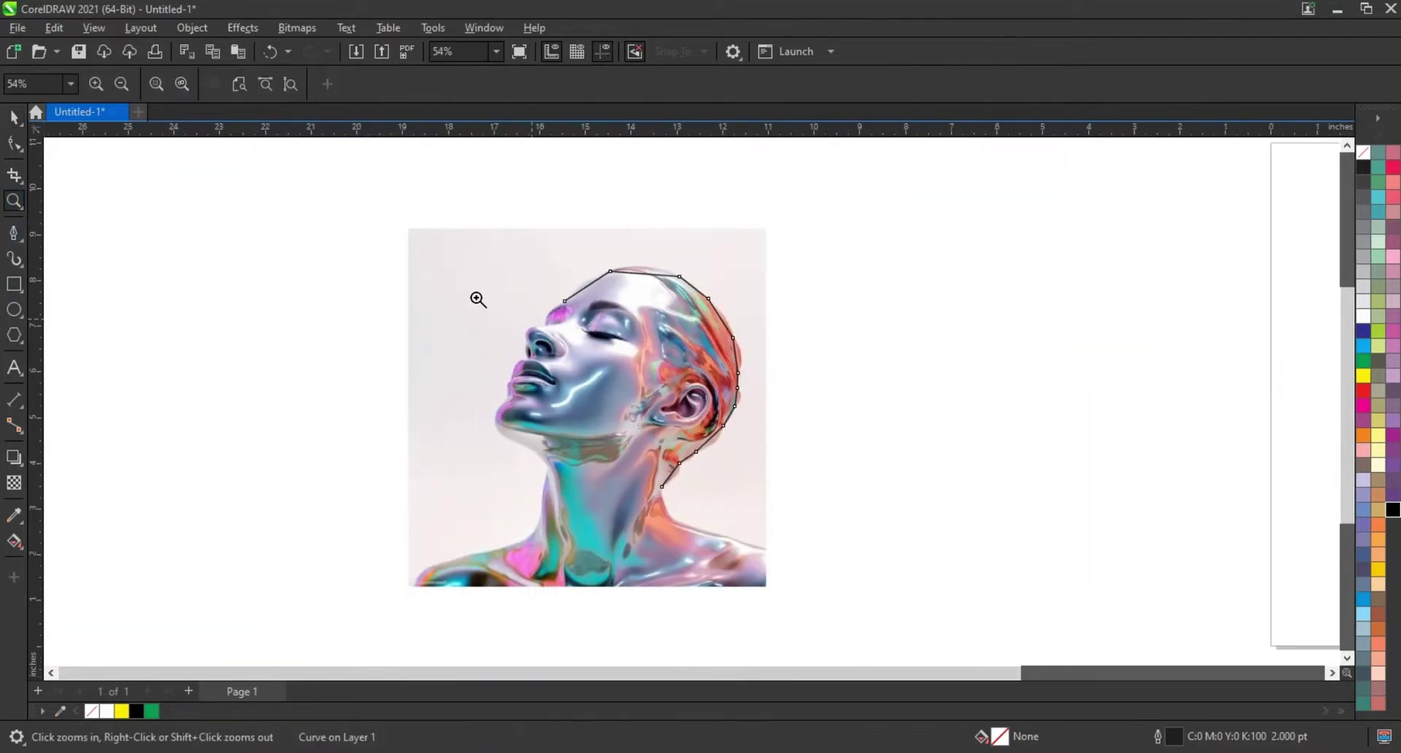
pyautogui.moveTo(404, 253); pyautogui.dragTo(929, 608)
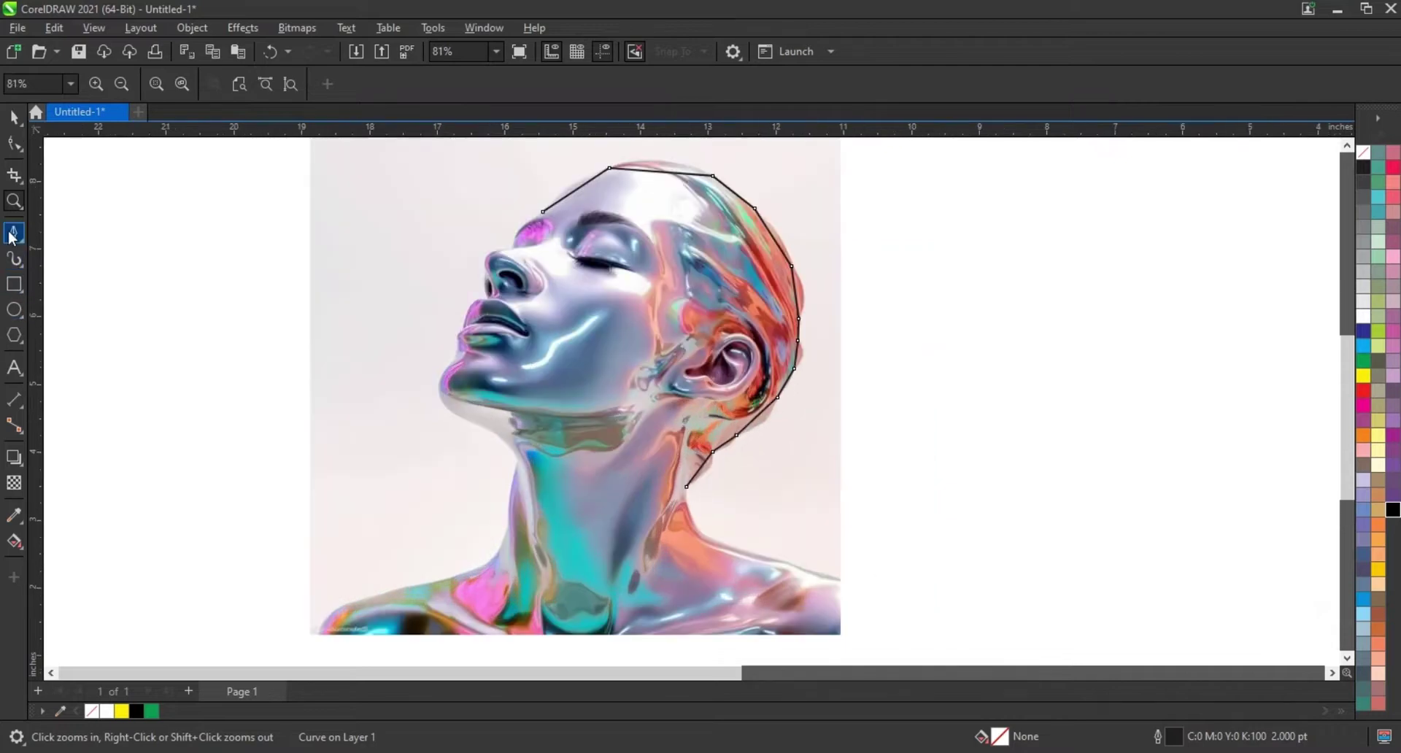
pyautogui.click(14, 232)
pyautogui.click(687, 487)
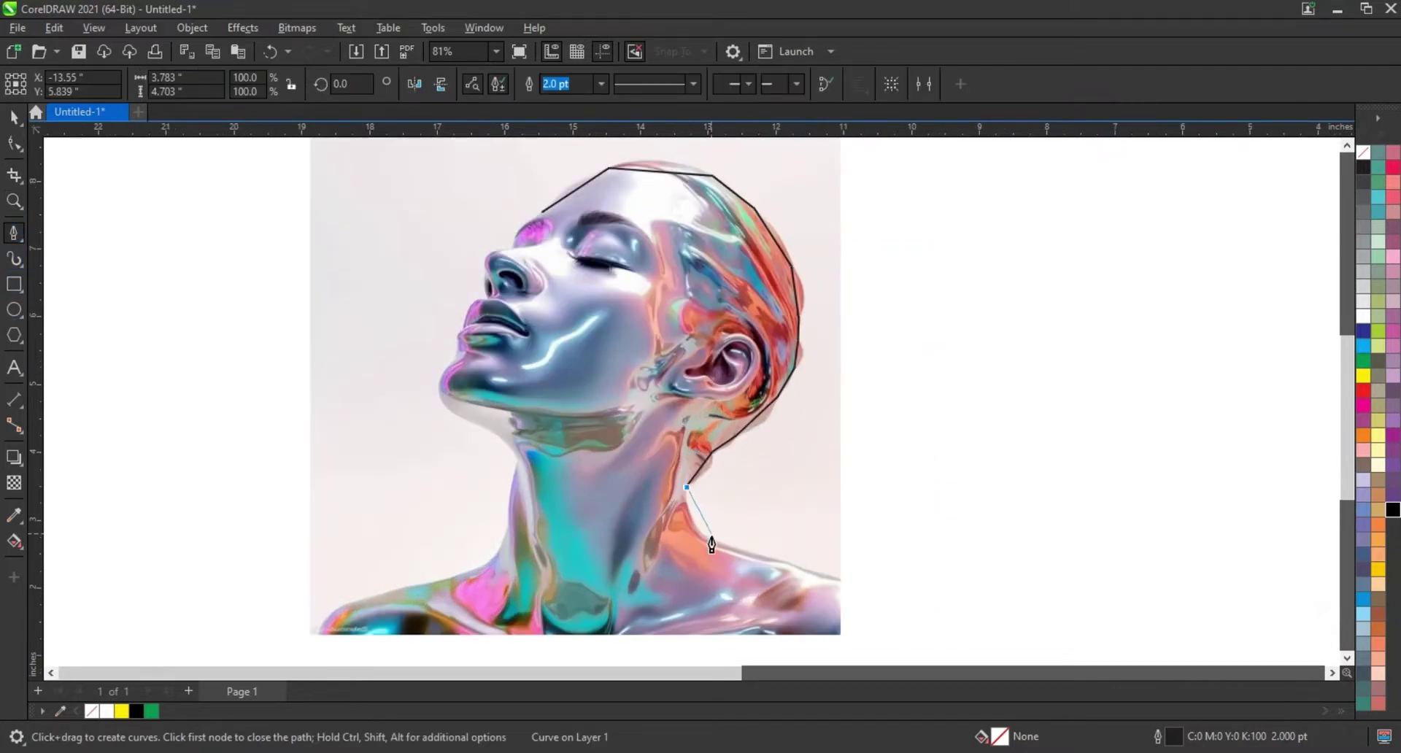
pyautogui.click(711, 539)
pyautogui.click(840, 578)
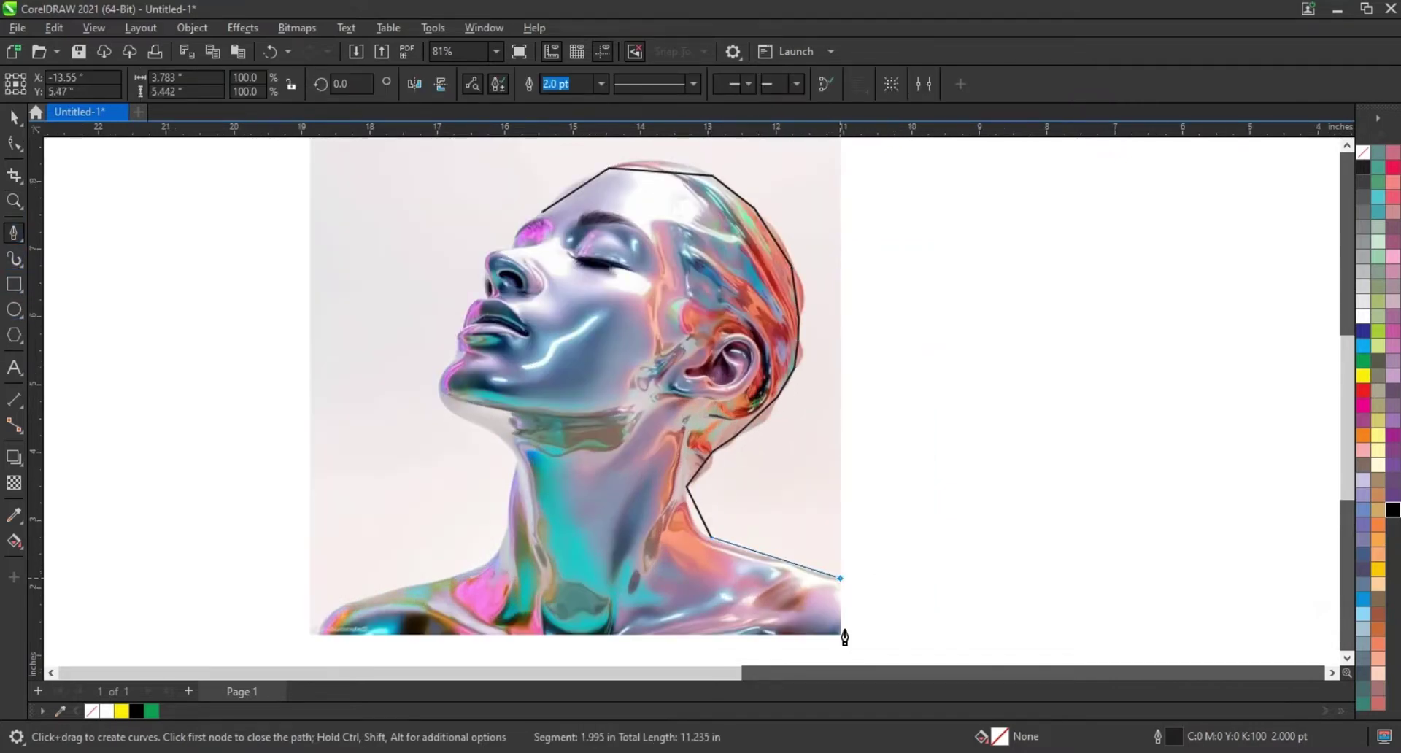
pyautogui.click(839, 634)
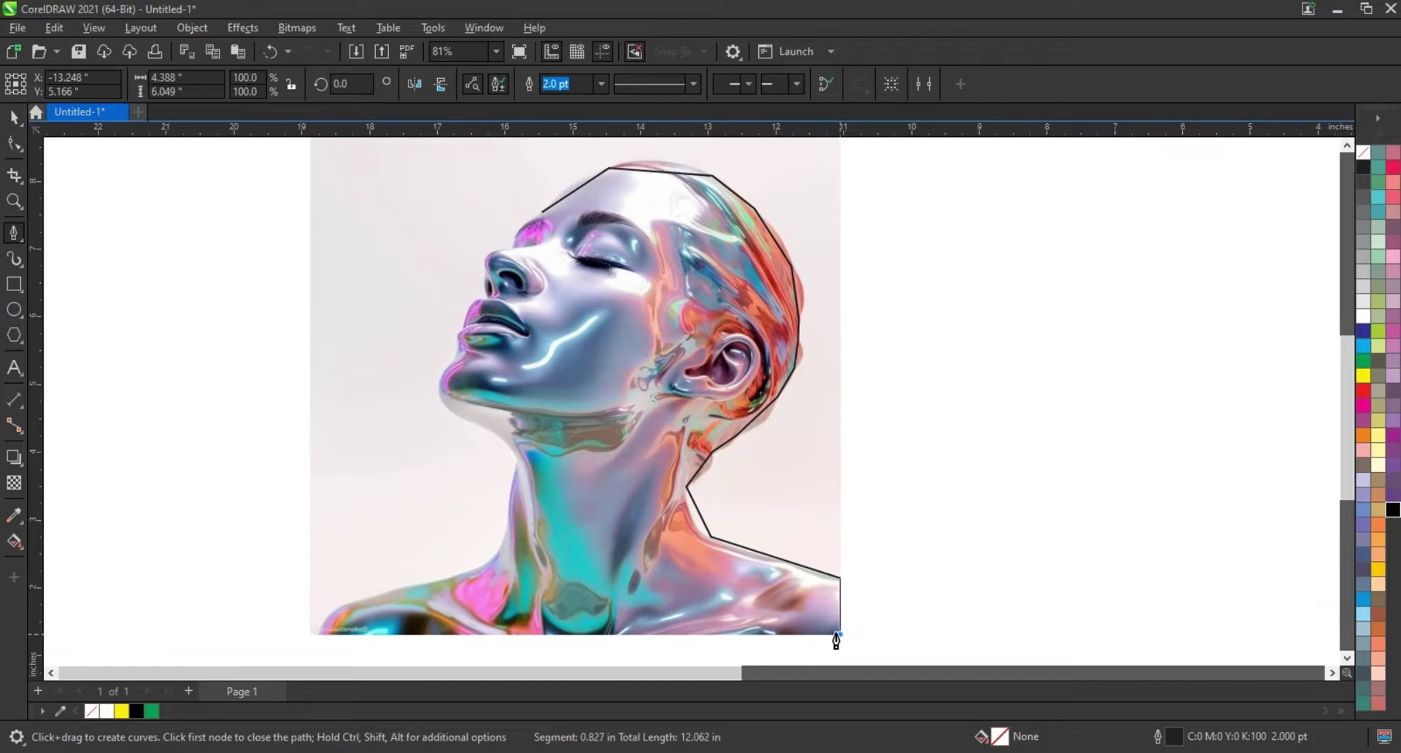
pyautogui.click(319, 634)
# - Trace the path up the left shoulder to the front of the neck
pyautogui.click(370, 599)
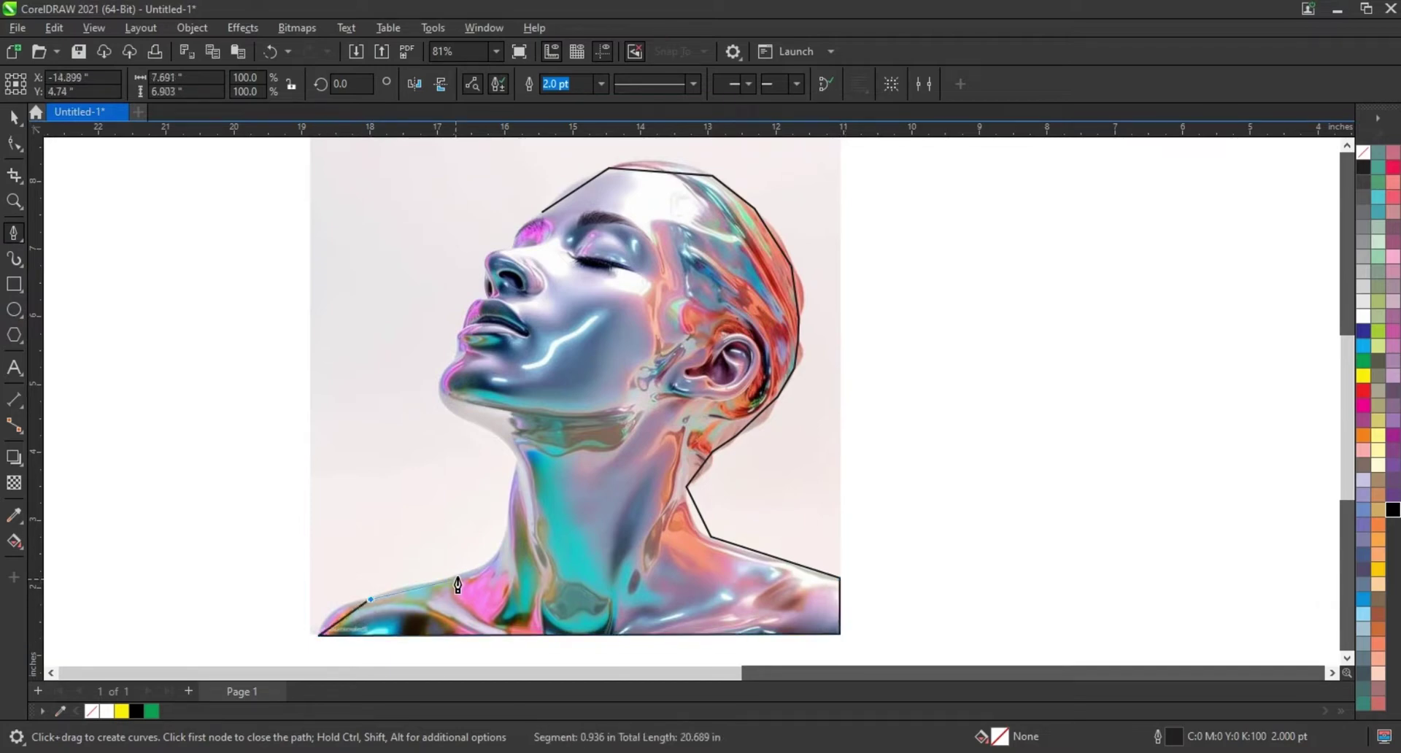
pyautogui.click(458, 576)
pyautogui.click(507, 525)
pyautogui.click(518, 459)
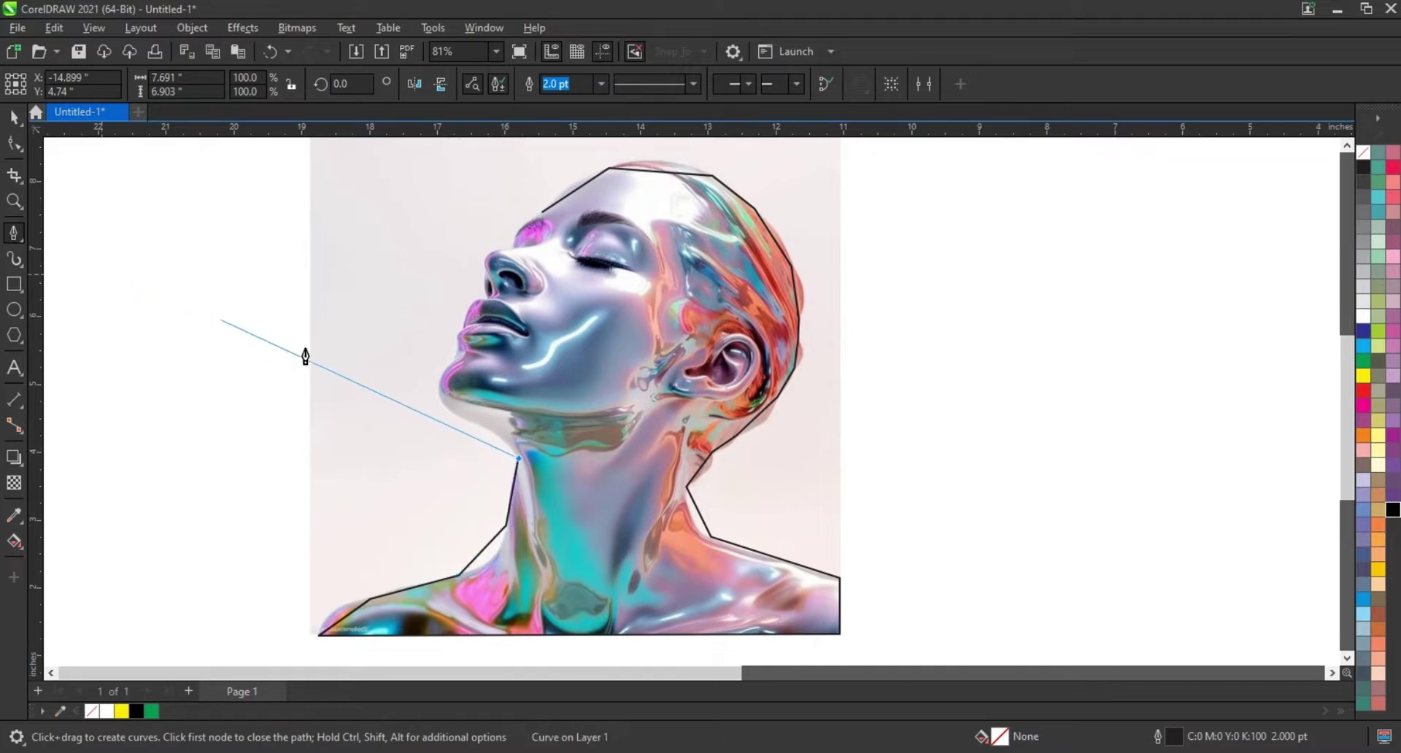
pyautogui.press('space')
# - Zoom on the face and trace from the front of the neck around the chin to the lips
pyautogui.click(14, 201)
pyautogui.moveTo(397, 172); pyautogui.dragTo(832, 485)
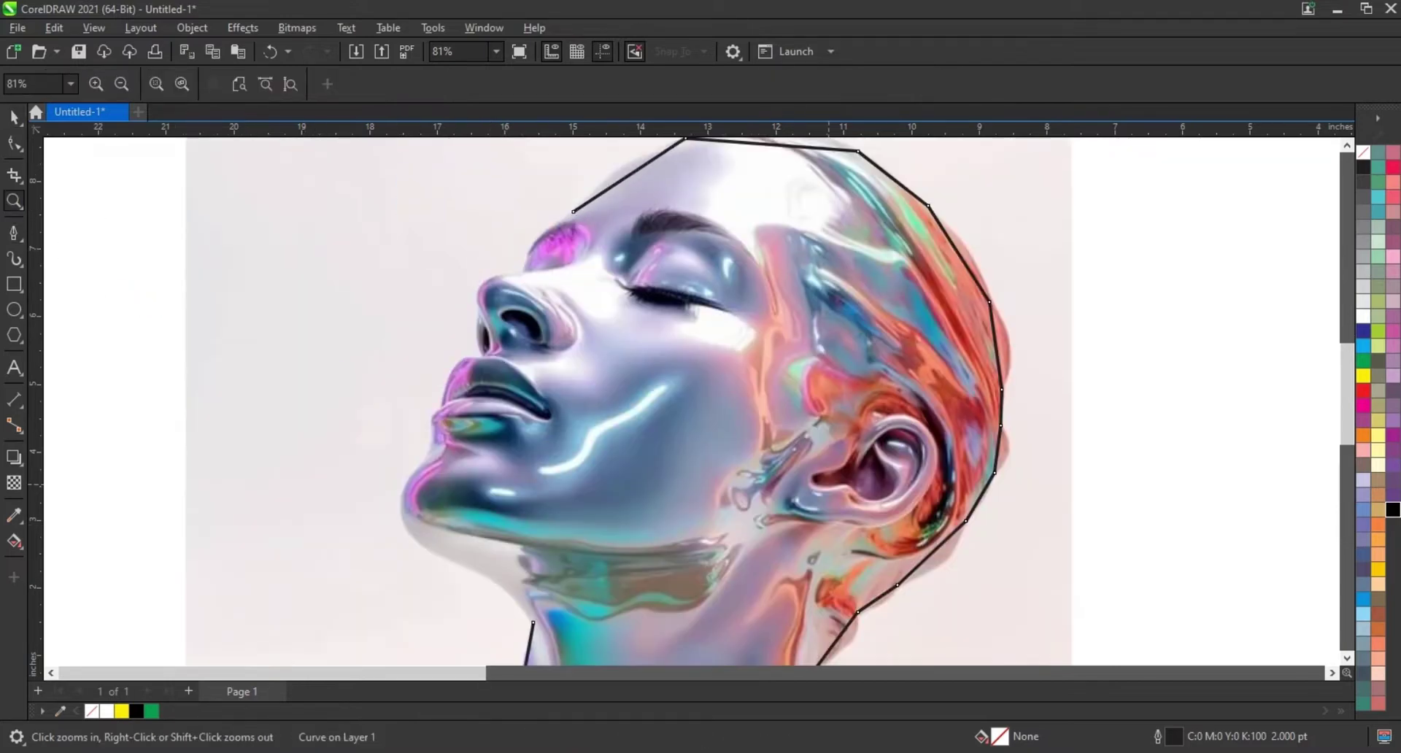
pyautogui.click(13, 234)
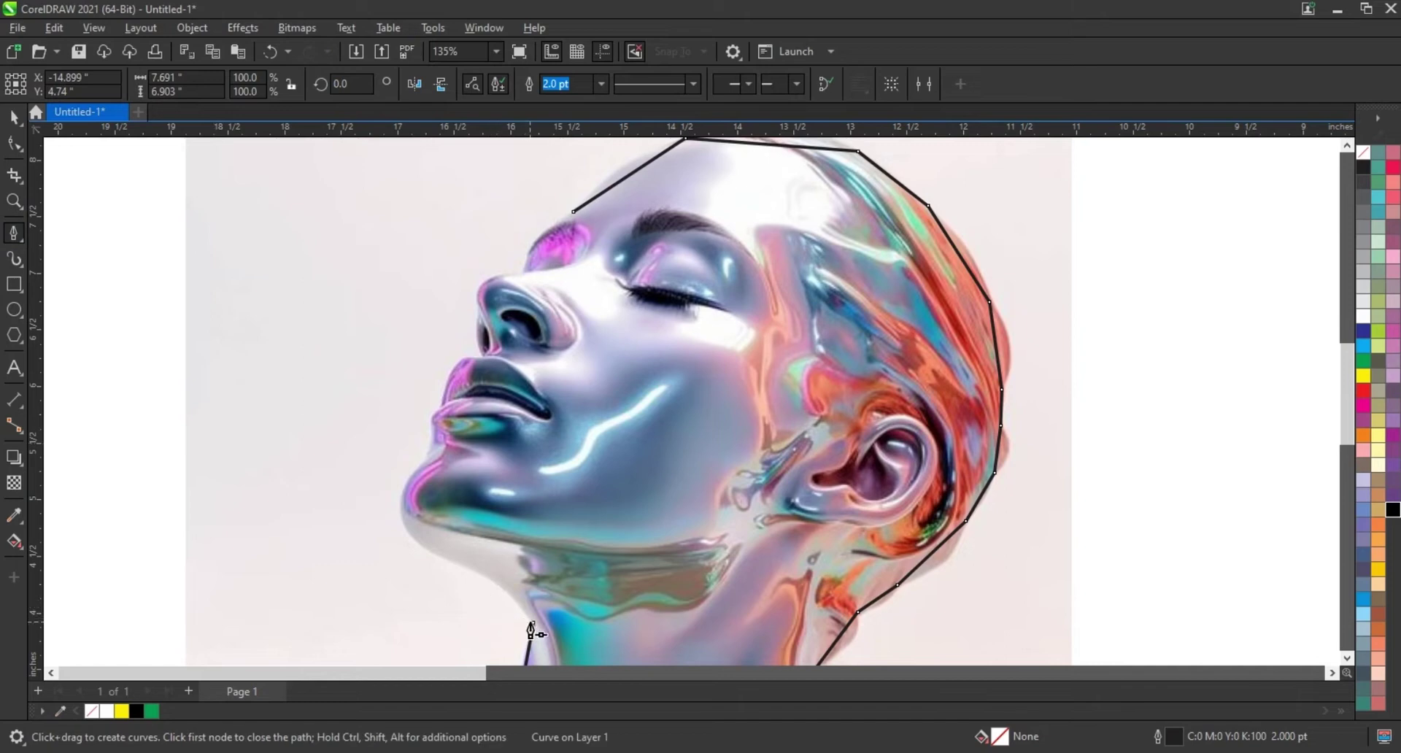
pyautogui.click(448, 560)
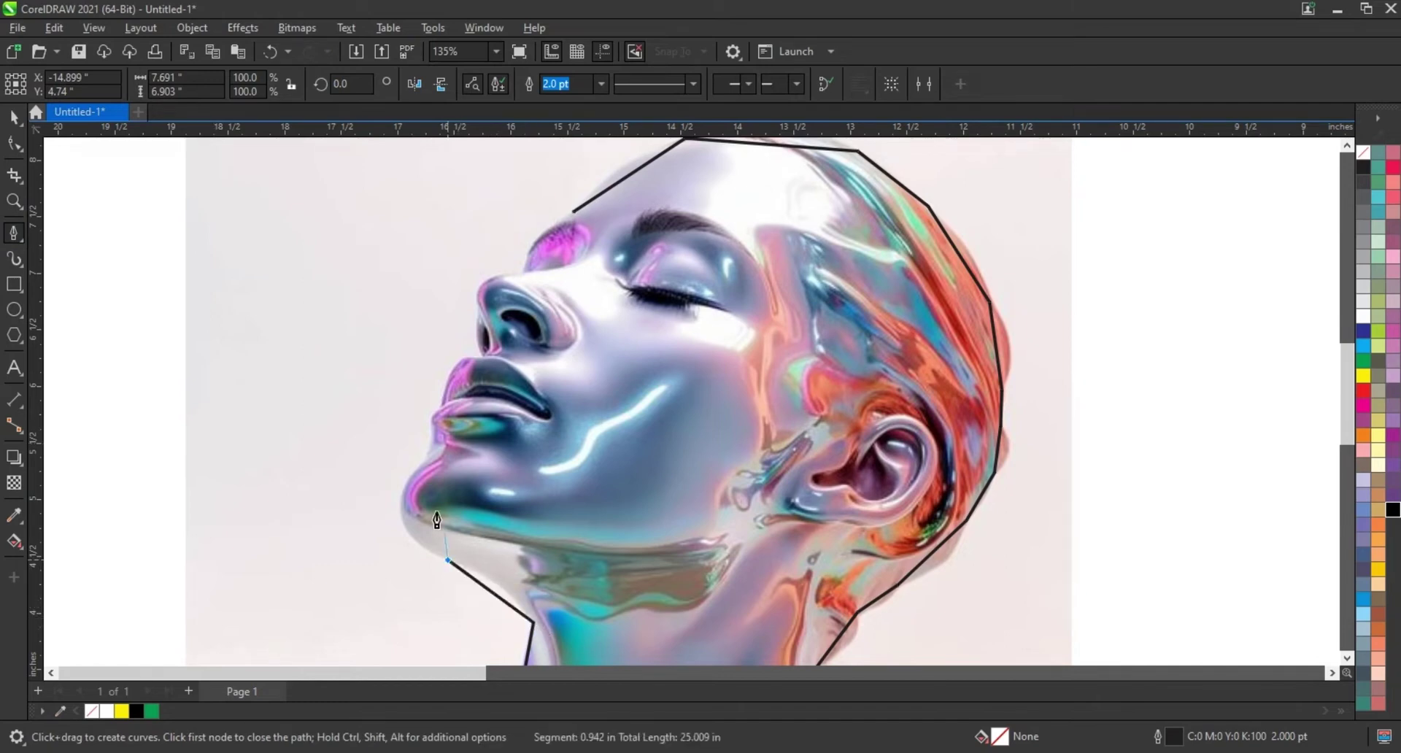
pyautogui.click(421, 463)
pyautogui.click(430, 424)
# - Trace over the nose and forehead to close the outline, then pick the Shape tool
pyautogui.click(474, 353)
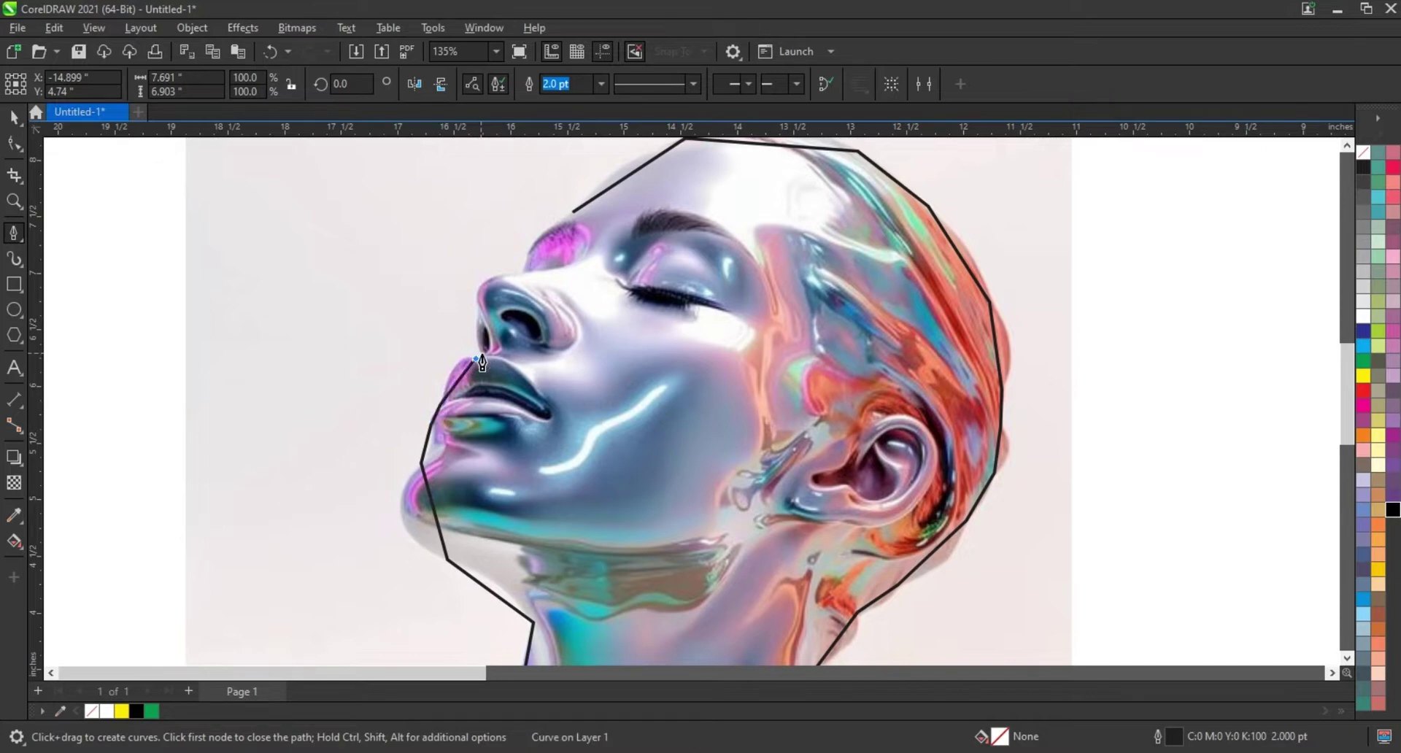
pyautogui.click(477, 314)
pyautogui.click(523, 275)
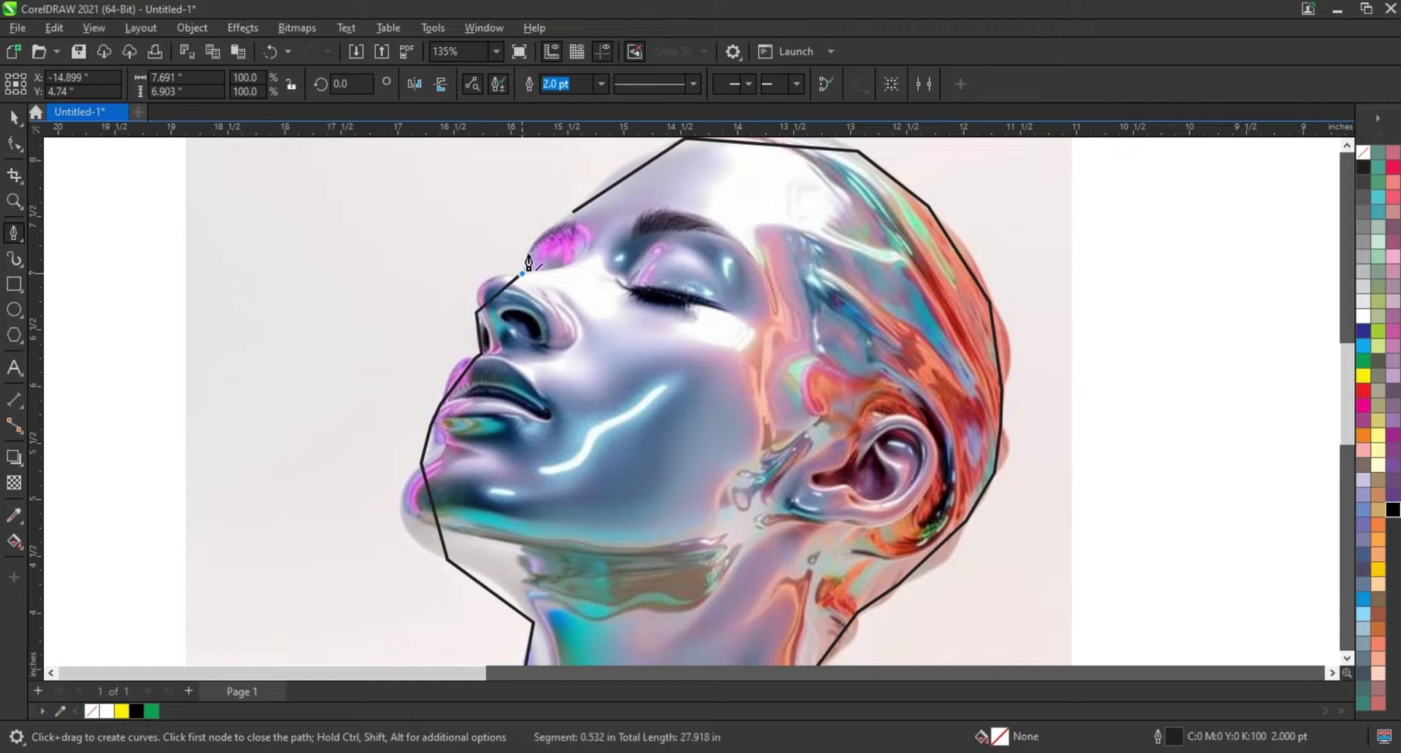
pyautogui.click(573, 219)
pyautogui.scroll(-3, 587, 434)
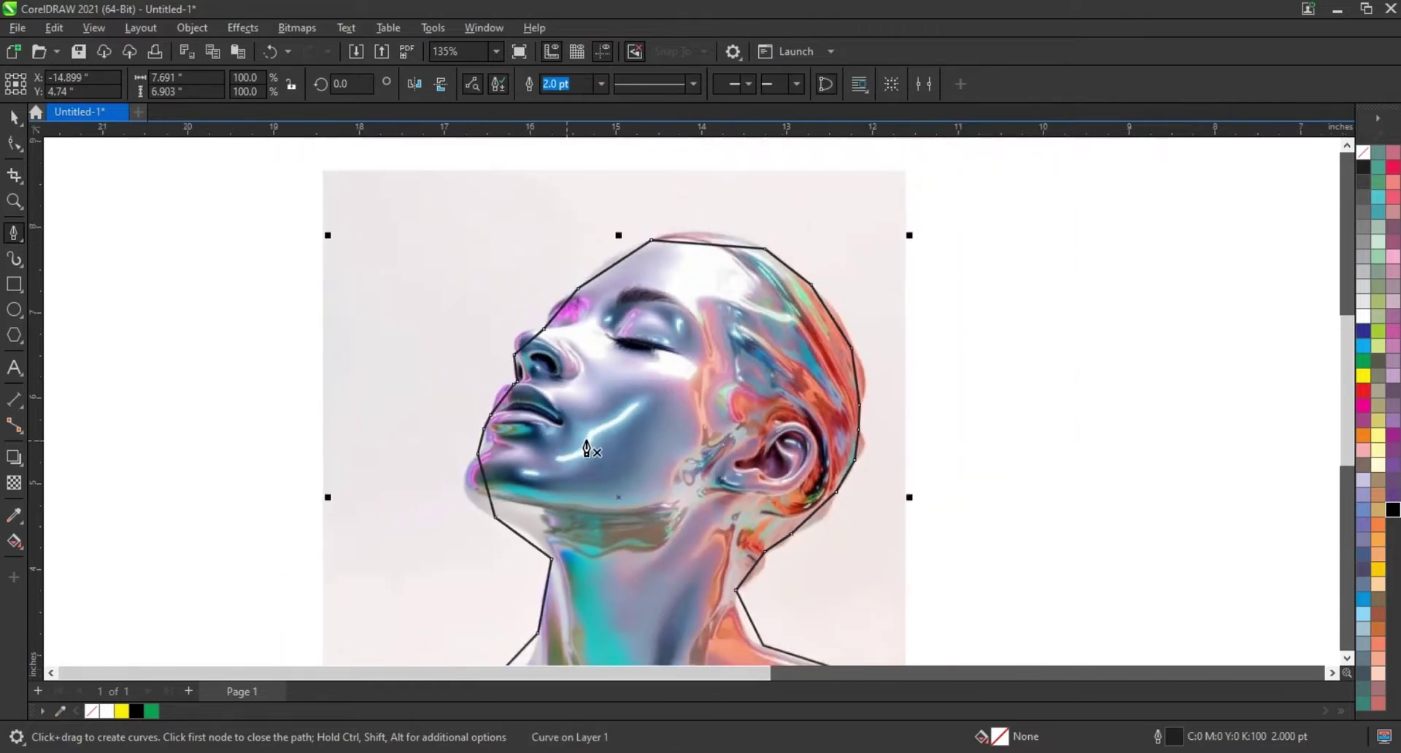
pyautogui.scroll(-3, 587, 438)
pyautogui.click(16, 145)
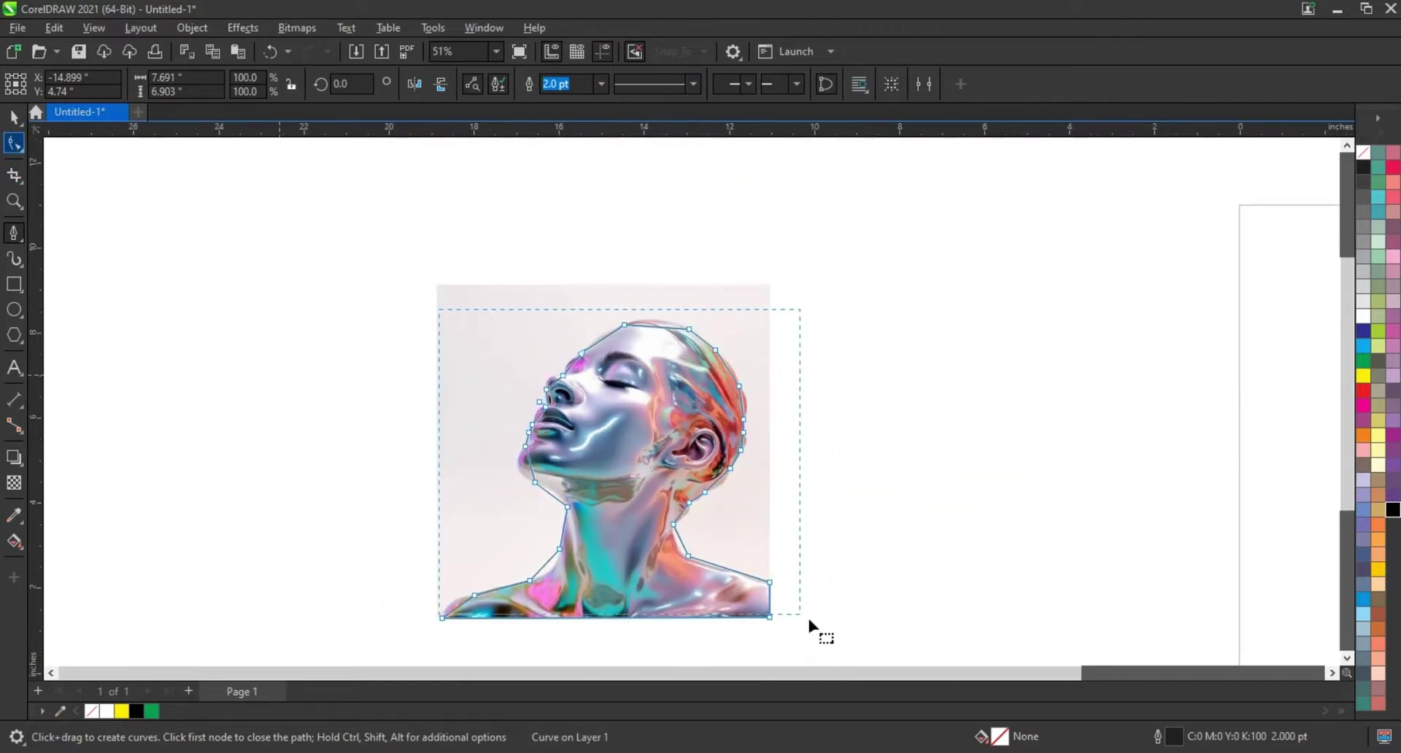
# - Select all outline nodes, zoom on the head, and bend the forehead and crown segments into curves
pyautogui.moveTo(809, 620); pyautogui.dragTo(820, 625)
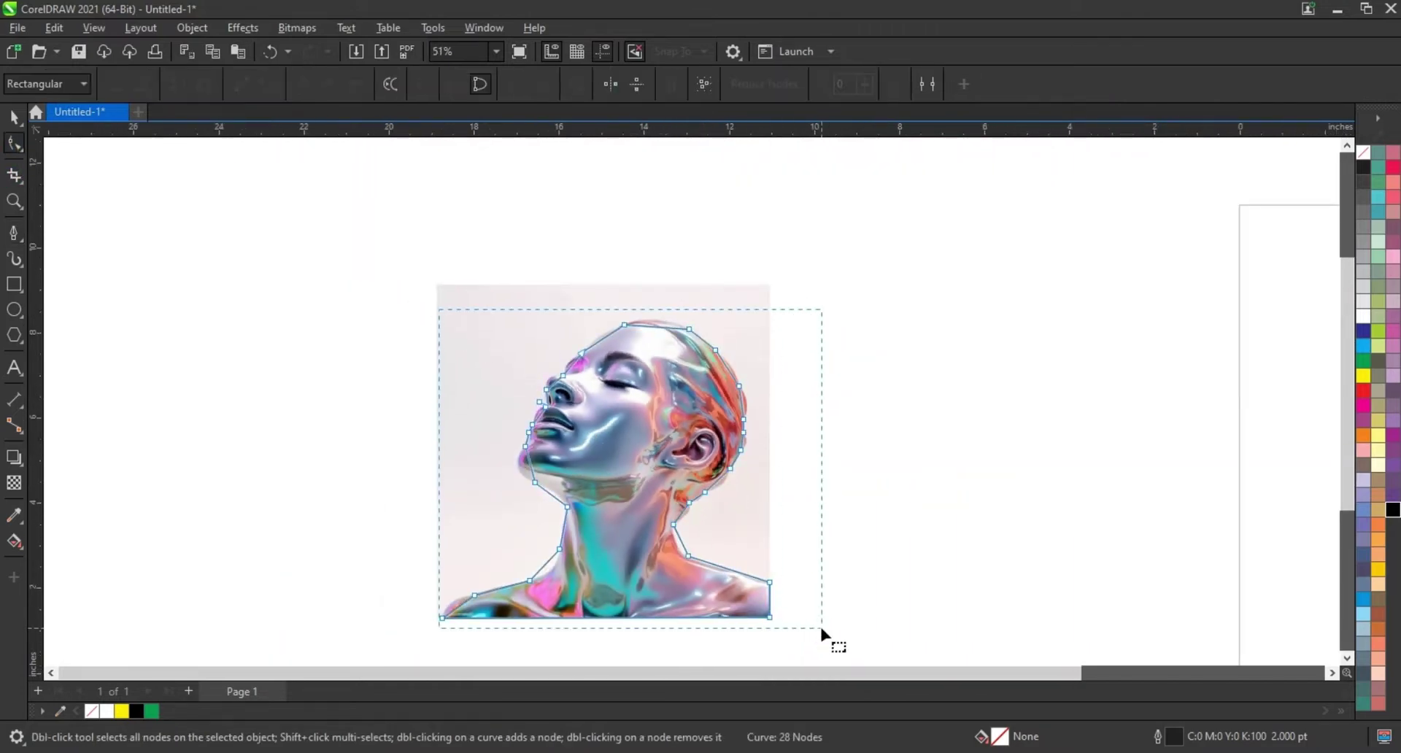
pyautogui.click(14, 201)
pyautogui.moveTo(506, 276); pyautogui.dragTo(802, 467)
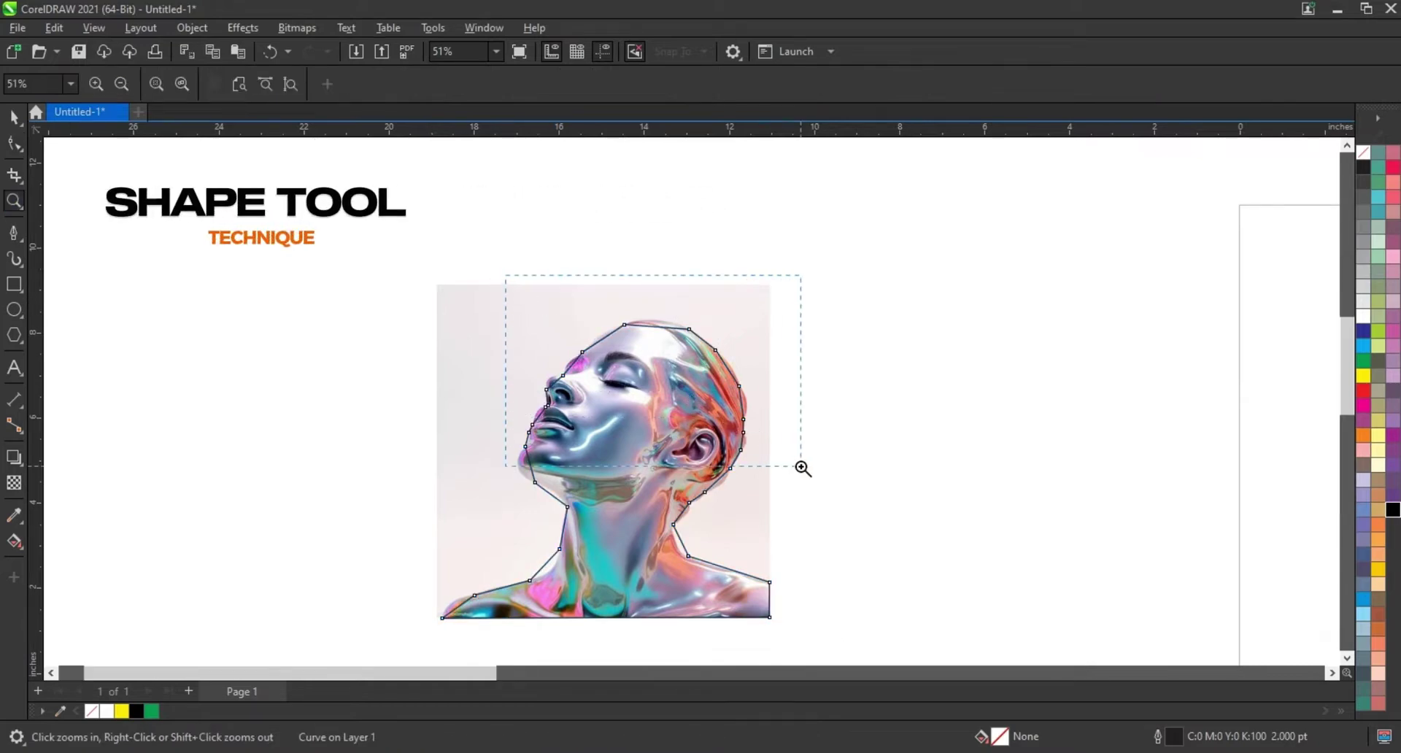
pyautogui.press('F10')
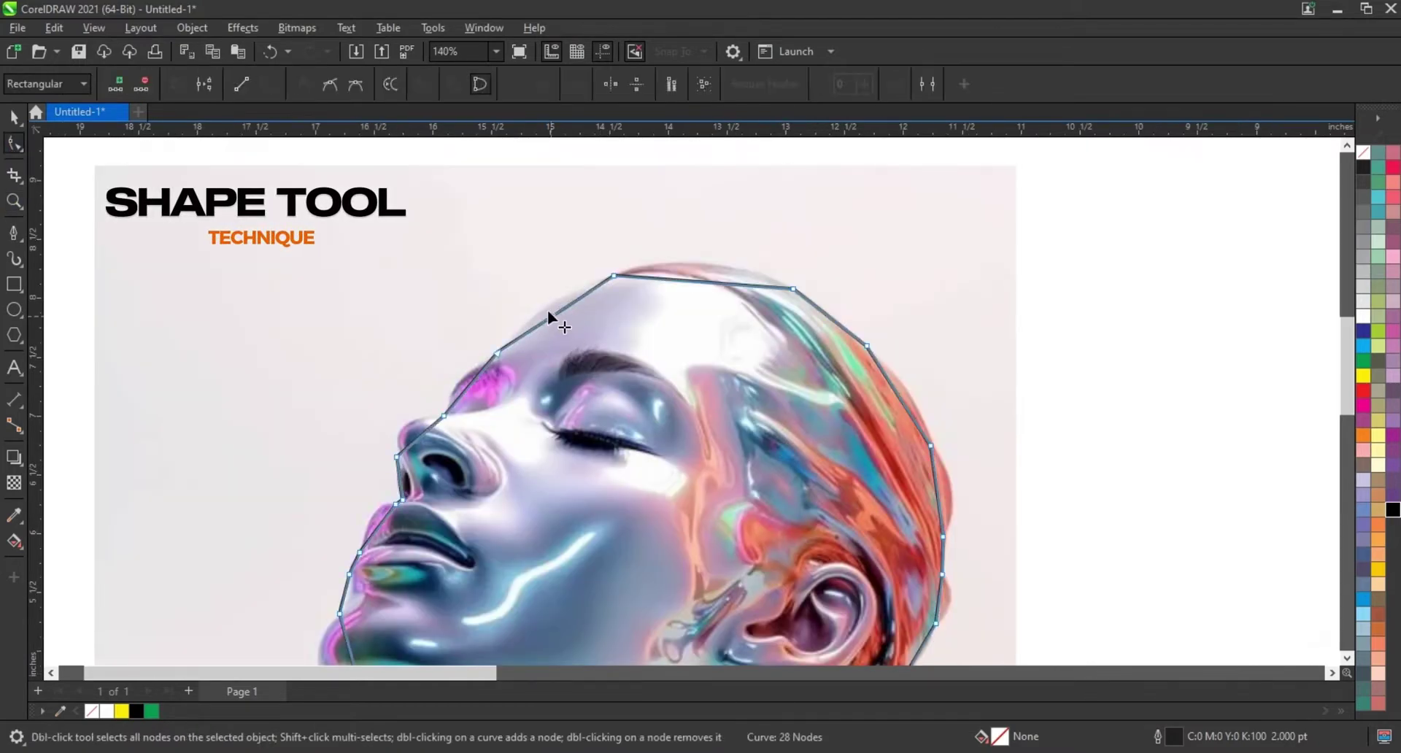
pyautogui.moveTo(548, 313); pyautogui.dragTo(546, 308)
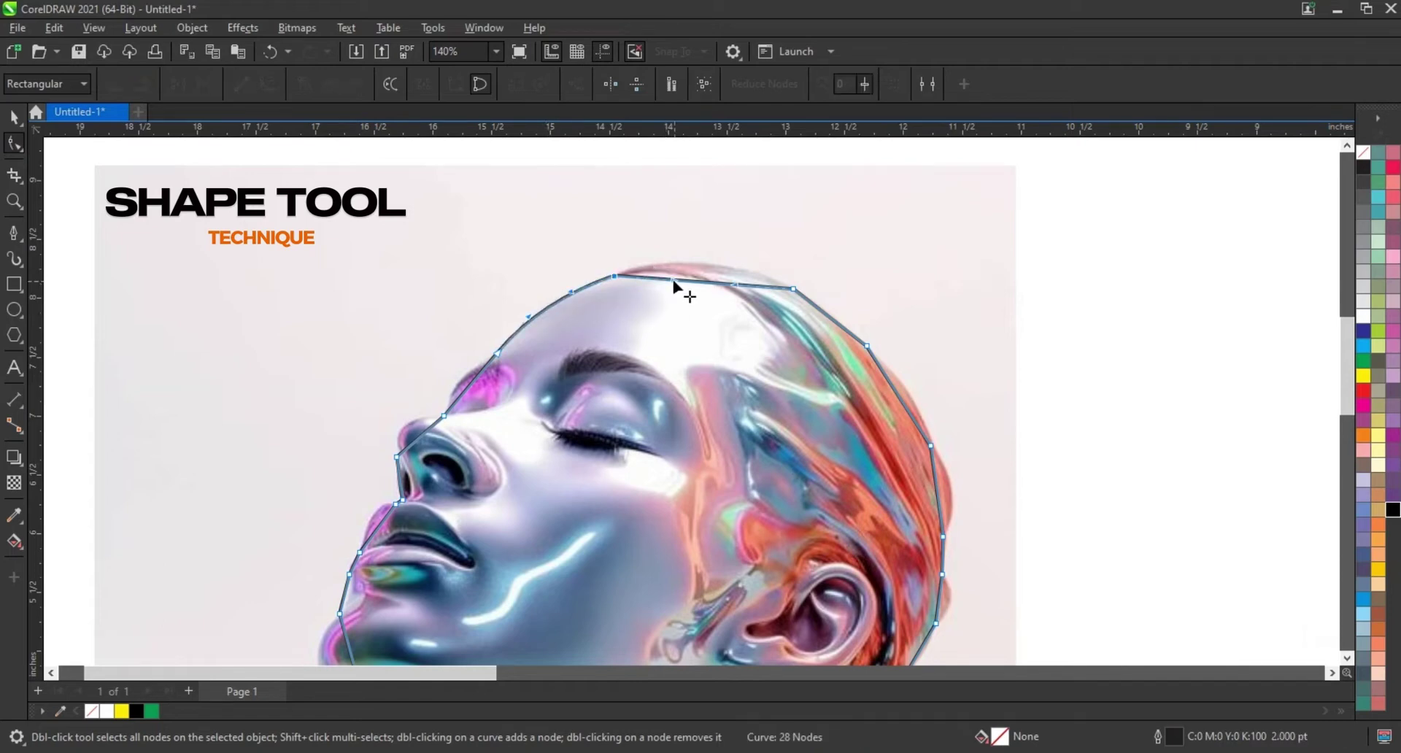
pyautogui.moveTo(675, 282)
pyautogui.mouseDown()
pyautogui.moveTo(672, 268)
pyautogui.moveTo(735, 267)
pyautogui.mouseUp()
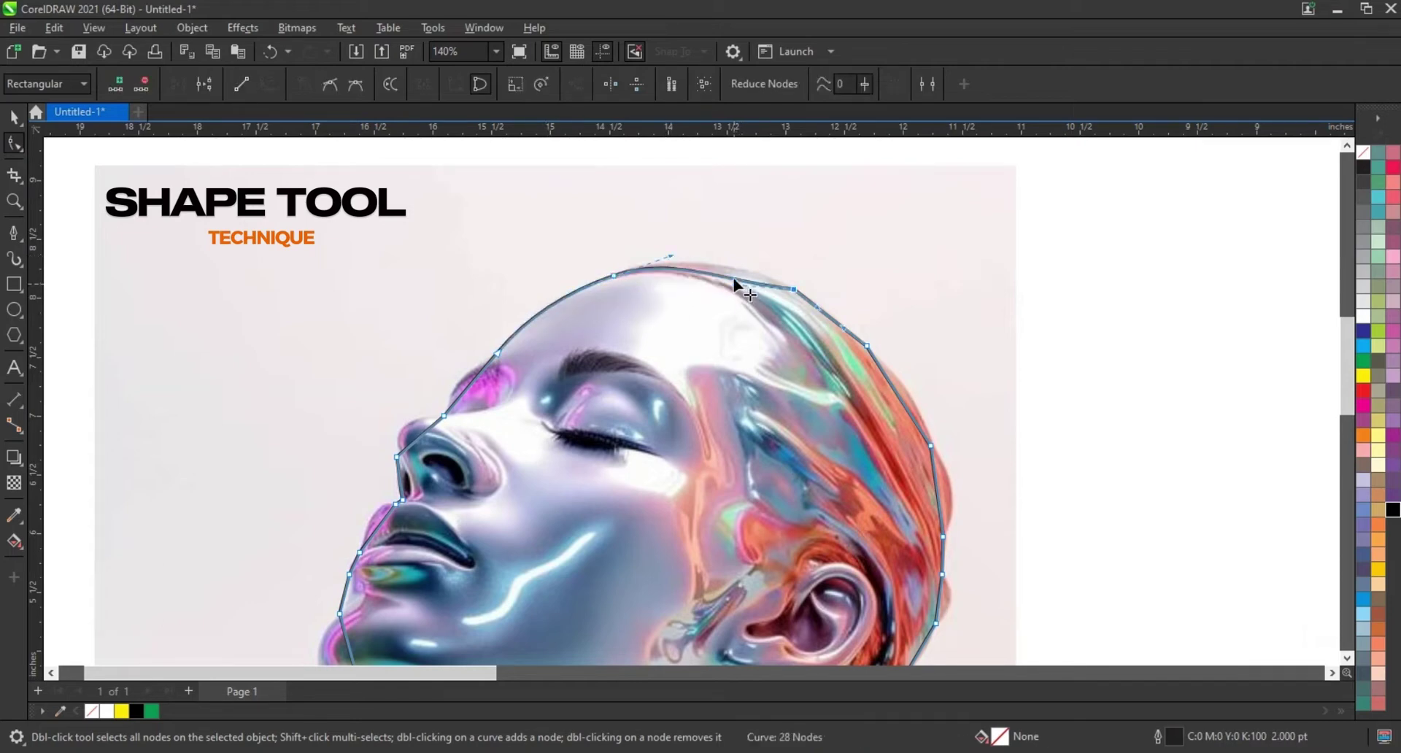
# - Select segments along the top and back of the head, behind the ear, and the forehead
pyautogui.click(827, 316)
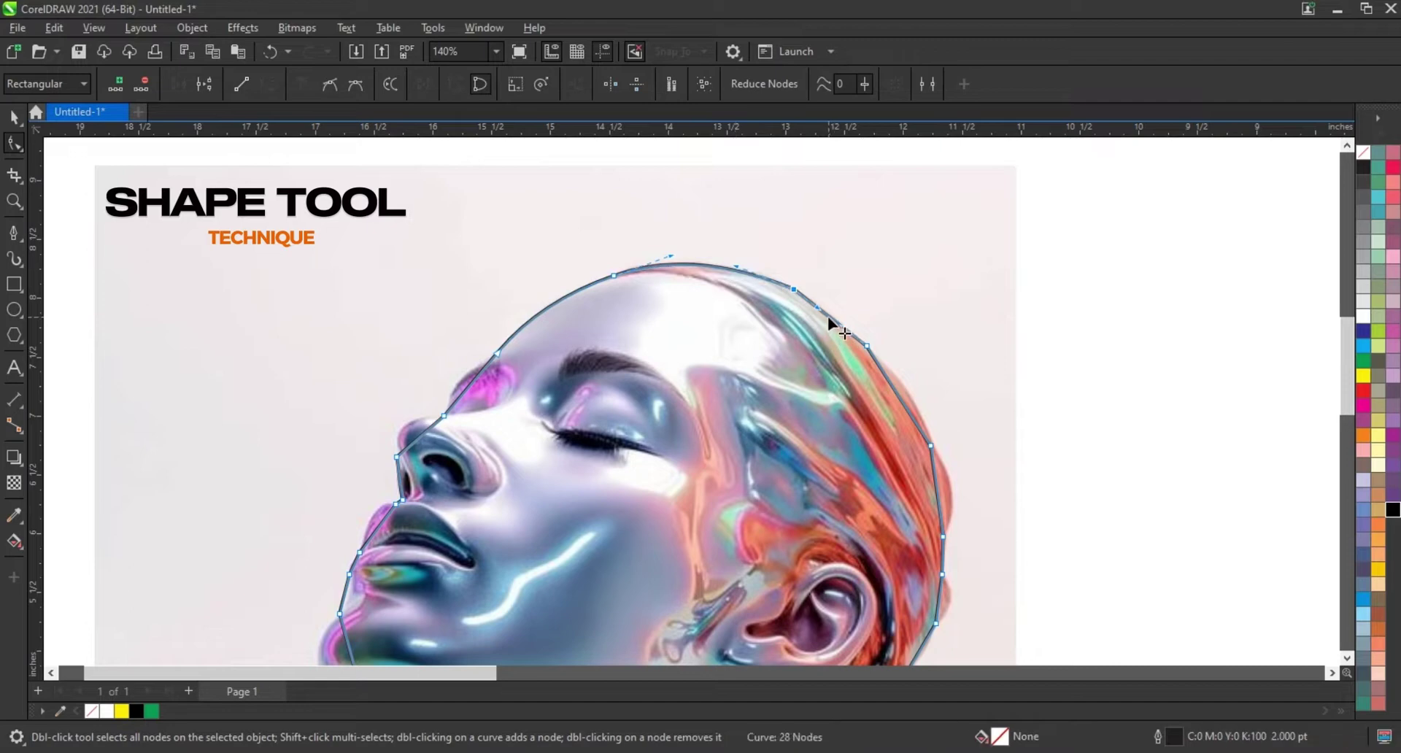
pyautogui.click(894, 378)
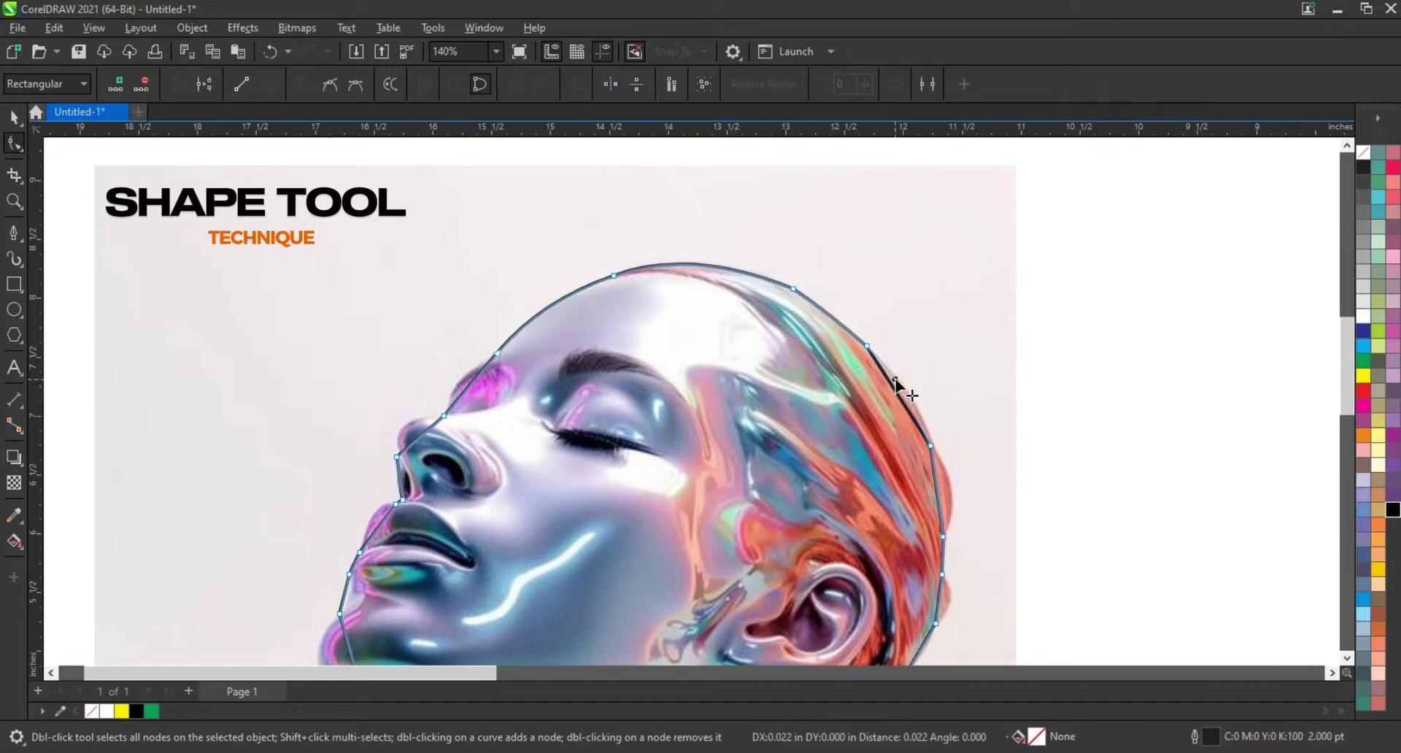
pyautogui.click(836, 316)
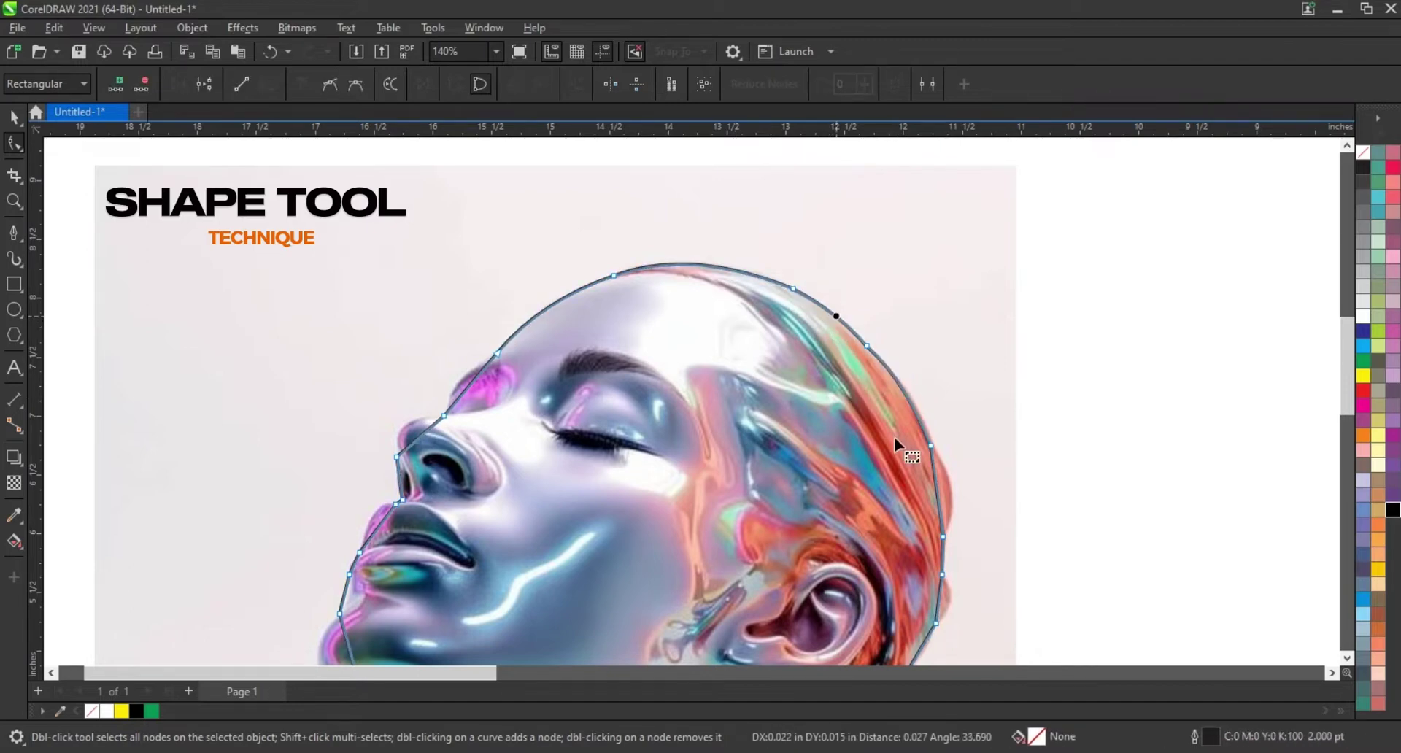
pyautogui.click(947, 491)
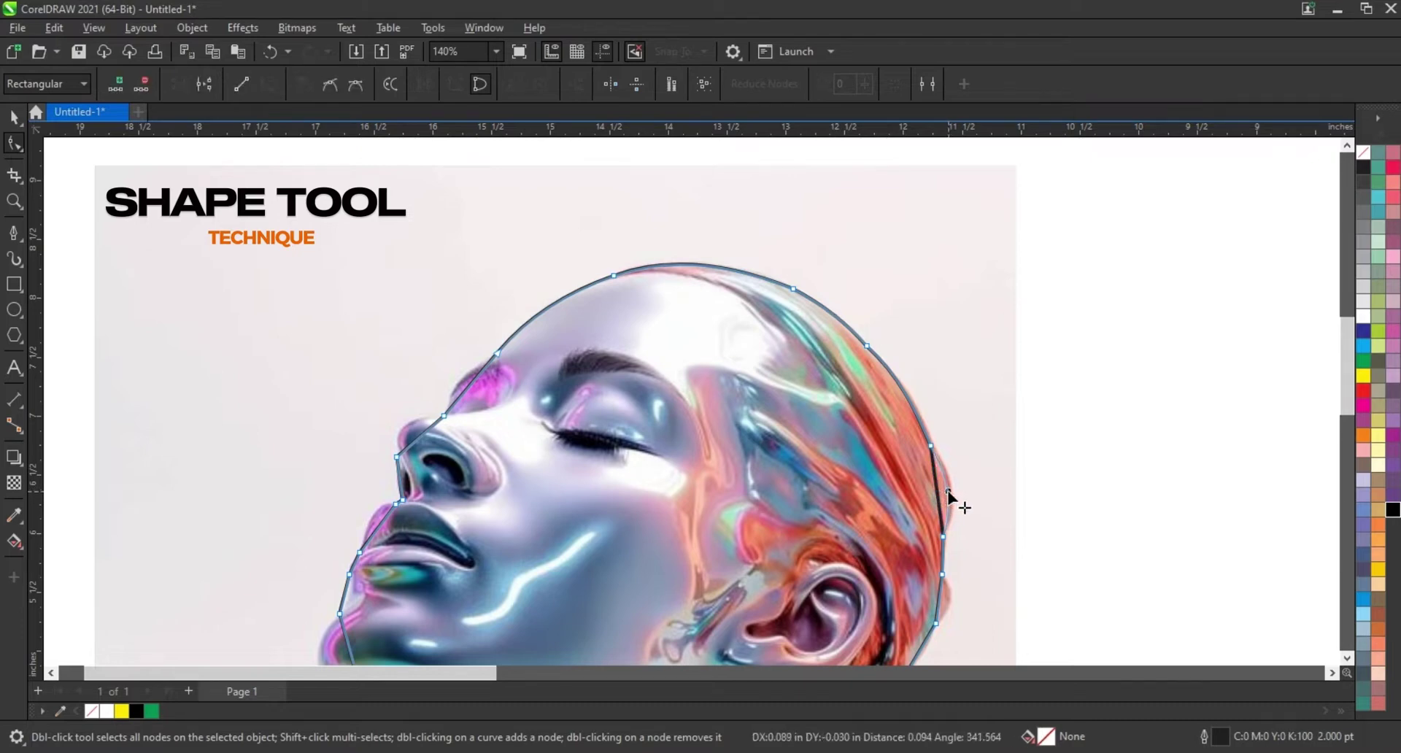
pyautogui.click(947, 598)
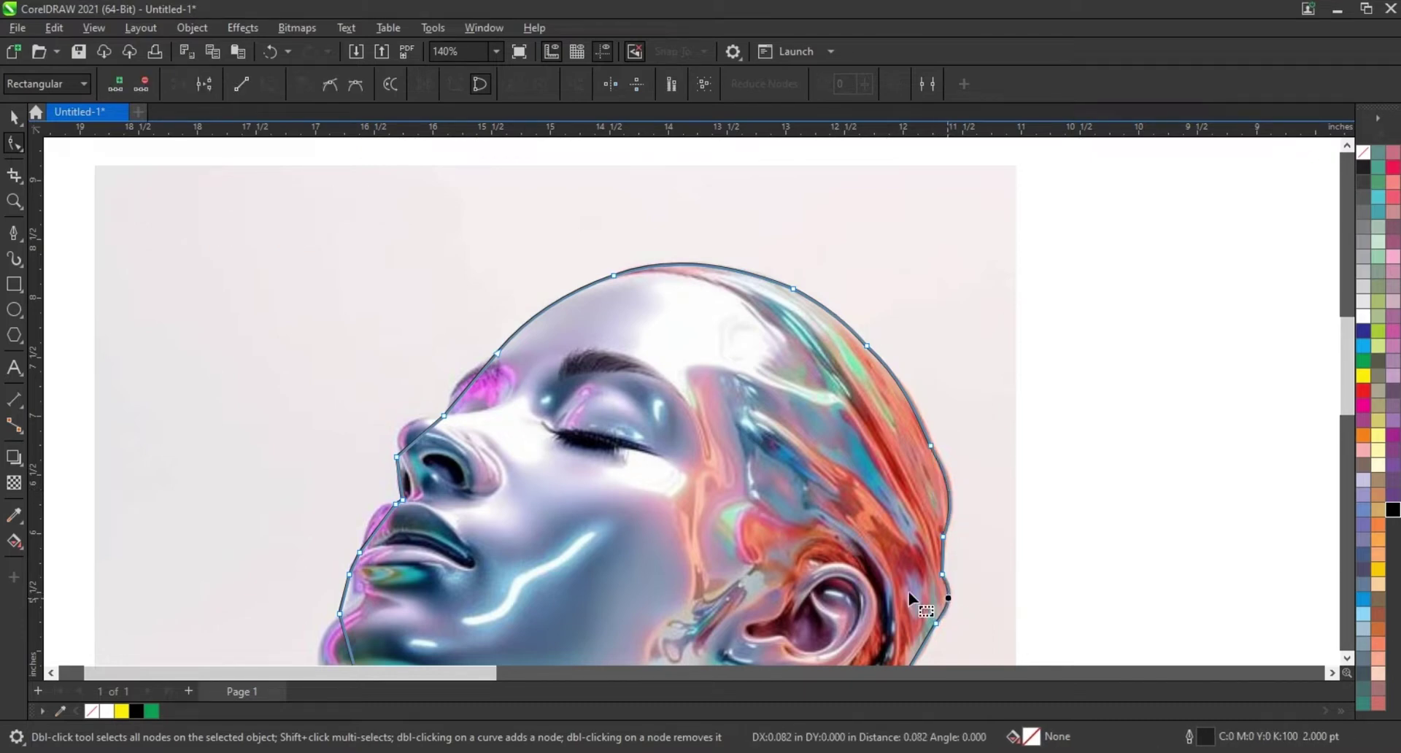
pyautogui.click(457, 385)
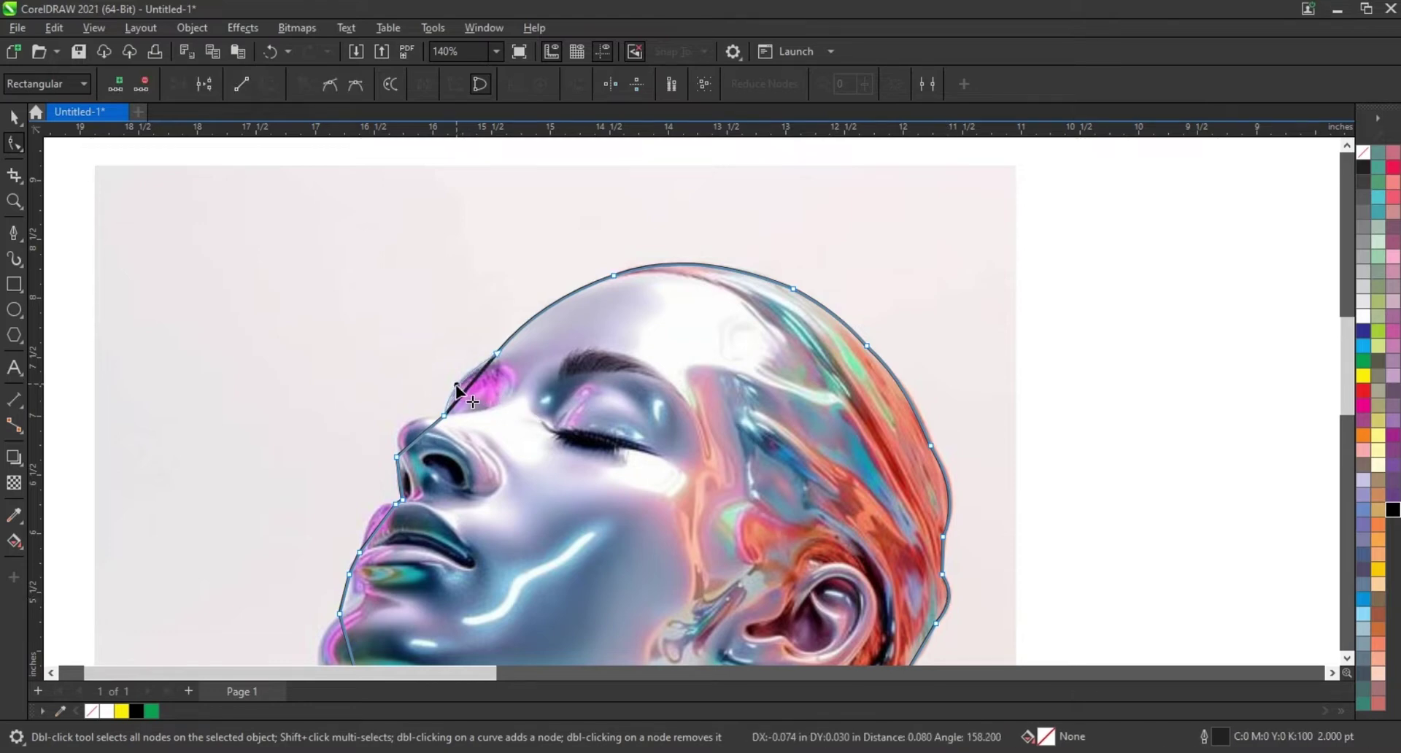
pyautogui.click(454, 386)
pyautogui.click(445, 415)
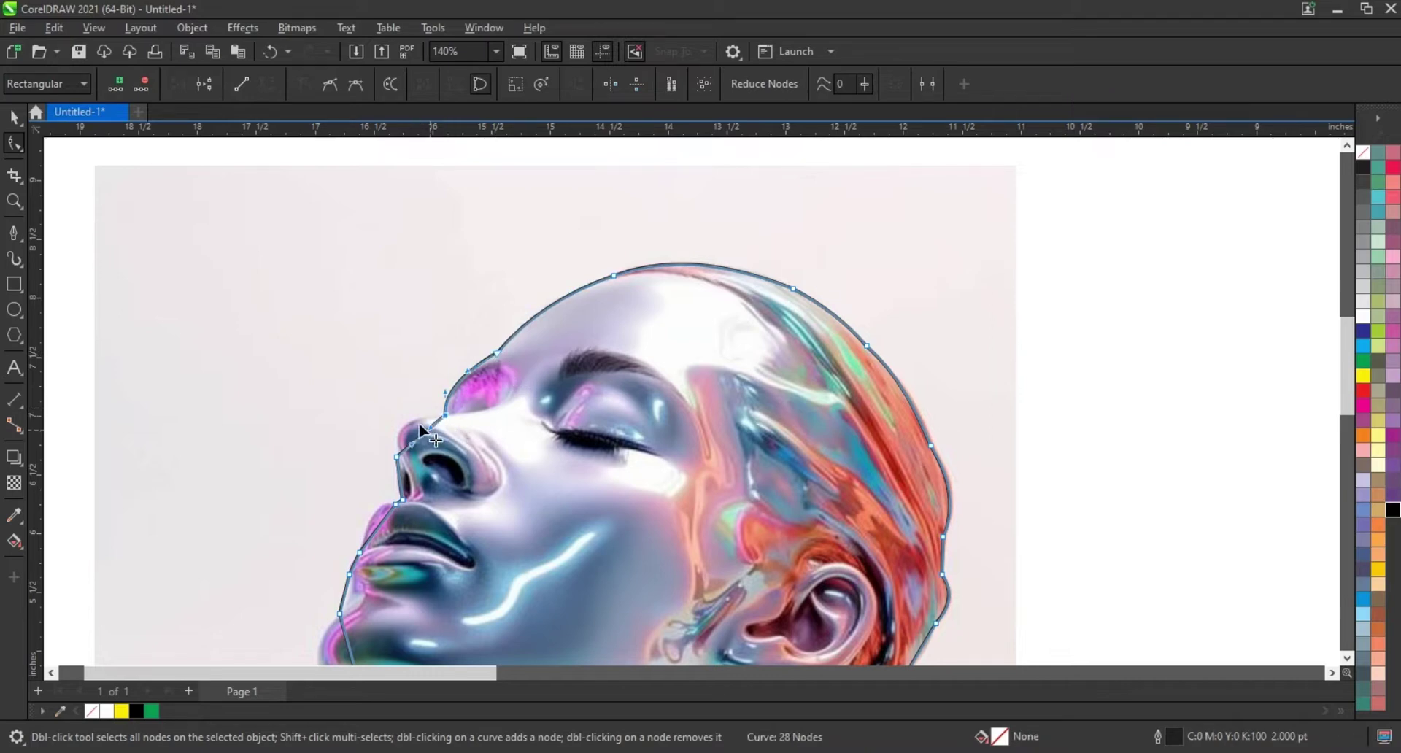
# - Reshape the outline around the nose, lips and chin, then zoom onto the chin and neck
pyautogui.moveTo(420, 428)
pyautogui.mouseDown()
pyautogui.moveTo(395, 432)
pyautogui.moveTo(414, 422)
pyautogui.mouseUp()
pyautogui.moveTo(379, 527); pyautogui.dragTo(375, 520)
pyautogui.moveTo(348, 605); pyautogui.dragTo(353, 561)
pyautogui.scroll(-3, 299, 447)
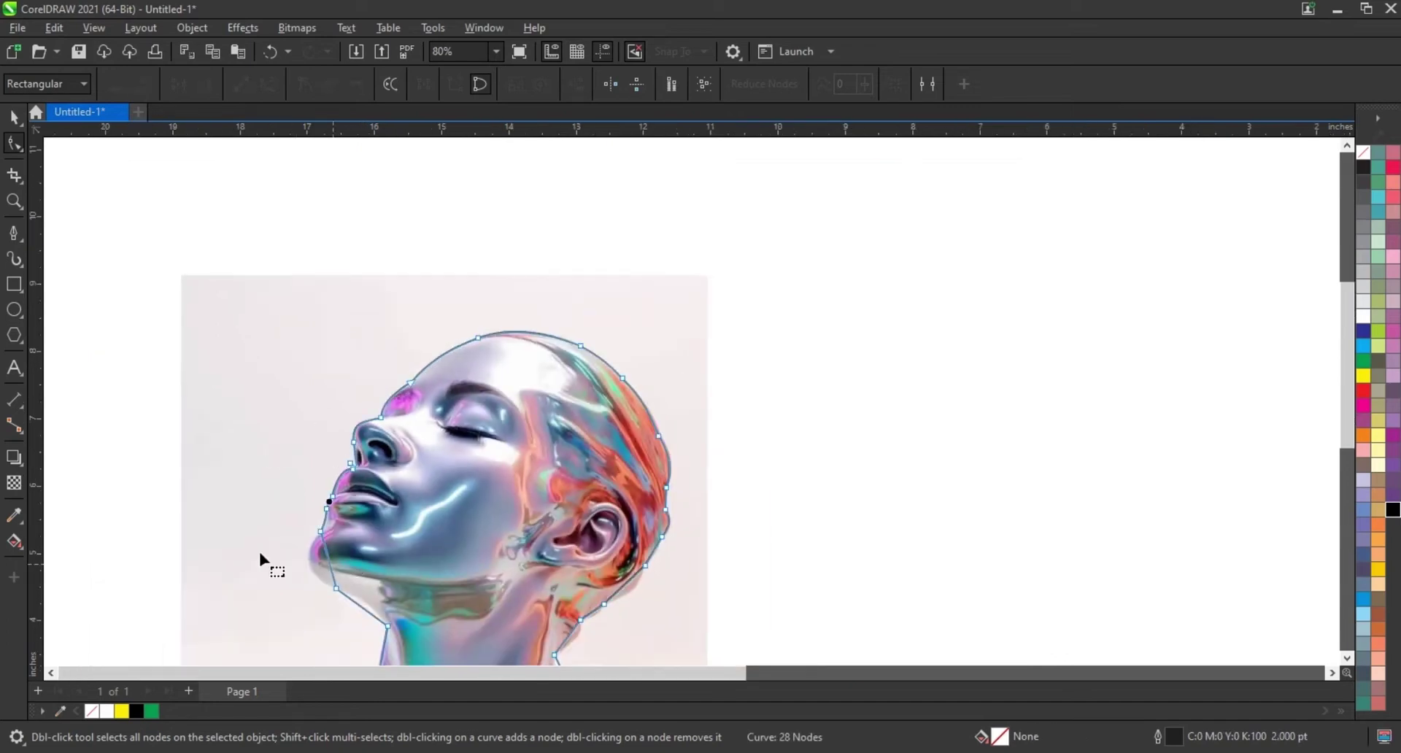
pyautogui.click(13, 201)
pyautogui.scroll(-3, 705, 405)
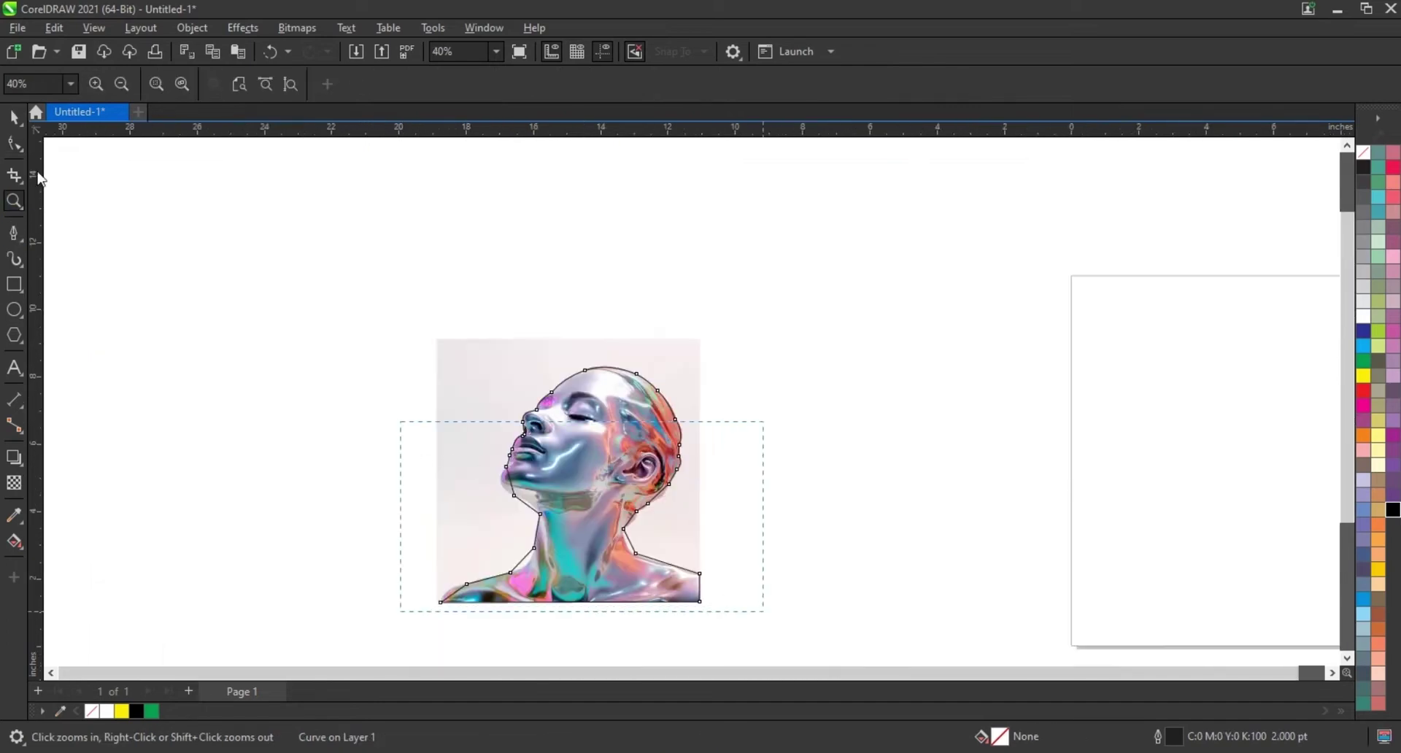
pyautogui.moveTo(400, 422); pyautogui.dragTo(759, 603)
# - Bend the straight segments under the chin and along the throat into curves
pyautogui.click(15, 144)
pyautogui.press('F10')
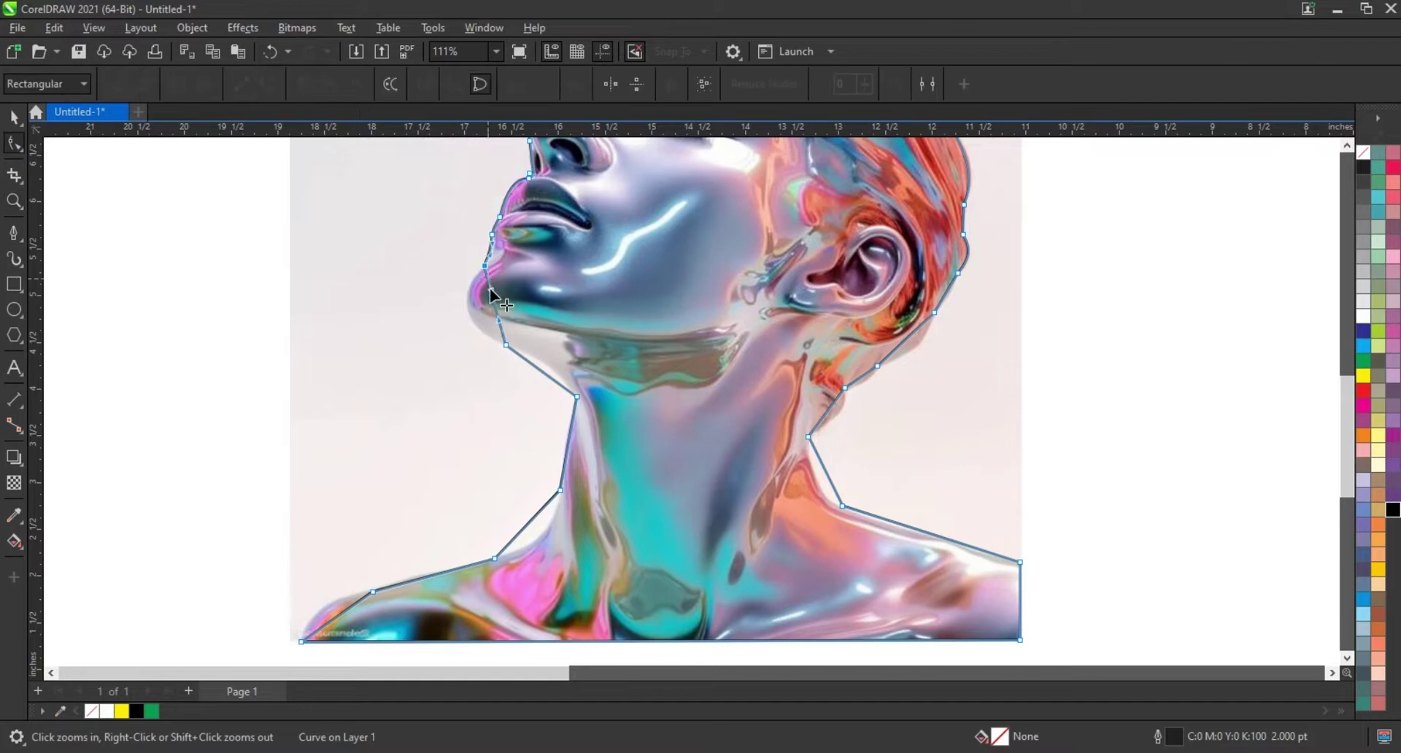
pyautogui.moveTo(489, 288)
pyautogui.mouseDown()
pyautogui.moveTo(491, 324)
pyautogui.moveTo(465, 323)
pyautogui.moveTo(459, 291)
pyautogui.mouseUp()
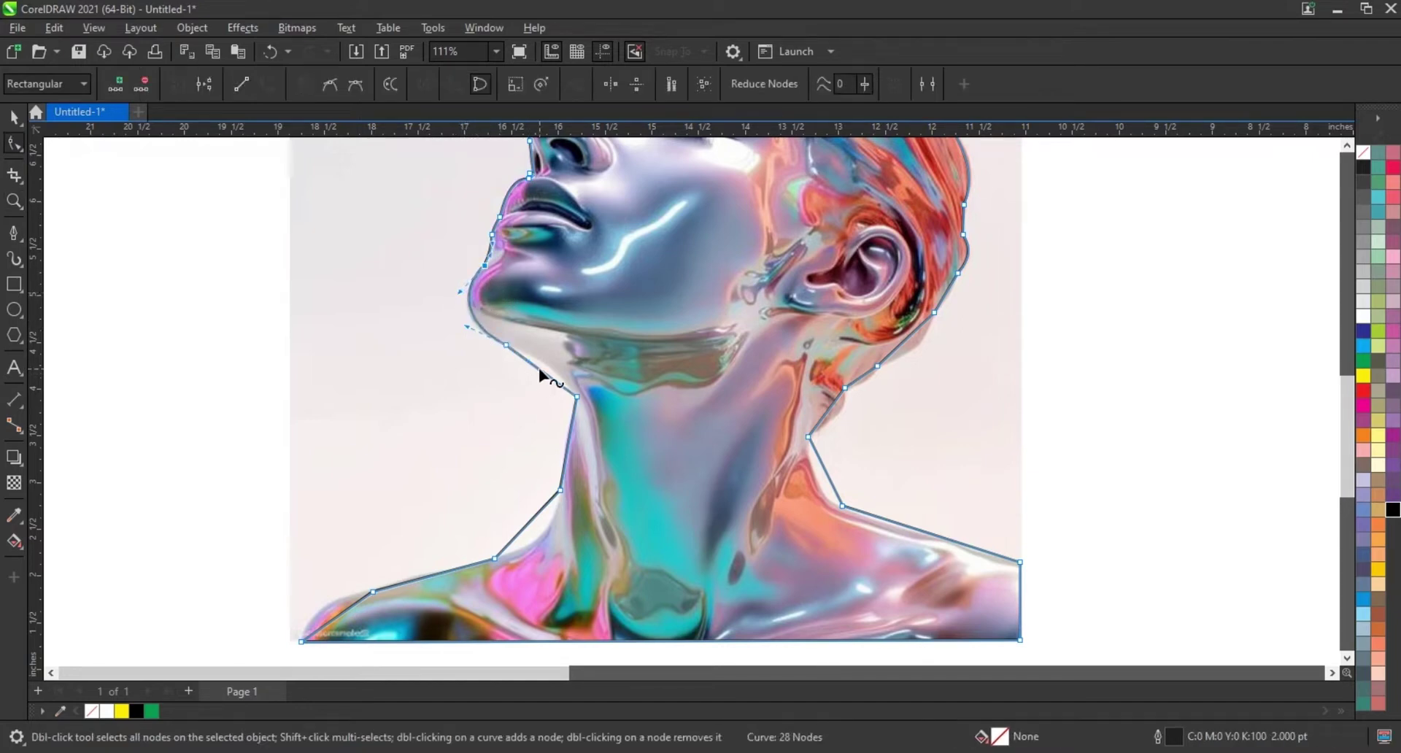
pyautogui.moveTo(538, 370); pyautogui.dragTo(544, 362)
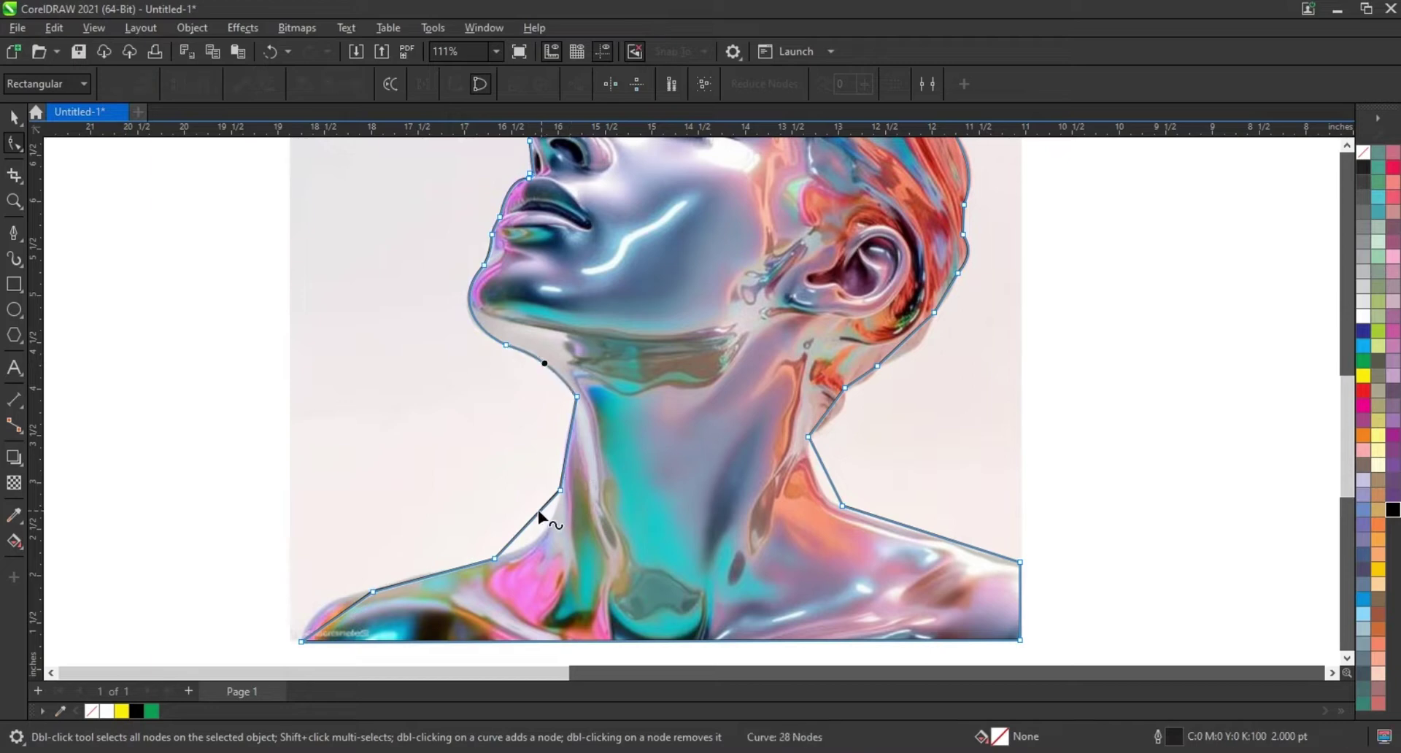
pyautogui.moveTo(539, 515); pyautogui.dragTo(564, 491)
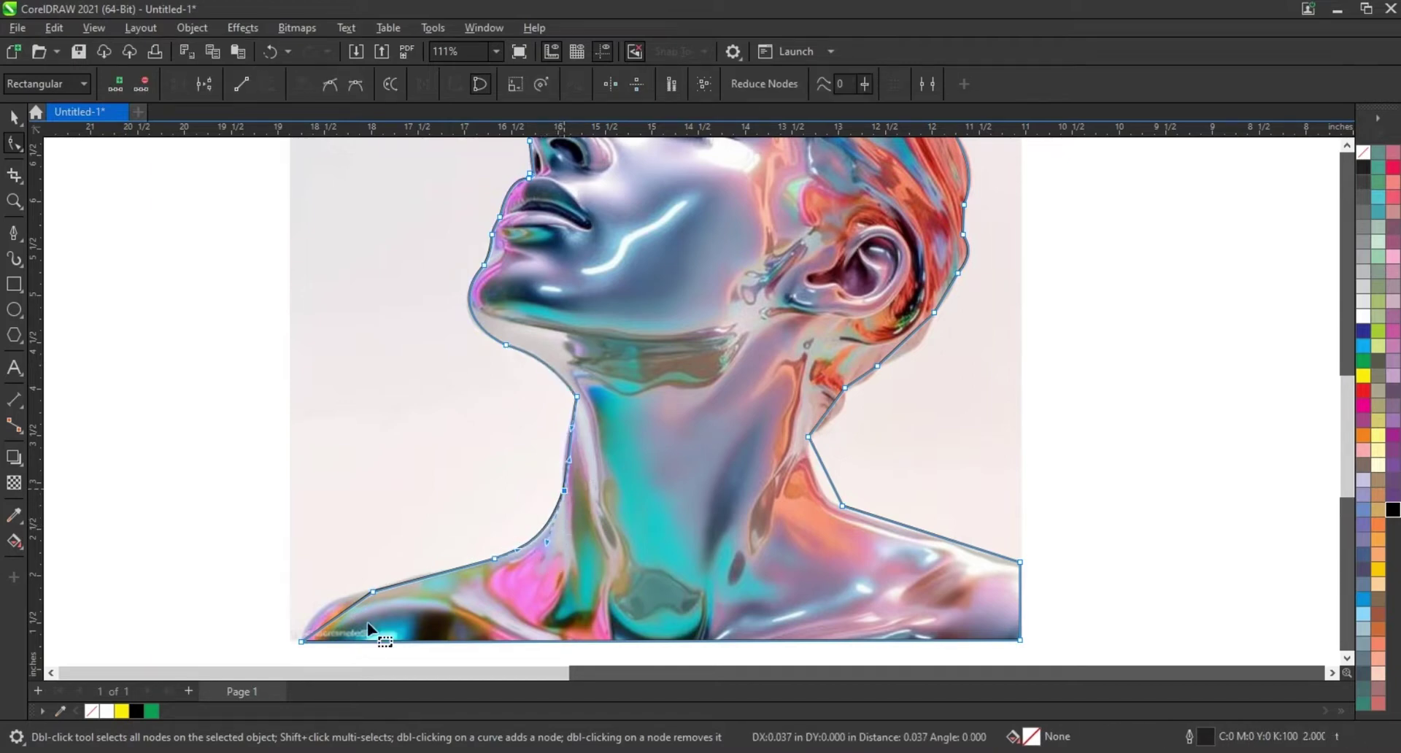
# - Curve the left shoulder, right neck, right shoulder and behind-ear segments, then return to the Pick tool
pyautogui.click(391, 588)
pyautogui.moveTo(358, 606)
pyautogui.mouseDown()
pyautogui.moveTo(337, 598)
pyautogui.moveTo(328, 633)
pyautogui.moveTo(327, 598)
pyautogui.mouseUp()
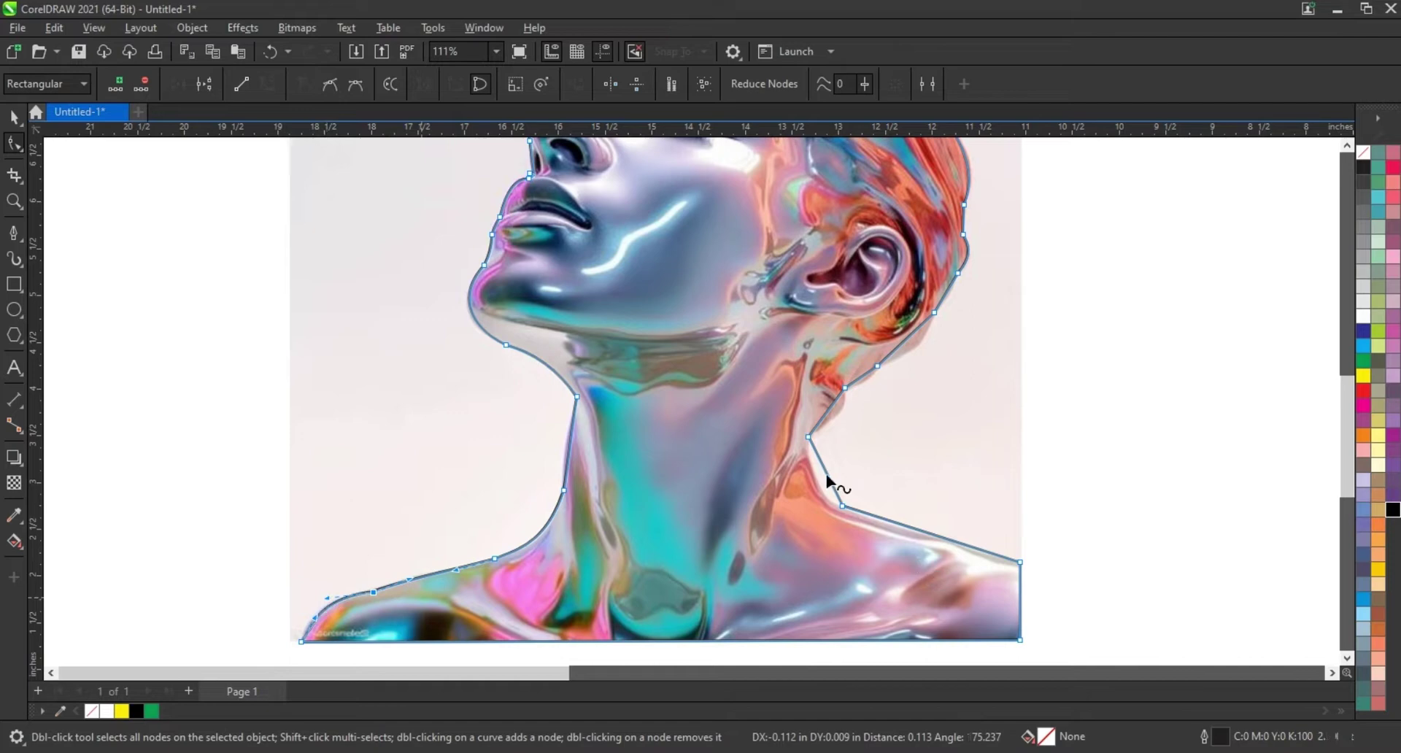
pyautogui.click(817, 480)
pyautogui.click(856, 518)
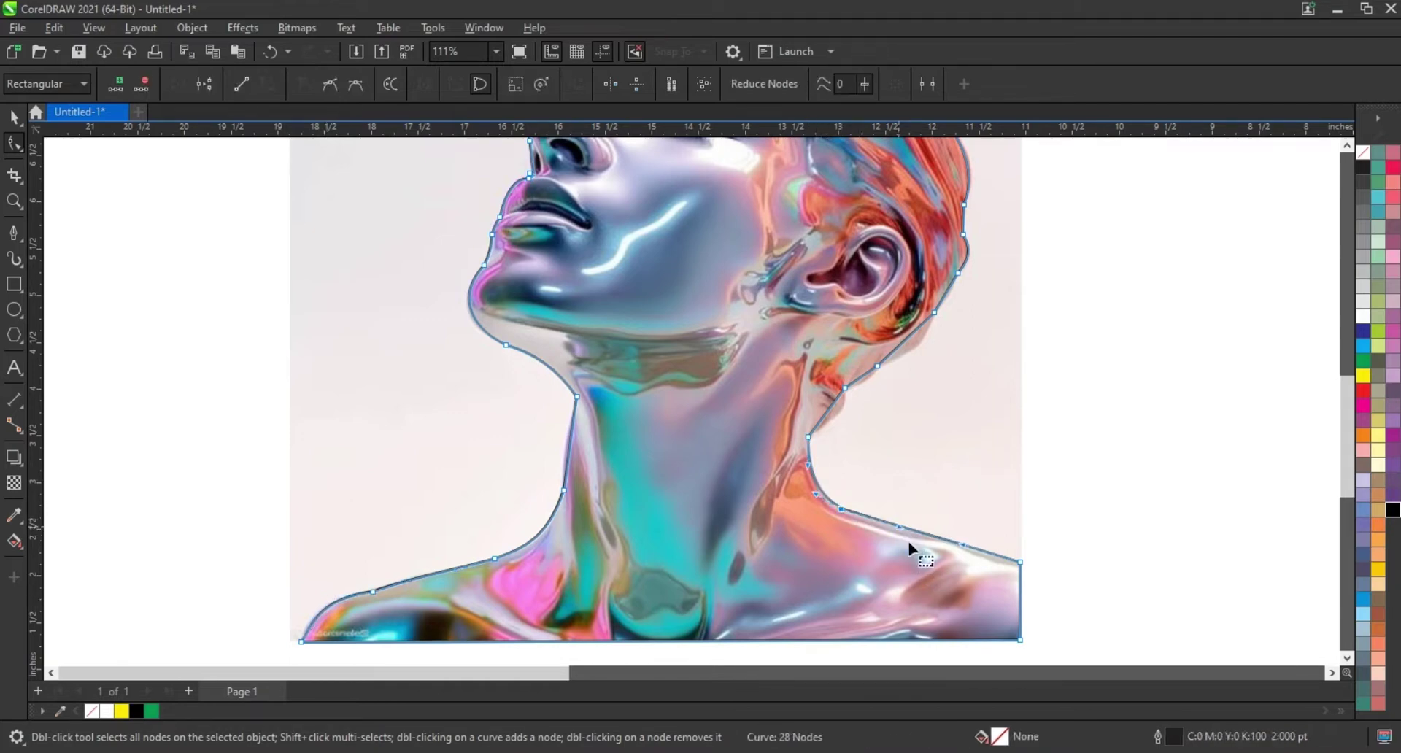
pyautogui.click(960, 545)
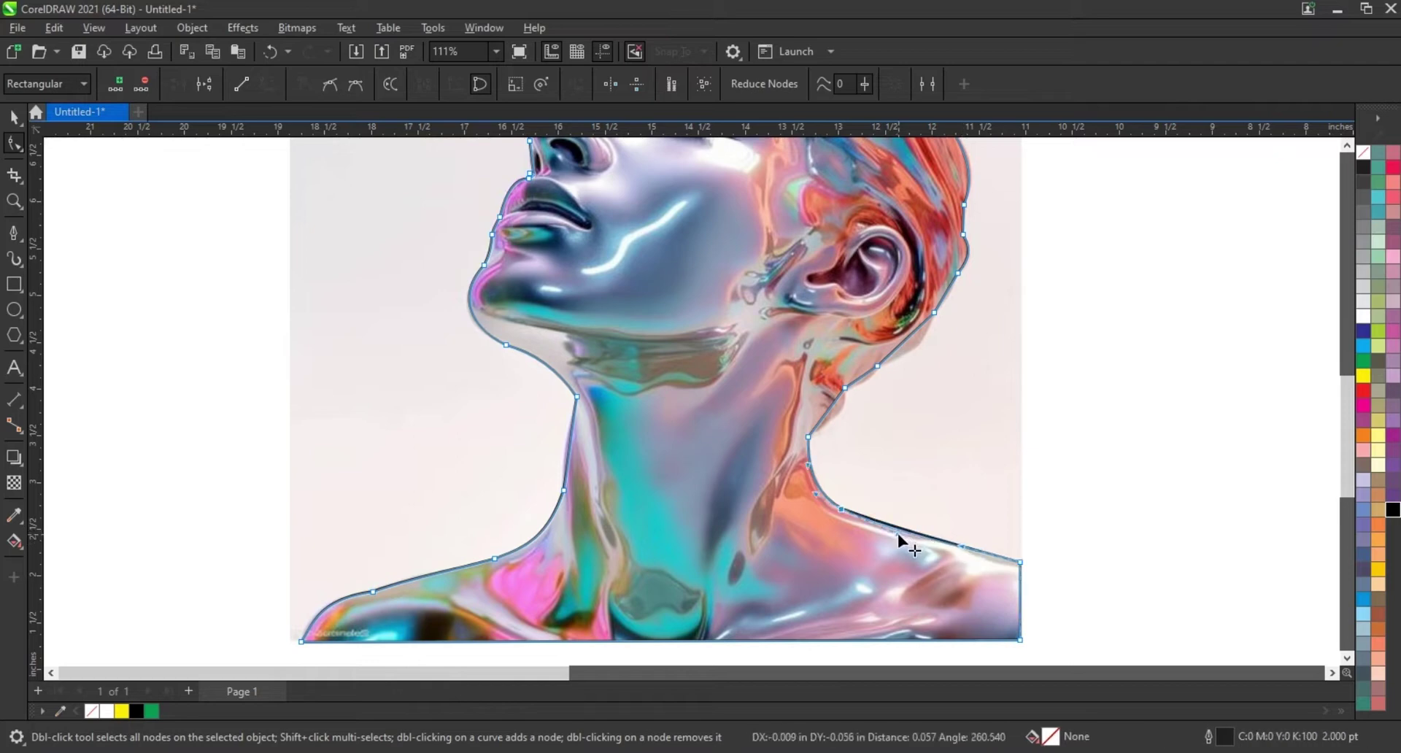
pyautogui.click(839, 409)
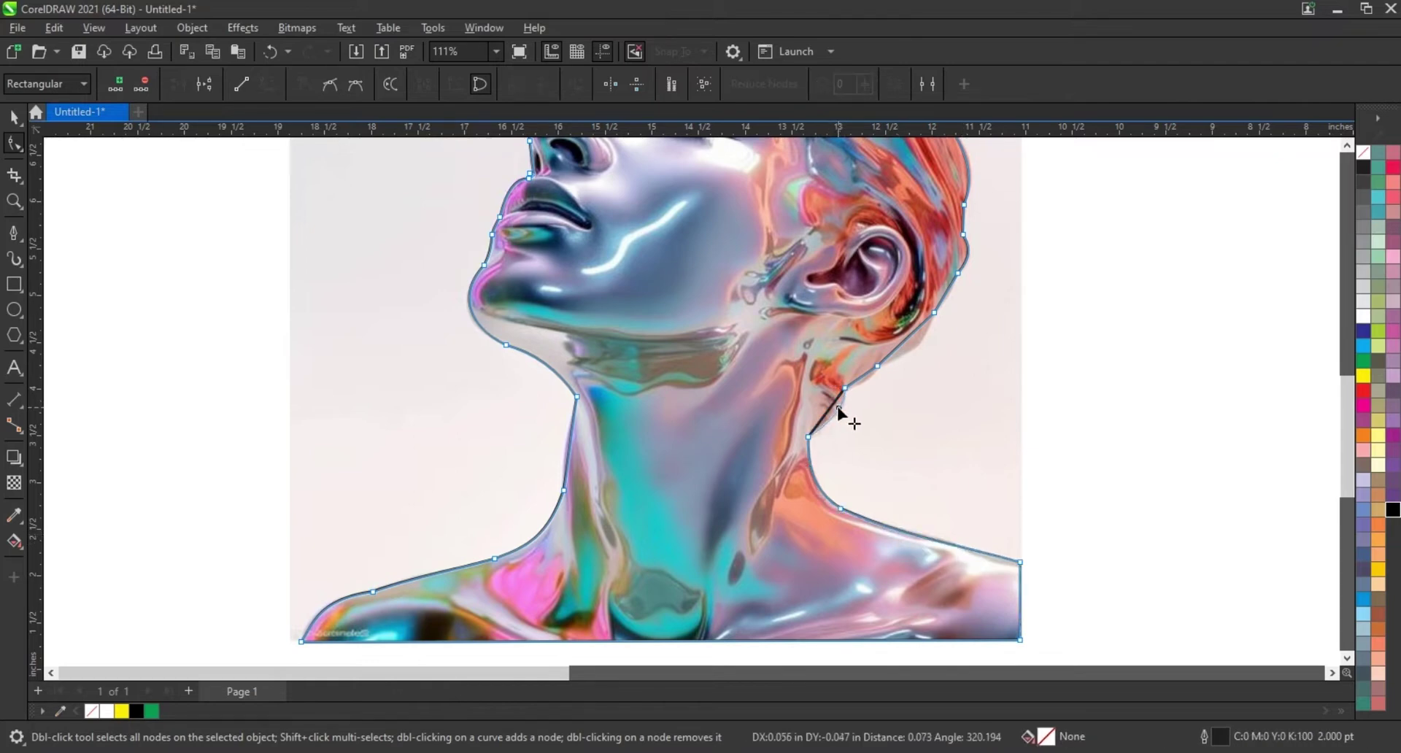
pyautogui.click(863, 382)
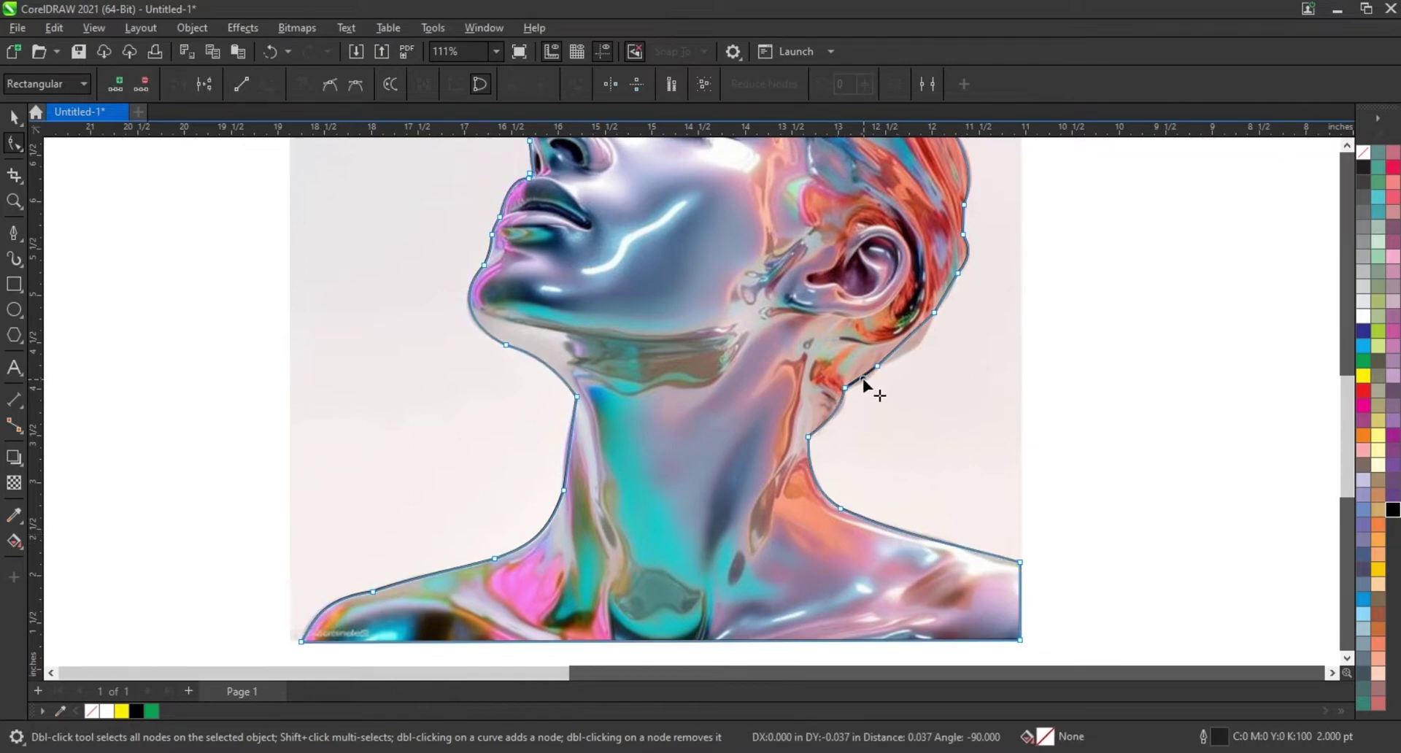
pyautogui.click(905, 340)
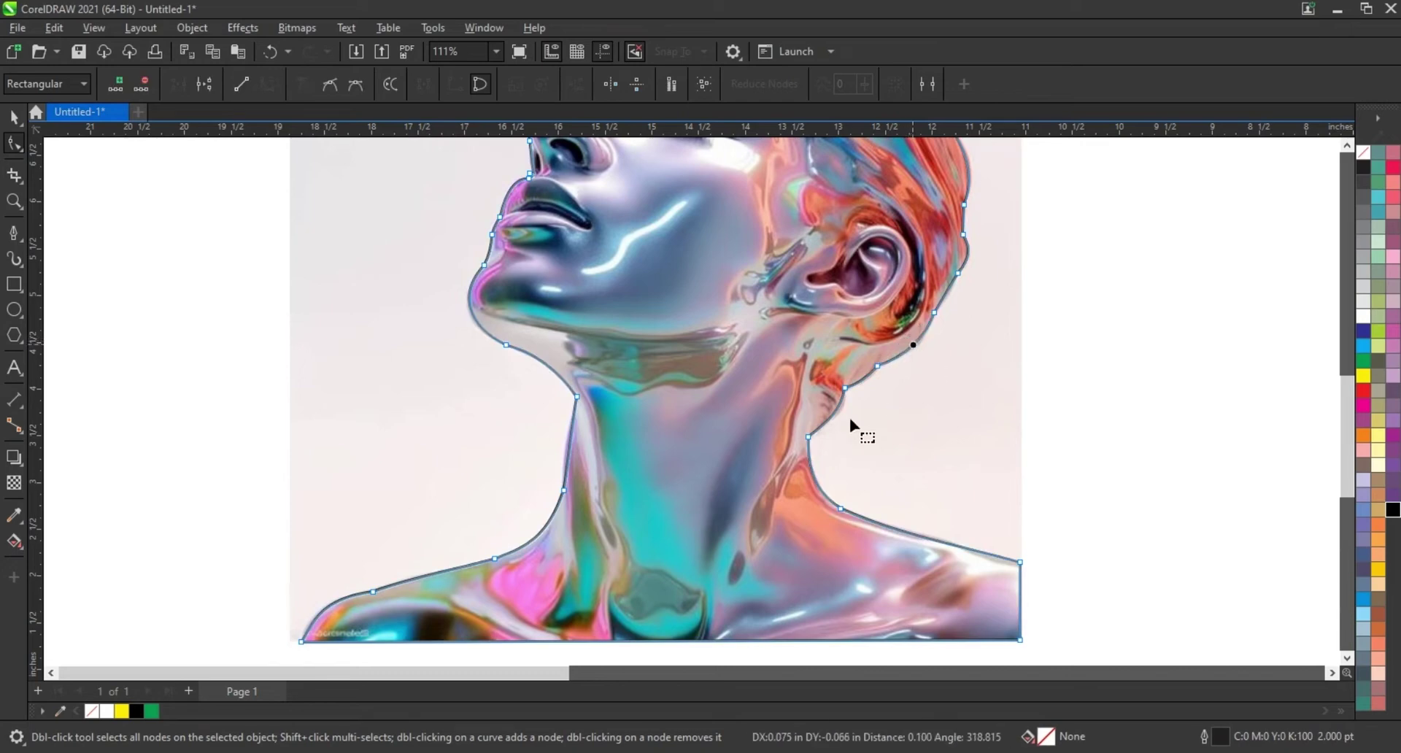
pyautogui.scroll(-2, 759, 481)
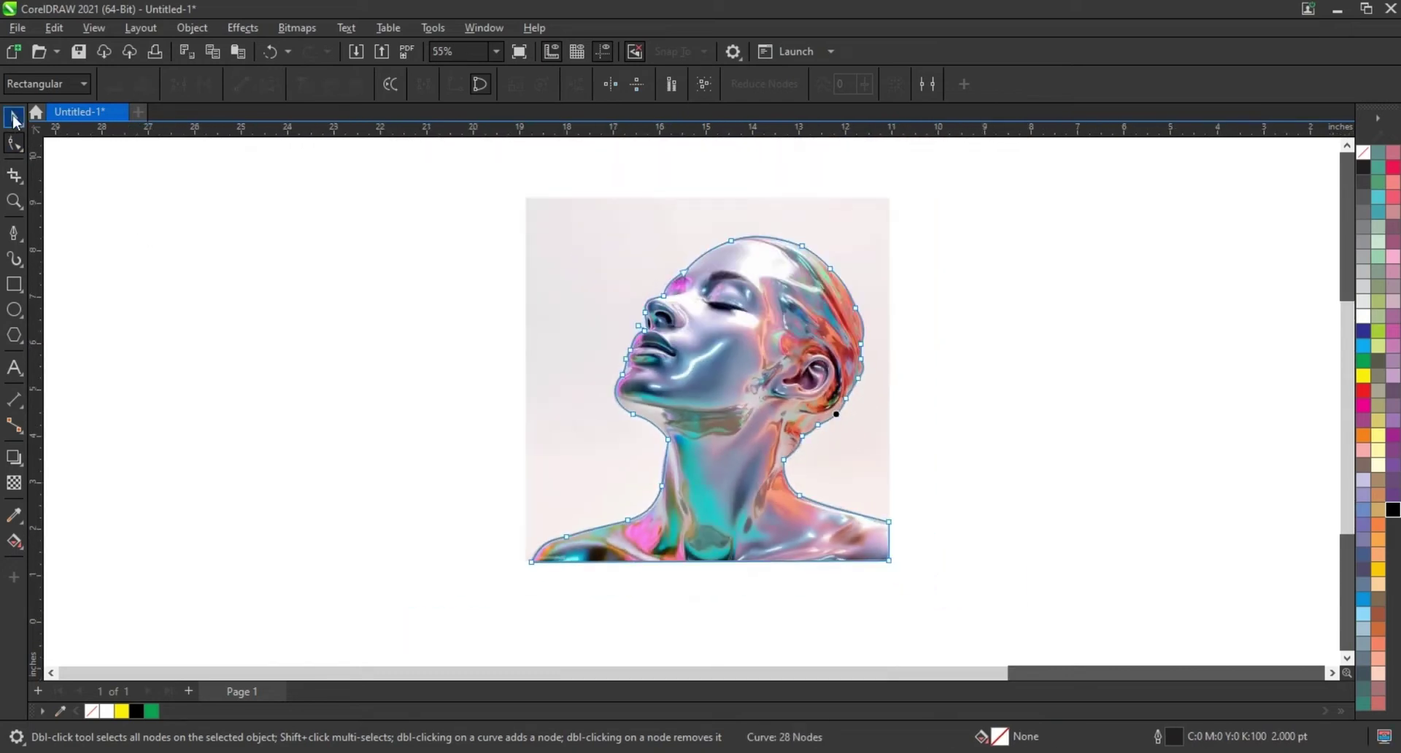
pyautogui.click(14, 116)
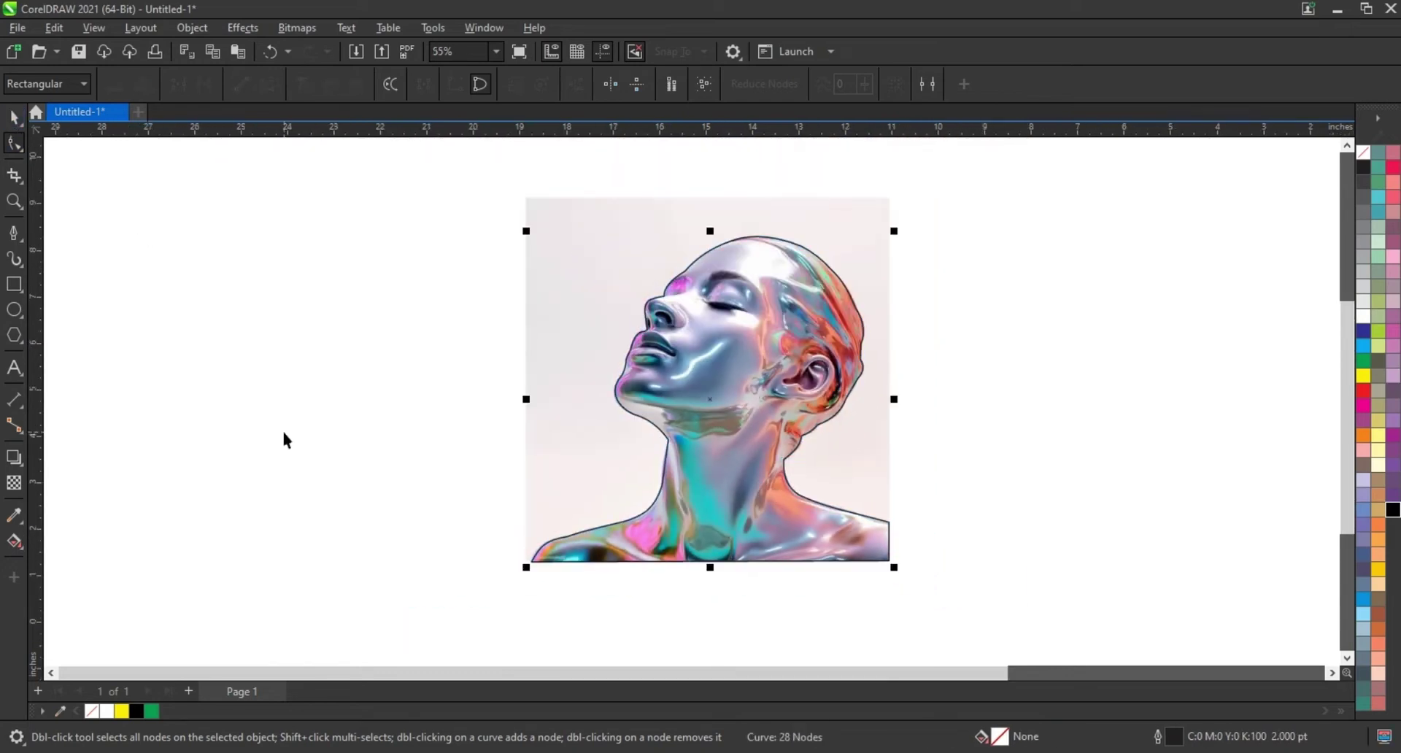
# - Fill the traced silhouette black and PowerClip the portrait photo inside it
pyautogui.click(1391, 511)
pyautogui.click(1125, 527)
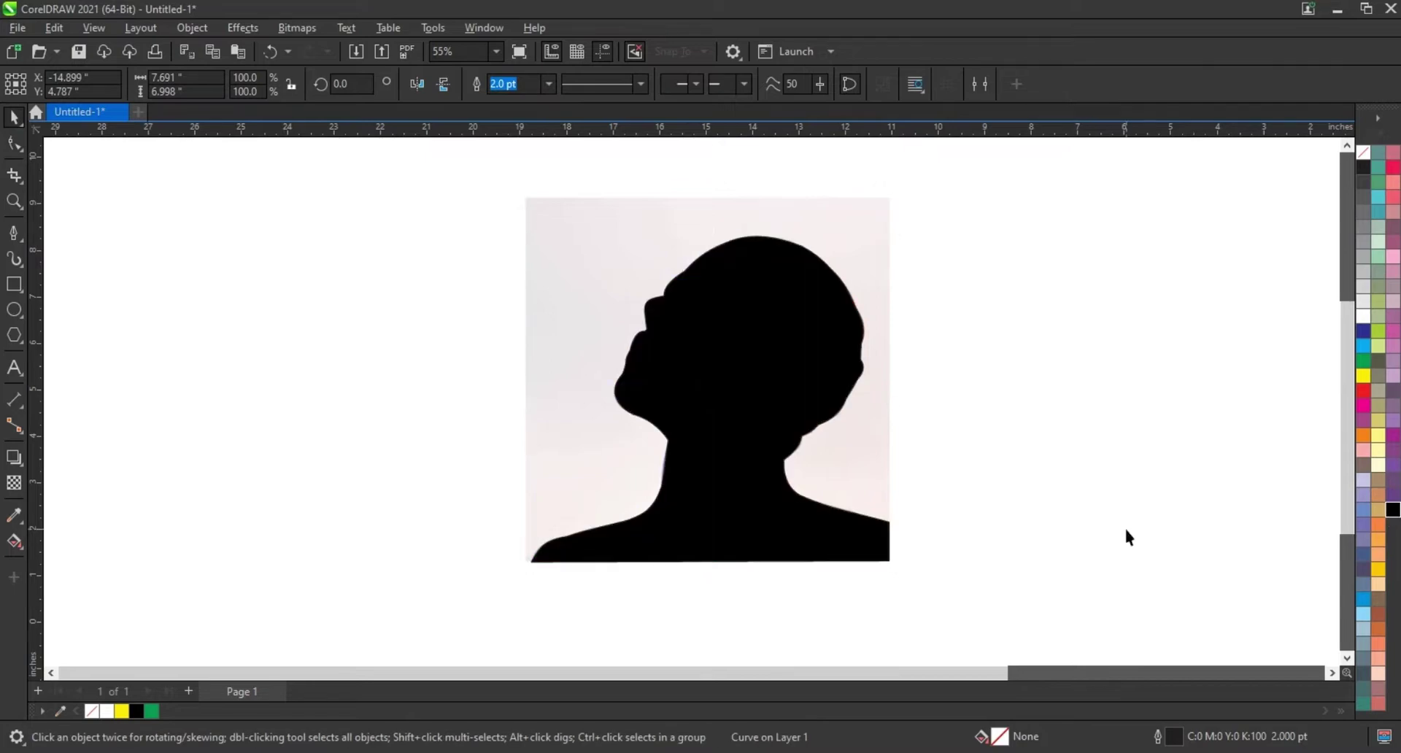
pyautogui.click(866, 255)
pyautogui.rightClick(866, 253)
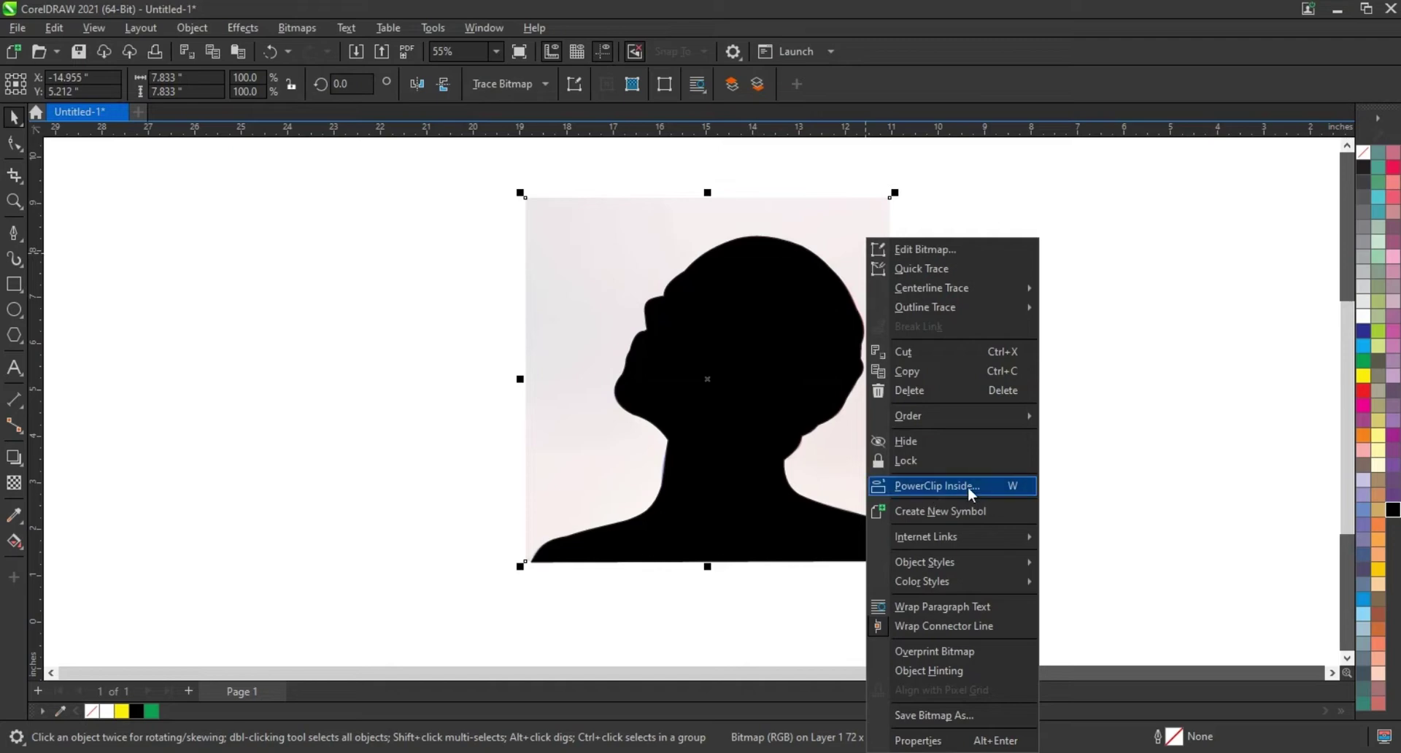
pyautogui.click(882, 214)
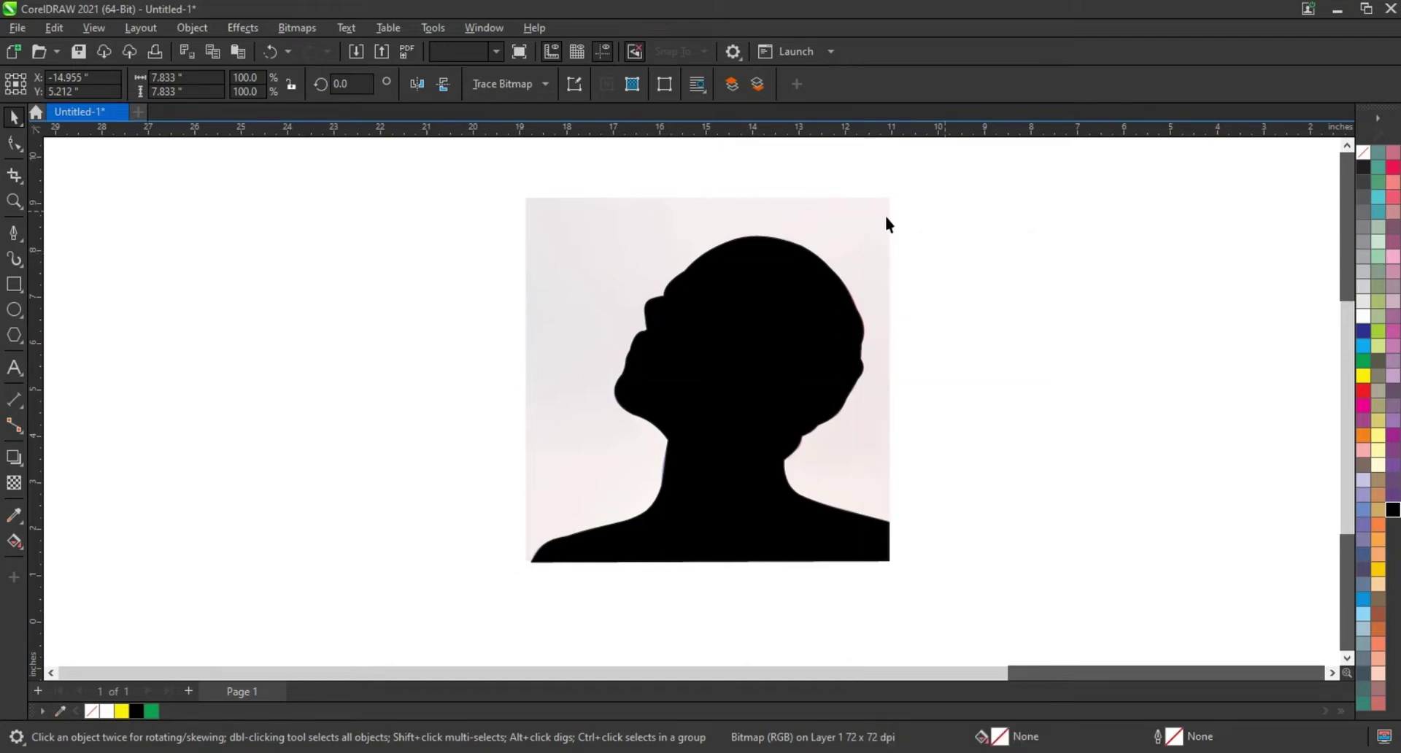
pyautogui.click(240, 29)
pyautogui.moveTo(191, 27)
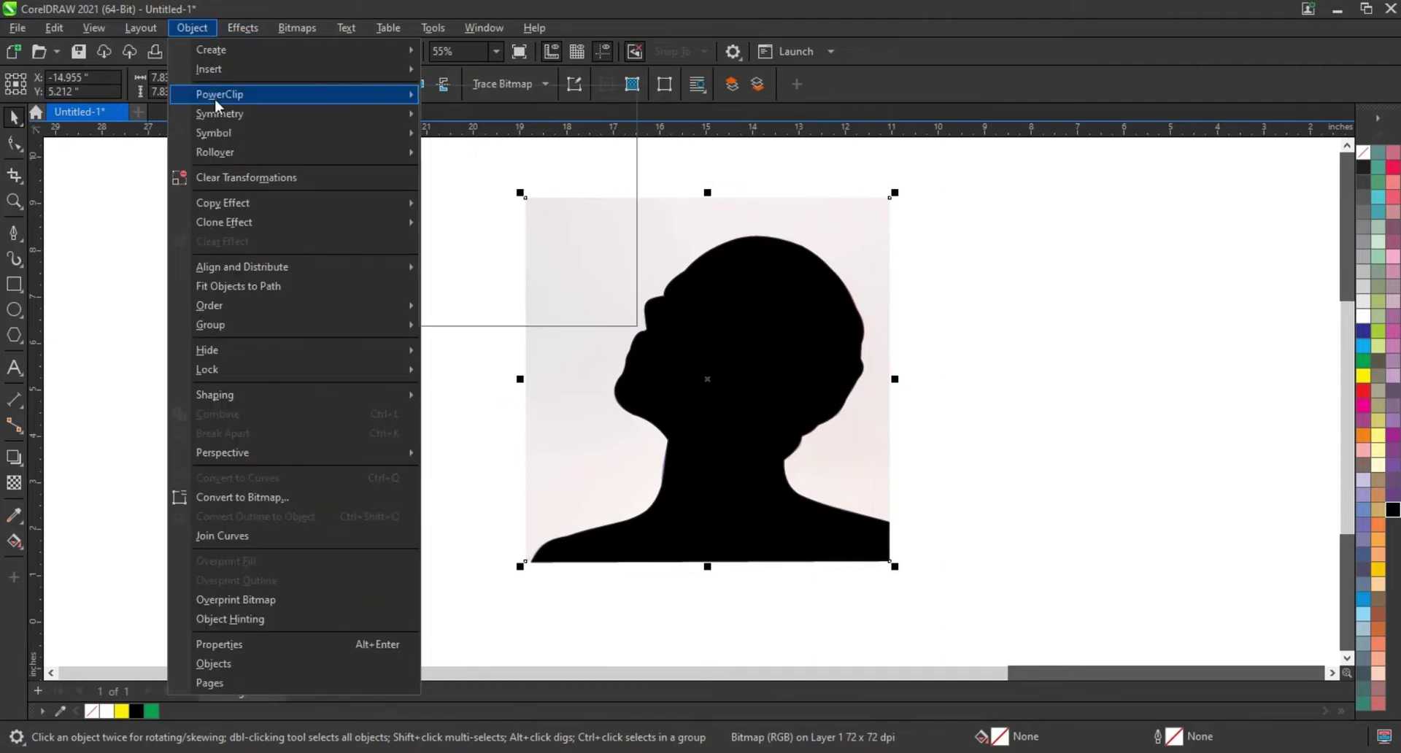
pyautogui.moveTo(219, 94)
pyautogui.click(476, 99)
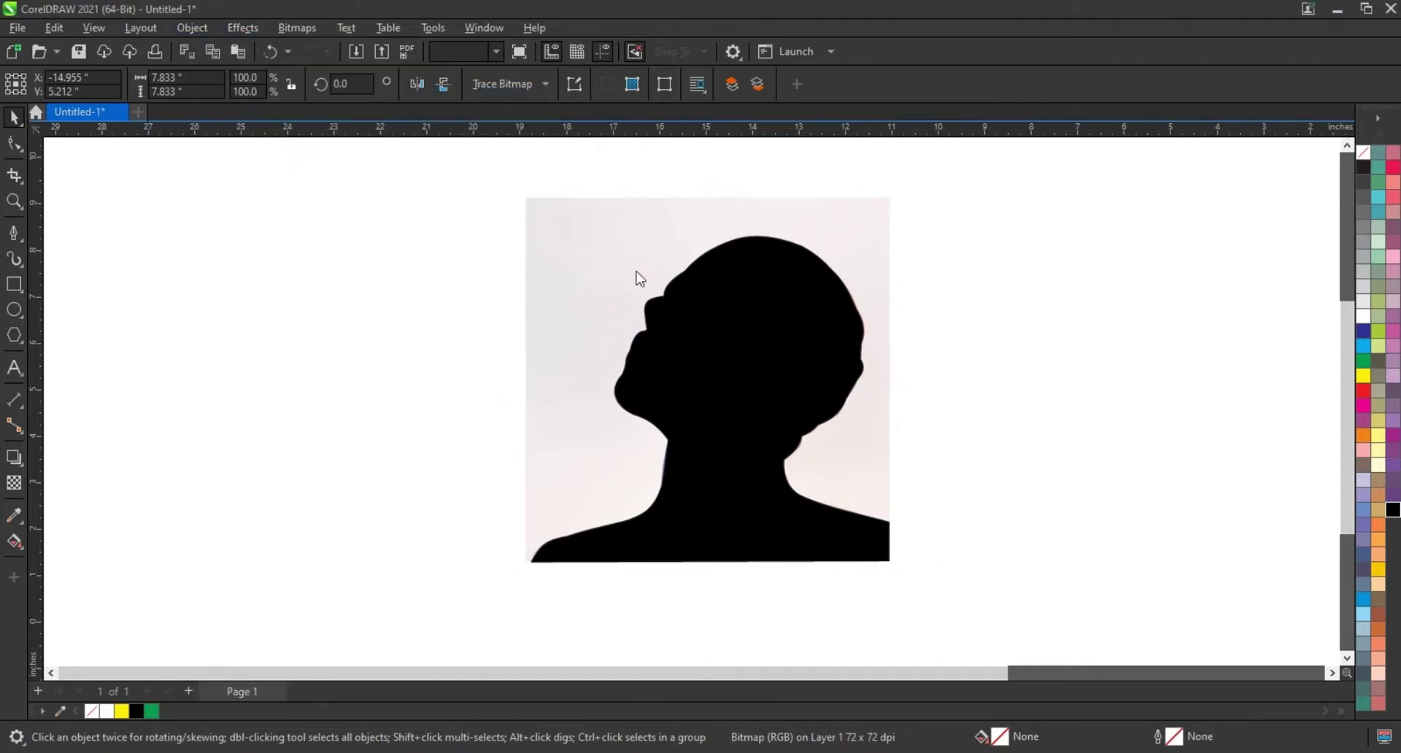
pyautogui.click(728, 338)
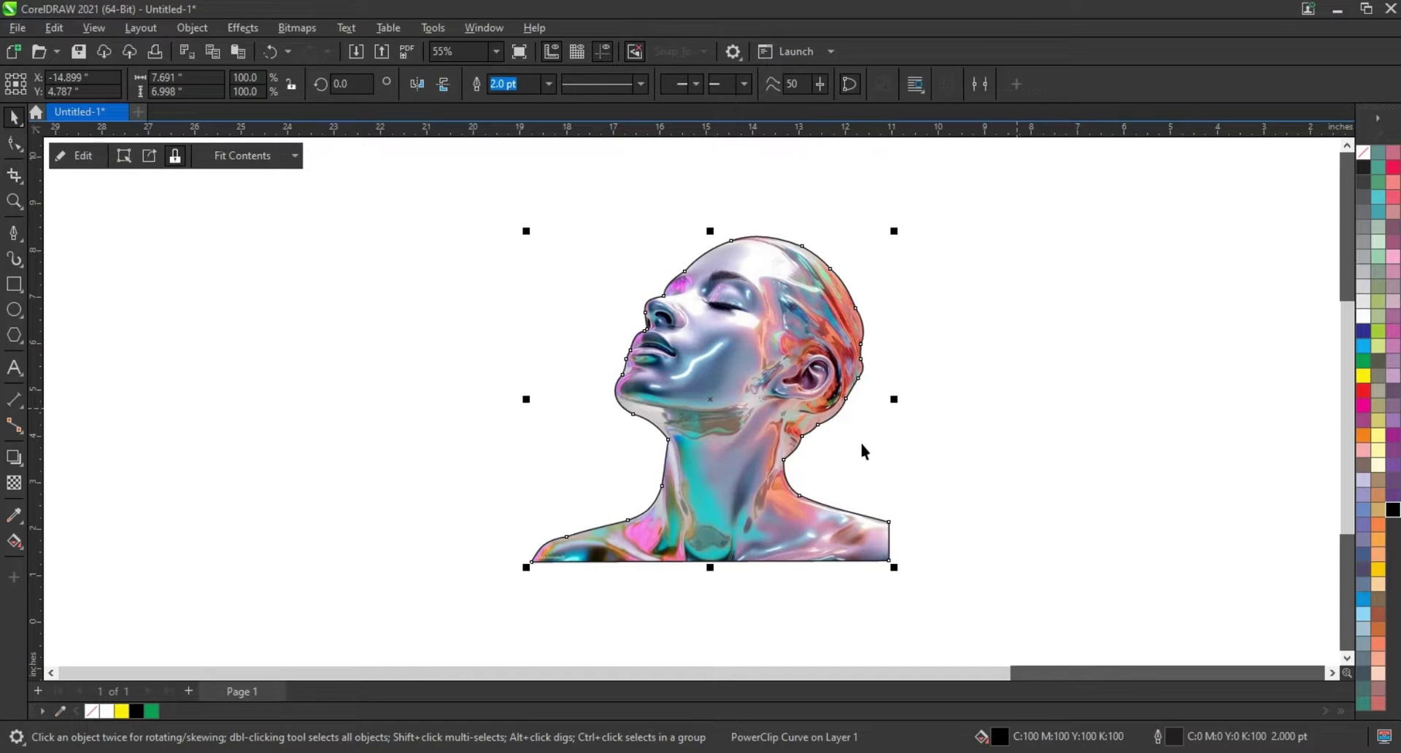
# - Draw a black-filled rectangle framing the clipped head
pyautogui.click(839, 435)
pyautogui.scroll(-2, 734, 411)
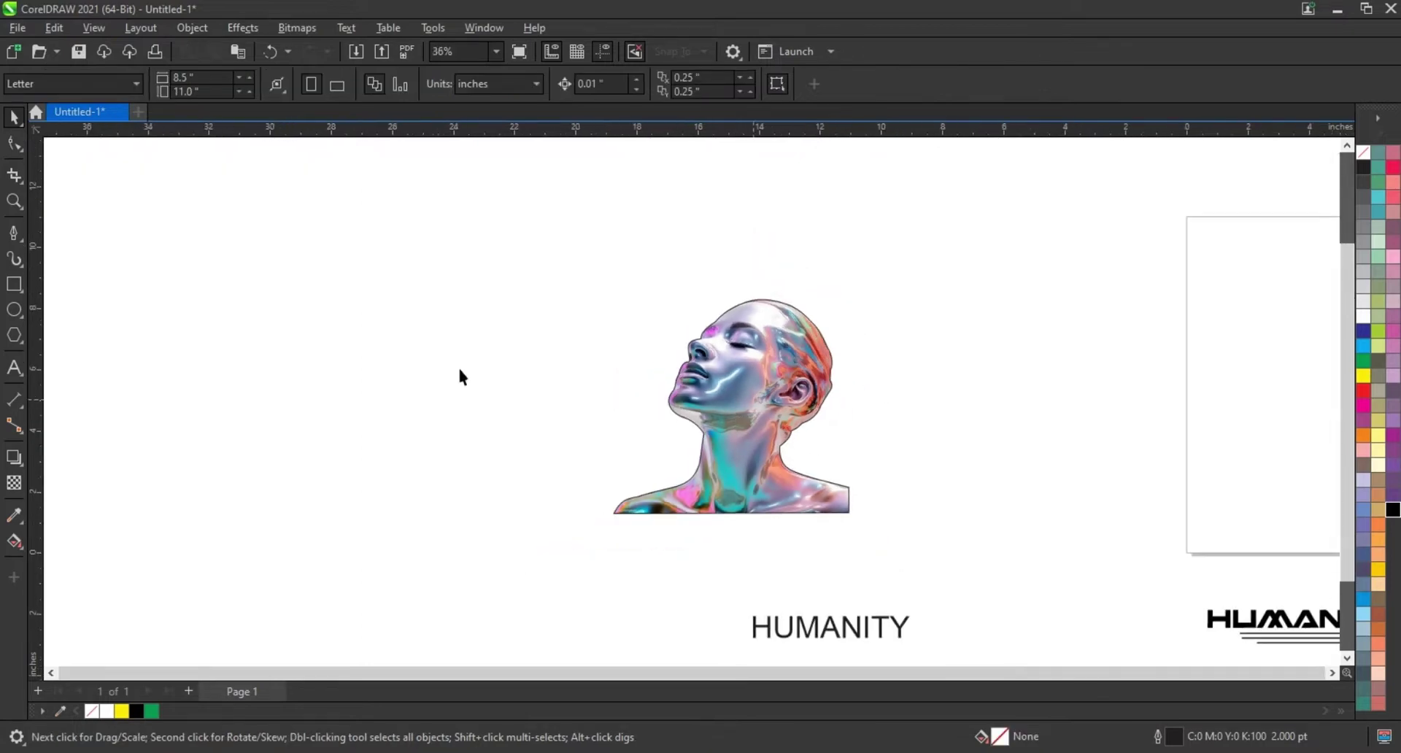
pyautogui.click(13, 284)
pyautogui.moveTo(602, 198); pyautogui.dragTo(849, 519)
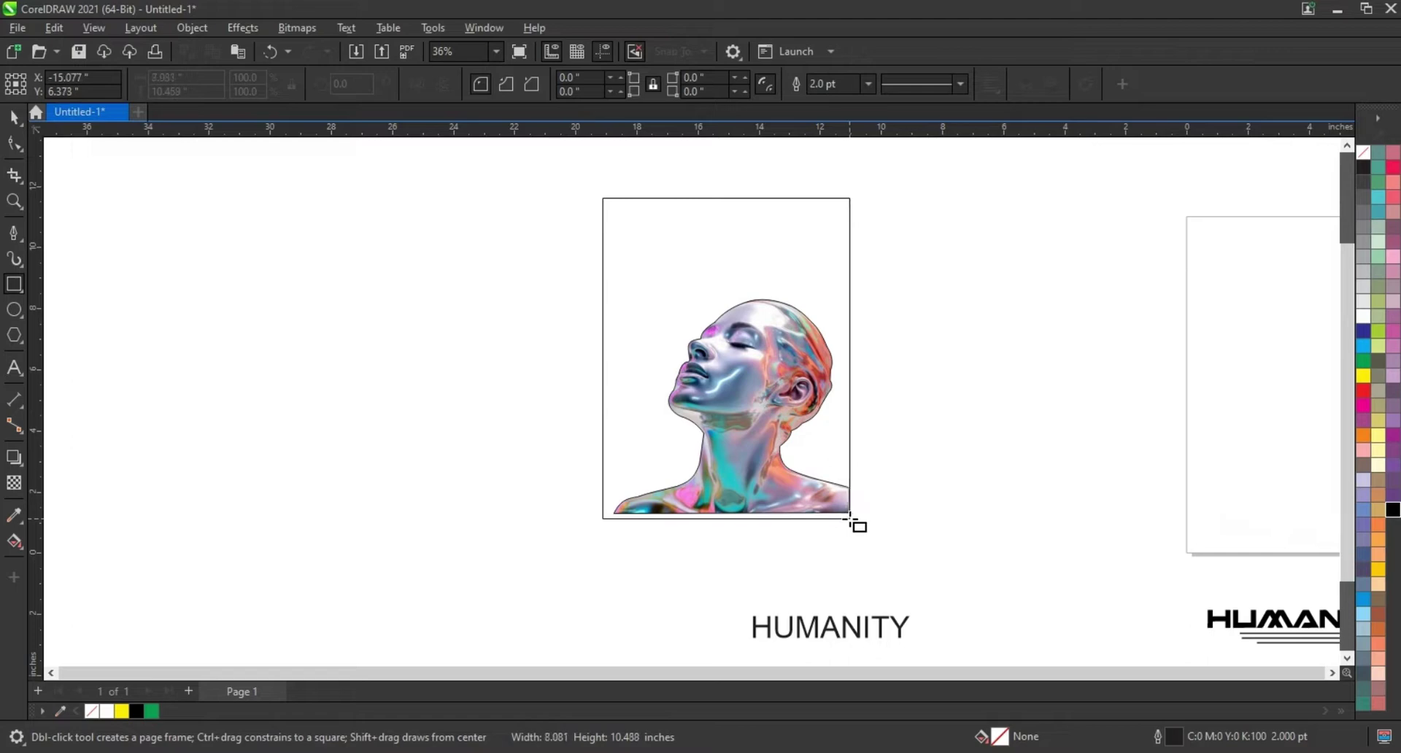
pyautogui.click(14, 119)
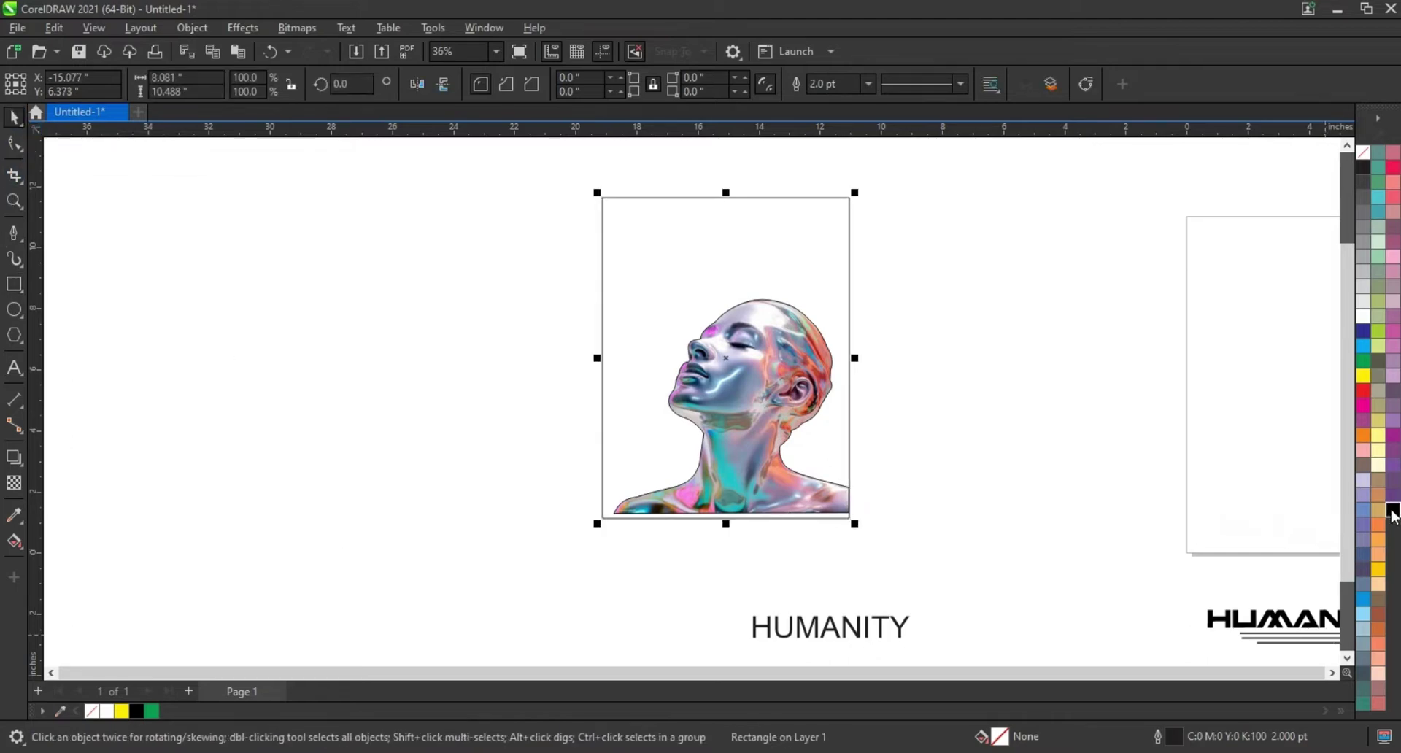
pyautogui.click(1392, 510)
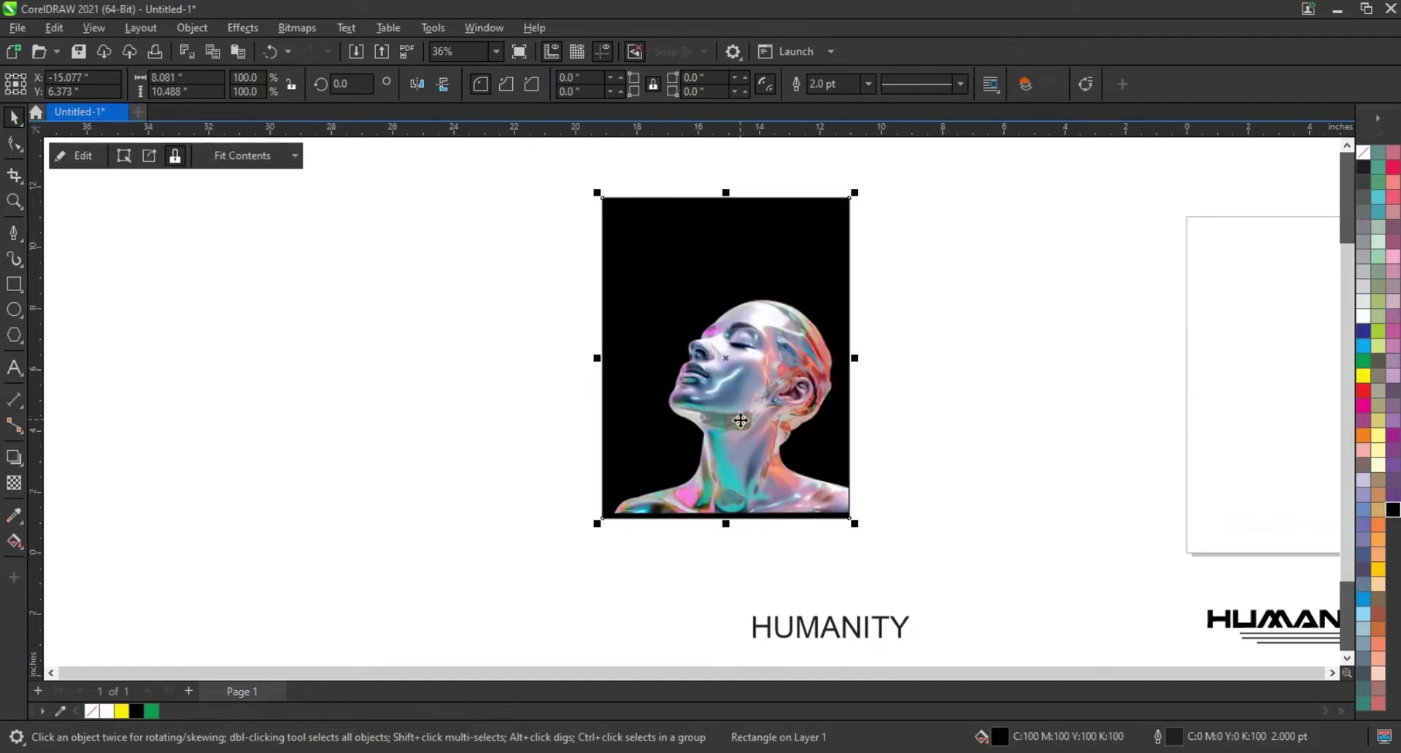
# - Remove the head's outline, stretch the rectangle below the shoulders, and adjust the clipped head's size
pyautogui.rightClick(1357, 168)
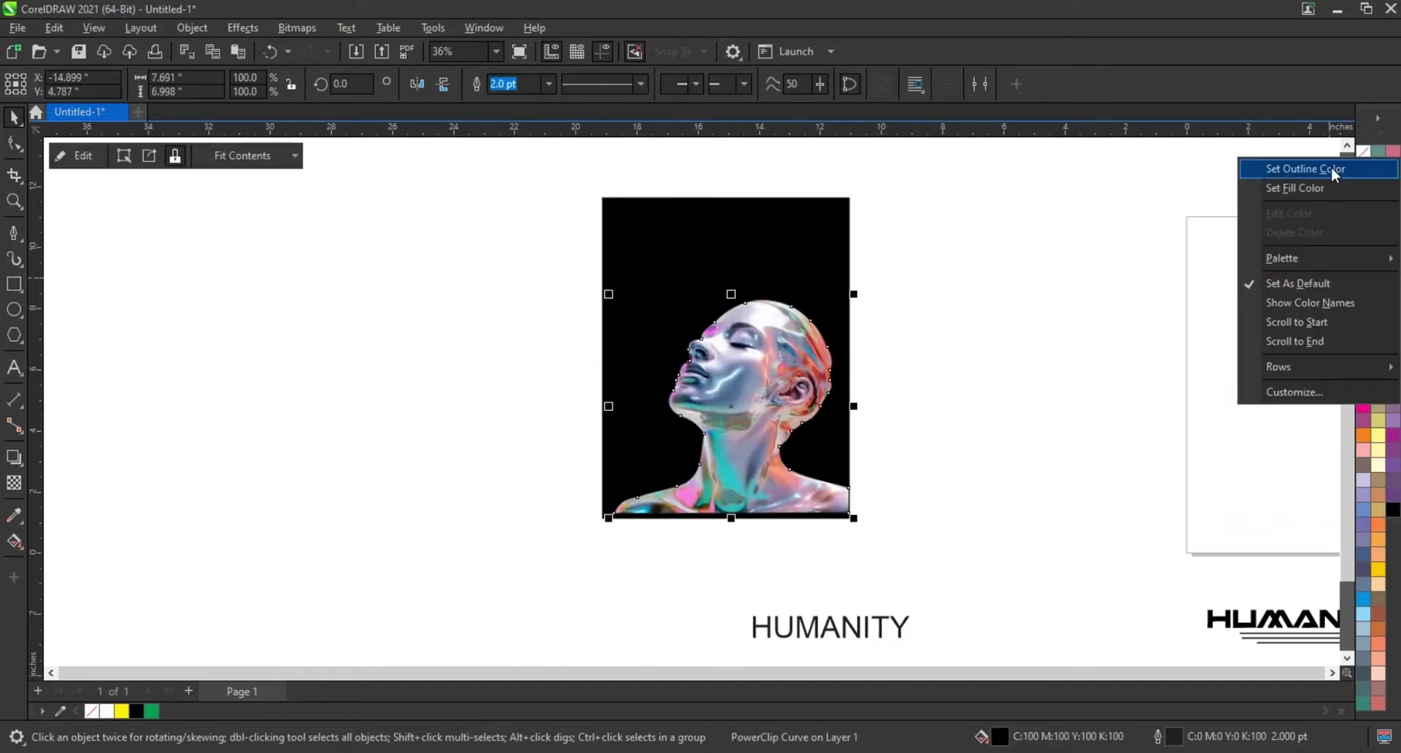
pyautogui.click(688, 302)
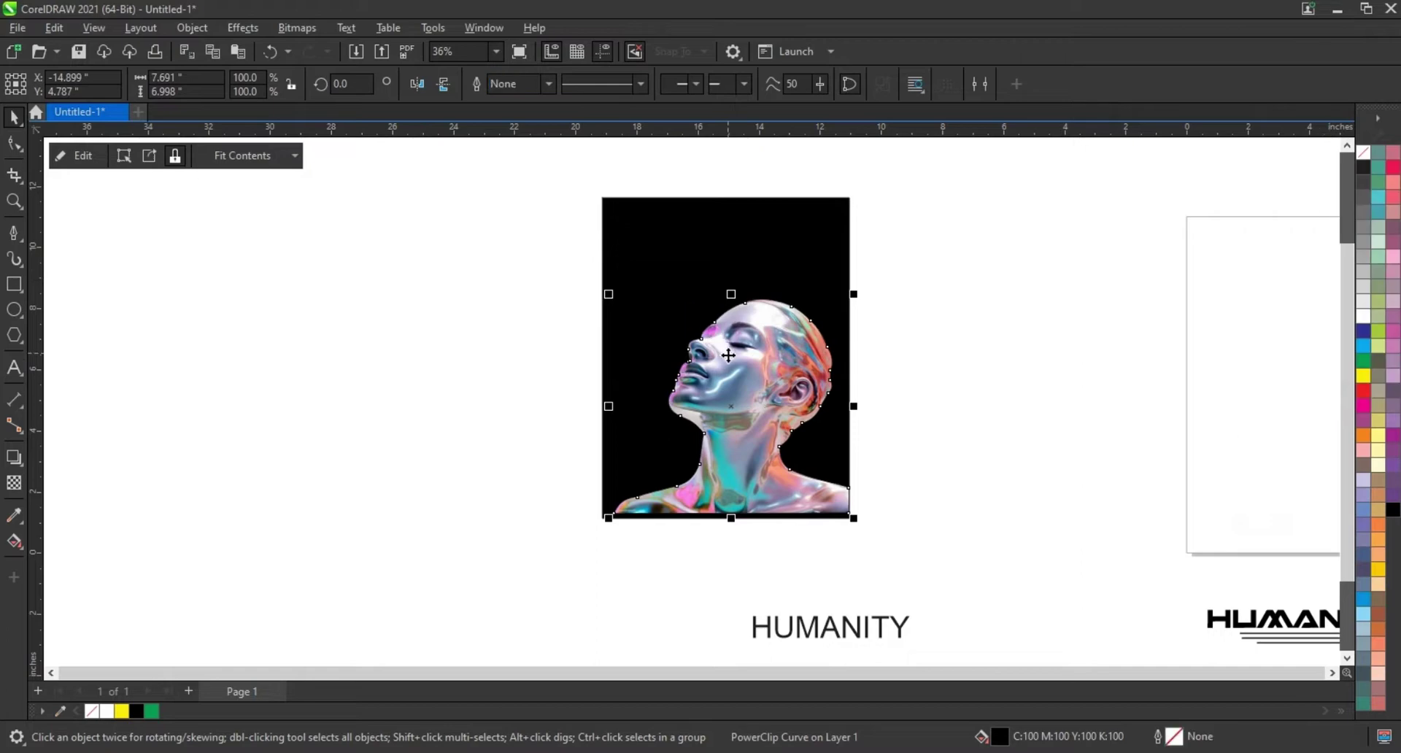
pyautogui.moveTo(730, 518); pyautogui.dragTo(725, 576)
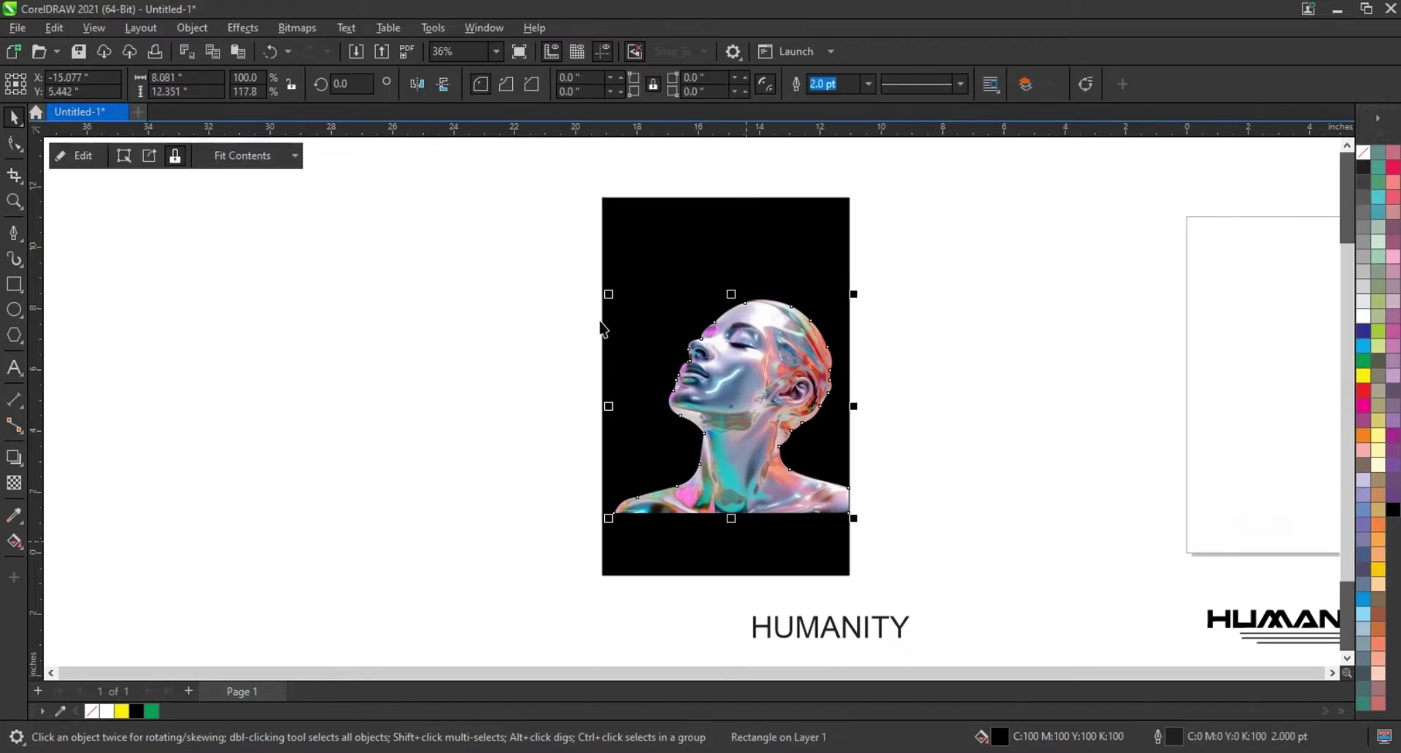
pyautogui.moveTo(604, 291); pyautogui.dragTo(596, 286)
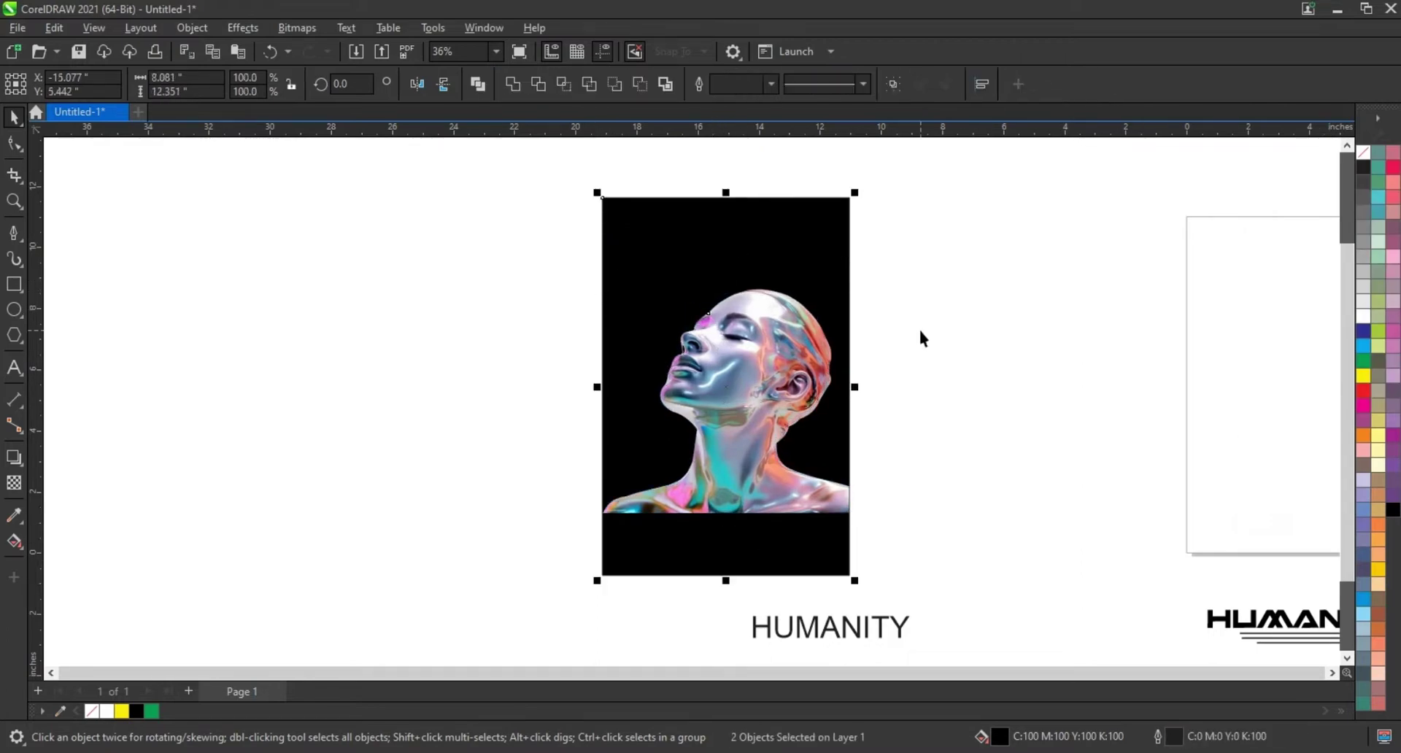
pyautogui.moveTo(852, 285); pyautogui.dragTo(861, 290)
pyautogui.click(732, 212)
pyautogui.moveTo(726, 197); pyautogui.dragTo(726, 252)
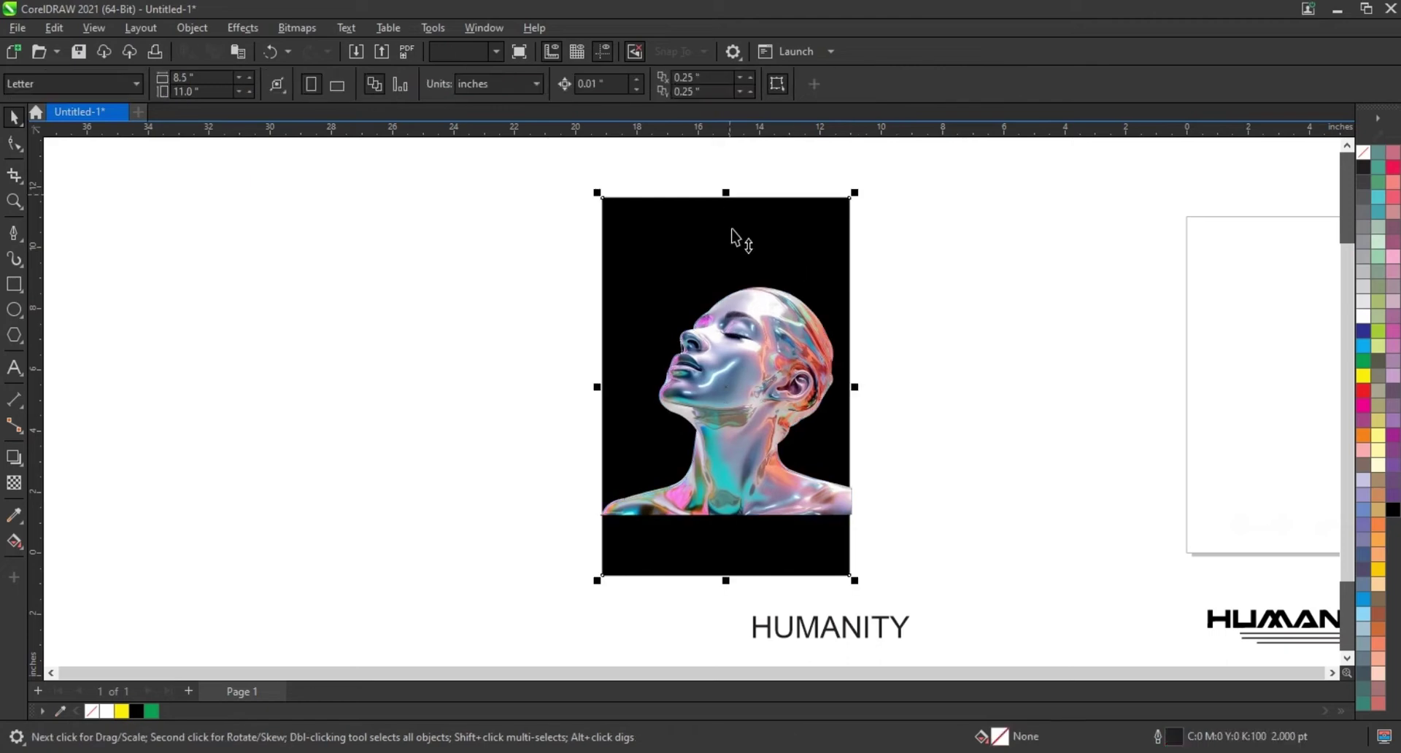
# - Place a white copy of the HUMANITY logo on the poster and scale it up slightly
pyautogui.scroll(-1, 494, 456)
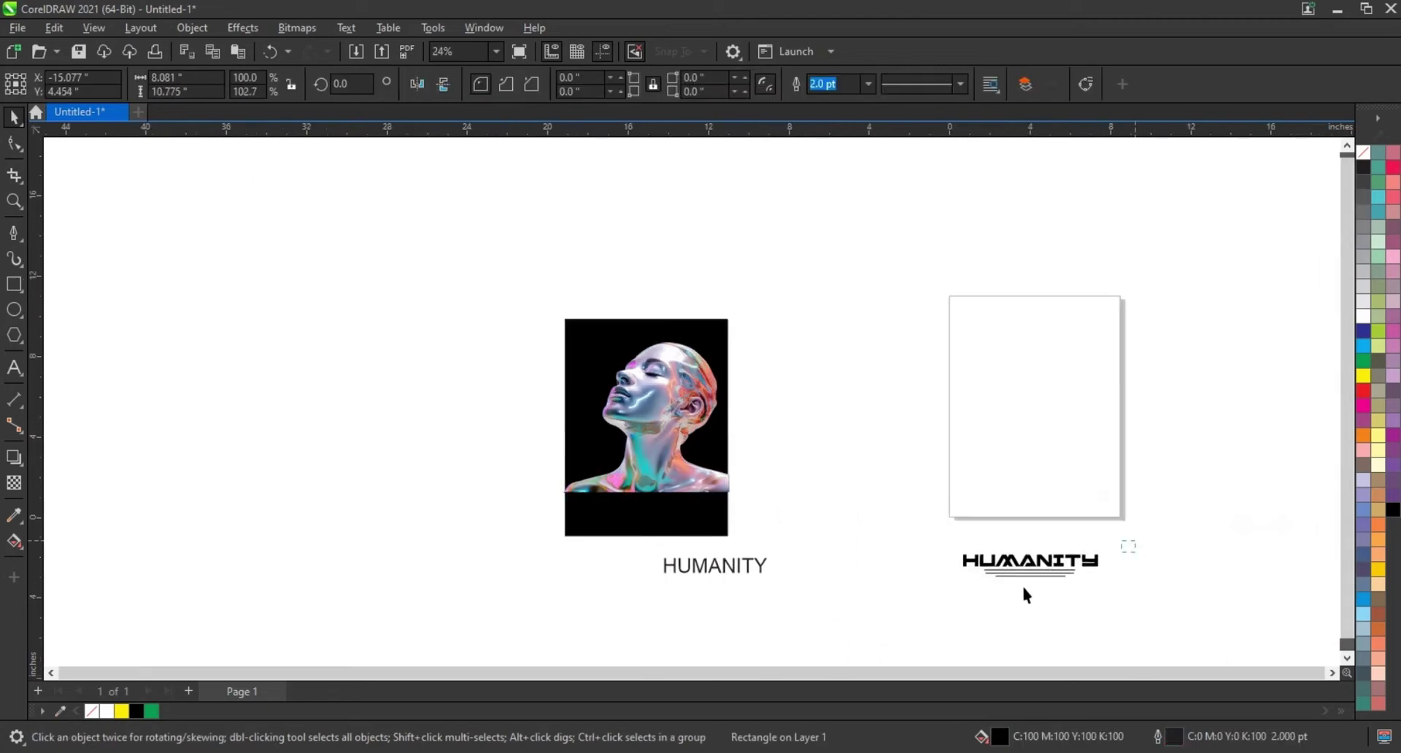
pyautogui.moveTo(1032, 576); pyautogui.dragTo(661, 531)
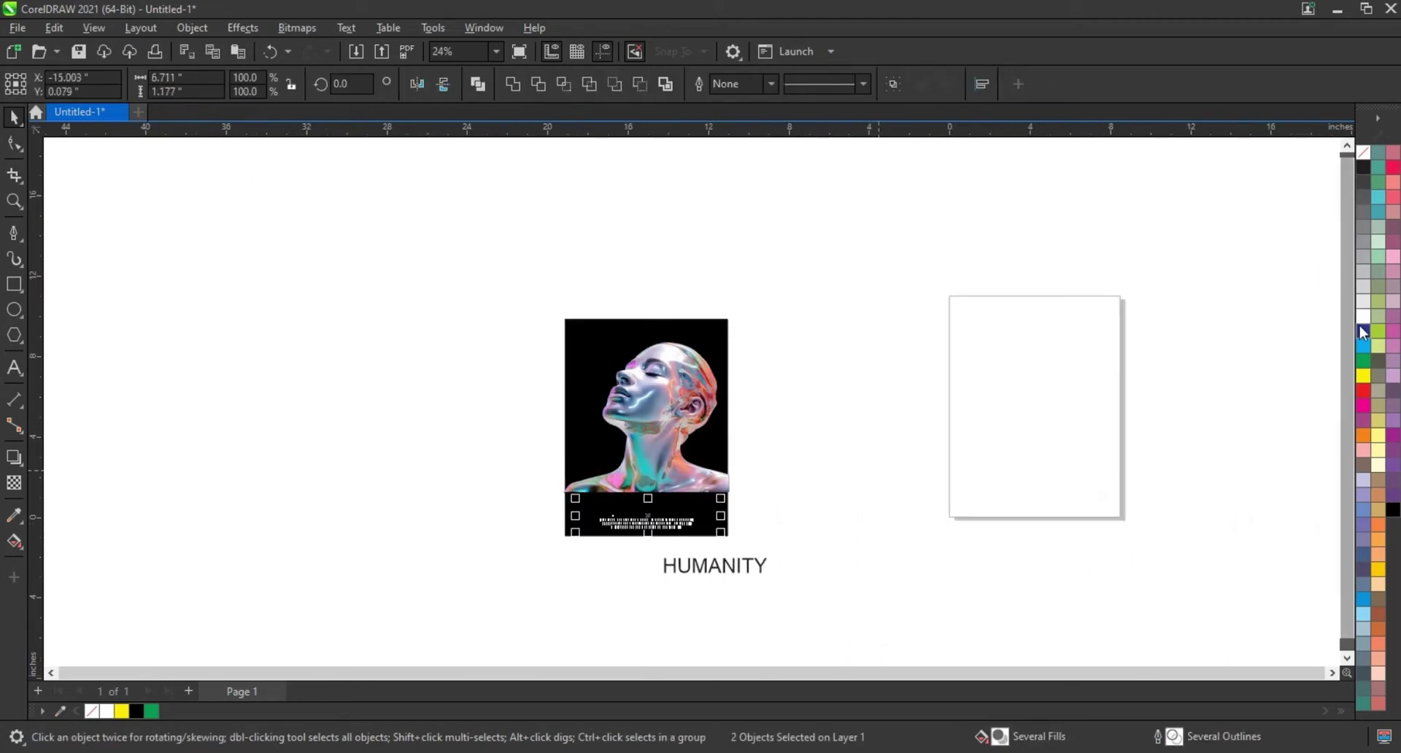
pyautogui.click(1362, 316)
pyautogui.hotkey('shift', 'F2')
pyautogui.click(868, 584)
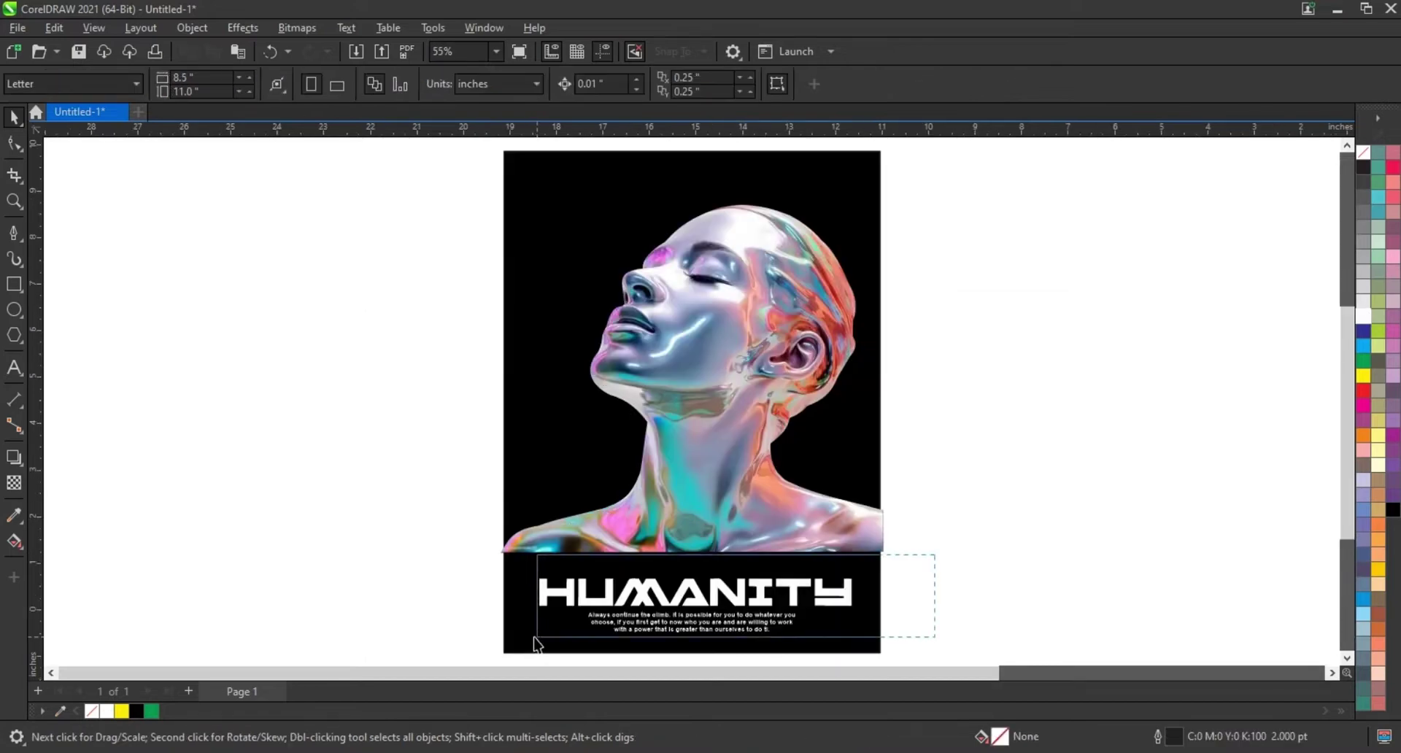
pyautogui.moveTo(873, 582); pyautogui.dragTo(880, 575)
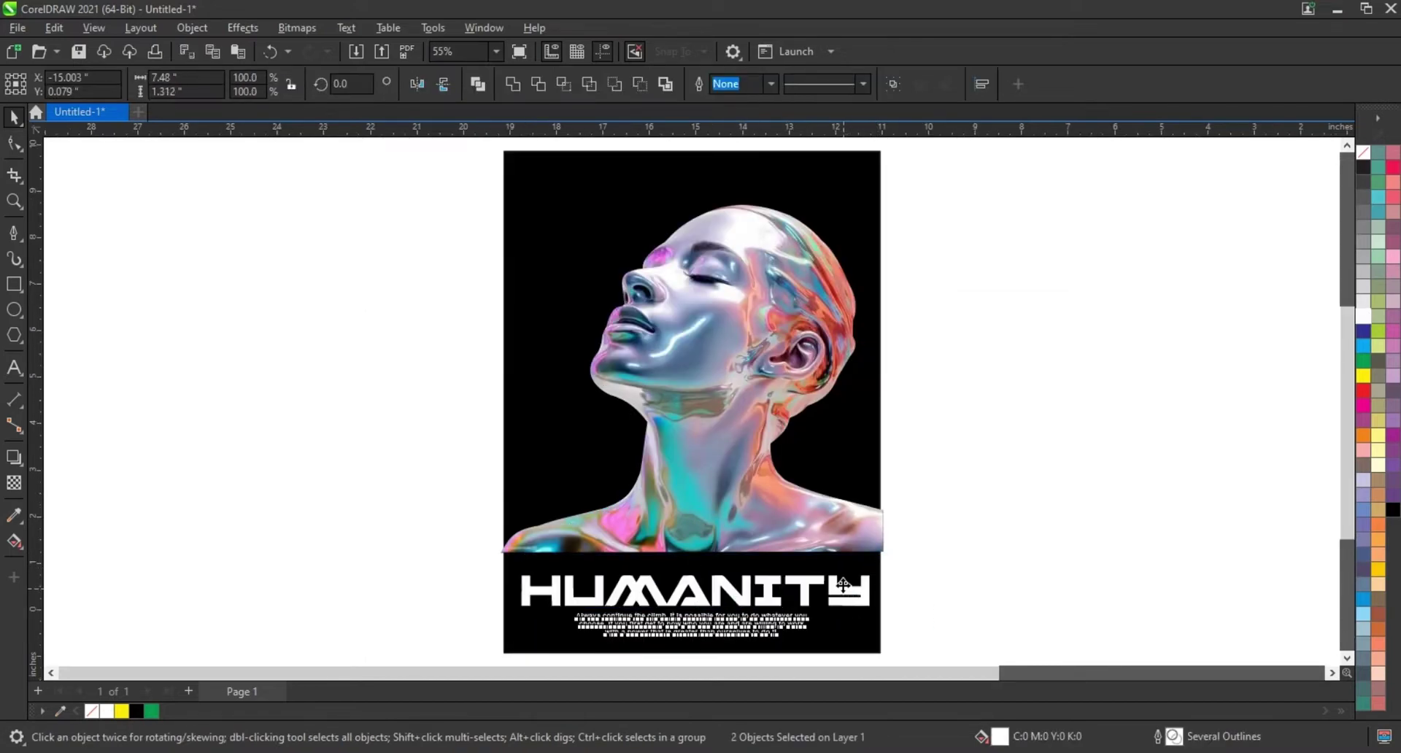
# - Enlarge the slogan paragraph under the logo to about 126%
pyautogui.press('Tab')
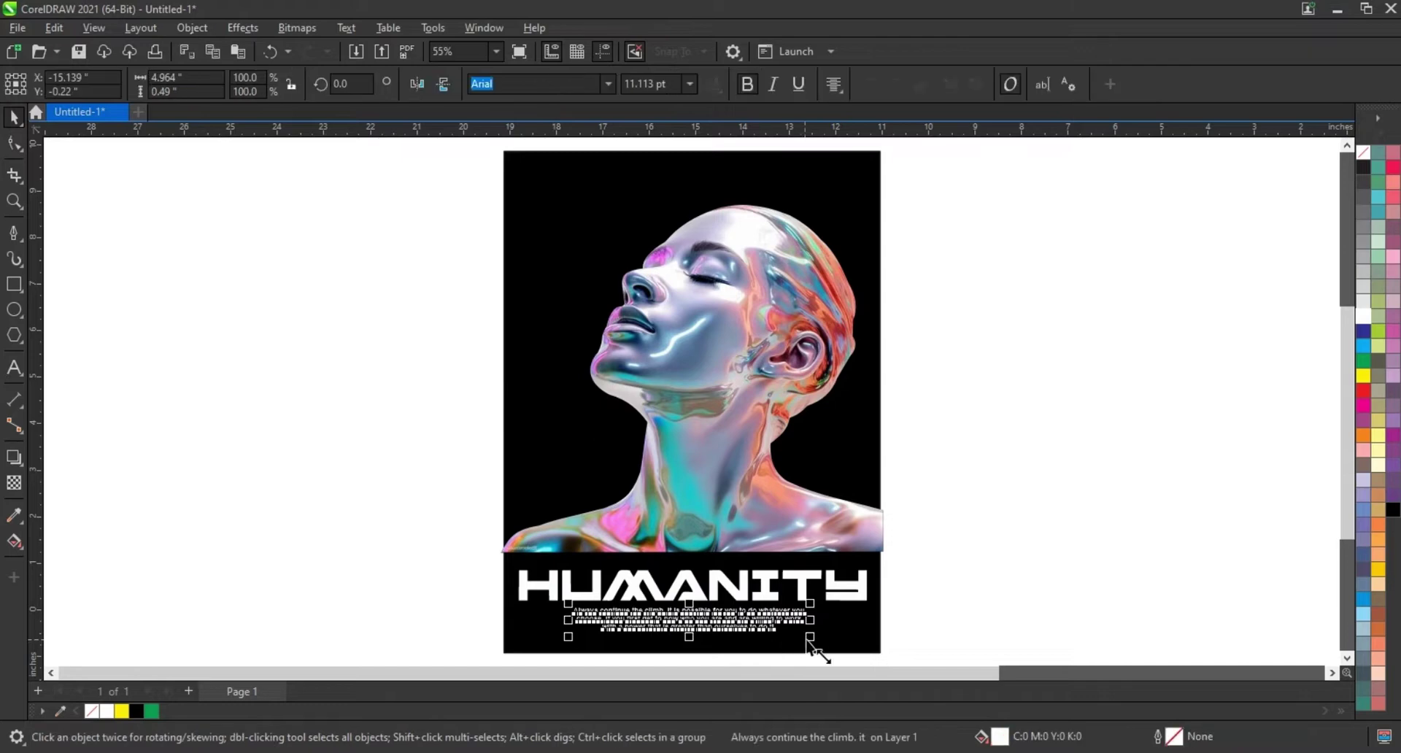
pyautogui.moveTo(837, 649); pyautogui.dragTo(841, 652)
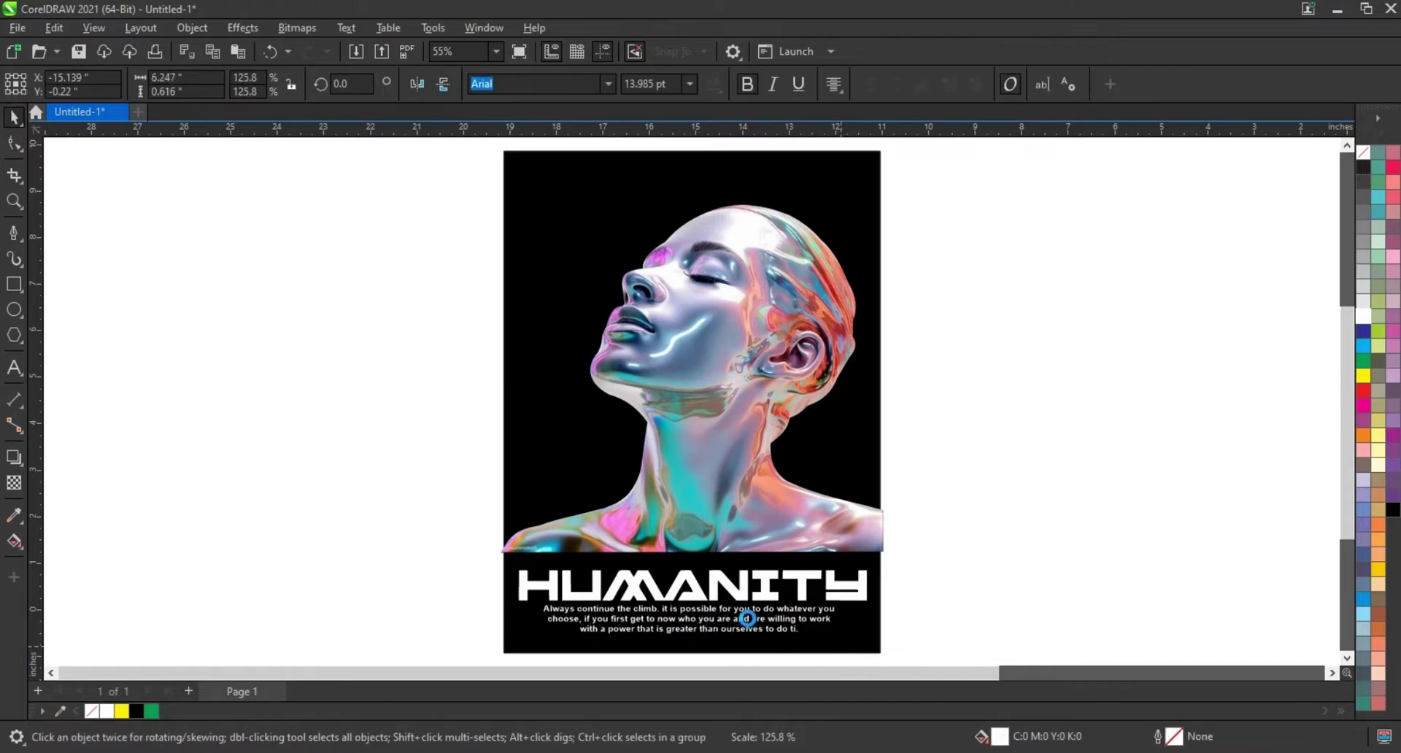
pyautogui.click(926, 540)
# - Move the spare HUMANITY word from below the poster onto the poster's top
pyautogui.scroll(-1, 925, 540)
pyautogui.scroll(-1, 587, 513)
pyautogui.scroll(-2, 587, 512)
pyautogui.click(722, 600)
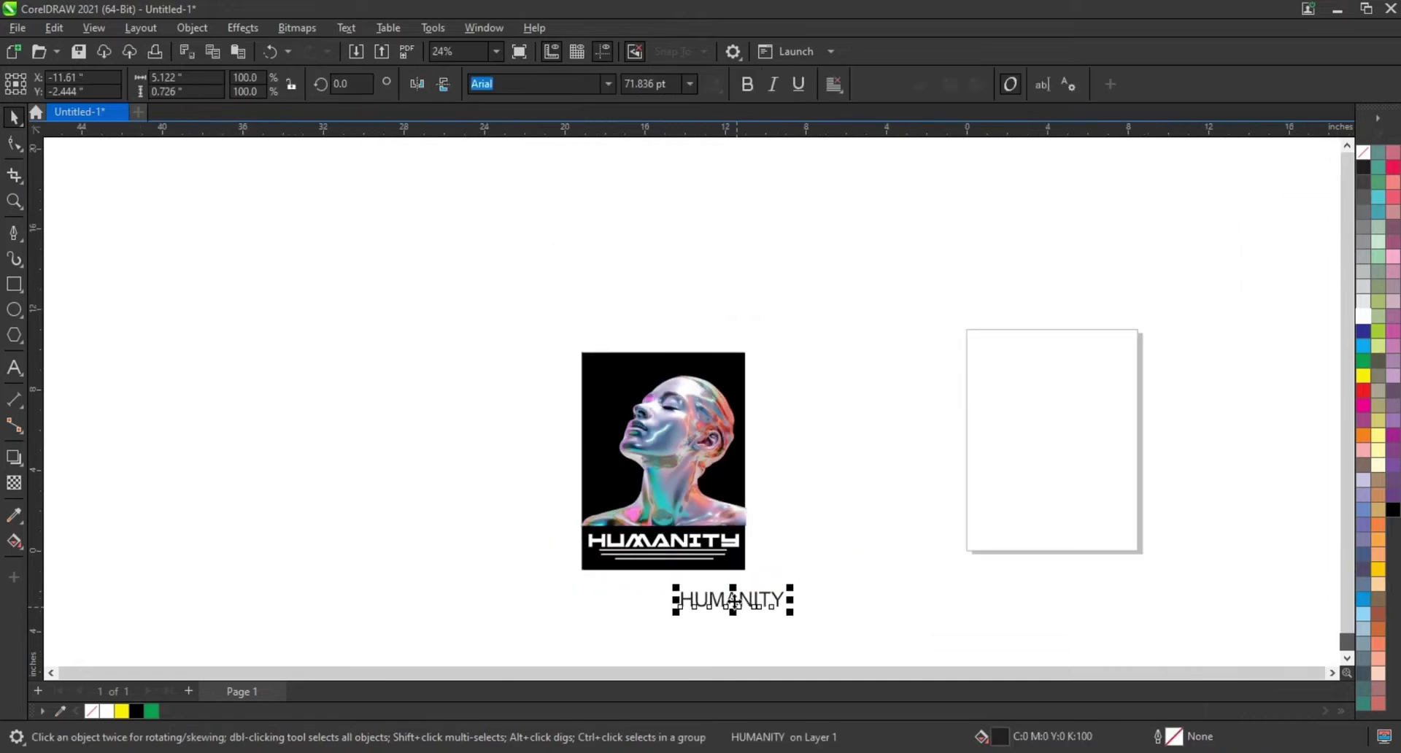
pyautogui.moveTo(723, 600); pyautogui.dragTo(660, 392)
# - Colour the HUMANITY word yellow and convert it to curves
pyautogui.click(1363, 376)
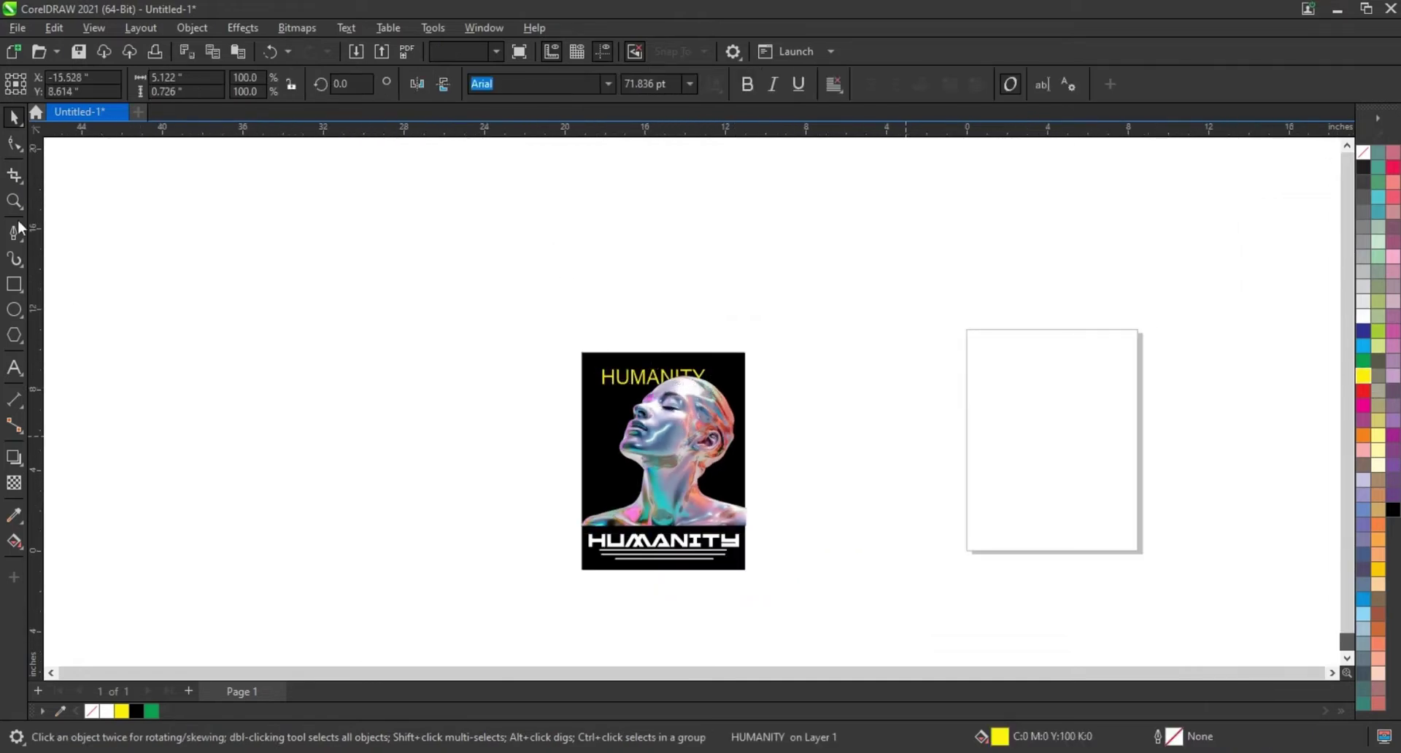
pyautogui.hotkey('ctrl', 'q')
pyautogui.press('z')
pyautogui.moveTo(563, 344); pyautogui.dragTo(813, 572)
# - Drag the letters' bottom nodes down so HUMANITY stretches into tall columns
pyautogui.press('F10')
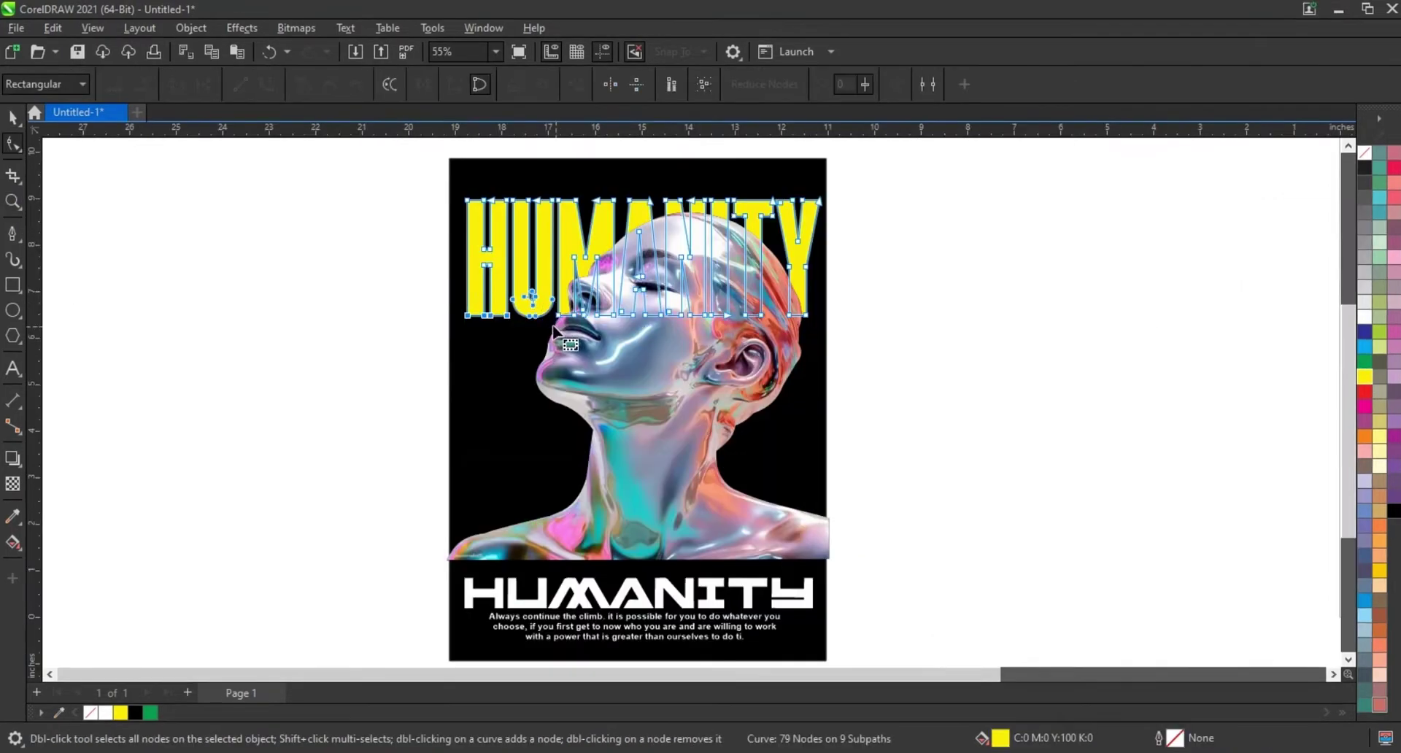
pyautogui.moveTo(553, 316); pyautogui.dragTo(566, 535)
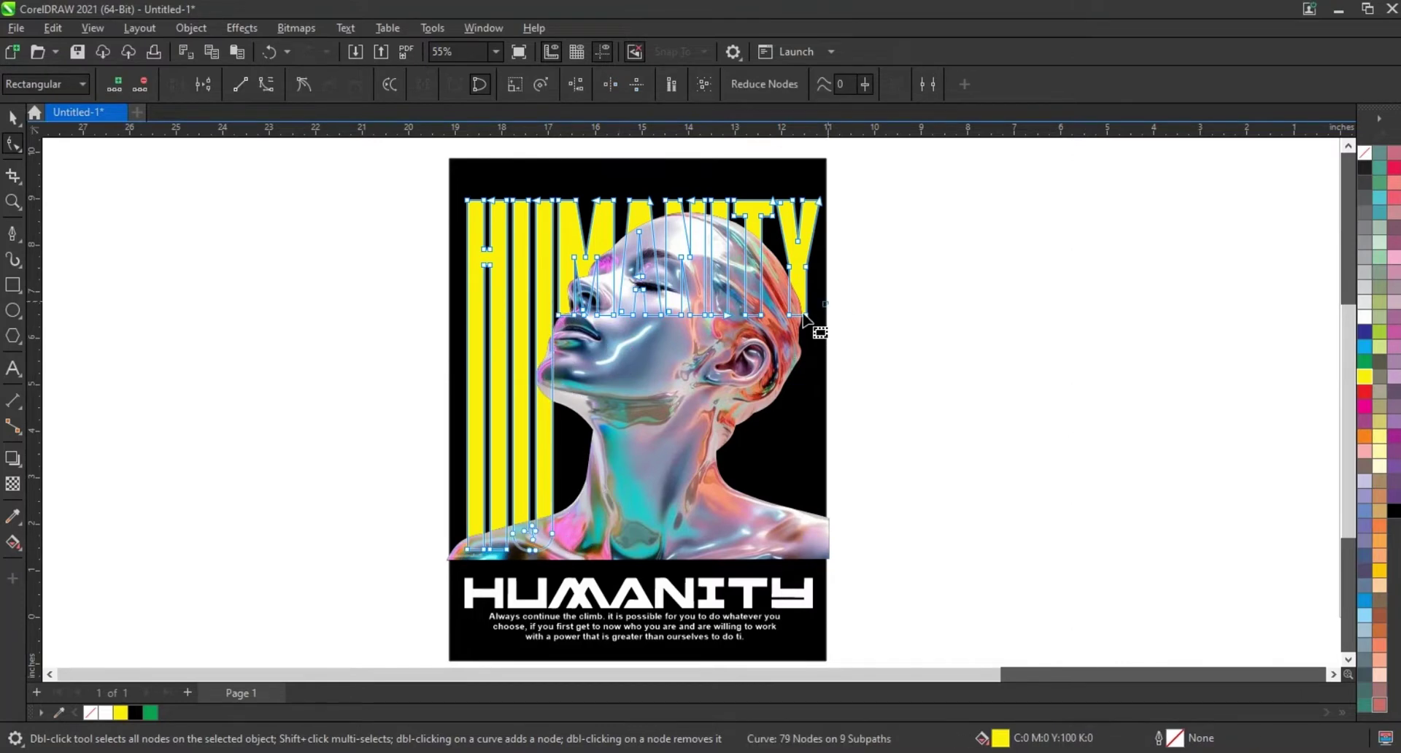
pyautogui.moveTo(720, 326)
pyautogui.mouseDown()
pyautogui.moveTo(708, 329)
pyautogui.moveTo(711, 525)
pyautogui.mouseUp()
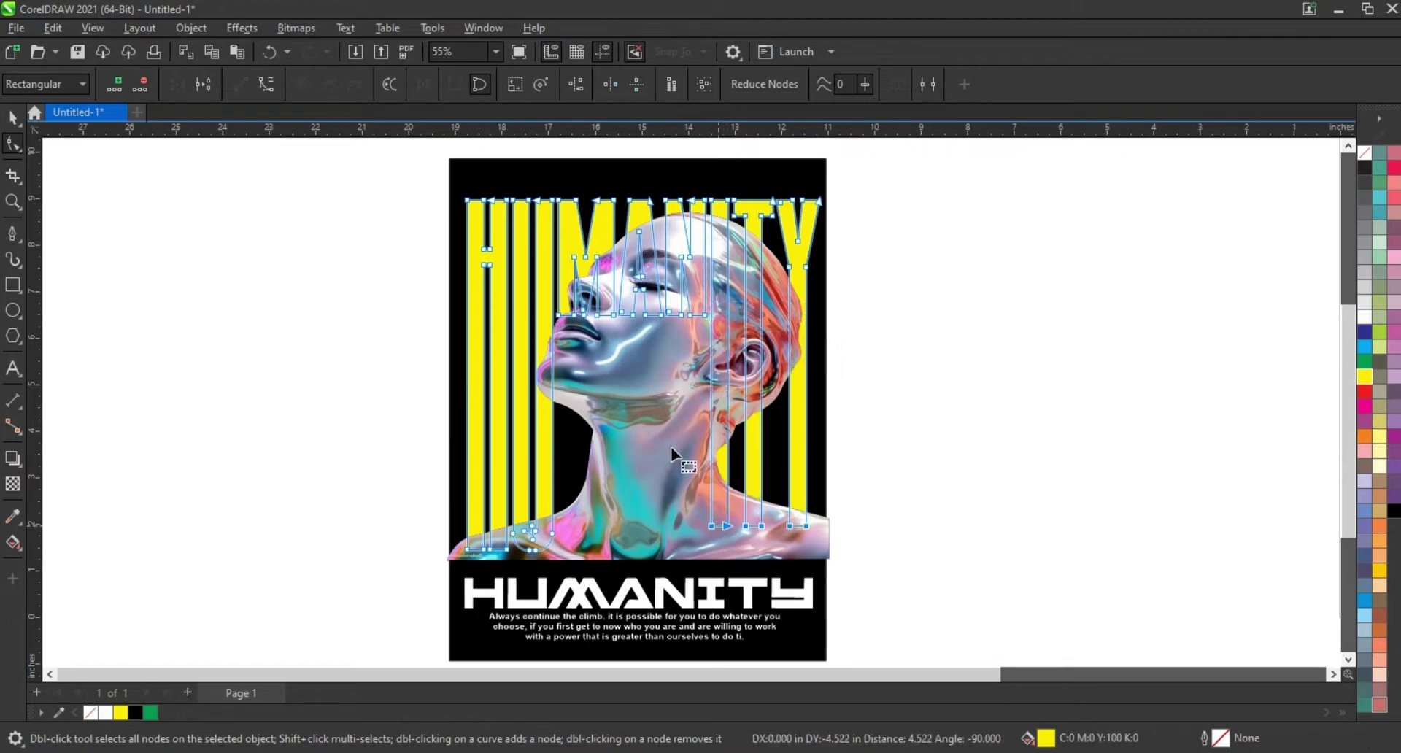
pyautogui.click(580, 330)
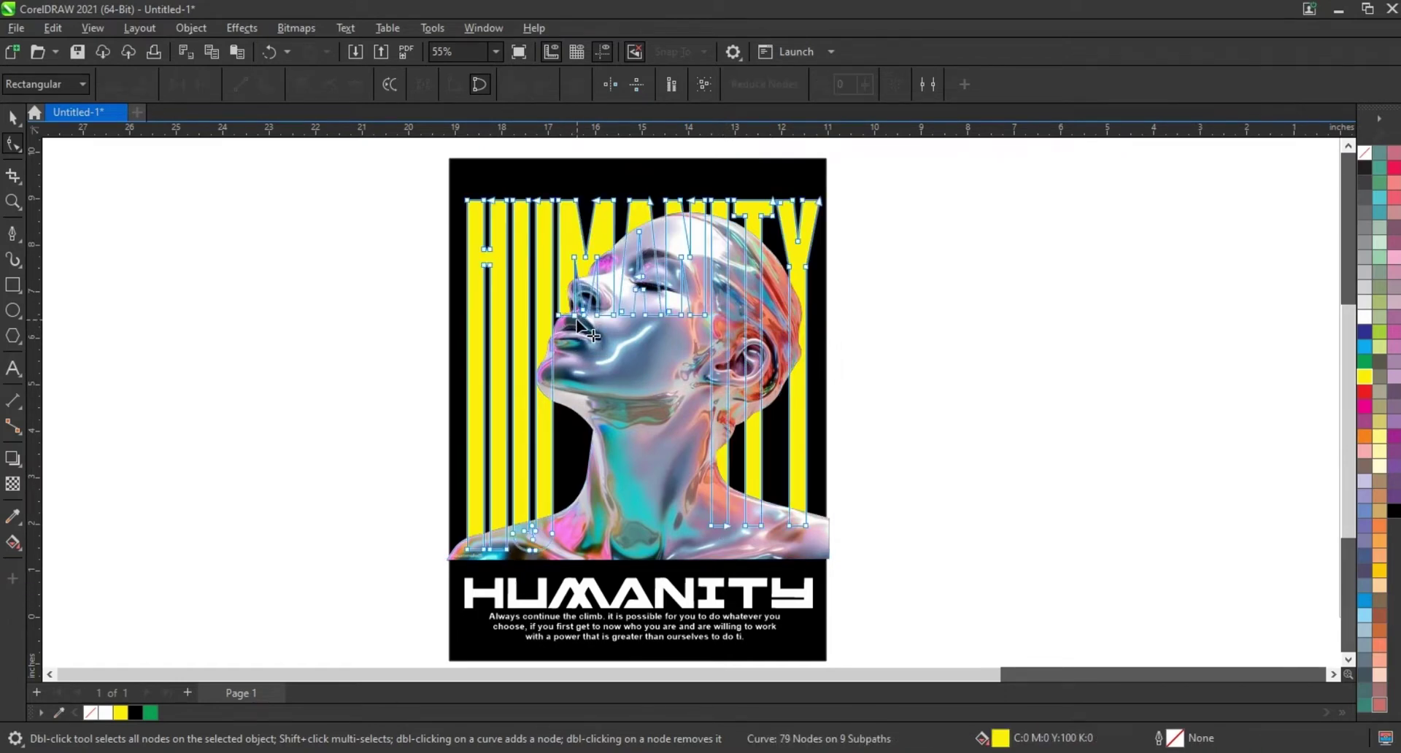
pyautogui.click(576, 317)
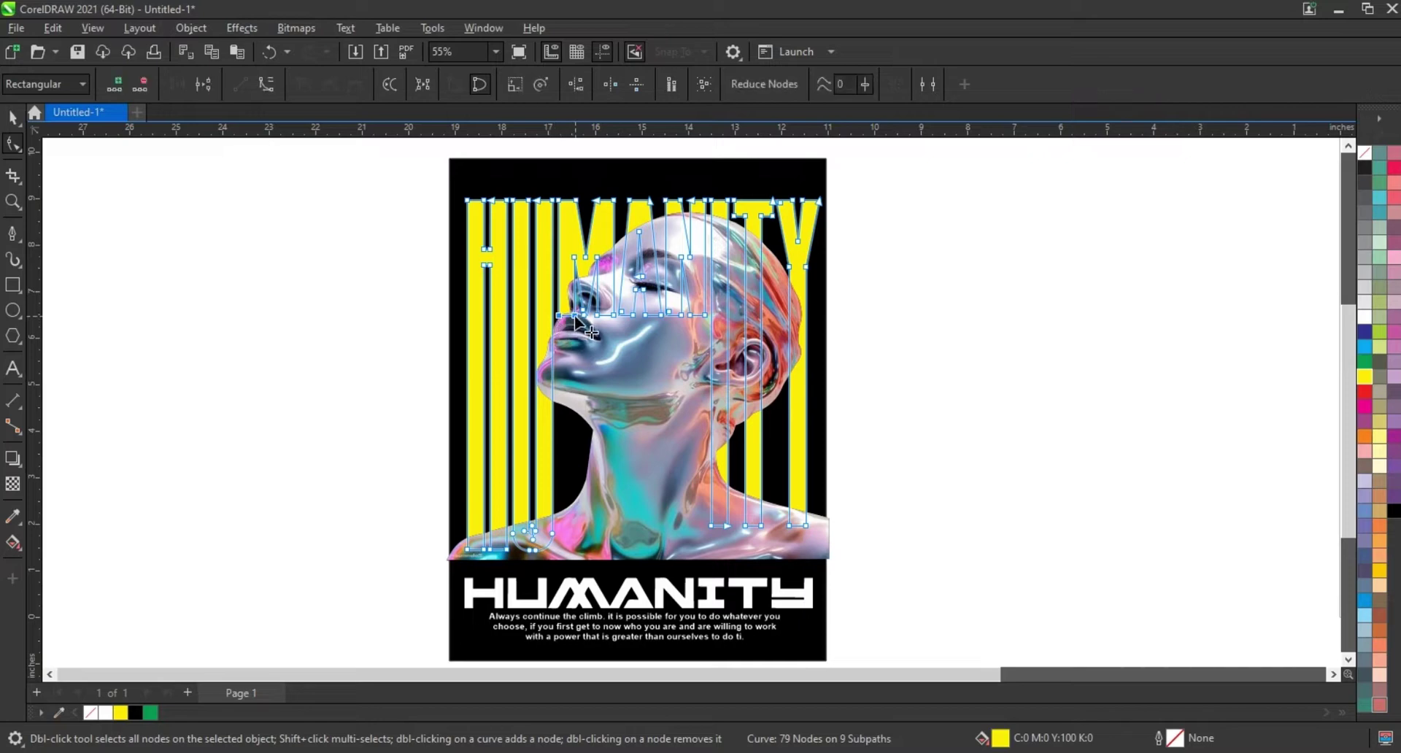
pyautogui.moveTo(576, 403); pyautogui.dragTo(583, 521)
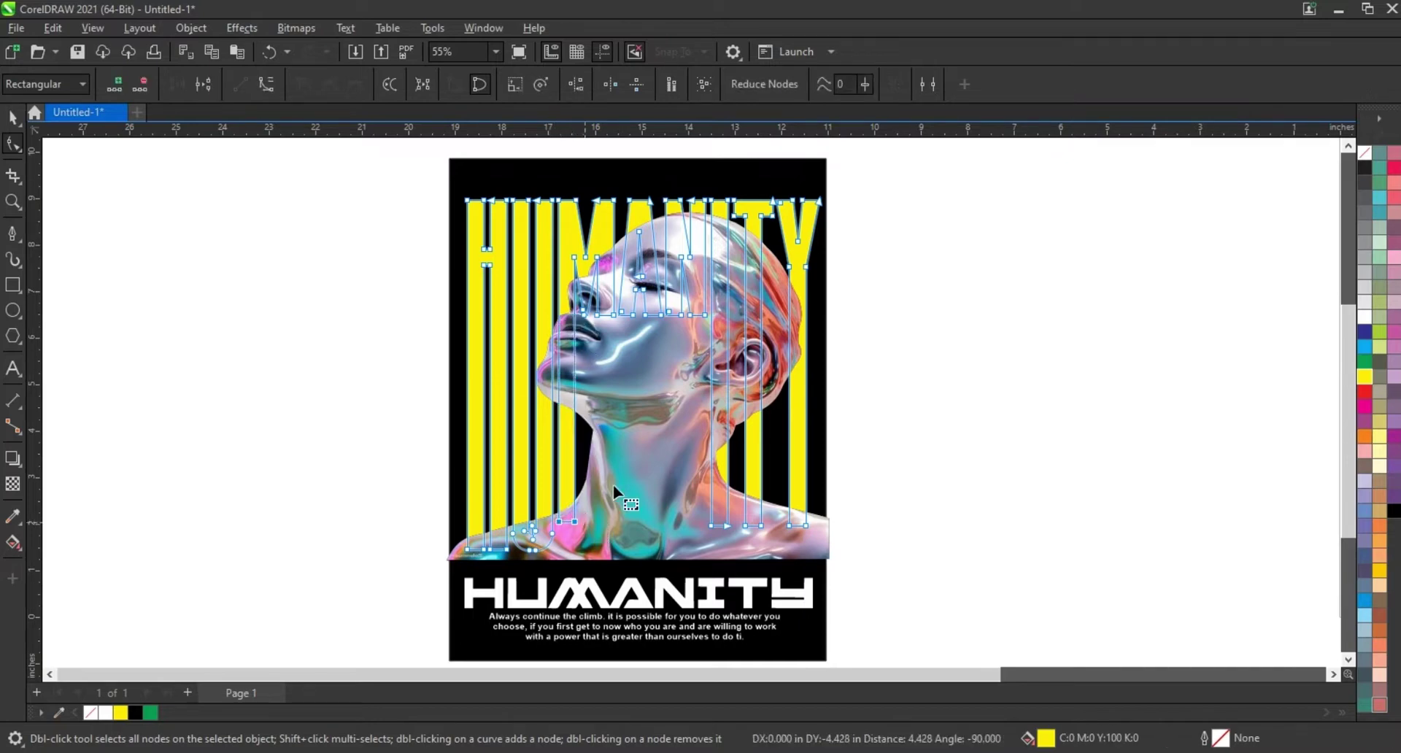
# - Nudge the four poster objects left and PowerClip them inside the black rectangle
pyautogui.click(12, 117)
pyautogui.click(226, 309)
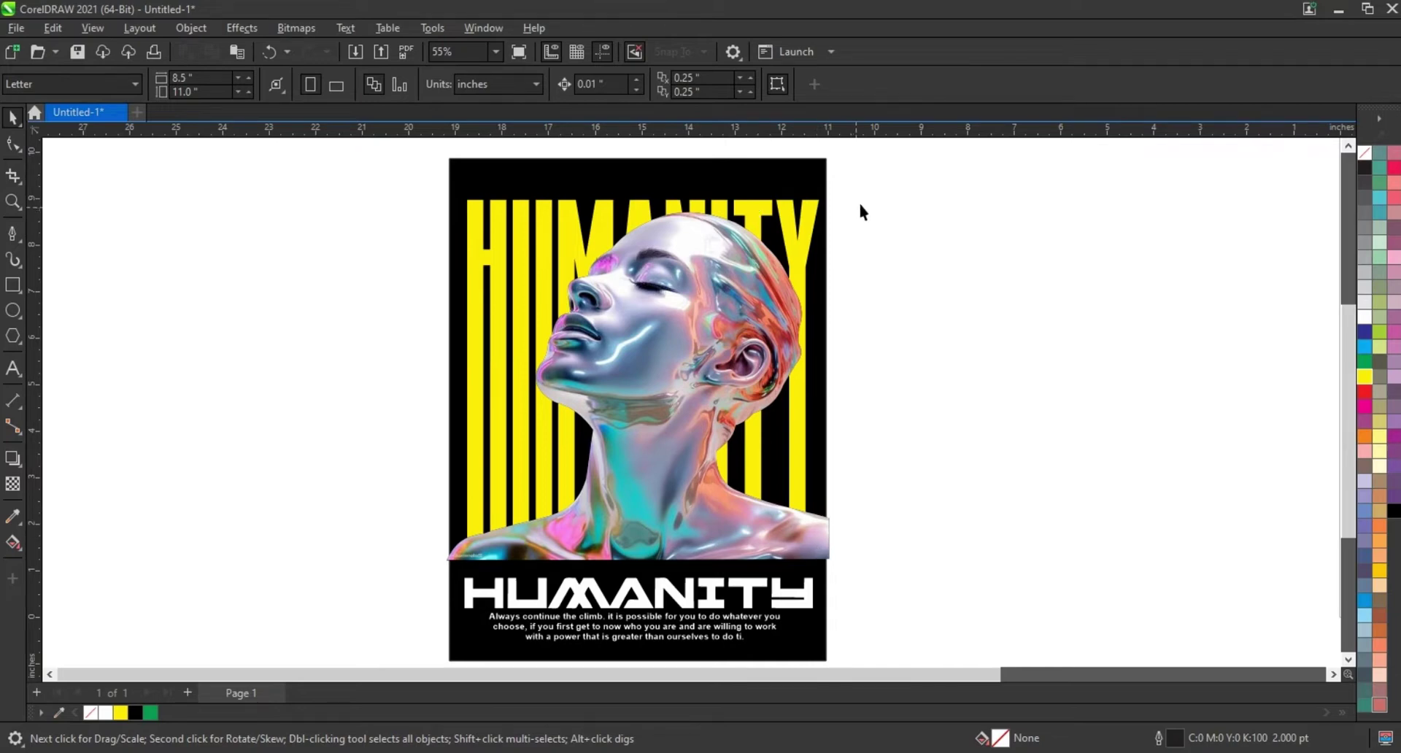
pyautogui.moveTo(877, 182); pyautogui.dragTo(447, 661)
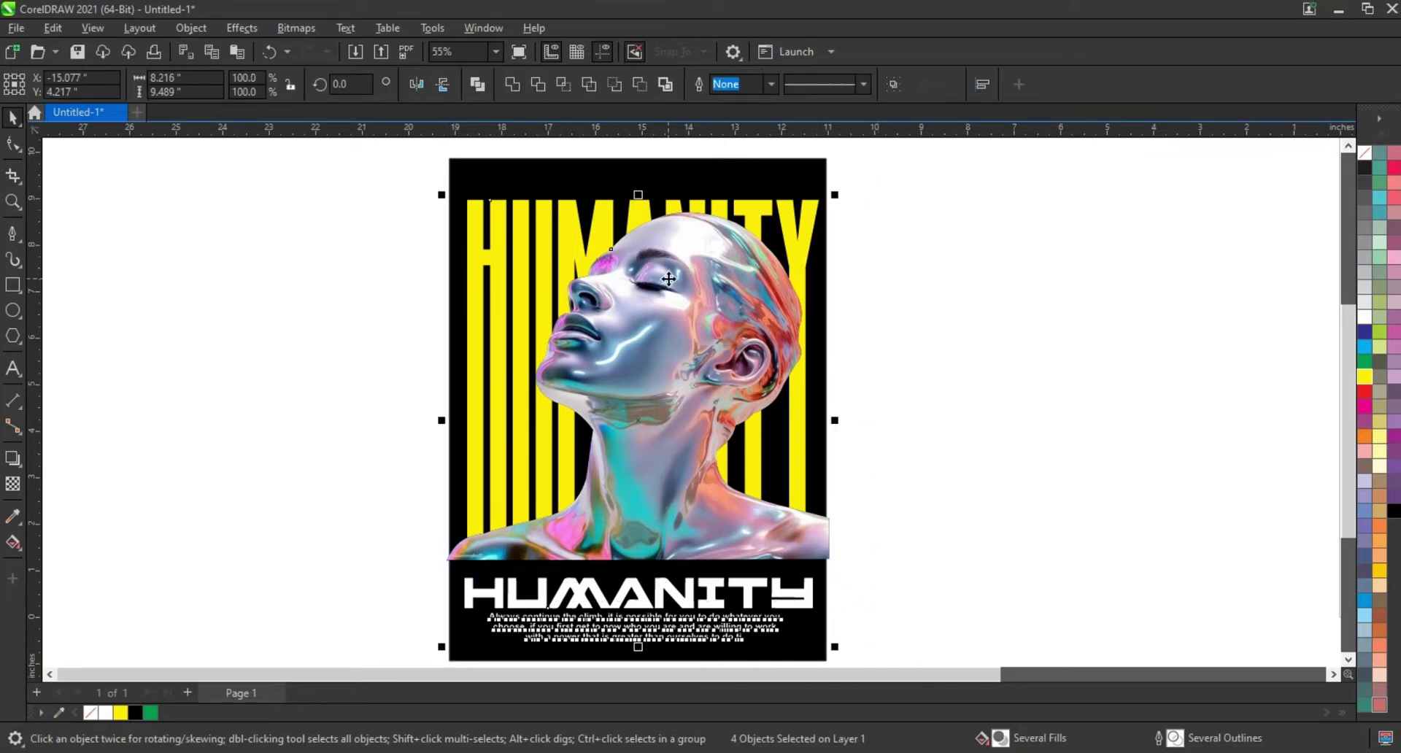
pyautogui.press('Left')
pyautogui.press('Left')
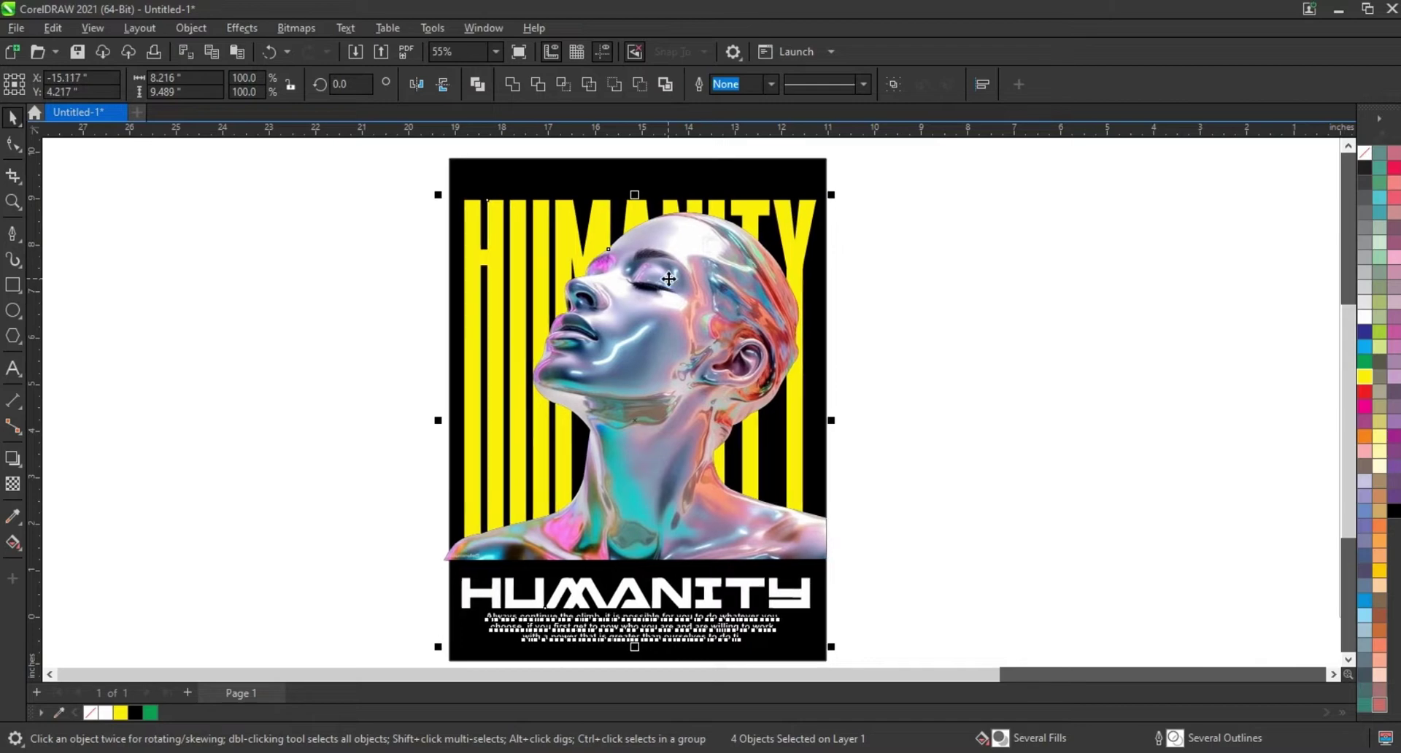
pyautogui.press('Left')
pyautogui.press('Left')
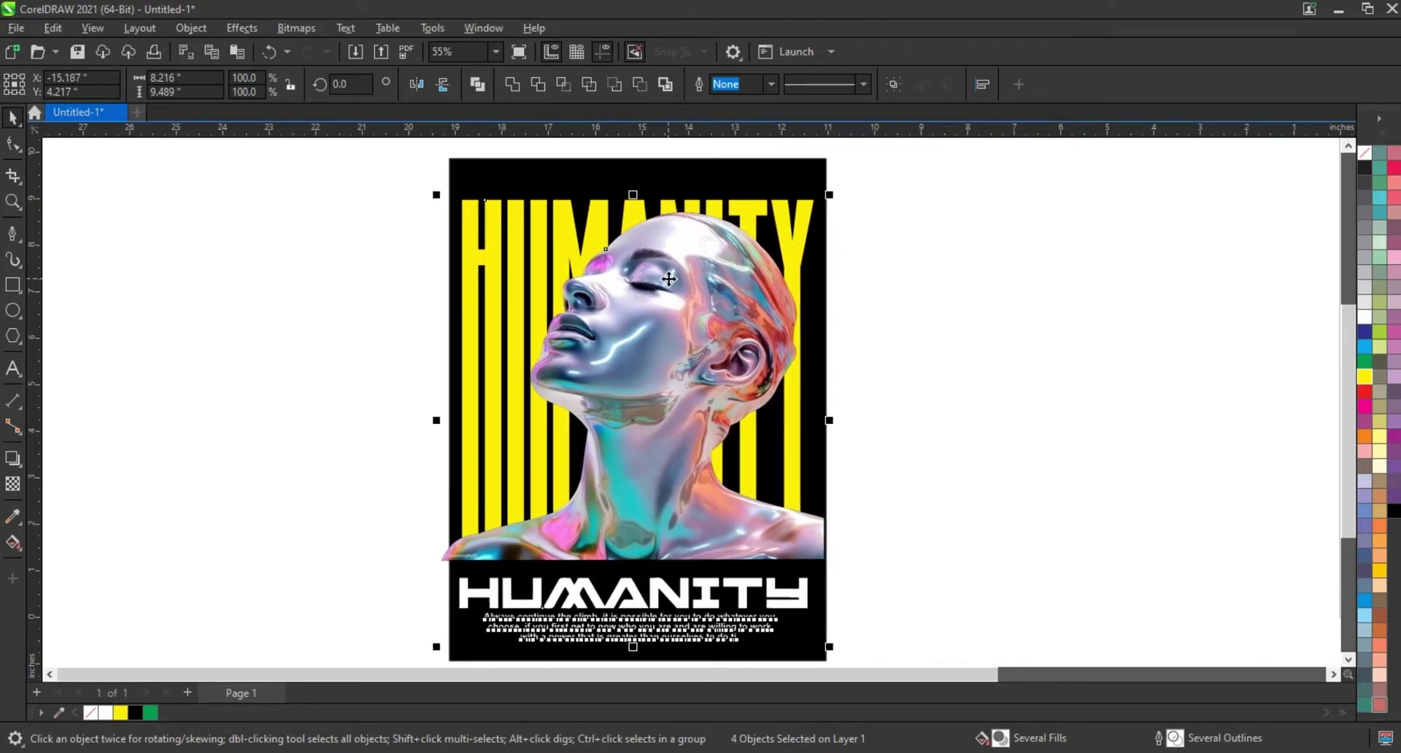
pyautogui.rightClick(668, 278)
pyautogui.click(738, 493)
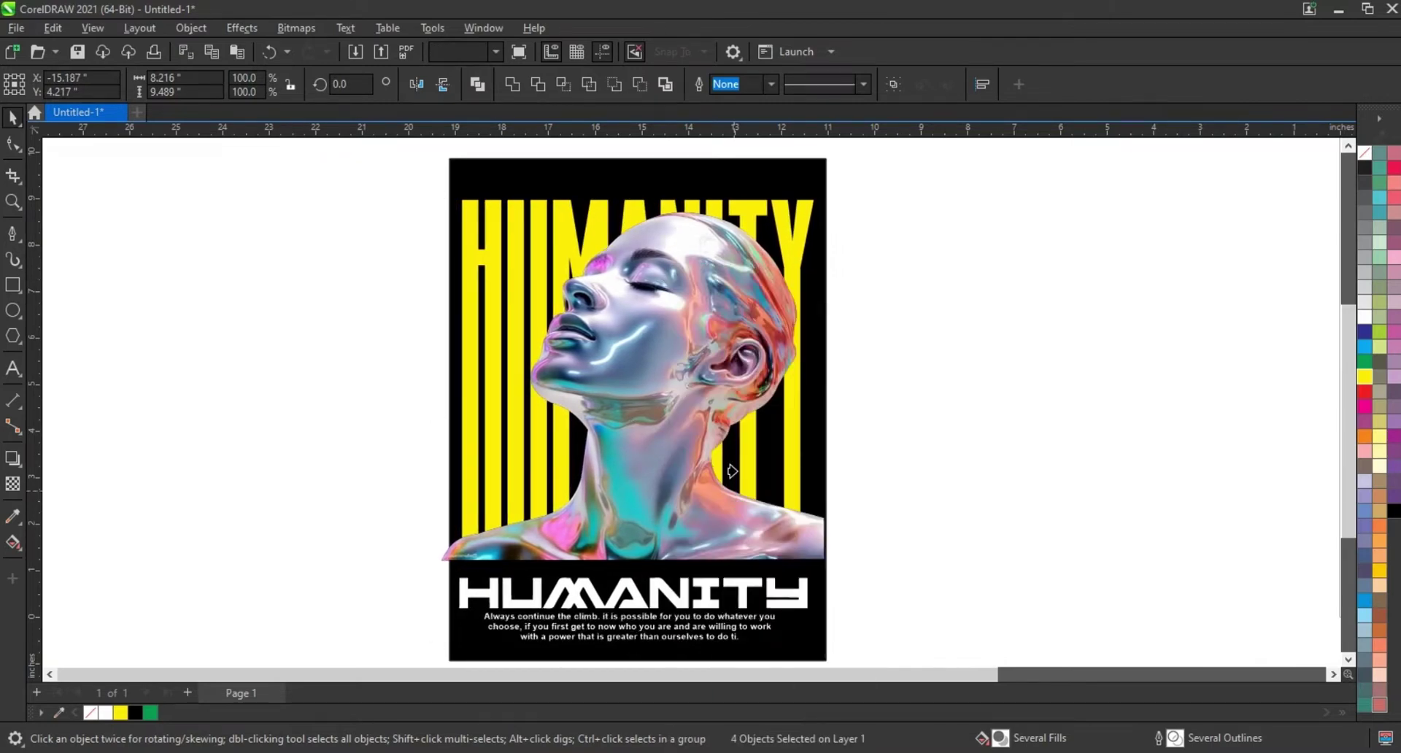
# - Start a new page with the teal-haired portrait and 'ROUND TEXT EFFECT' in Arial 24 pt
pyautogui.click(732, 184)
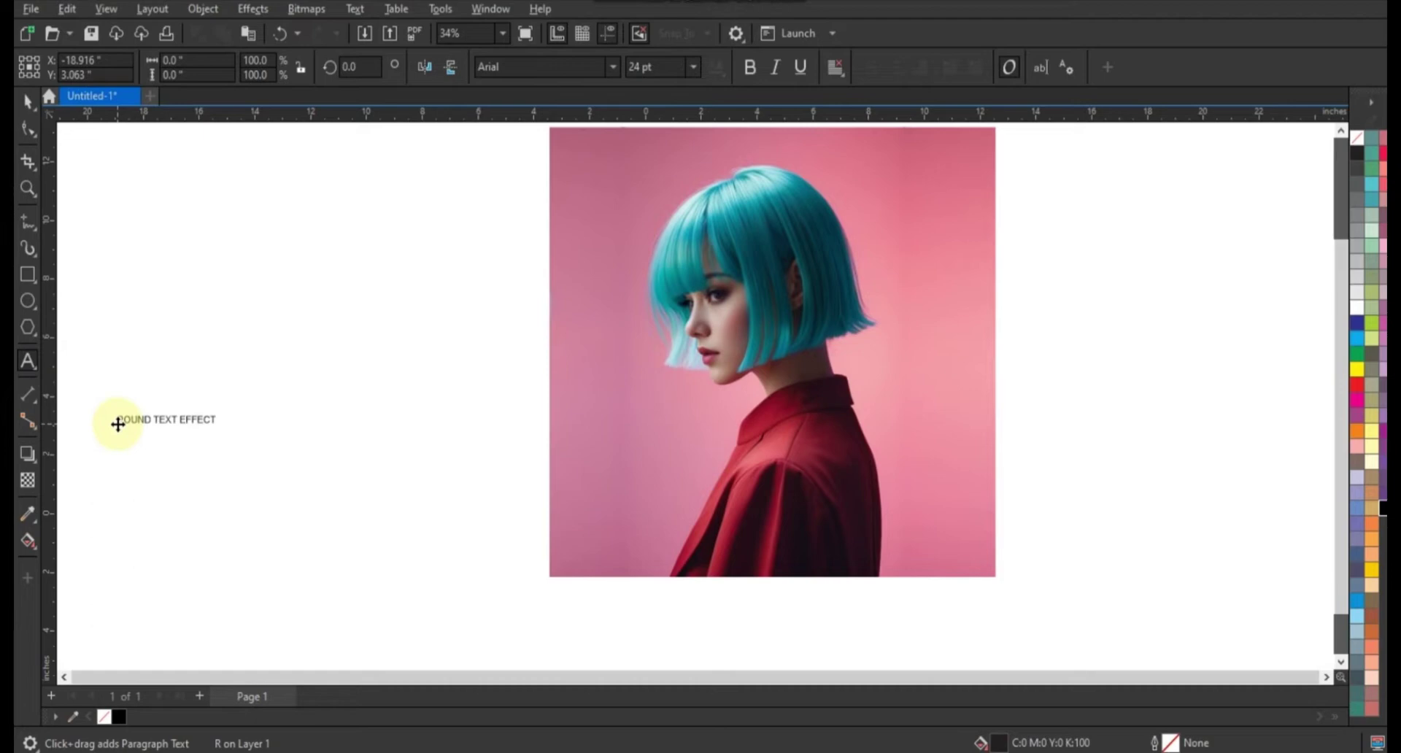
# - Paste extra copies of ROUND TEXT EFFECT onto the end of the line
pyautogui.hotkey('ctrl', 'a')
pyautogui.hotkey('ctrl', 'c')
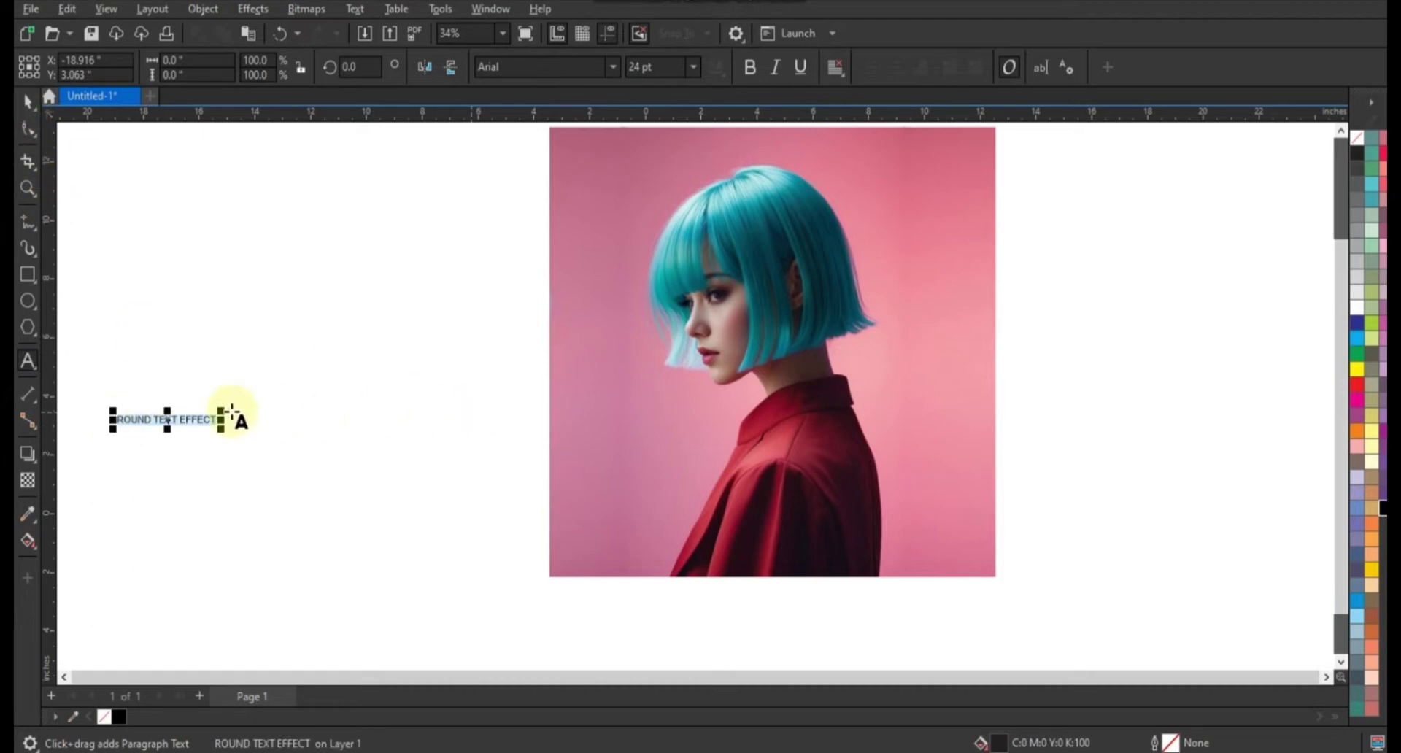
pyautogui.click(209, 419)
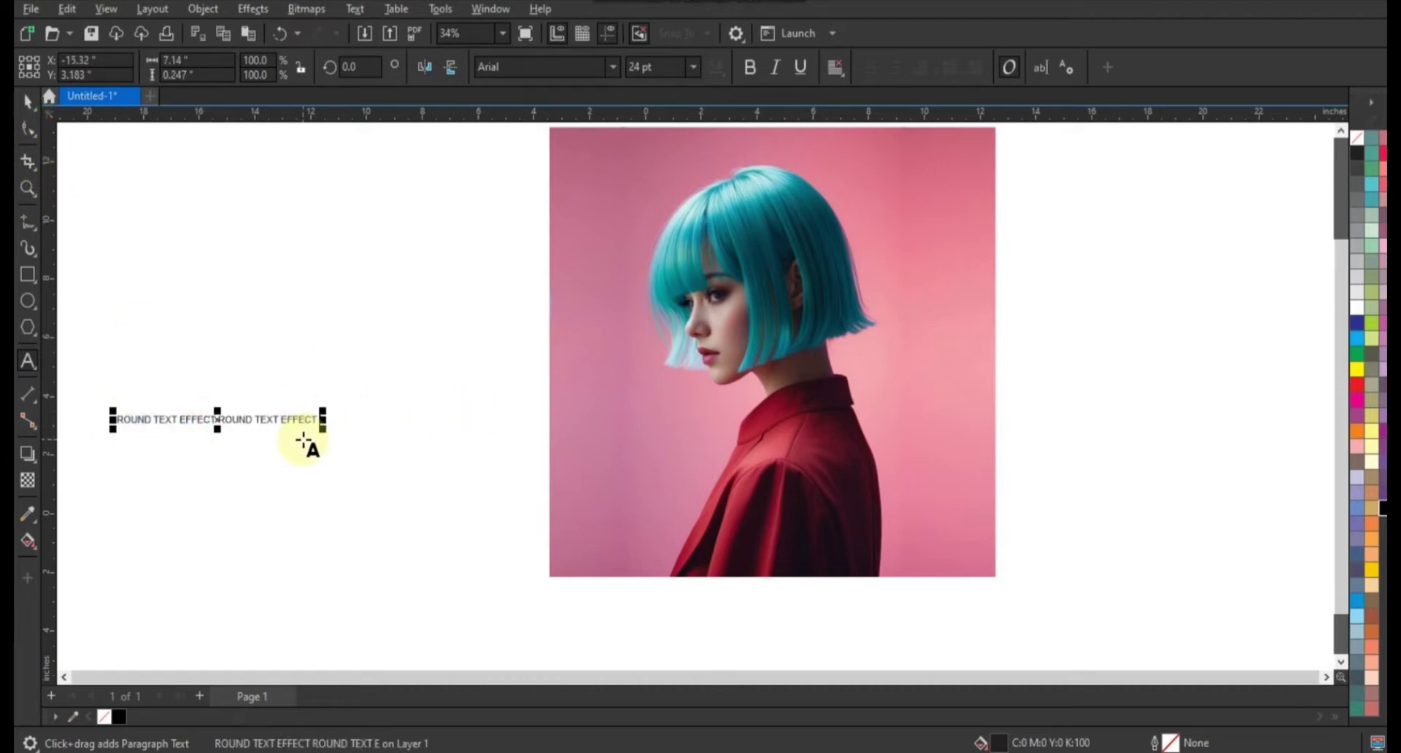
pyautogui.hotkey('ctrl', 'v')
pyautogui.hotkey('ctrl', 'v')
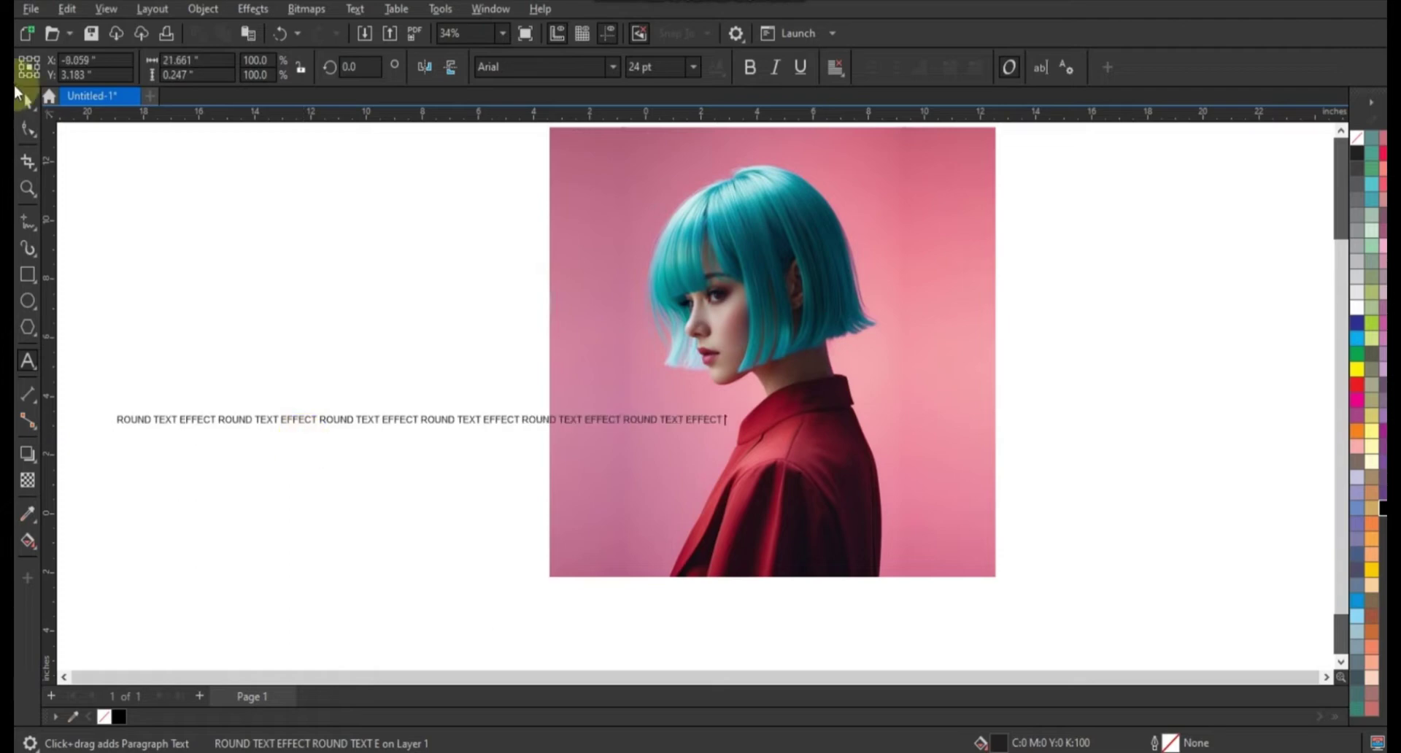
# - Set the repeated line in HighriseDemo and enlarge it about 345% across the portrait
pyautogui.click(27, 102)
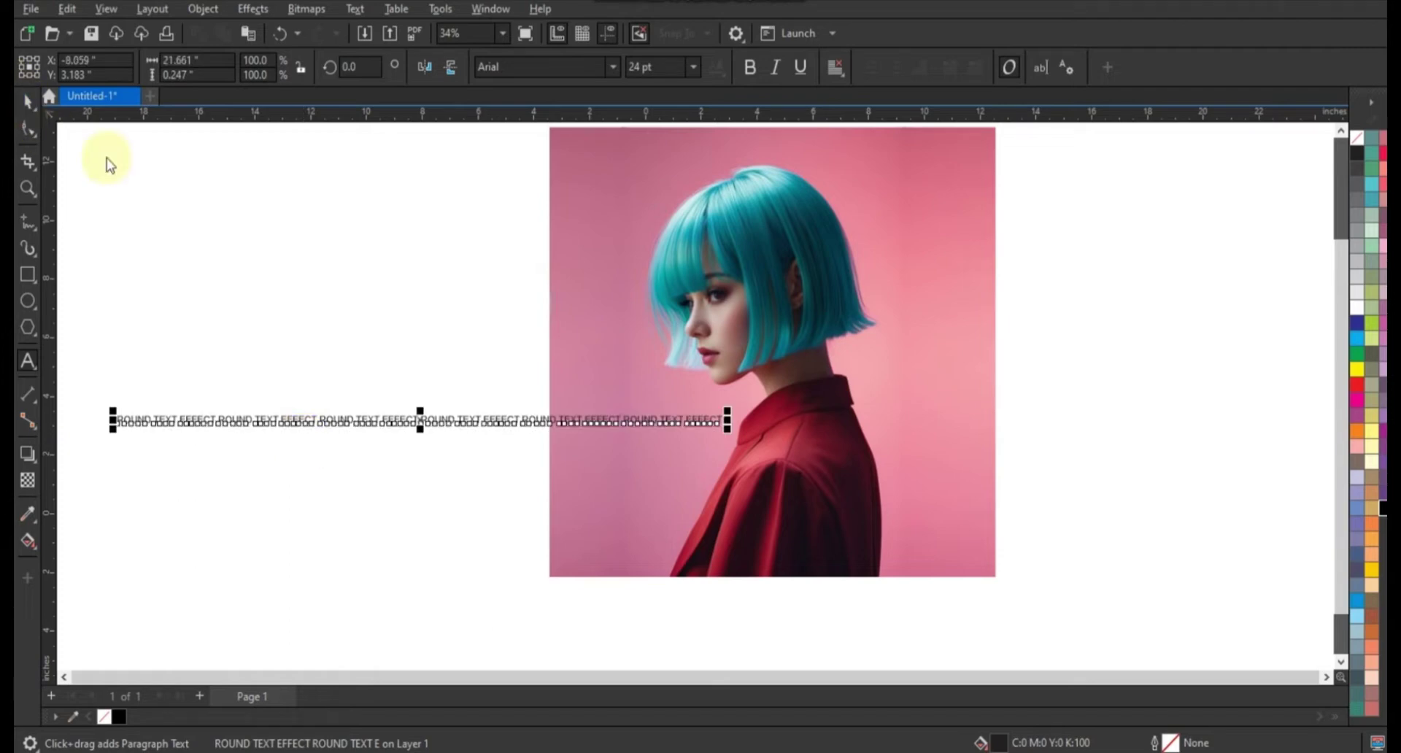
pyautogui.click(613, 67)
pyautogui.click(557, 117)
pyautogui.click(343, 420)
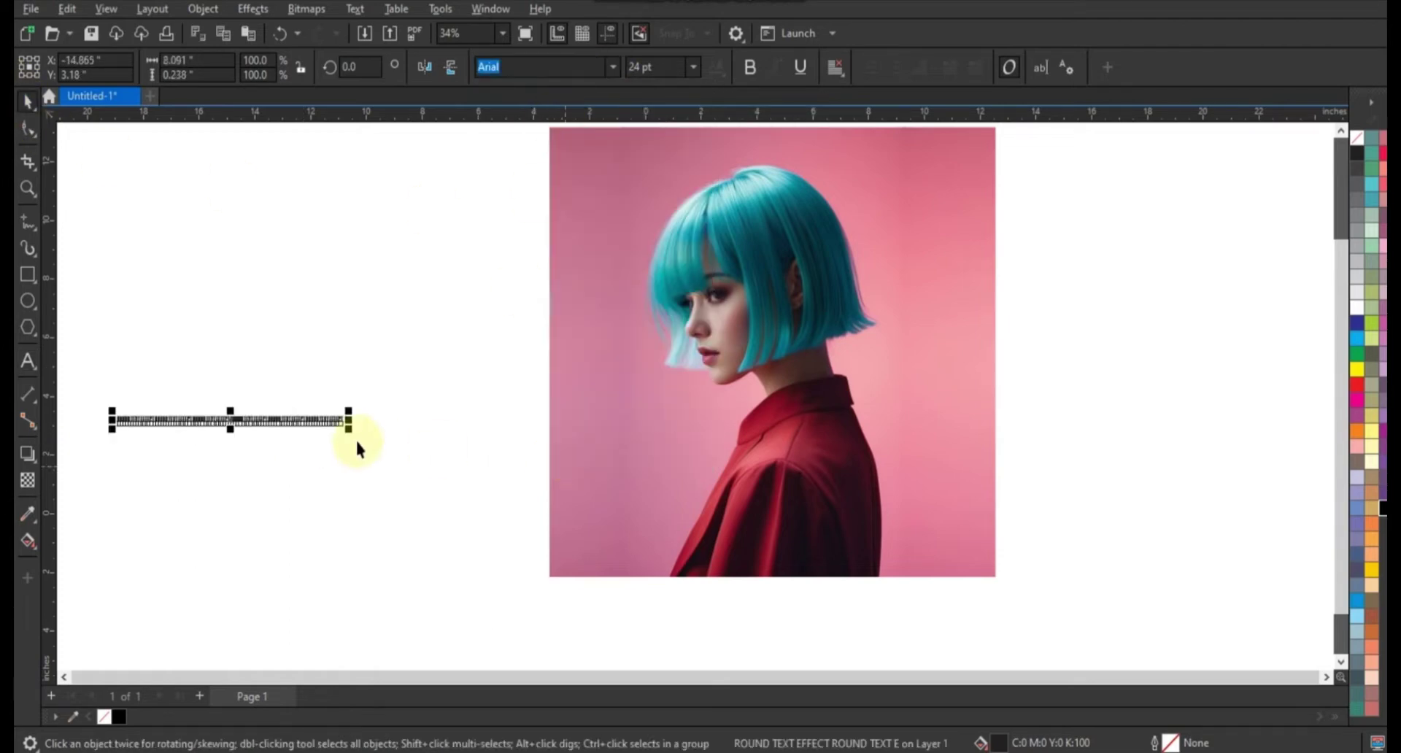
pyautogui.moveTo(352, 427); pyautogui.dragTo(899, 584)
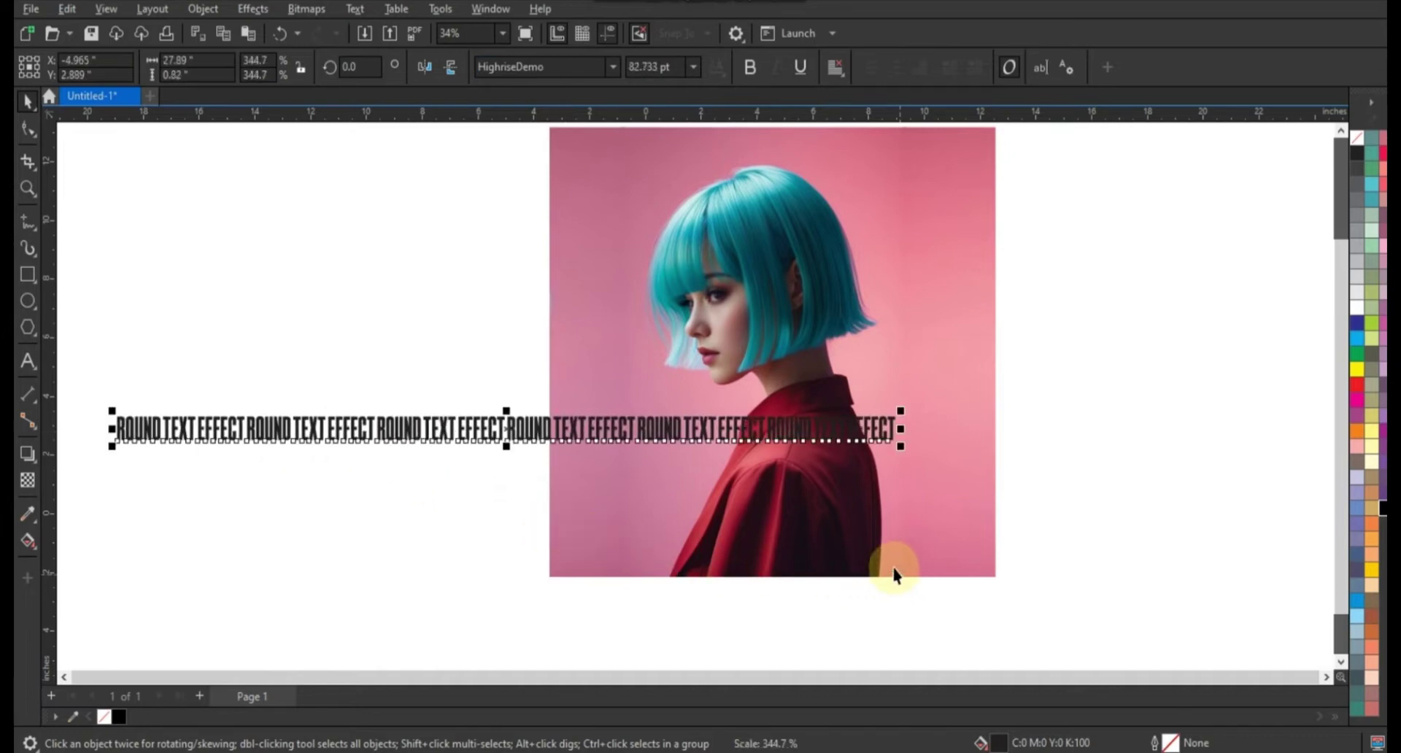
pyautogui.click(1131, 500)
# - Draw an ellipse around the woman's head with a 4.0 pt outline
pyautogui.click(28, 312)
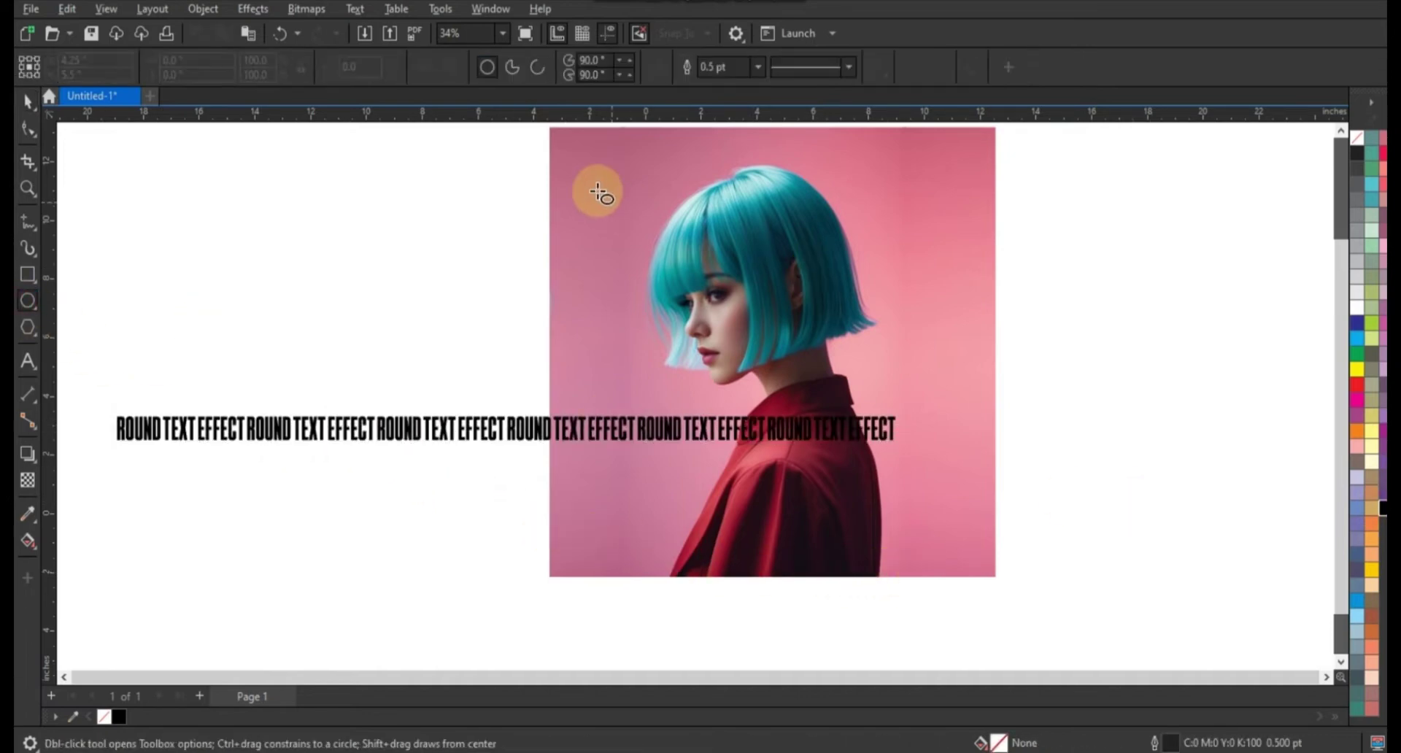
pyautogui.moveTo(588, 180); pyautogui.dragTo(969, 434)
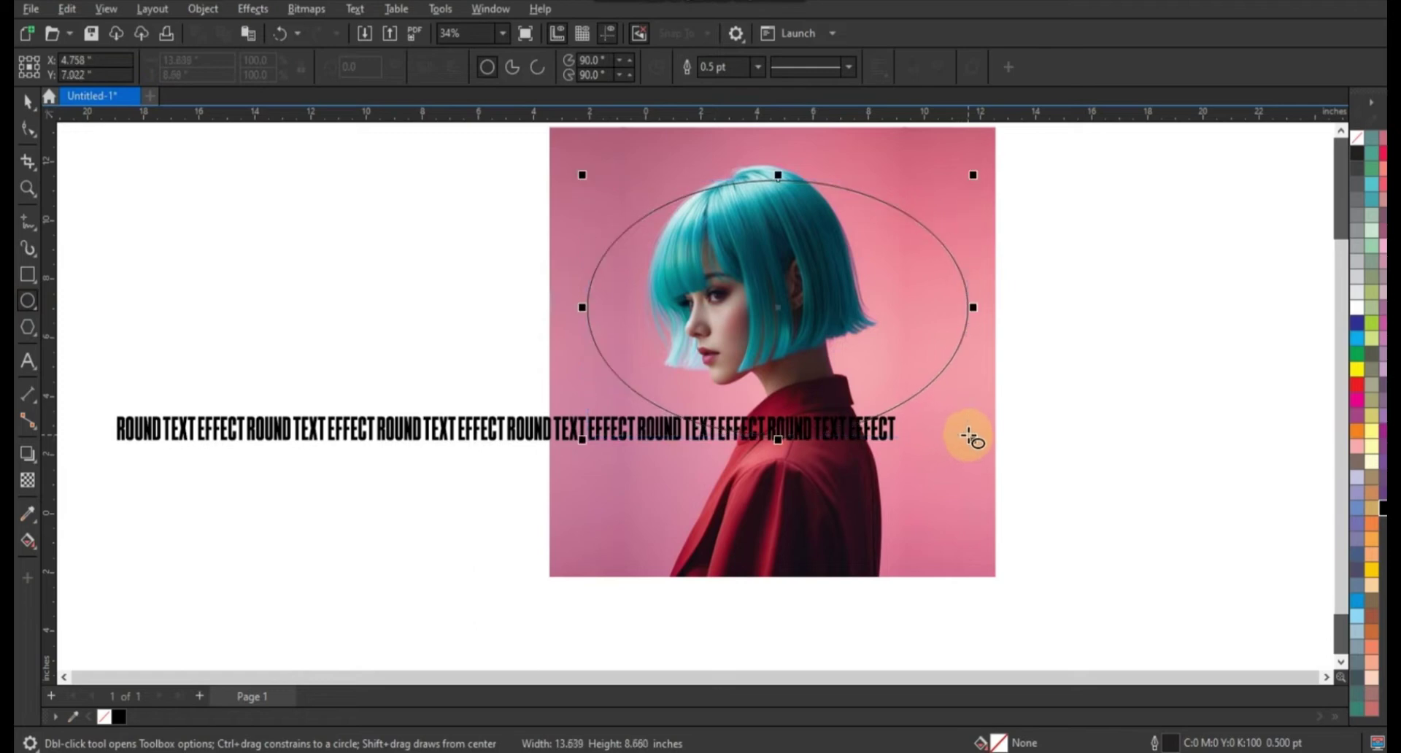
pyautogui.click(28, 101)
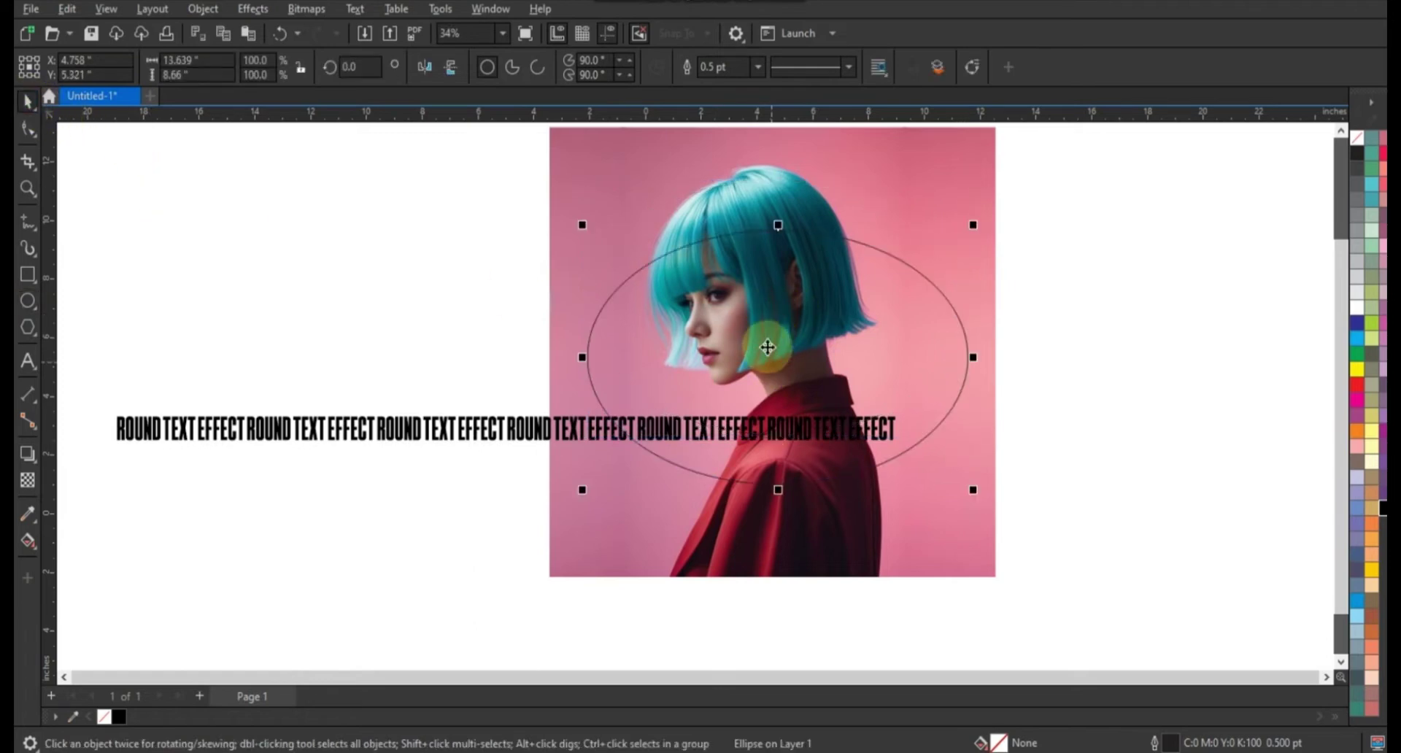
pyautogui.click(758, 66)
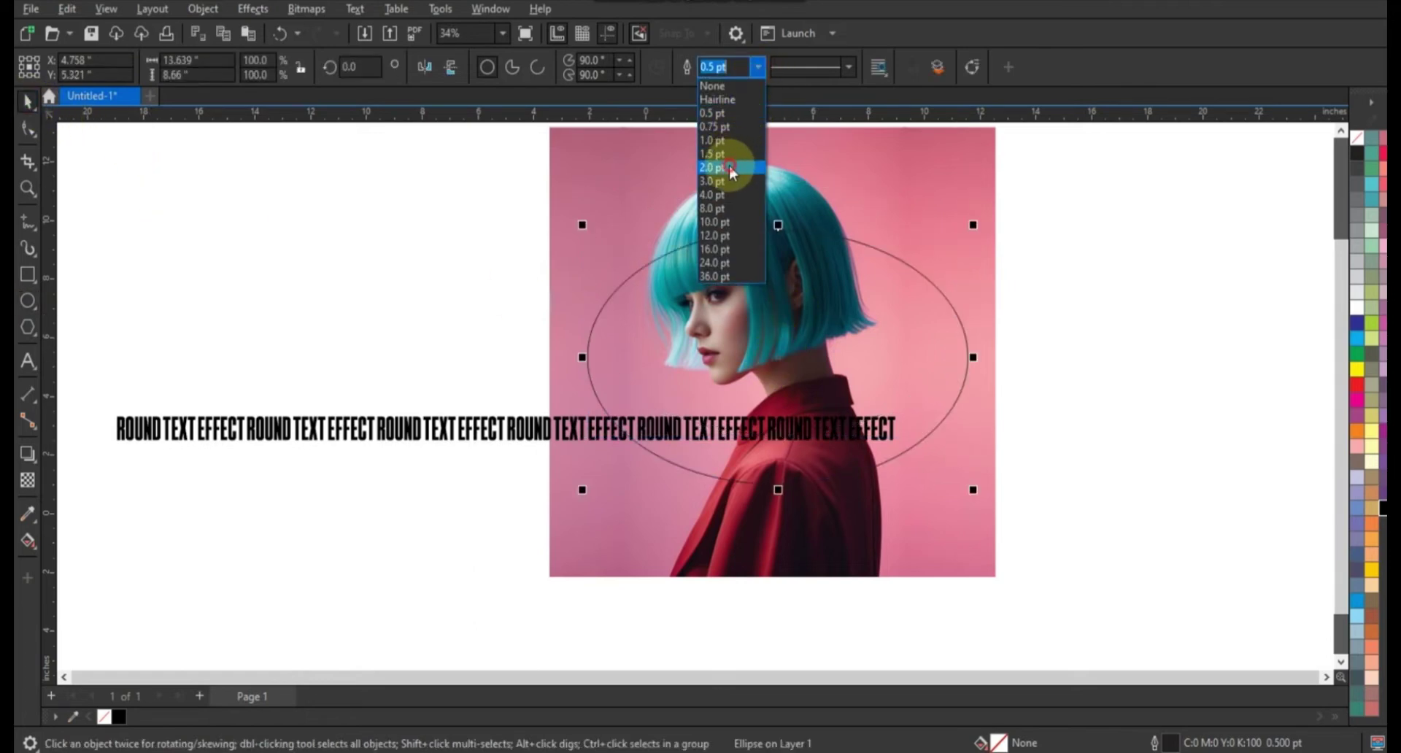
pyautogui.click(732, 167)
pyautogui.click(758, 67)
pyautogui.click(712, 194)
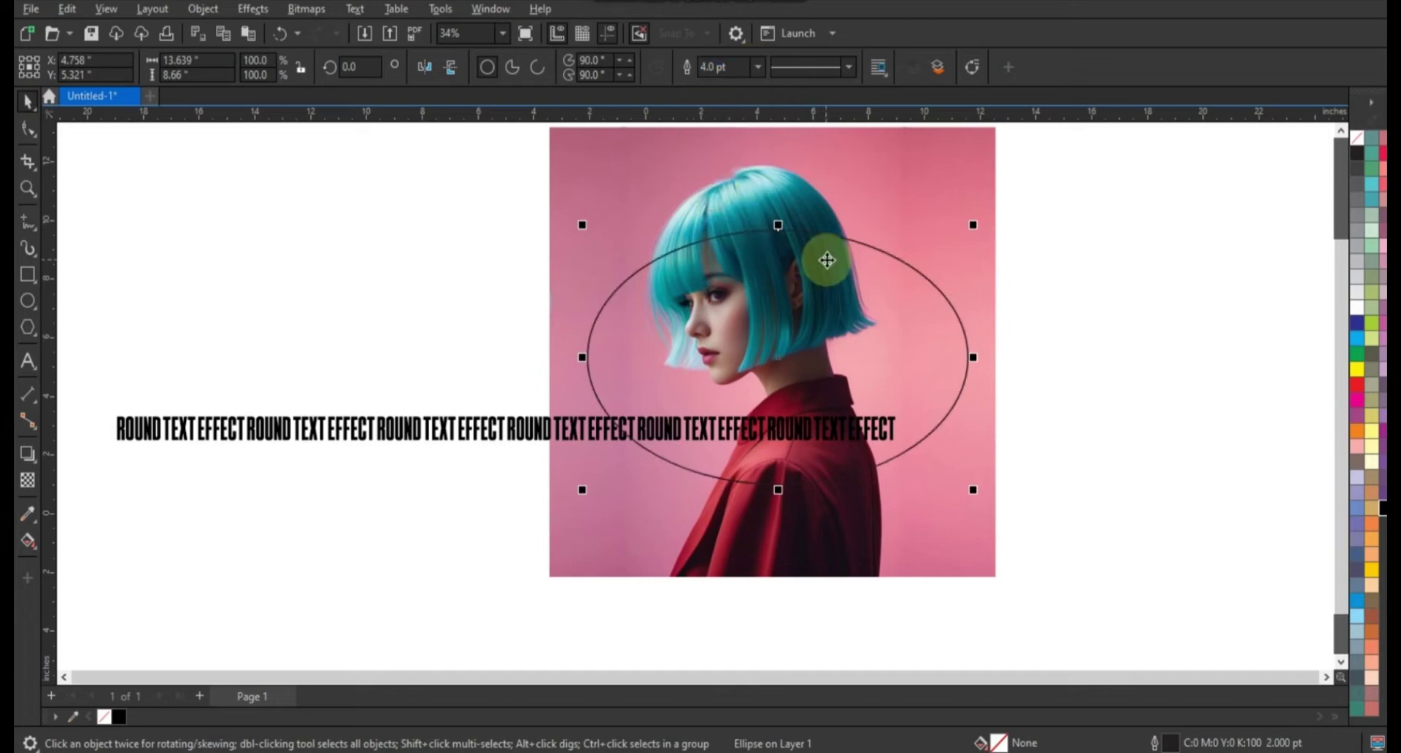
# - Squash the ellipse to about 79% height, then select it with the text line
pyautogui.moveTo(777, 490); pyautogui.dragTo(782, 467)
pyautogui.click(1109, 463)
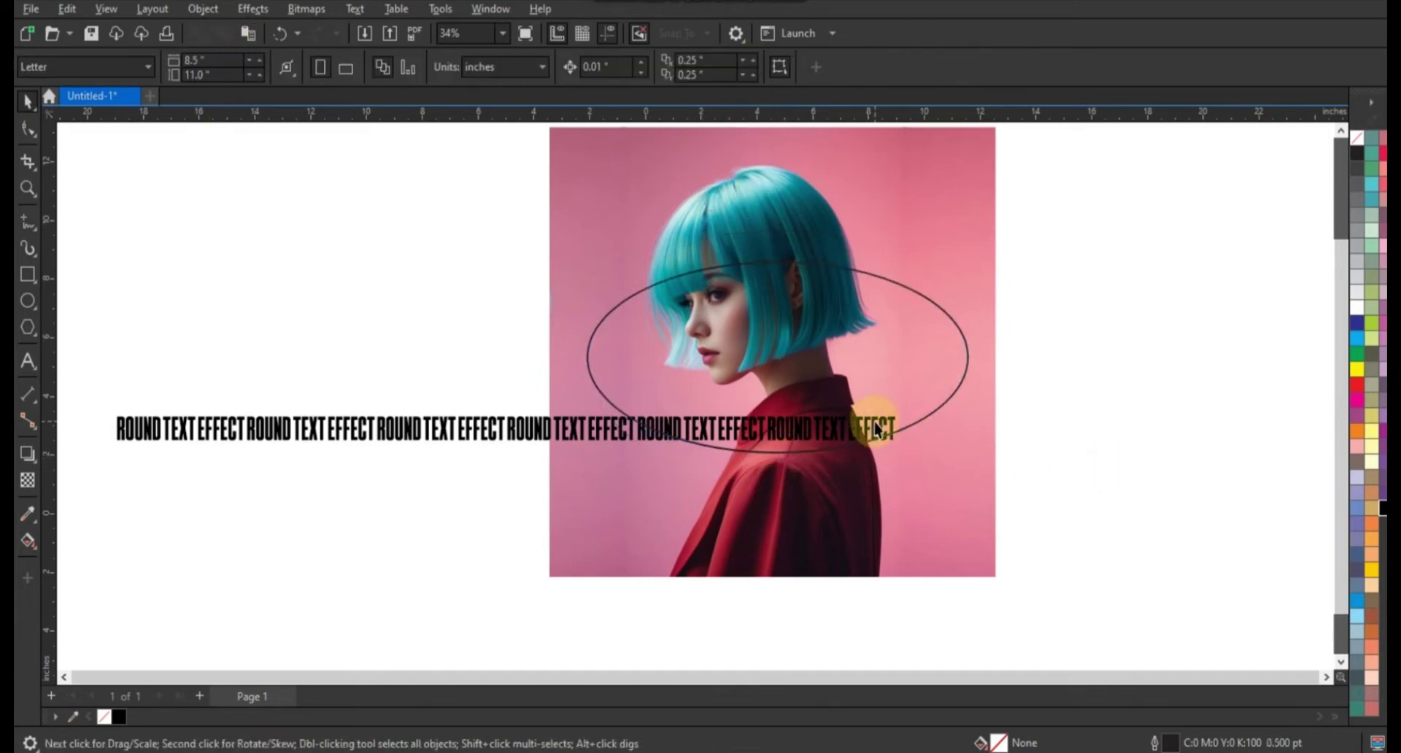
pyautogui.click(878, 429)
pyautogui.keyDown('shift'); pyautogui.click(948, 321); pyautogui.keyUp('shift')
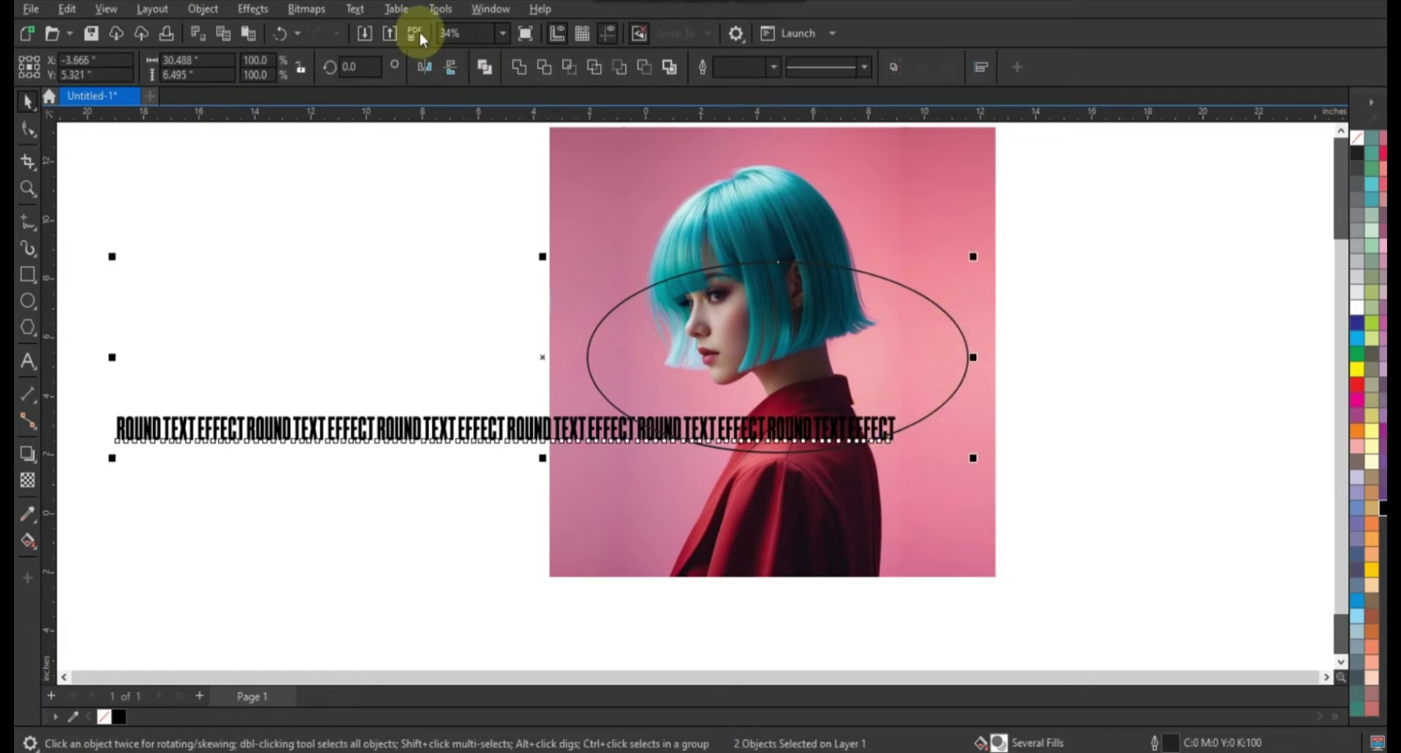
# - Fit the text line onto the ellipse and spread its letters further around it
pyautogui.click(355, 9)
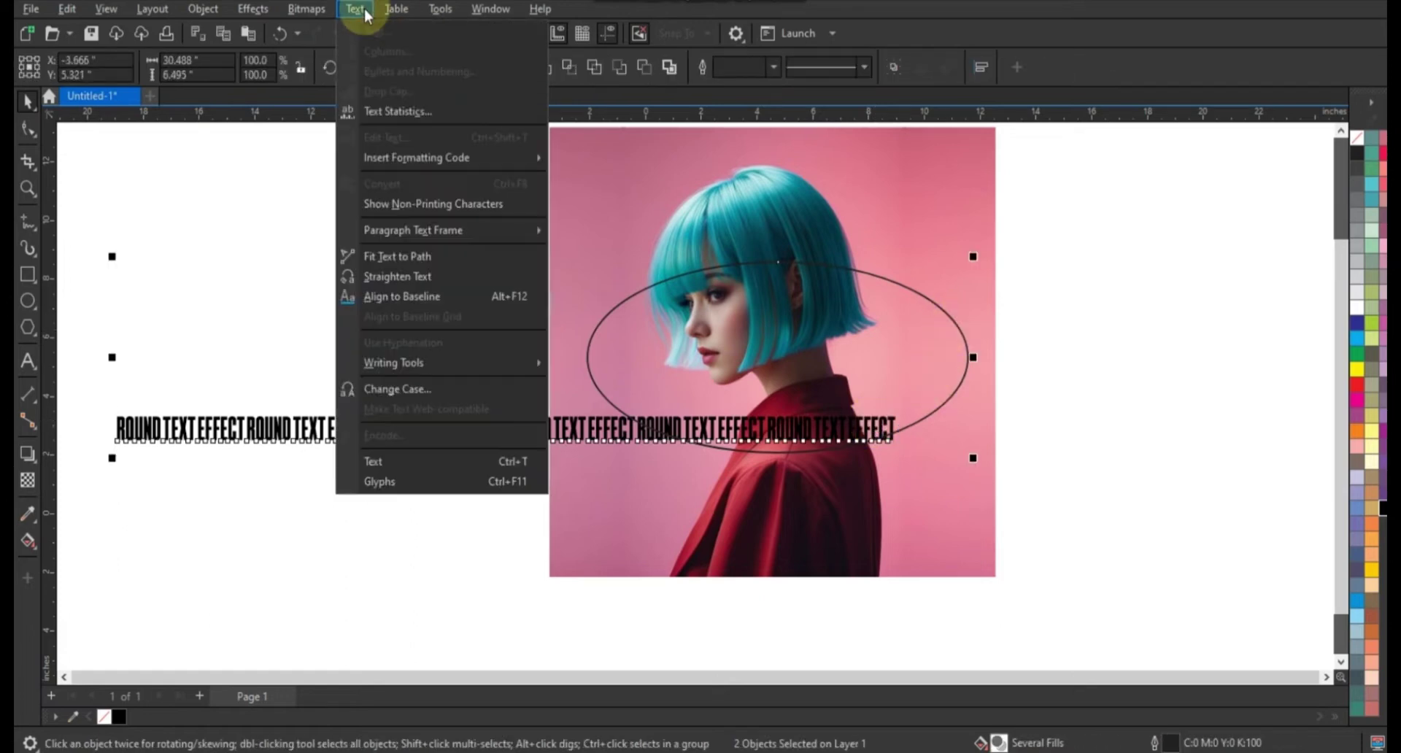
pyautogui.click(389, 257)
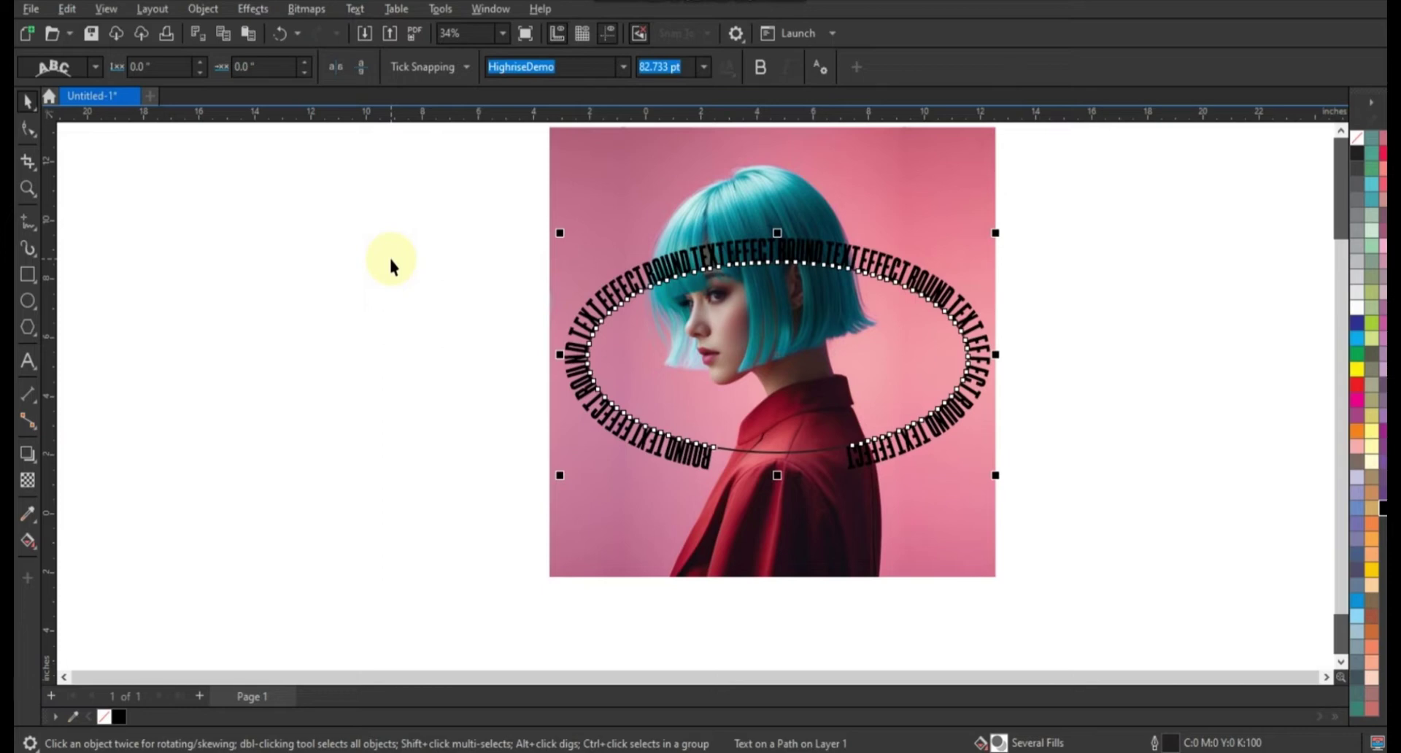
pyautogui.click(27, 129)
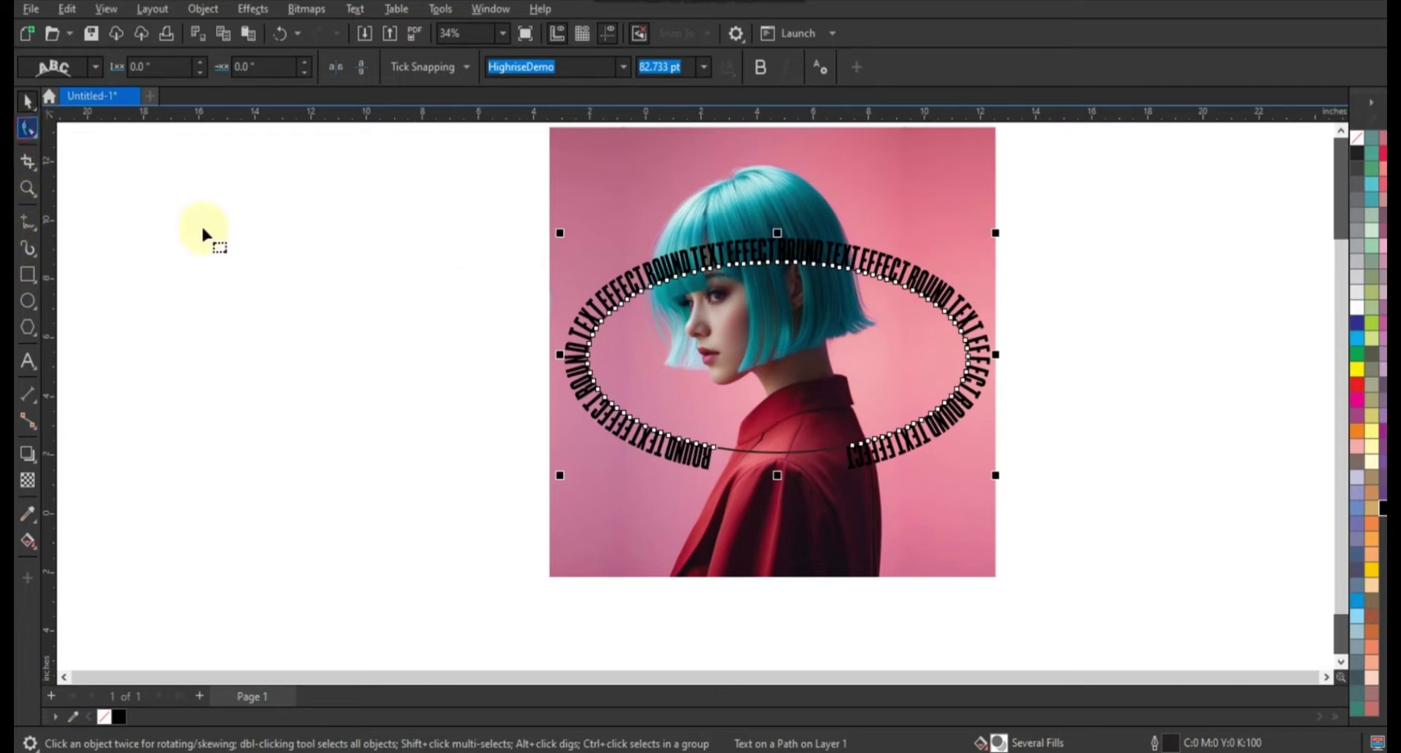
pyautogui.click(852, 504)
pyautogui.click(935, 517)
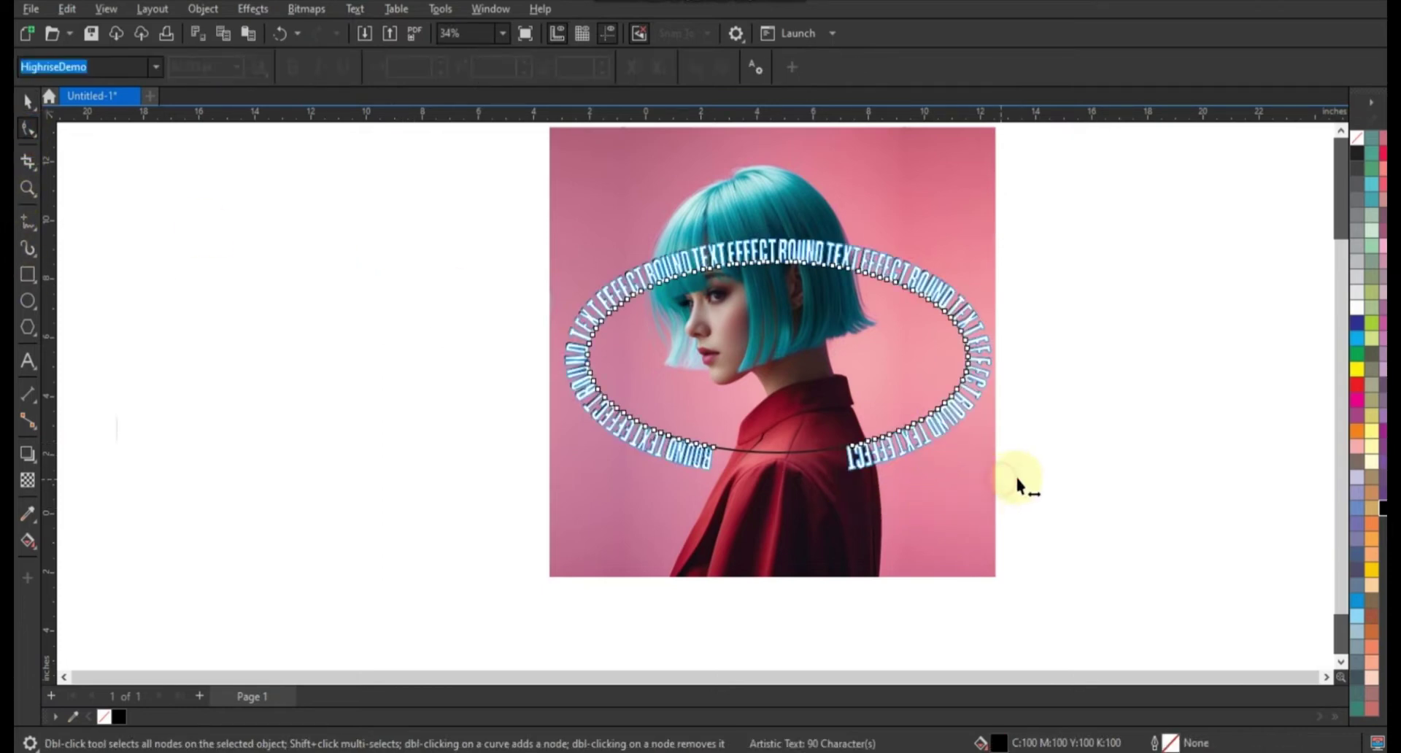
pyautogui.moveTo(999, 478); pyautogui.dragTo(1032, 478)
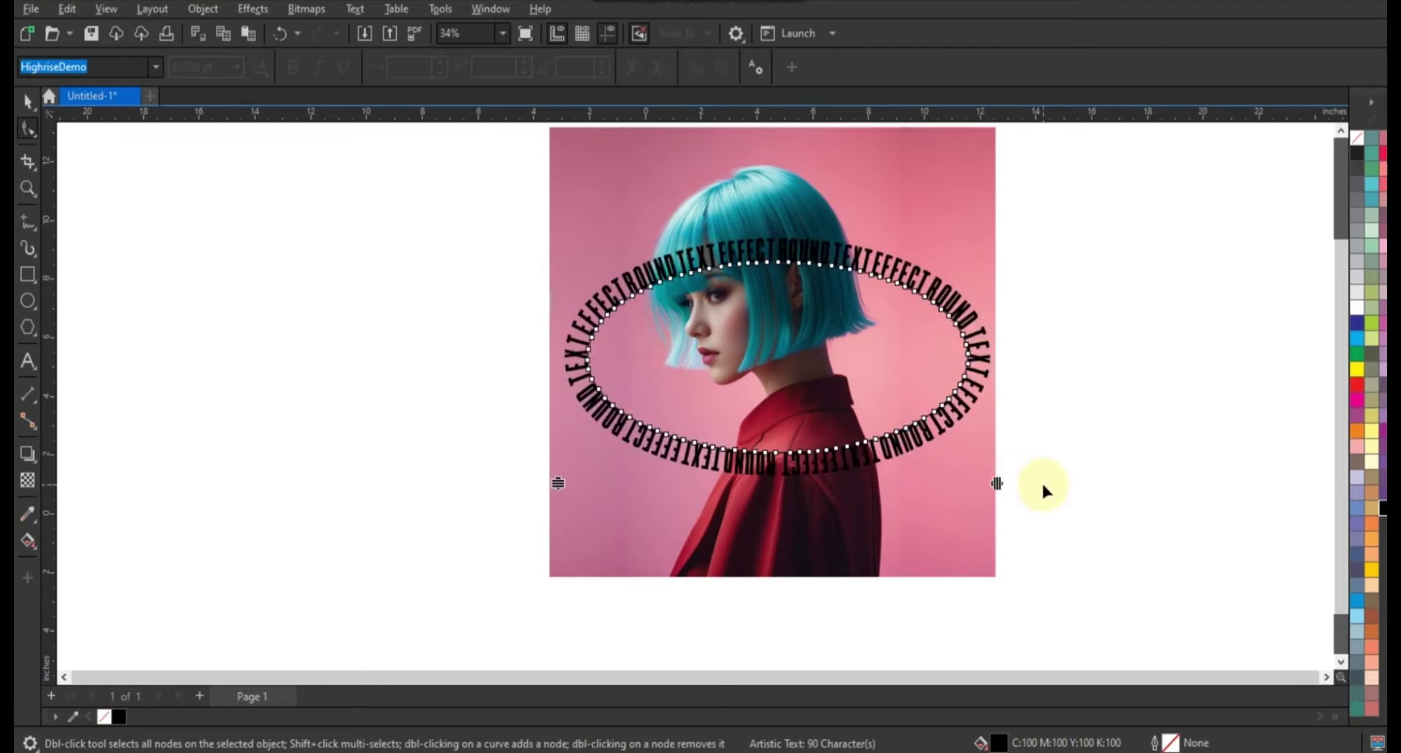
# - Choose a narrower text-on-path arrangement and mirror the text to read normally
pyautogui.click(28, 103)
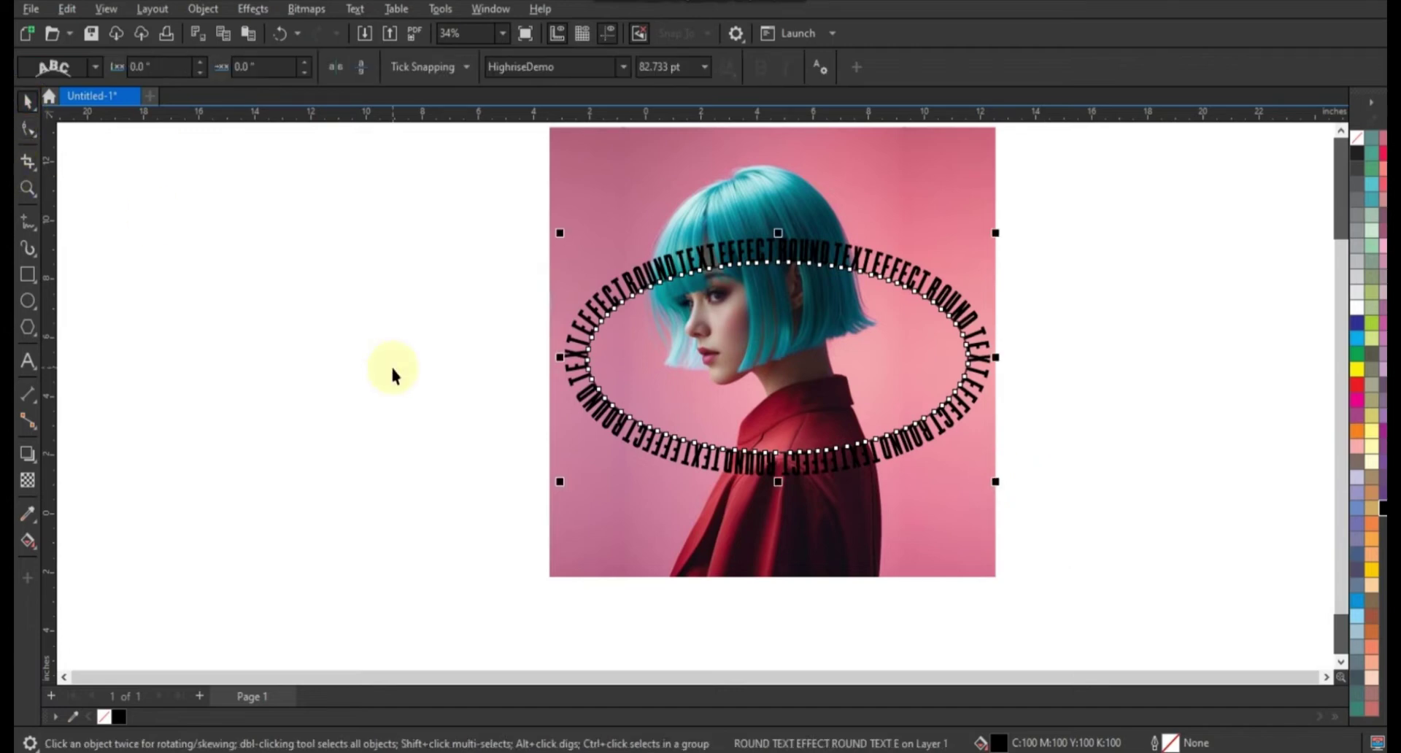
pyautogui.click(95, 67)
pyautogui.click(67, 141)
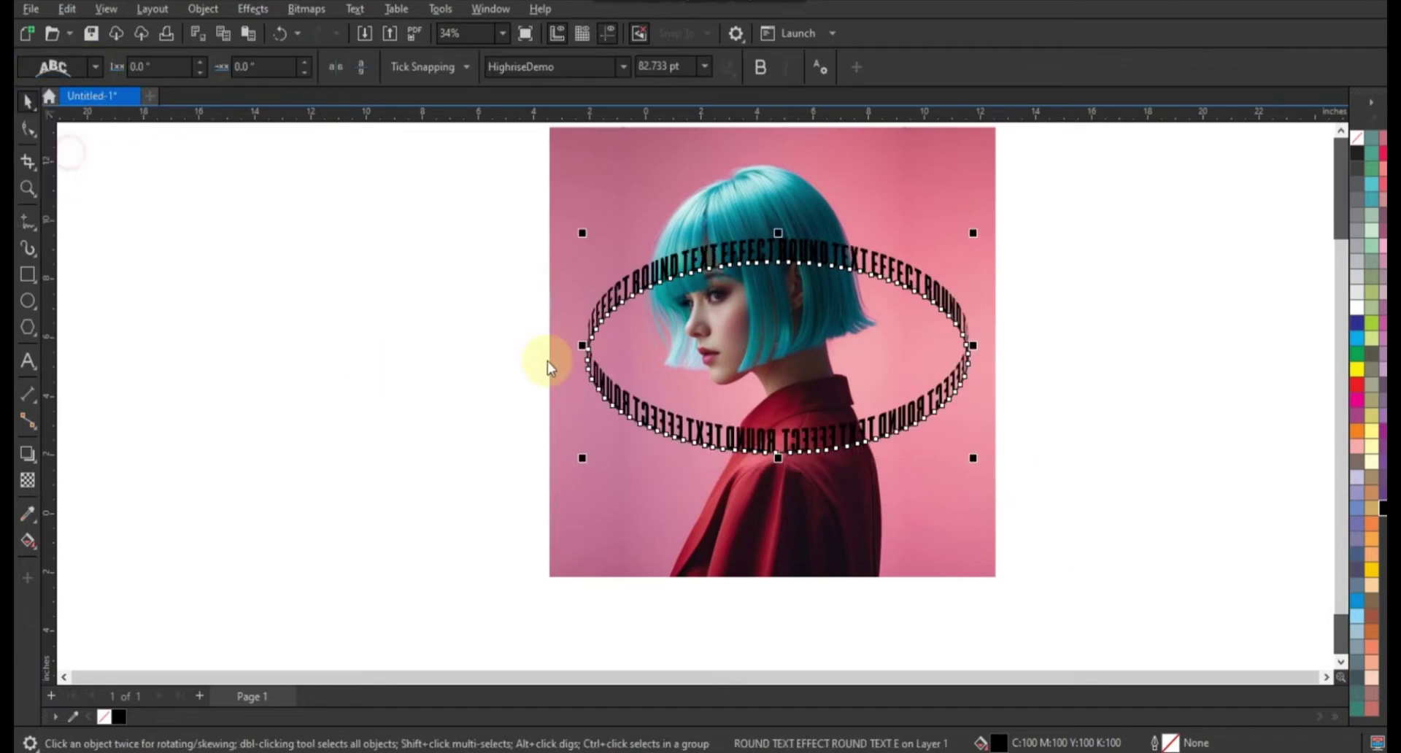
pyautogui.click(334, 70)
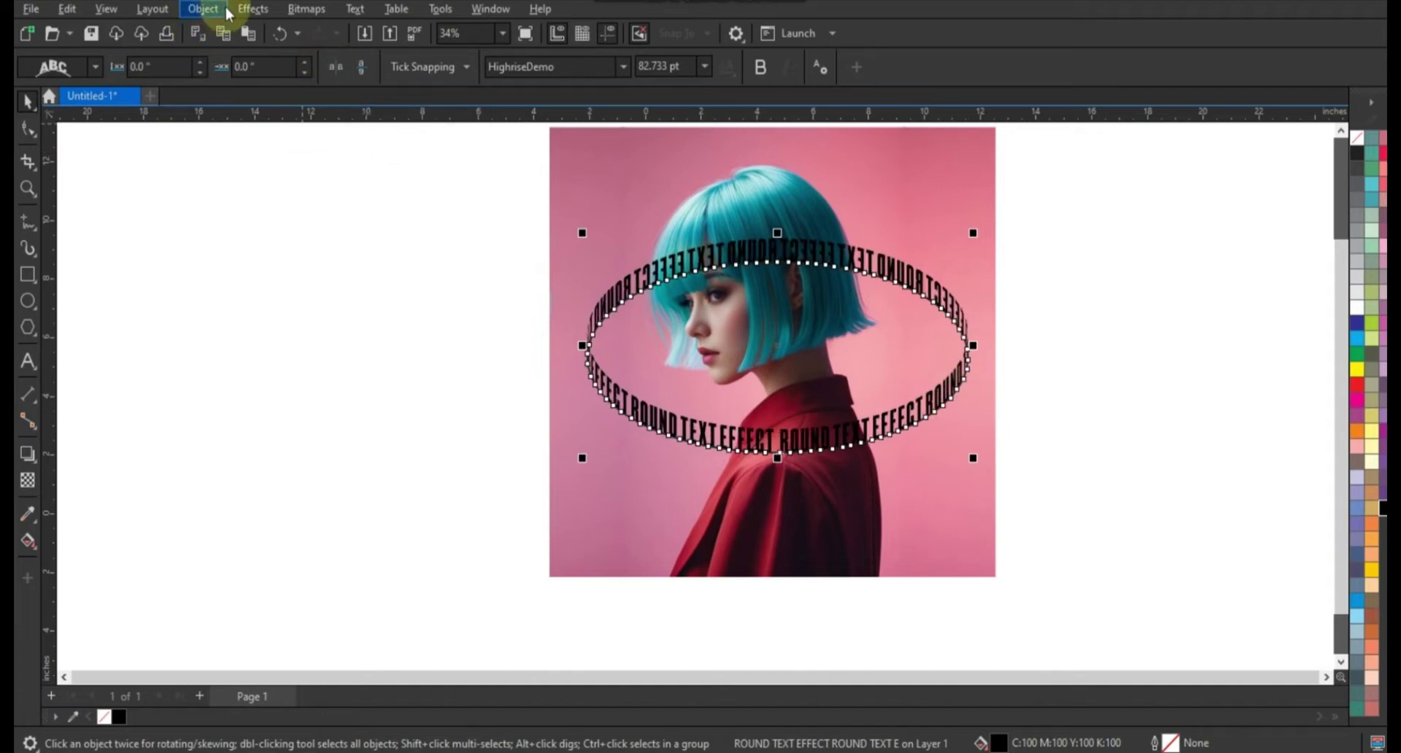
# - Convert the round text to curves, rotate it ~30.9°, scale to 114%, and move it left
pyautogui.click(203, 9)
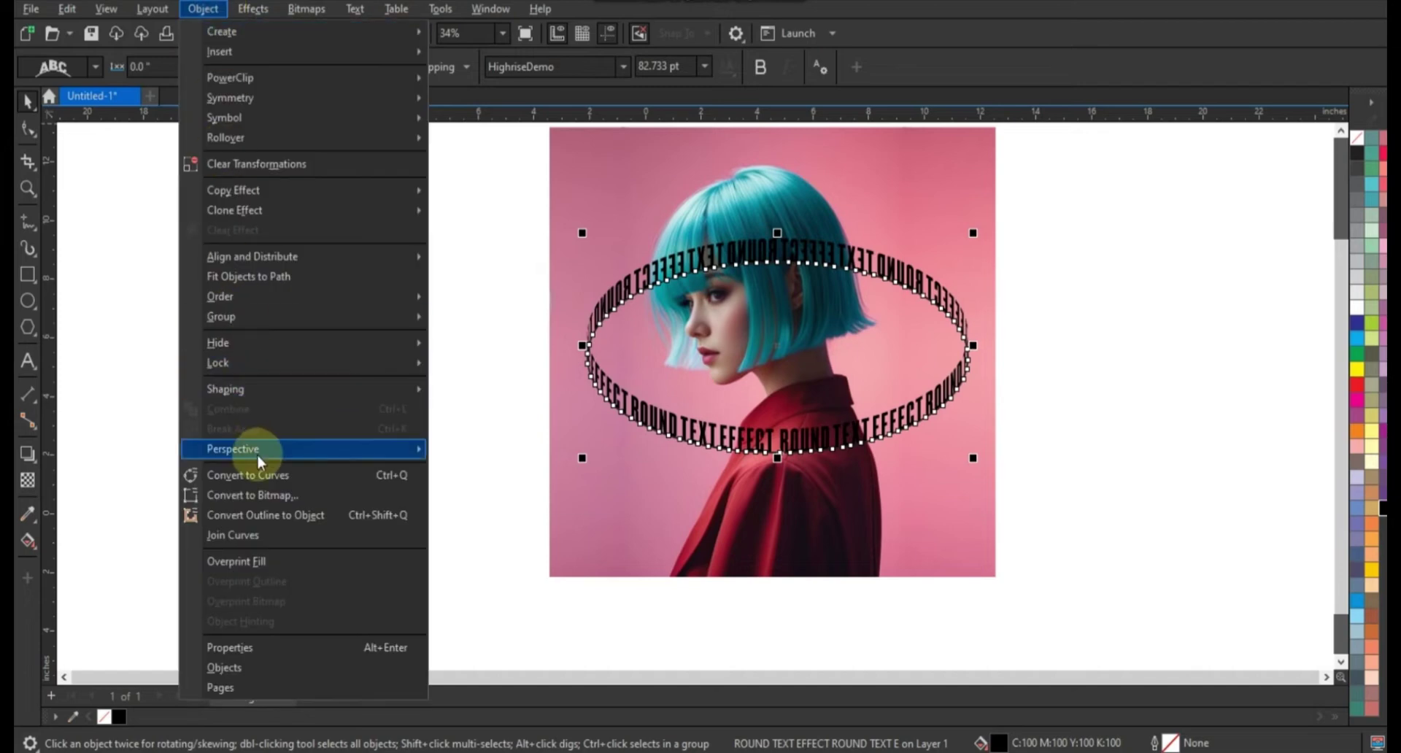
pyautogui.click(248, 474)
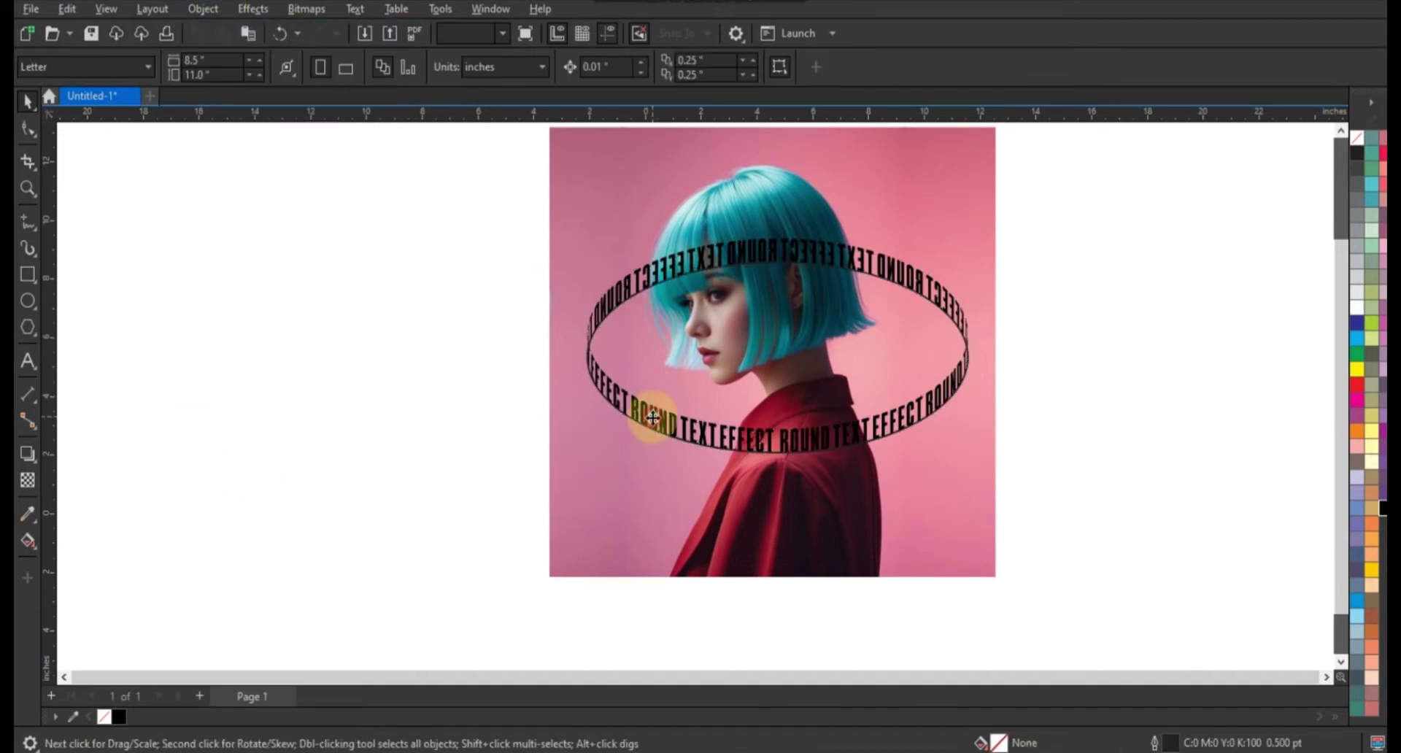
pyautogui.moveTo(642, 423); pyautogui.dragTo(342, 438)
pyautogui.hotkey('ctrl', 'z')
pyautogui.click(898, 428)
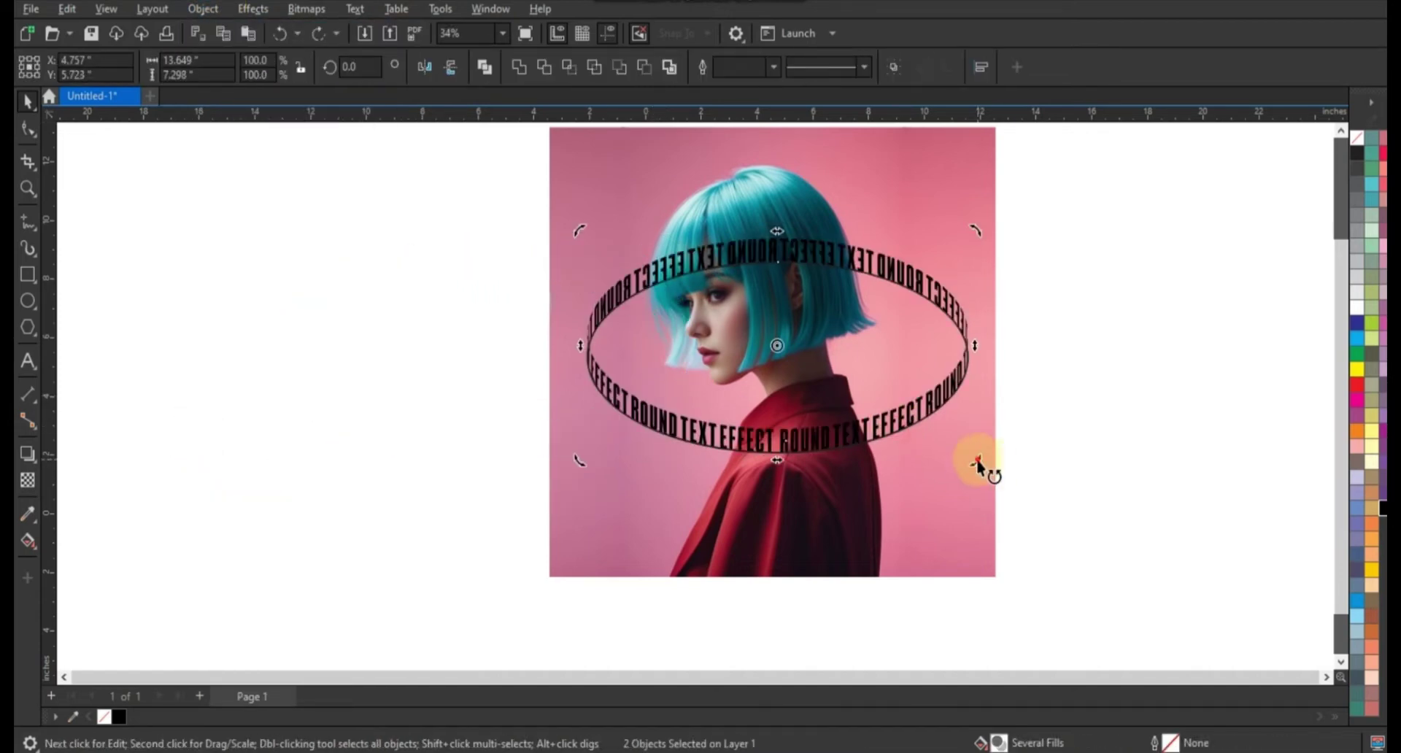
pyautogui.moveTo(985, 471); pyautogui.dragTo(894, 374)
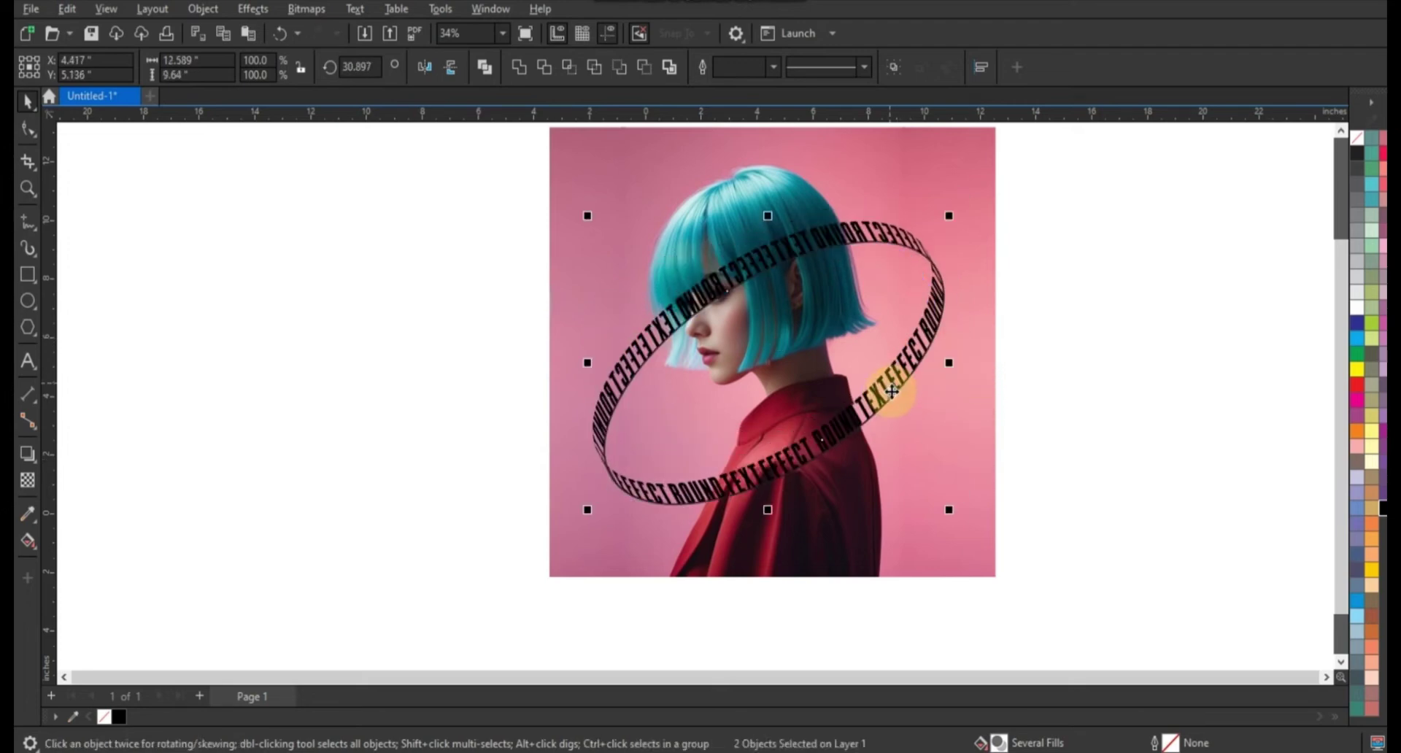
pyautogui.moveTo(947, 215); pyautogui.dragTo(974, 197)
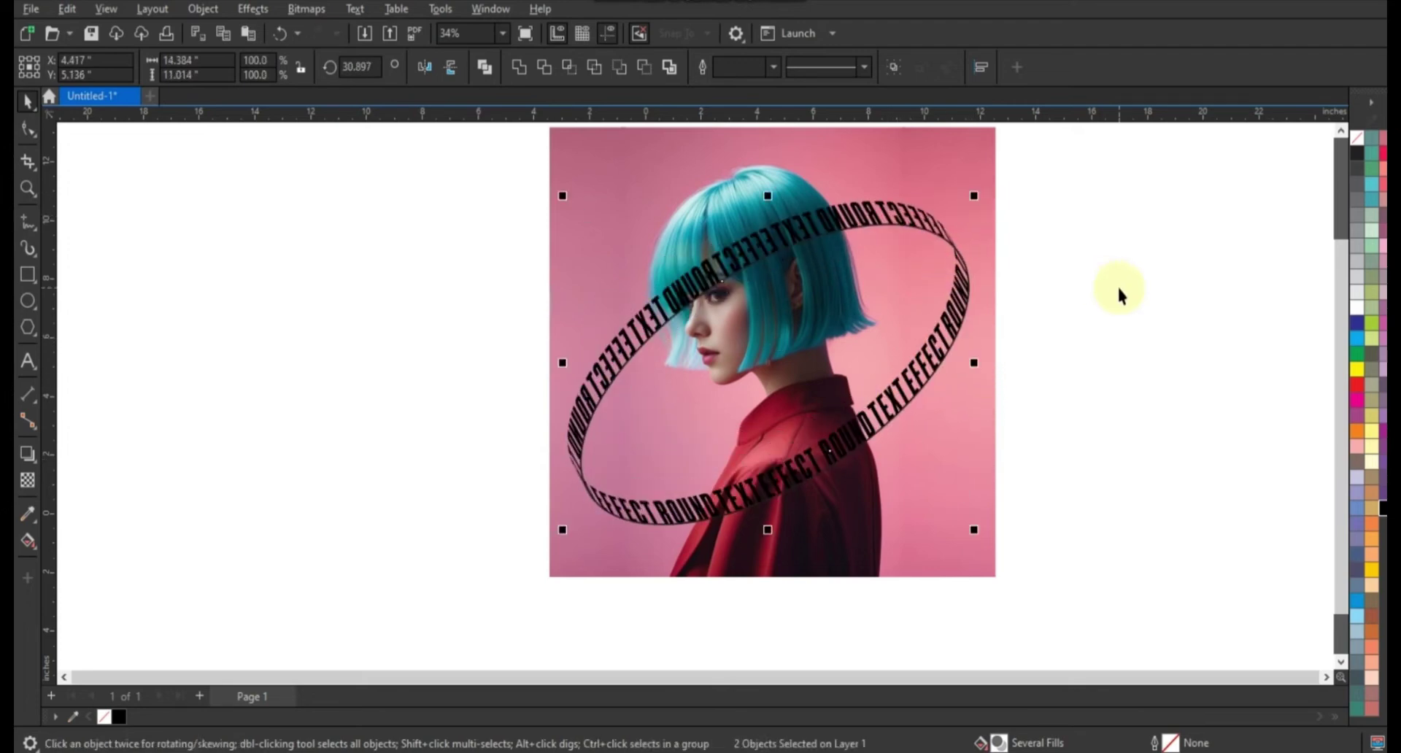
pyautogui.moveTo(953, 275); pyautogui.dragTo(527, 275)
# - Convert the ellipse outline to an object and extrude it into a 3D band
pyautogui.click(677, 328)
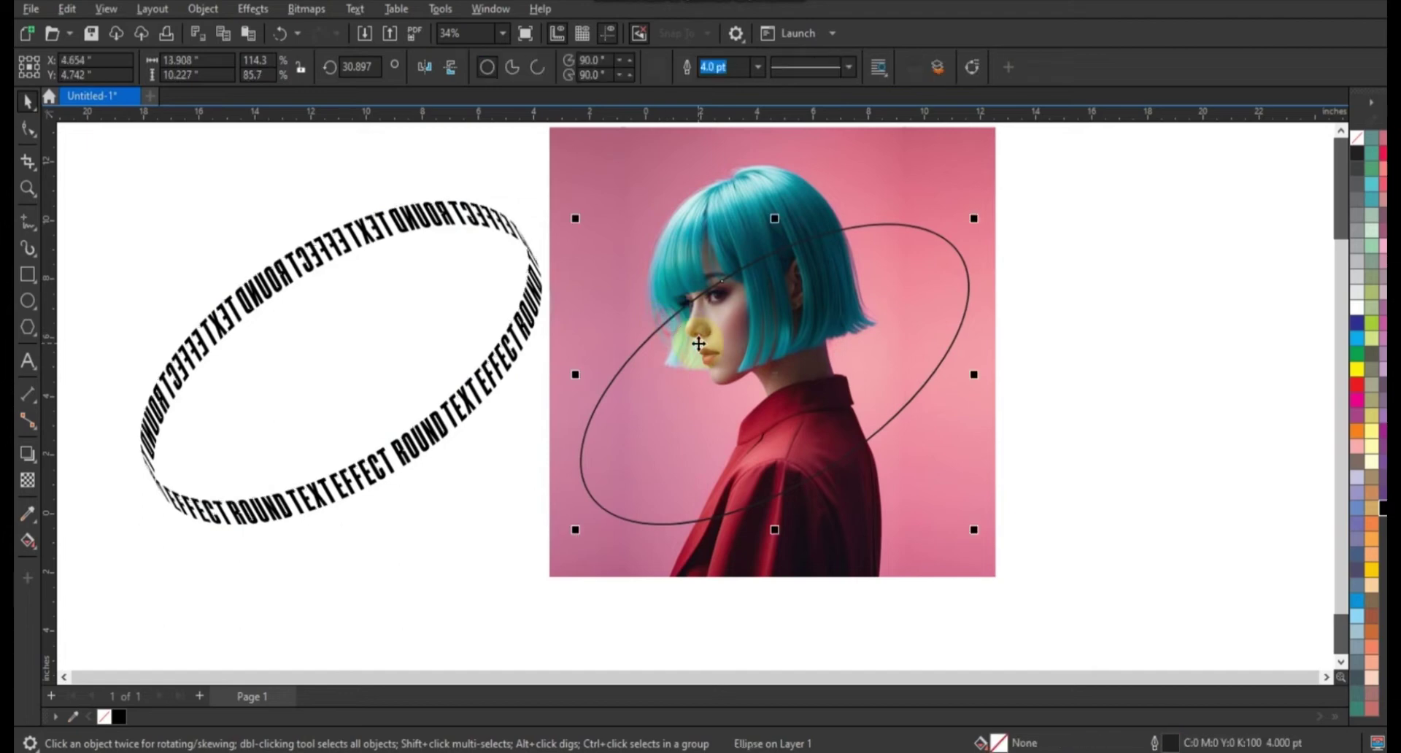
pyautogui.click(203, 9)
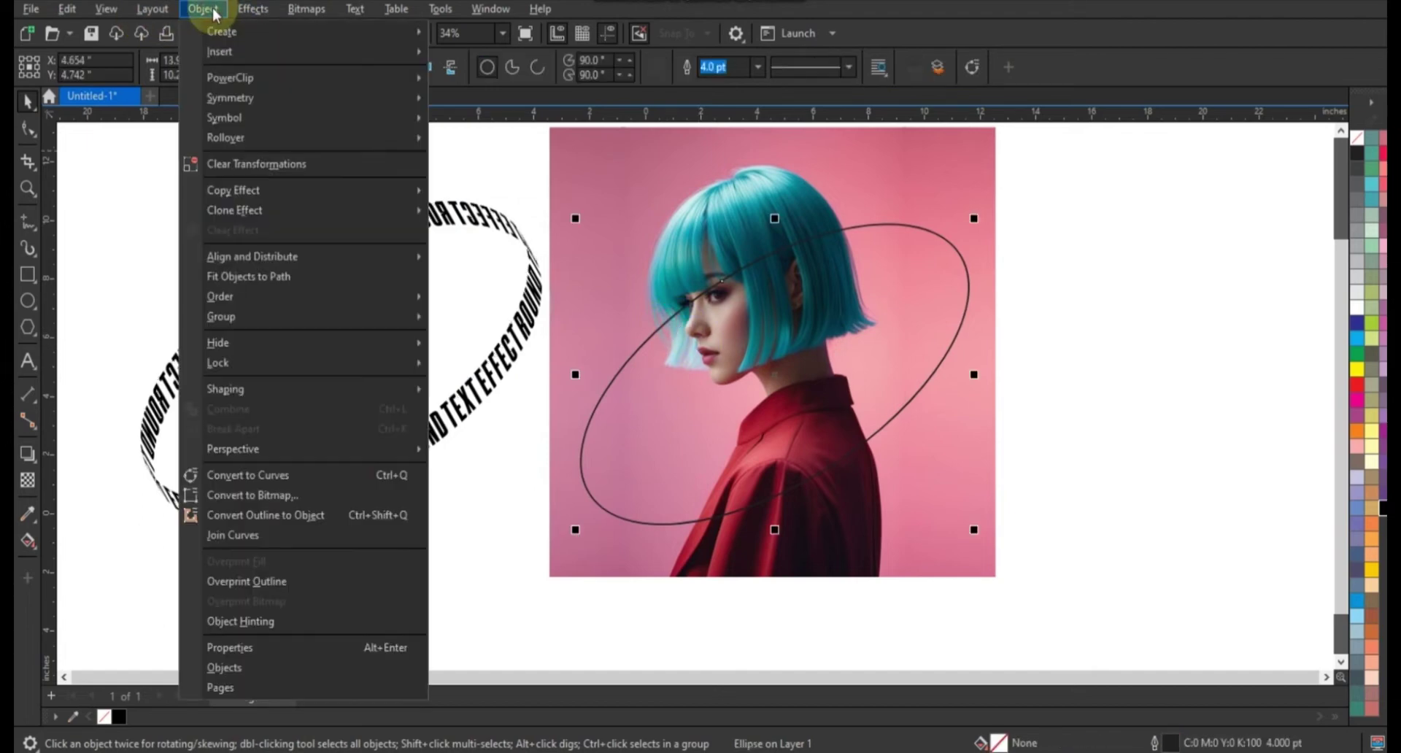
pyautogui.click(264, 517)
pyautogui.click(28, 453)
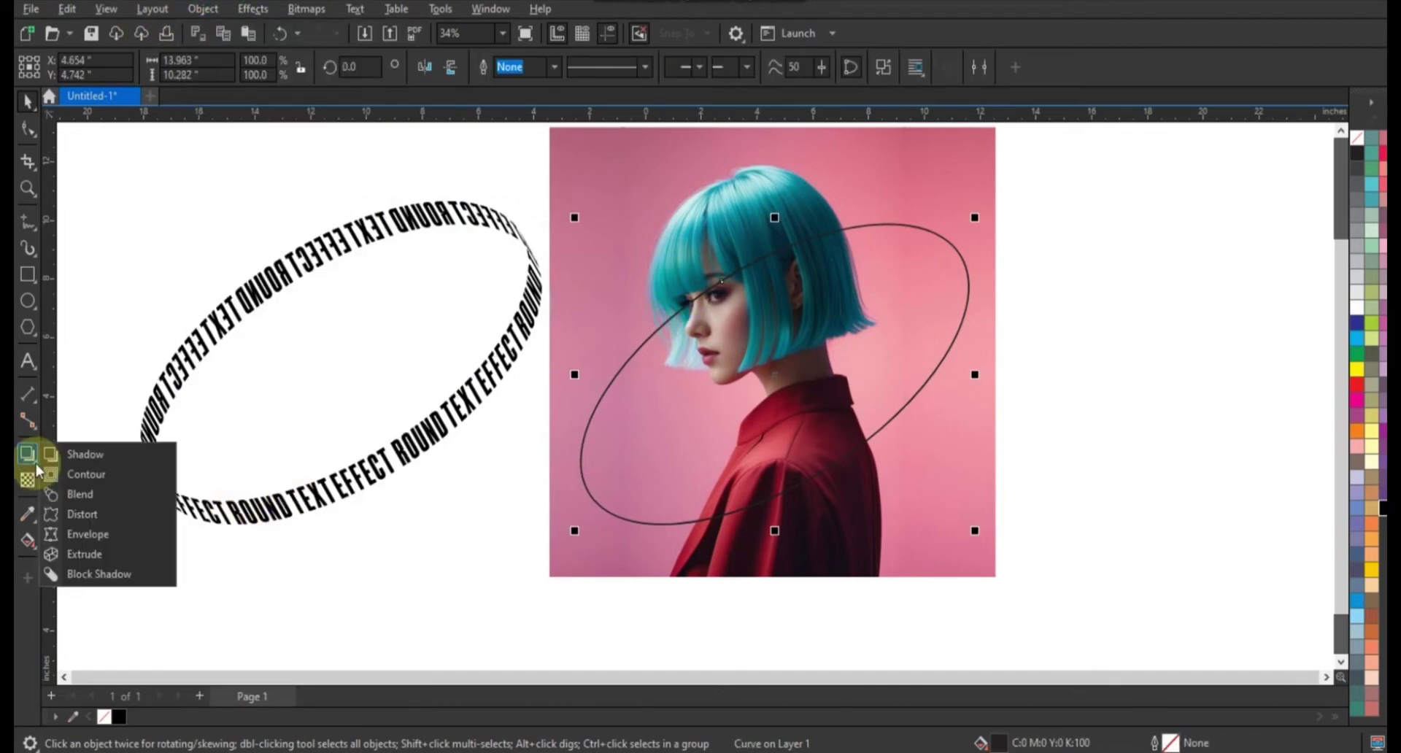
pyautogui.click(84, 554)
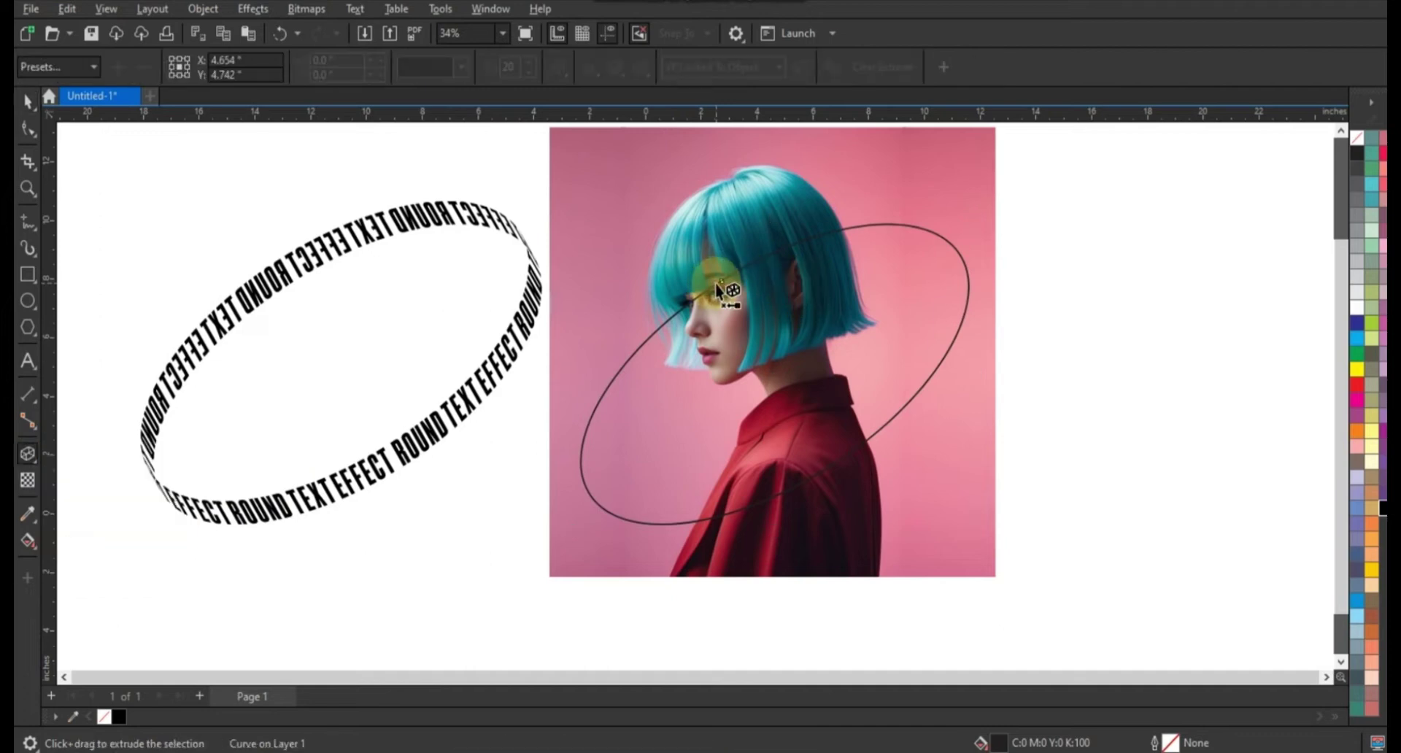
pyautogui.moveTo(723, 289); pyautogui.dragTo(740, 346)
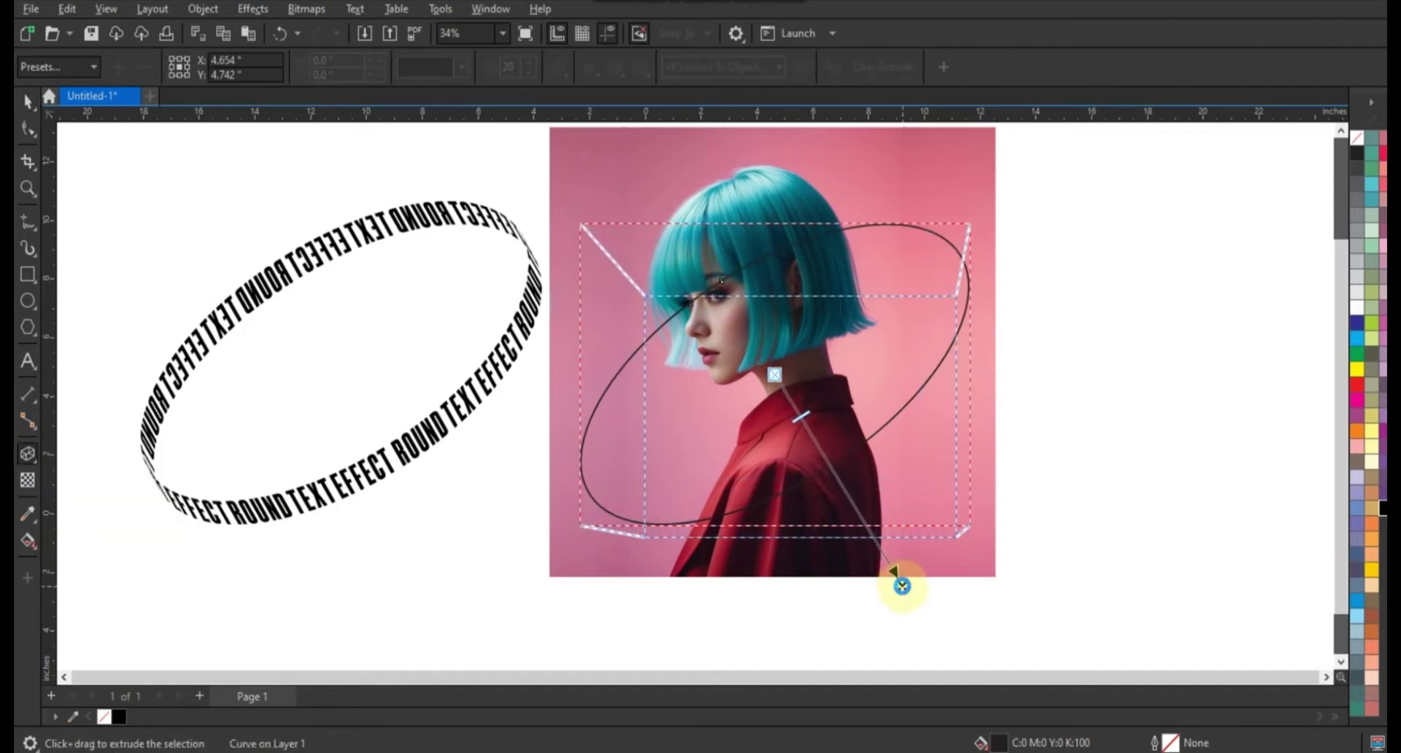
pyautogui.moveTo(896, 561)
pyautogui.mouseDown()
pyautogui.moveTo(902, 584)
pyautogui.moveTo(800, 408)
pyautogui.mouseUp()
pyautogui.click(461, 67)
pyautogui.click(479, 238)
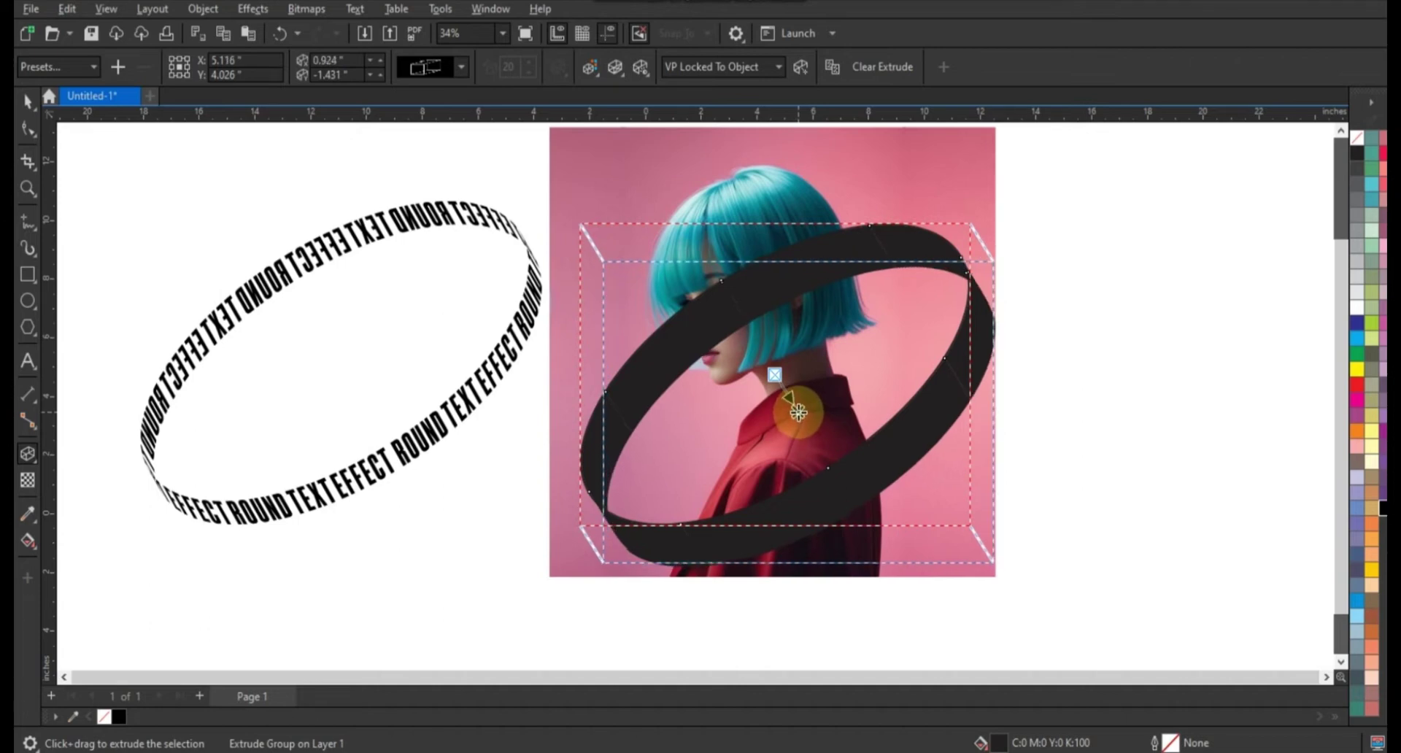
pyautogui.click(27, 102)
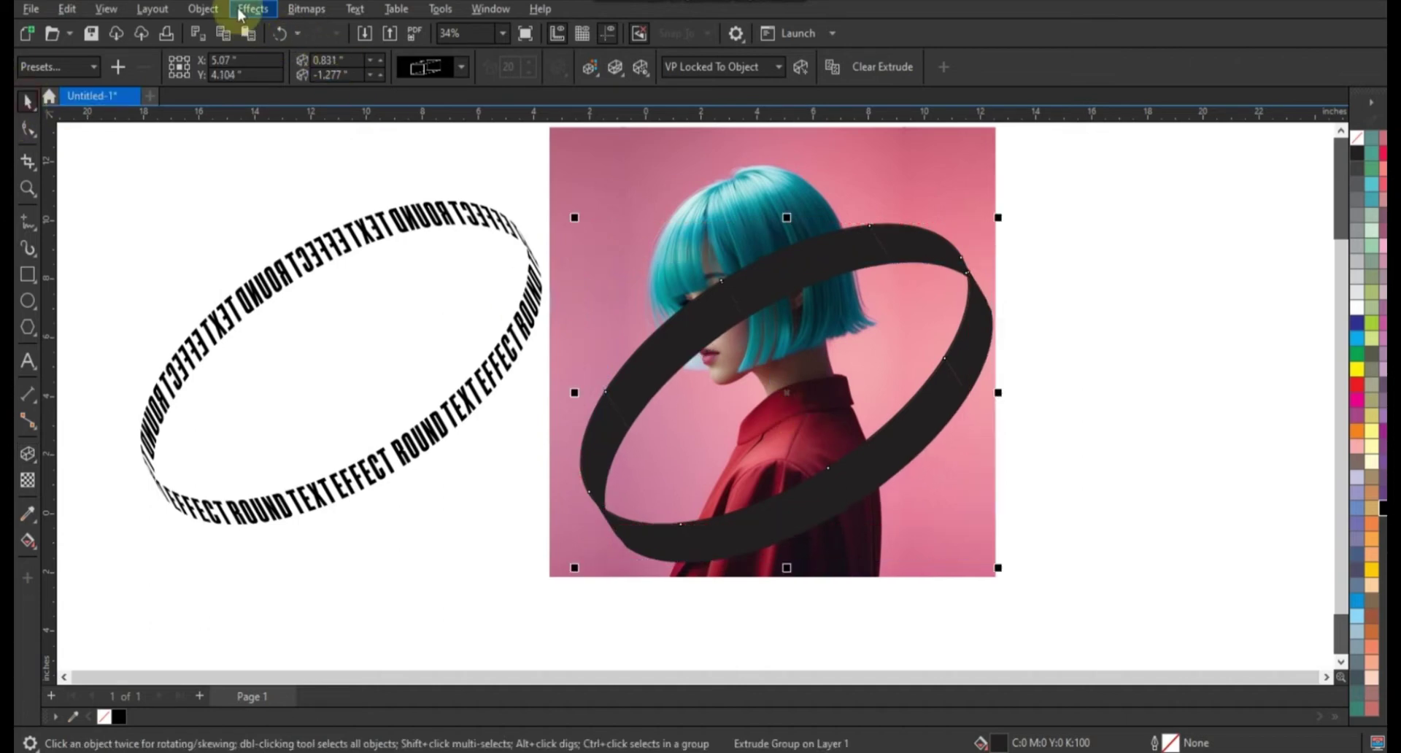
# - Break the extrusion apart and fill it grey with a white 0.5 pt outline
pyautogui.click(203, 9)
pyautogui.click(238, 438)
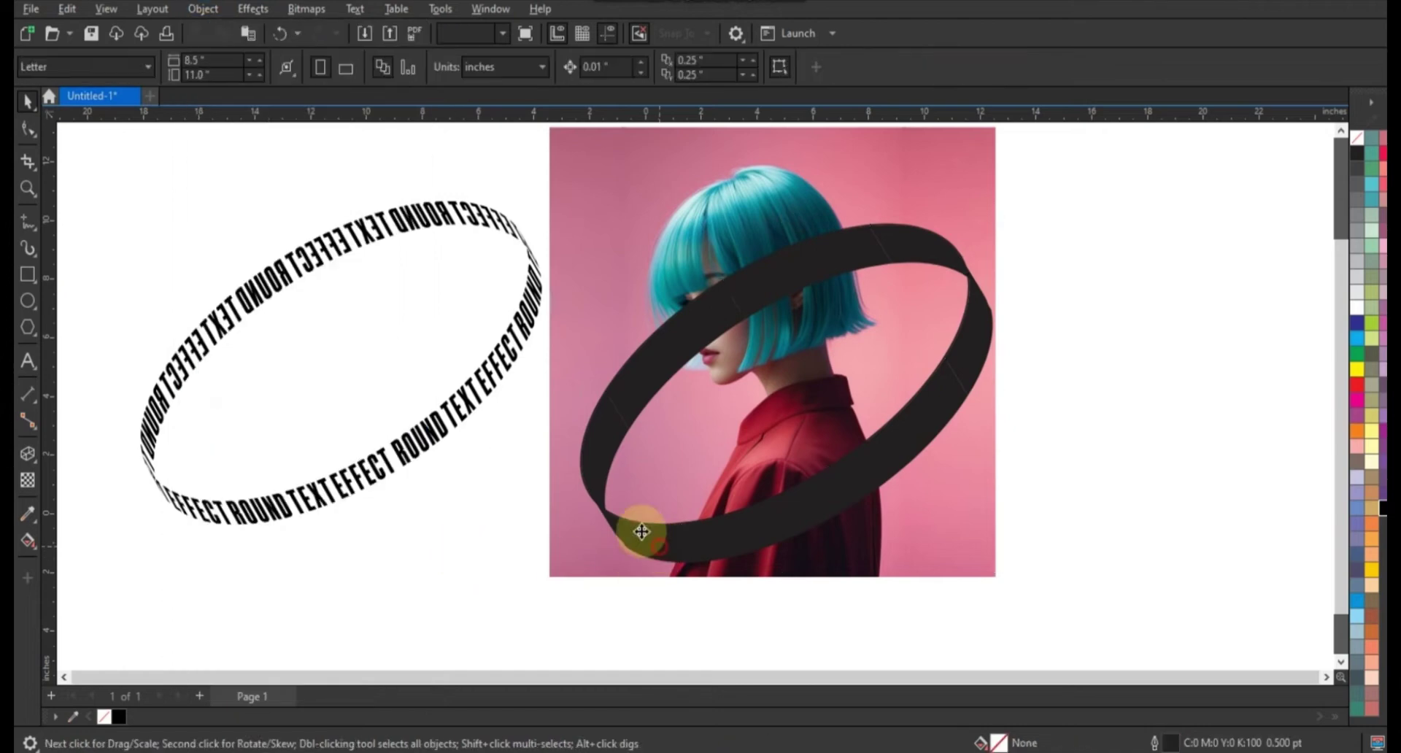
pyautogui.click(1362, 332)
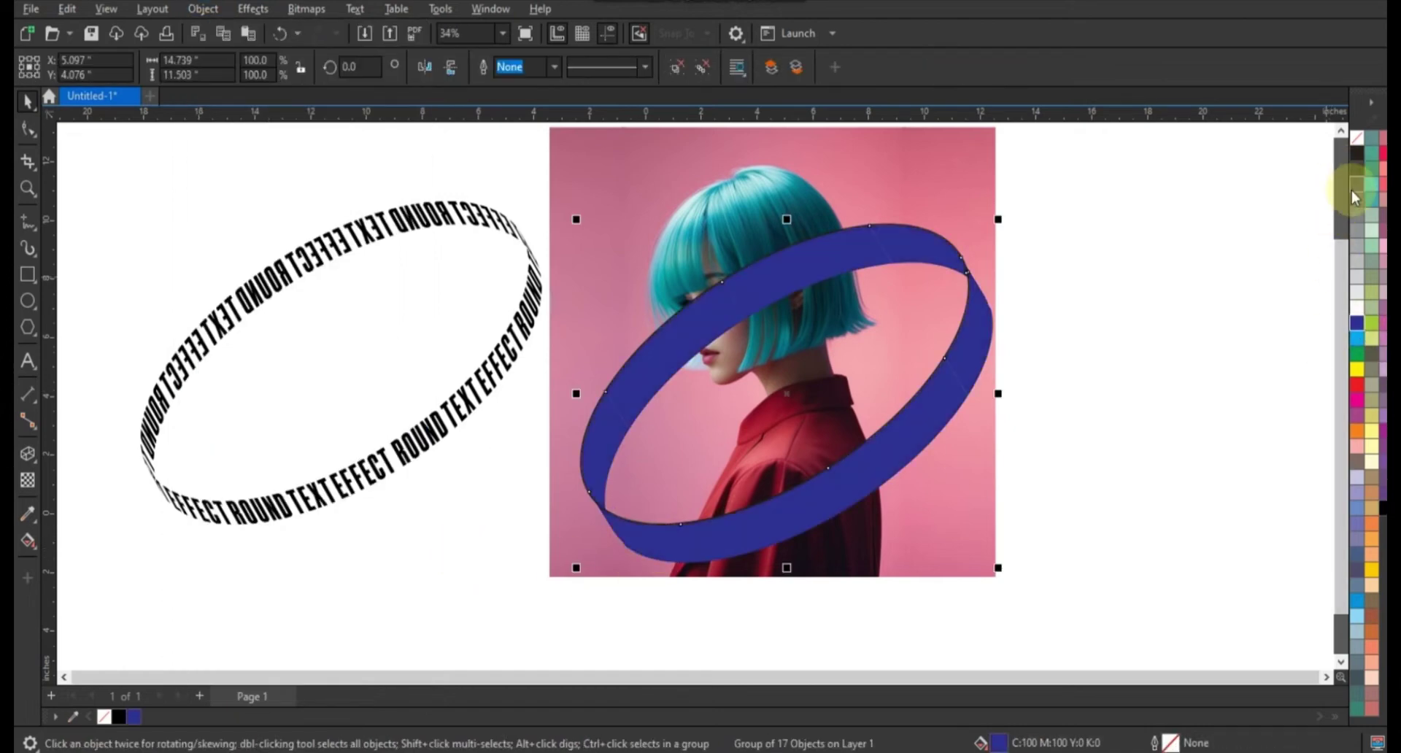
pyautogui.click(1357, 199)
pyautogui.rightClick(1357, 309)
pyautogui.click(1182, 319)
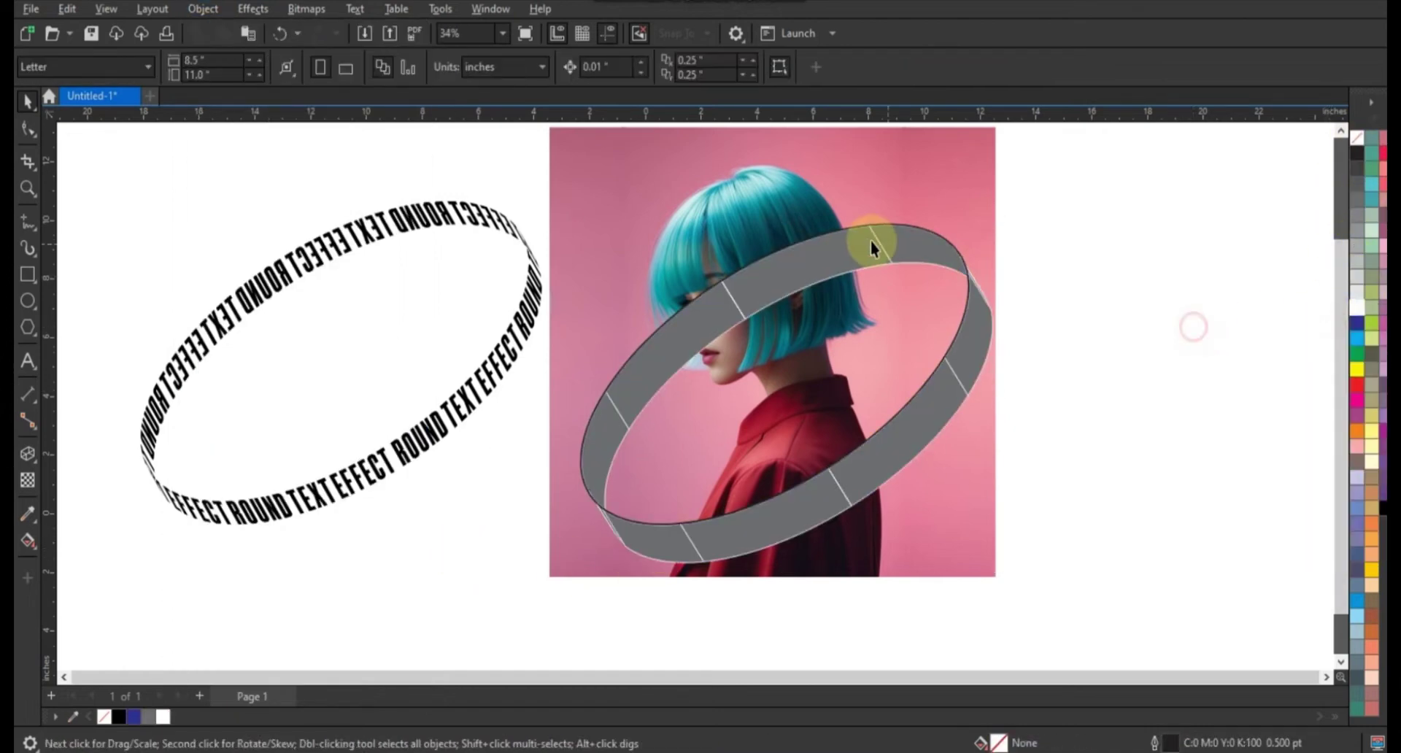
pyautogui.click(939, 255)
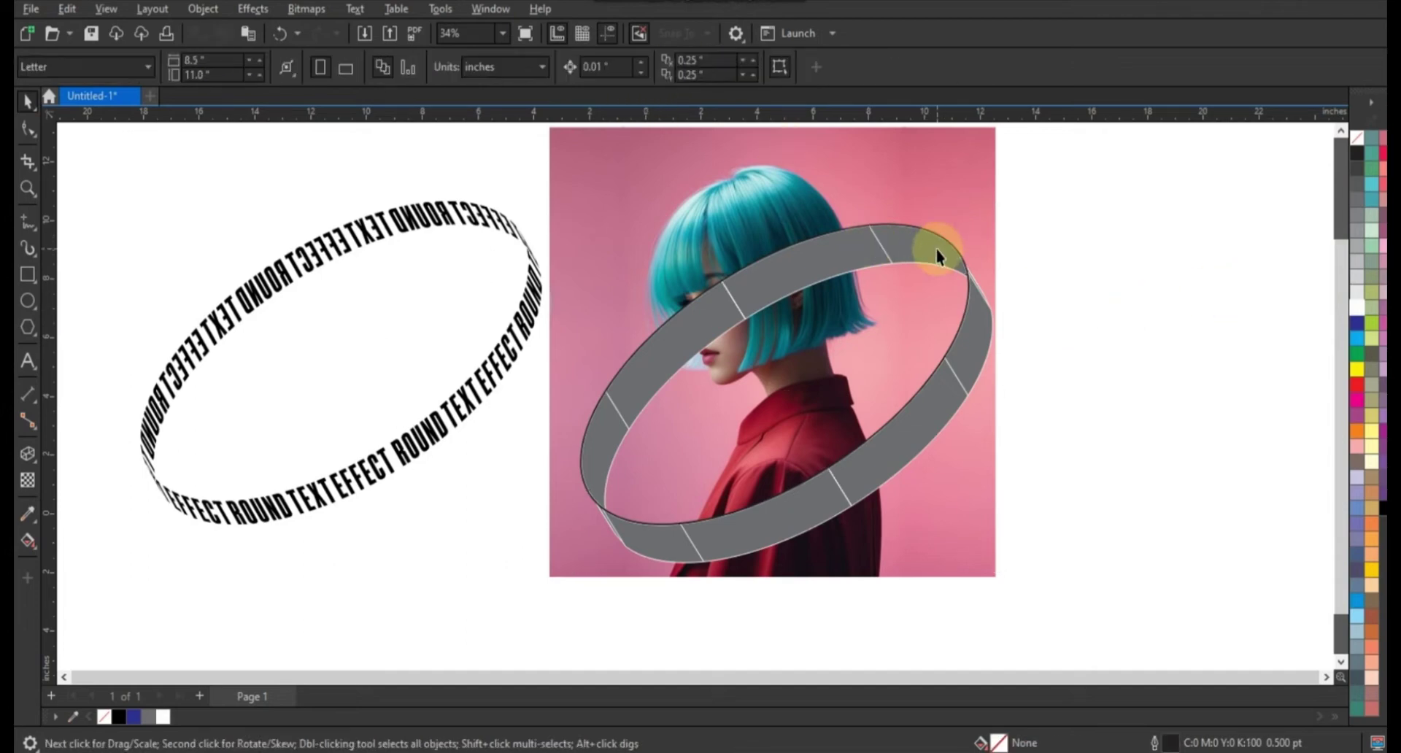
# - Select five ring segments and merge them into one piece
pyautogui.click(939, 255)
pyautogui.keyDown('shift'); pyautogui.click(829, 255); pyautogui.keyUp('shift')
pyautogui.keyDown('shift'); pyautogui.click(654, 355); pyautogui.keyUp('shift')
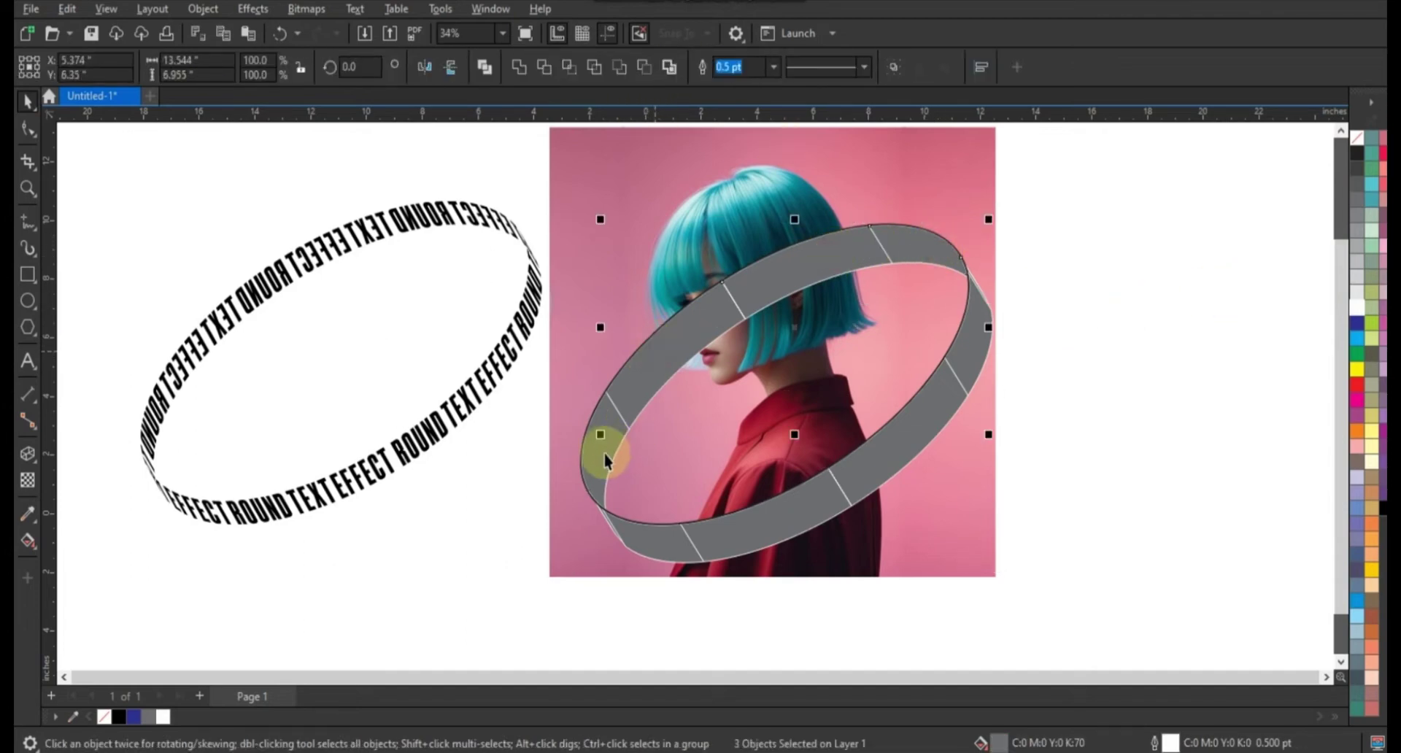
pyautogui.keyDown('shift'); pyautogui.click(626, 438); pyautogui.keyUp('shift')
pyautogui.click(1230, 384)
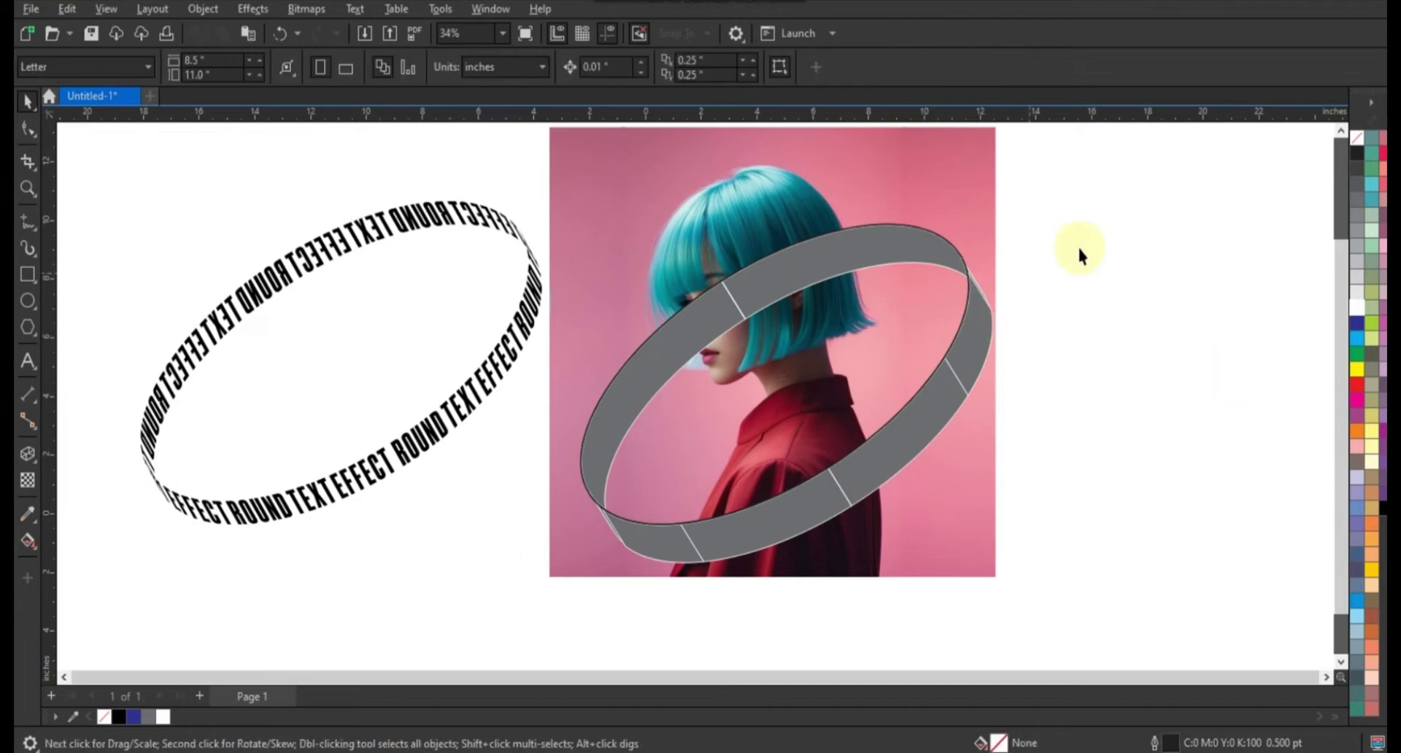
pyautogui.moveTo(1085, 235); pyautogui.dragTo(941, 358)
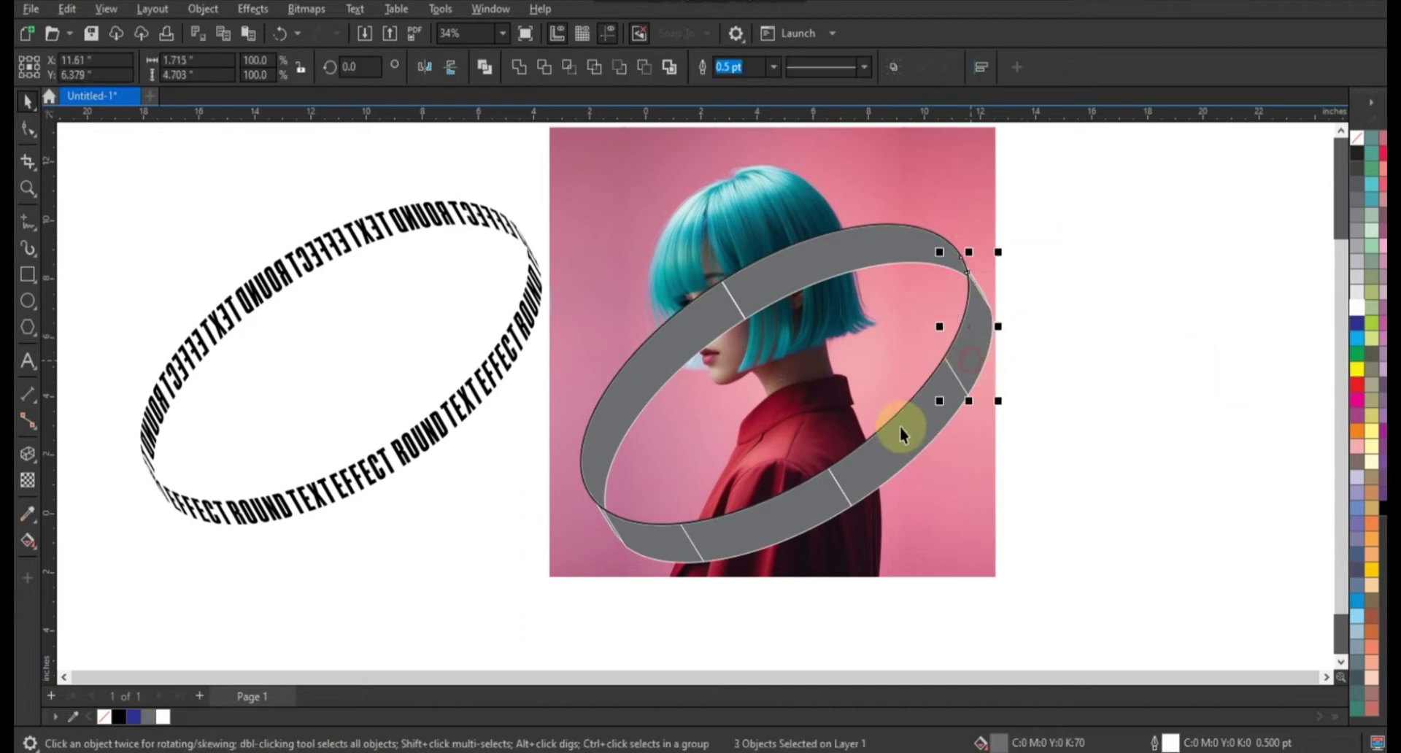
pyautogui.keyDown('shift'); pyautogui.click(623, 538); pyautogui.keyUp('shift')
pyautogui.keyDown('shift'); pyautogui.click(605, 517); pyautogui.keyUp('shift')
pyautogui.click(519, 66)
# - Weld the small lower-left piece into the ring
pyautogui.moveTo(516, 460); pyautogui.dragTo(620, 572)
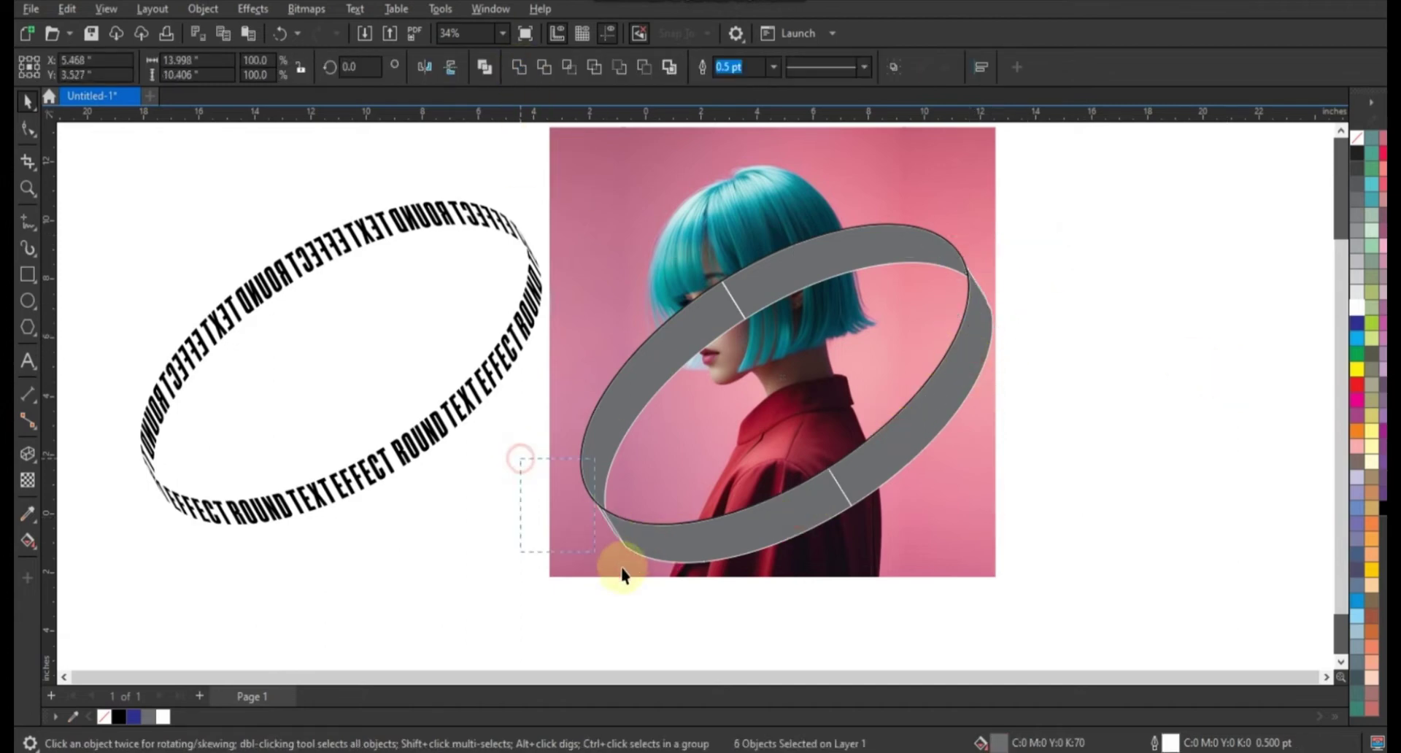
pyautogui.keyDown('shift'); pyautogui.click(912, 445); pyautogui.keyUp('shift')
pyautogui.click(543, 66)
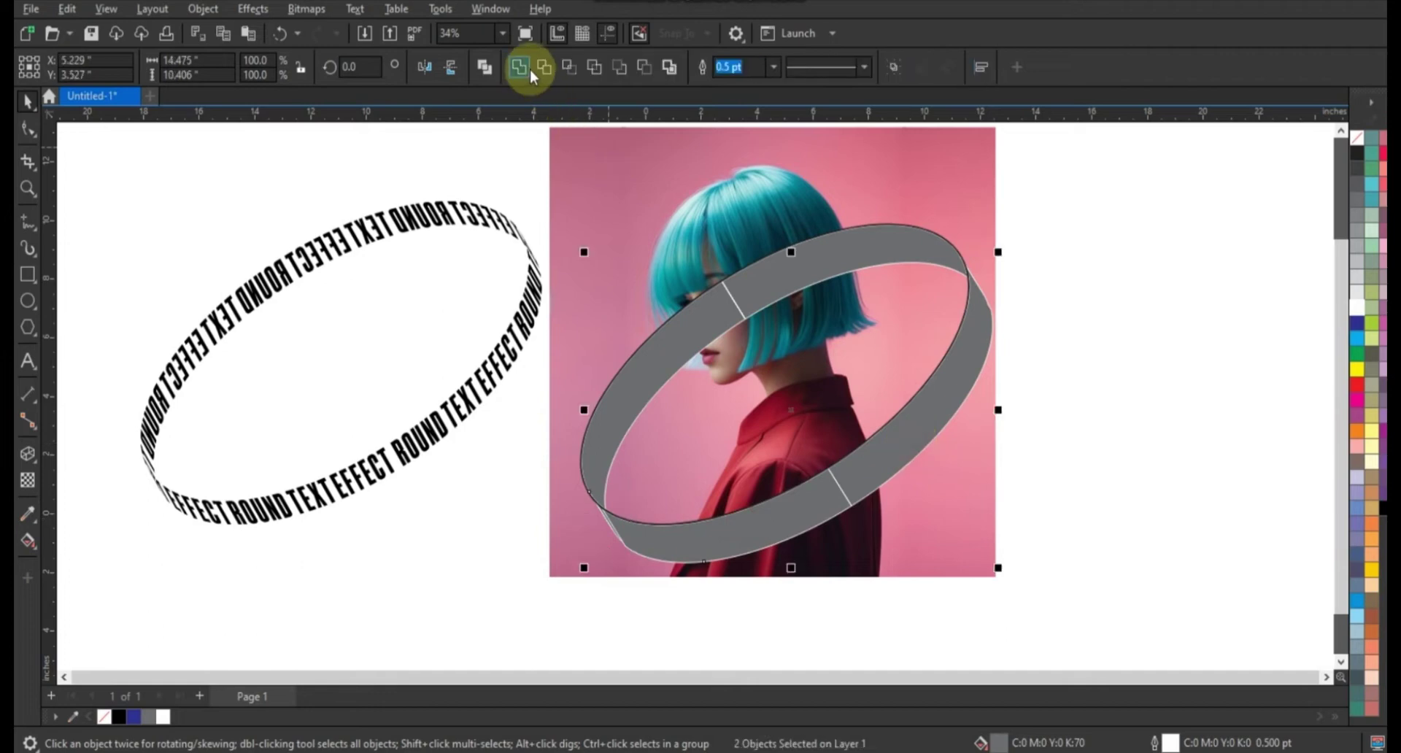
pyautogui.click(1172, 462)
pyautogui.moveTo(851, 488); pyautogui.dragTo(896, 488)
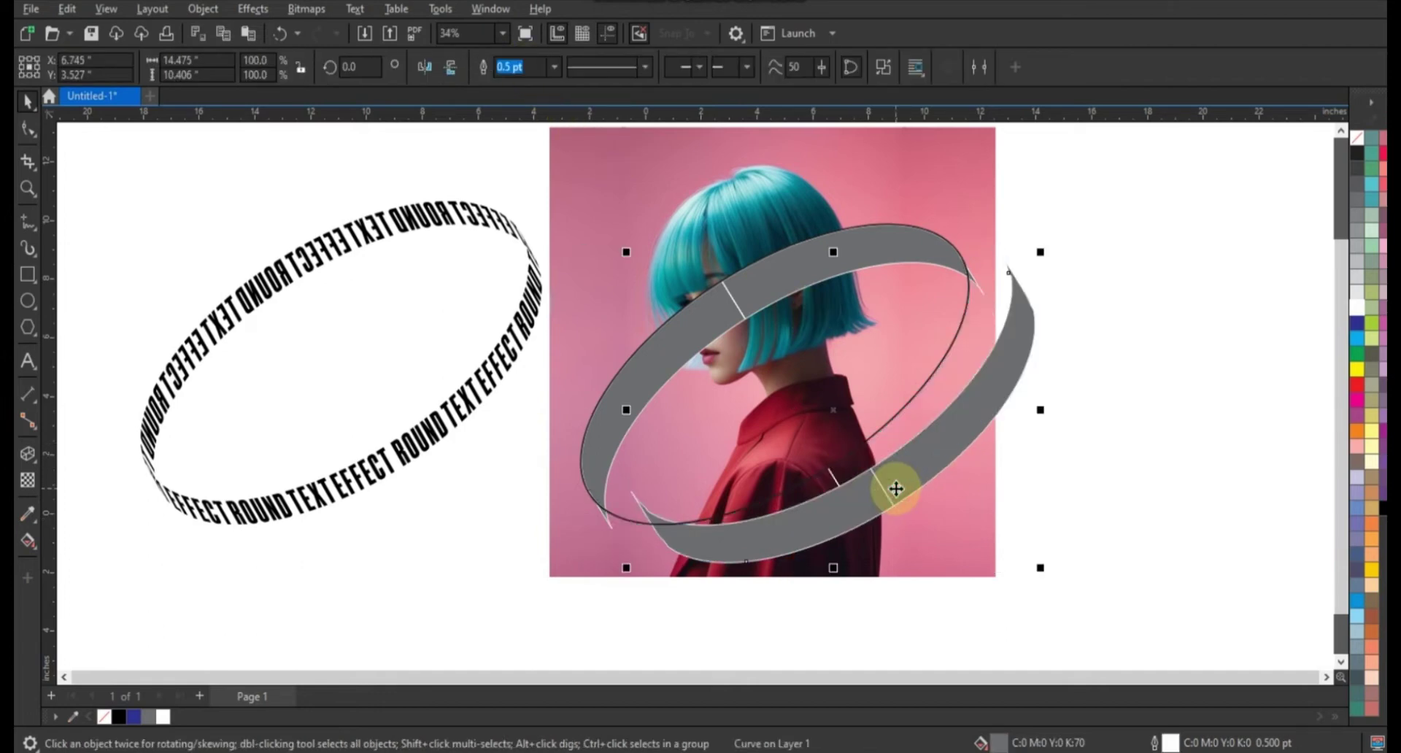
pyautogui.hotkey('ctrl', 'z')
# - Select the ring's seam pieces and lower-left sections
pyautogui.moveTo(775, 406); pyautogui.dragTo(875, 521)
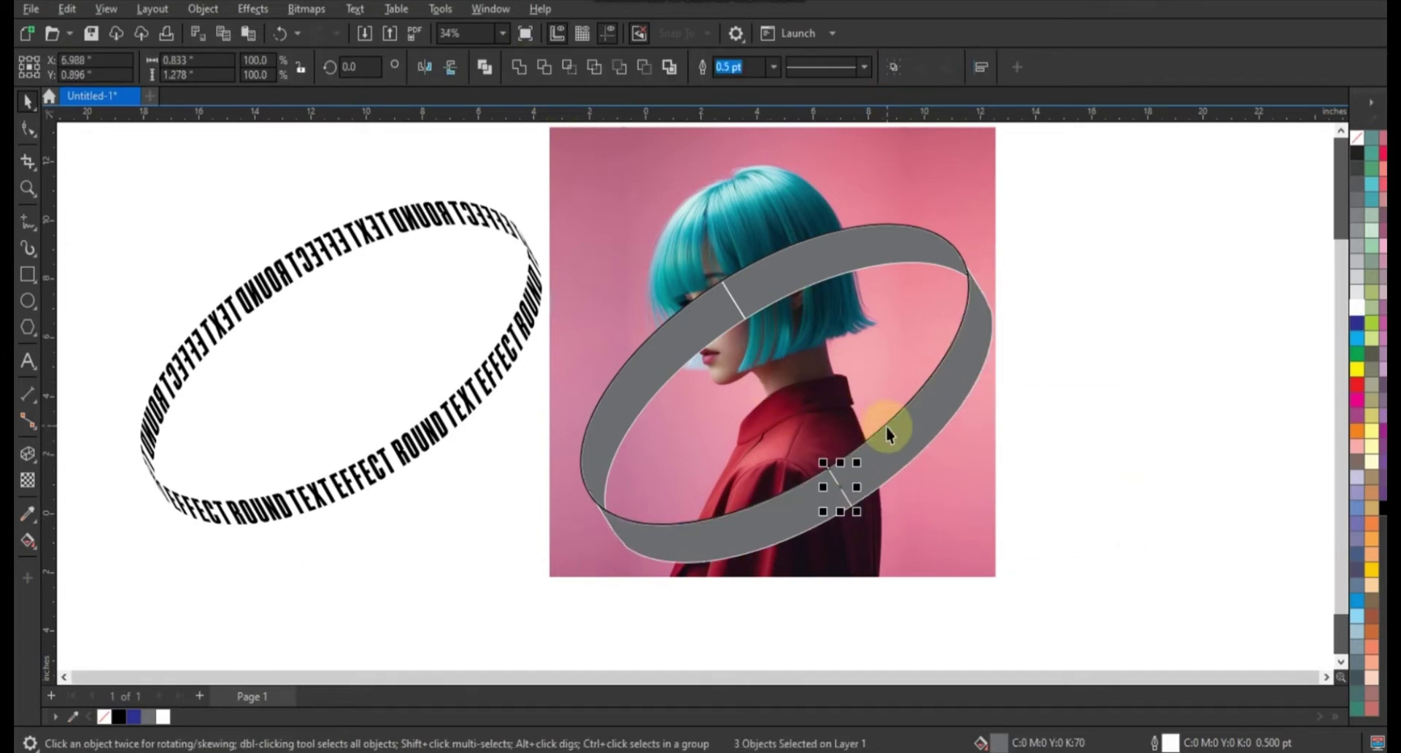
pyautogui.click(886, 426)
pyautogui.click(803, 522)
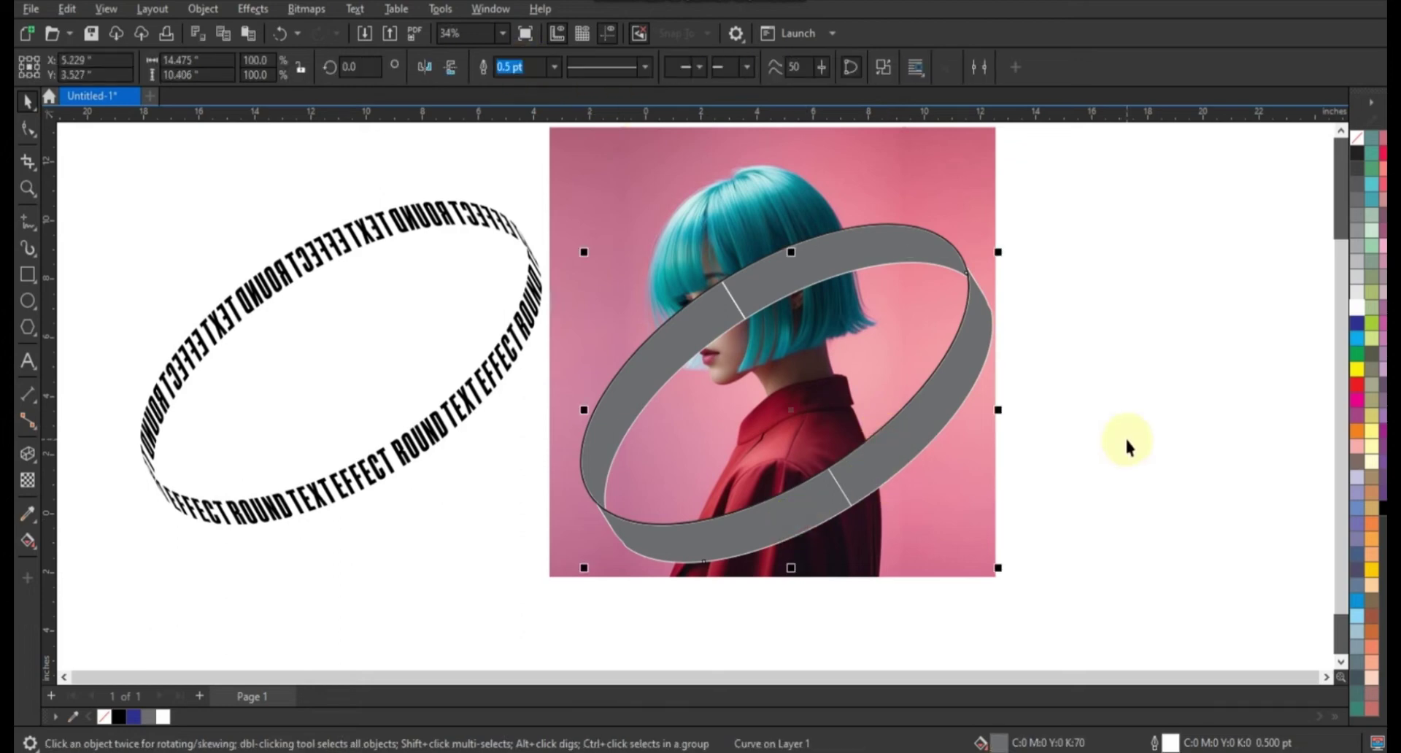
pyautogui.moveTo(939, 240); pyautogui.dragTo(1218, 183)
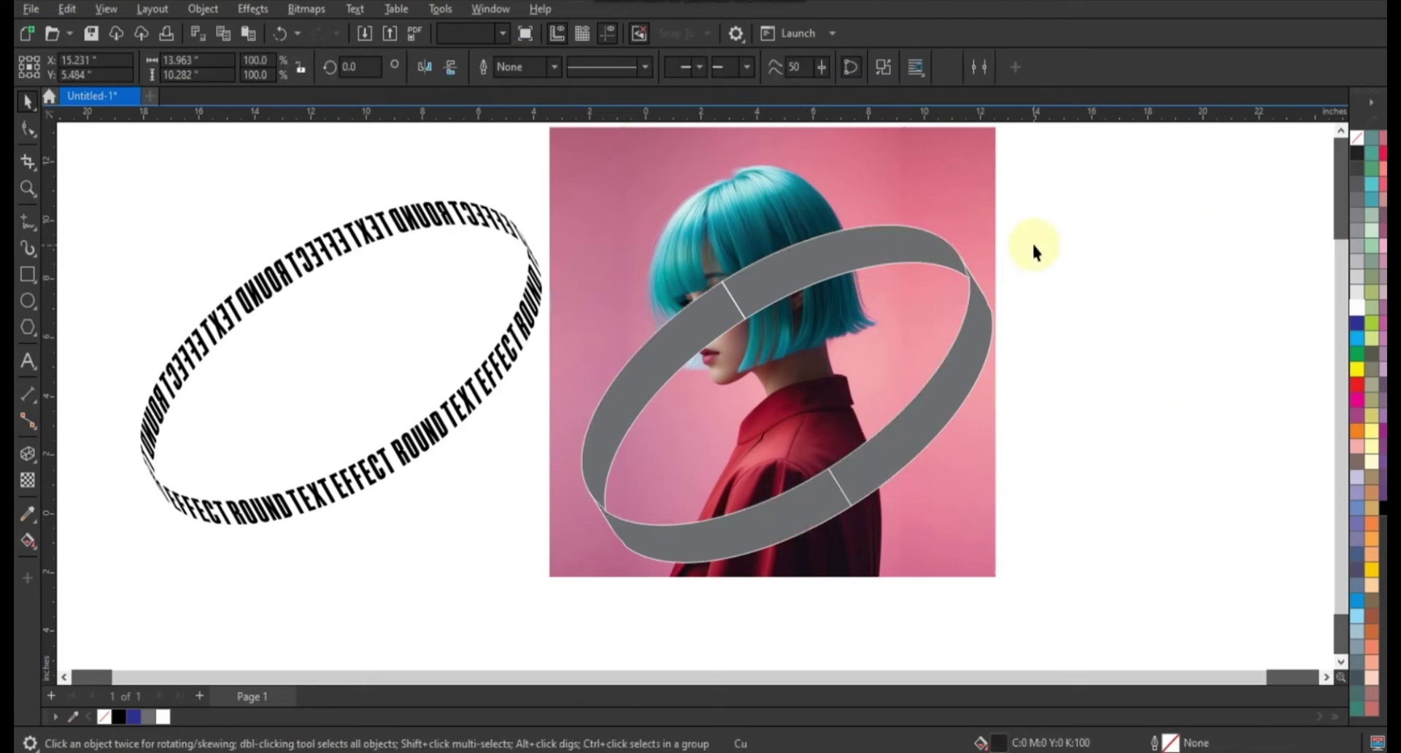
pyautogui.click(950, 264)
pyautogui.moveTo(1105, 195); pyautogui.dragTo(568, 584)
# - Sample the jacket red with the Color Eyedropper and apply it to the upper band segments
pyautogui.click(28, 513)
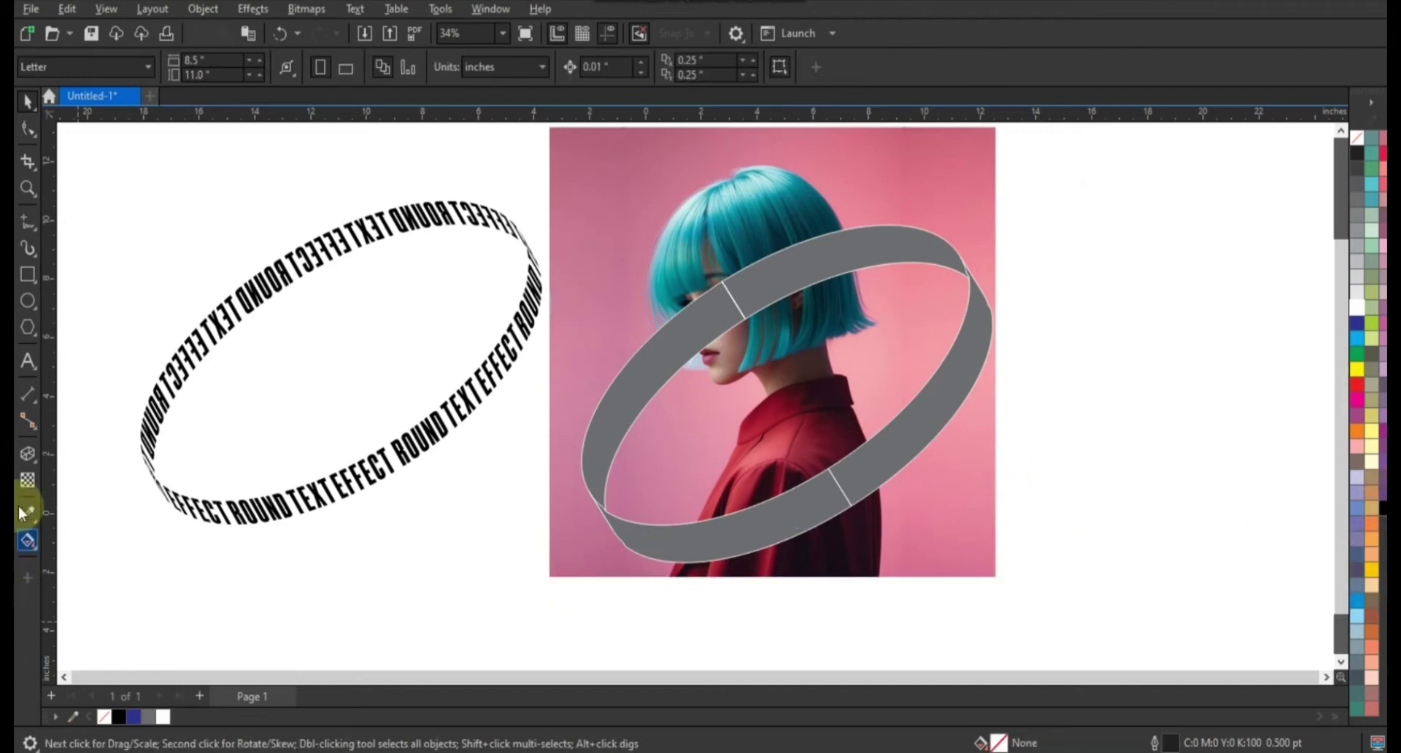
pyautogui.click(809, 445)
pyautogui.click(863, 467)
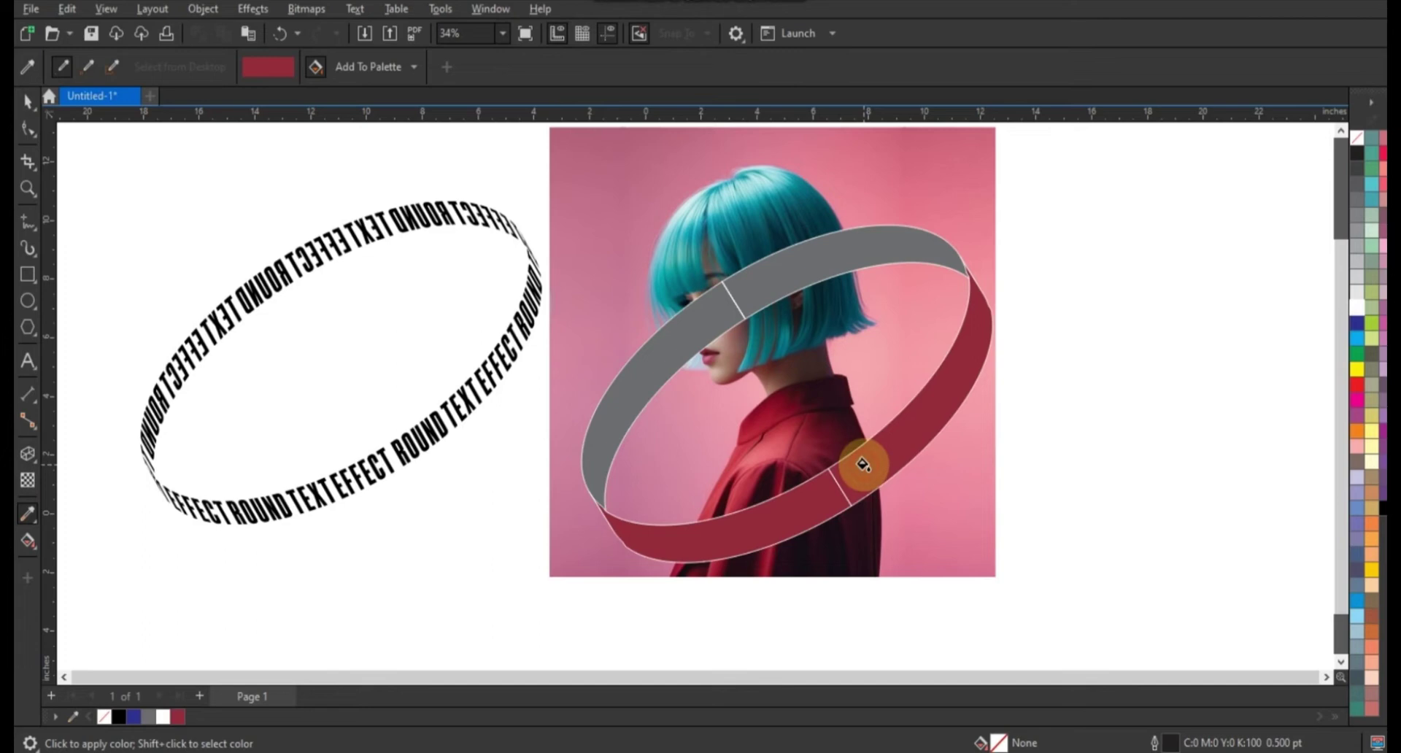
pyautogui.click(808, 263)
# - Sample the hair teal and apply it to the lower and right band segments
pyautogui.press('space')
pyautogui.press('space')
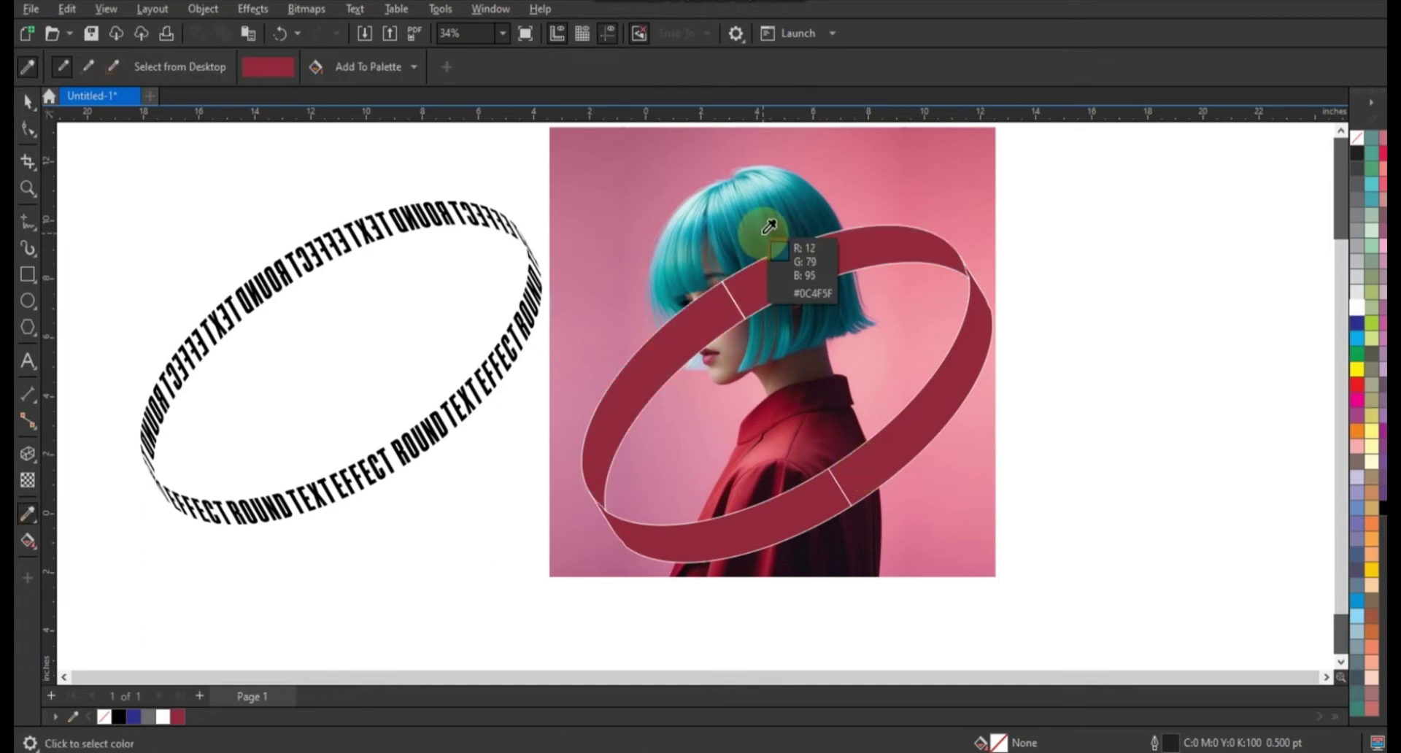
pyautogui.click(760, 211)
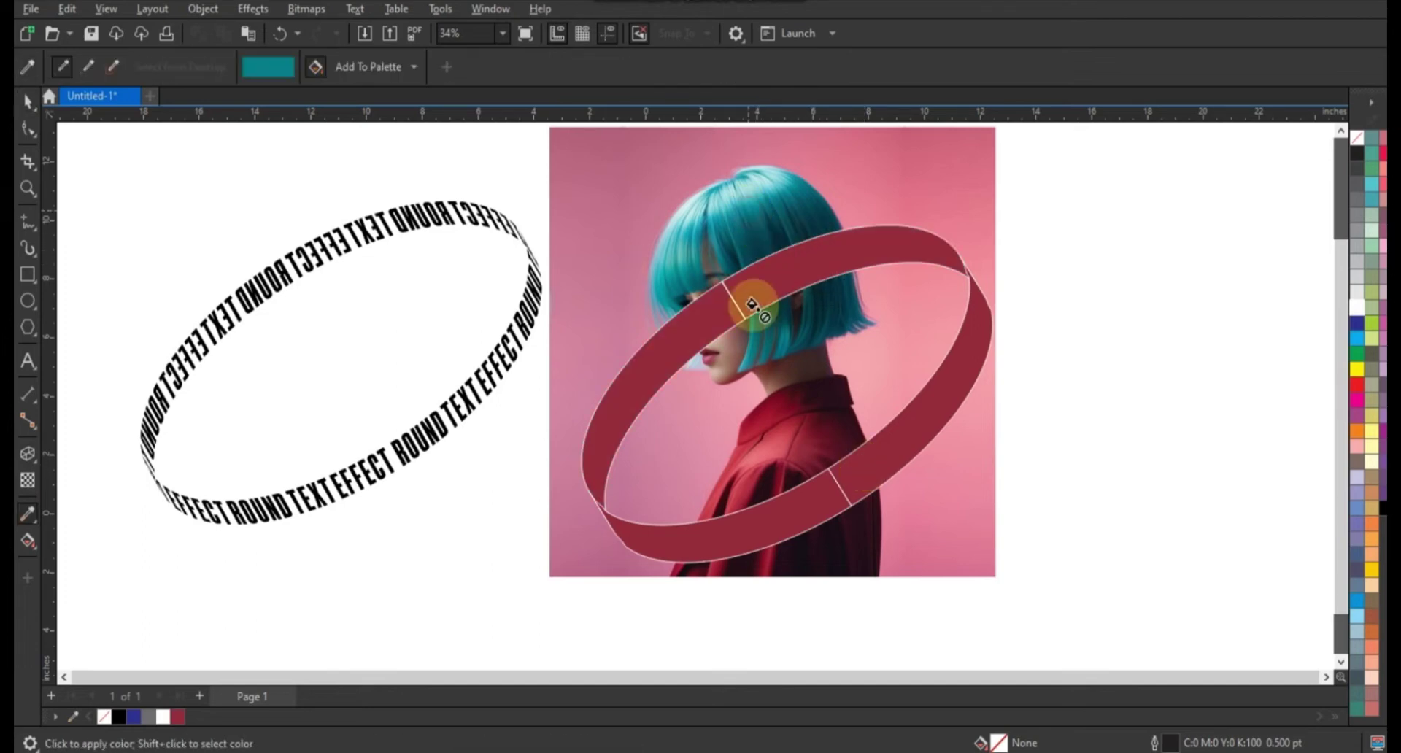
pyautogui.click(822, 480)
pyautogui.click(28, 102)
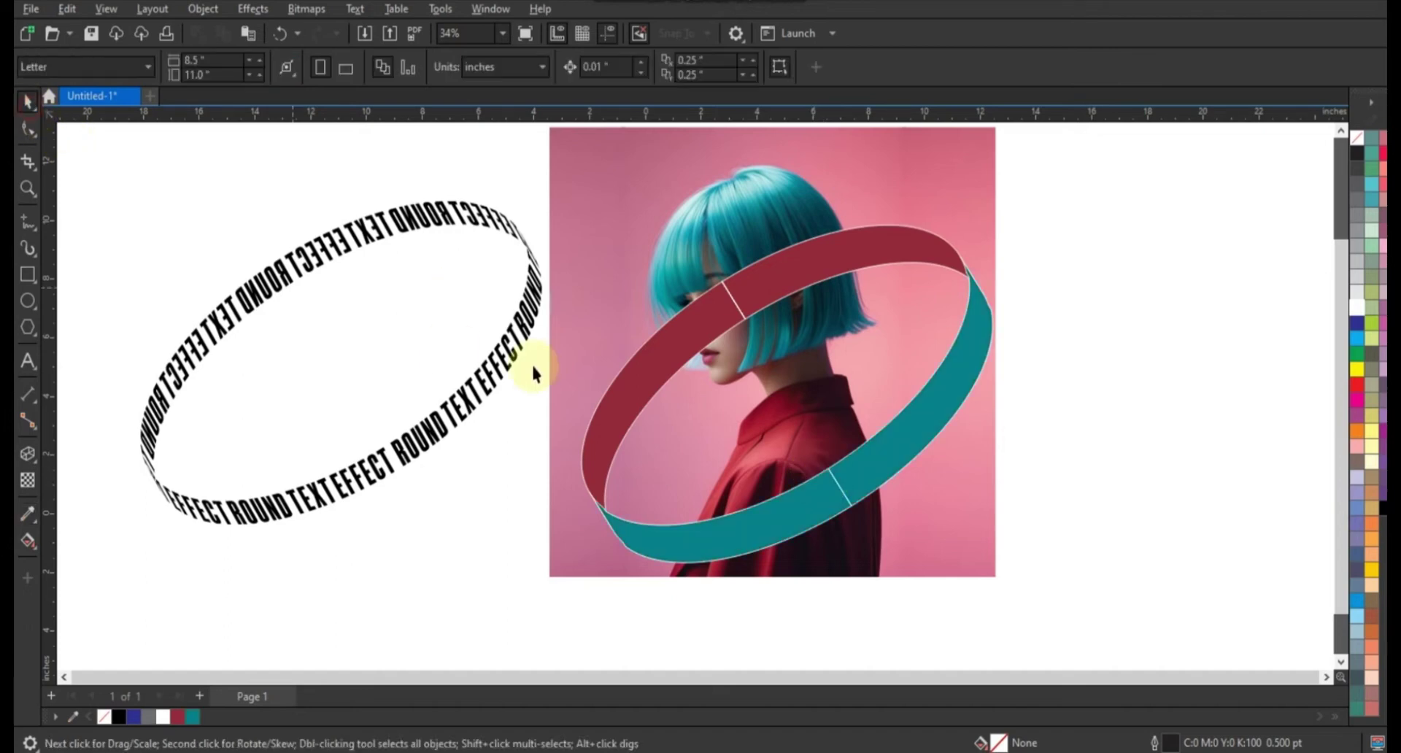
# - Place a copy of the round text onto the band and make it white
pyautogui.moveTo(478, 430); pyautogui.dragTo(899, 444)
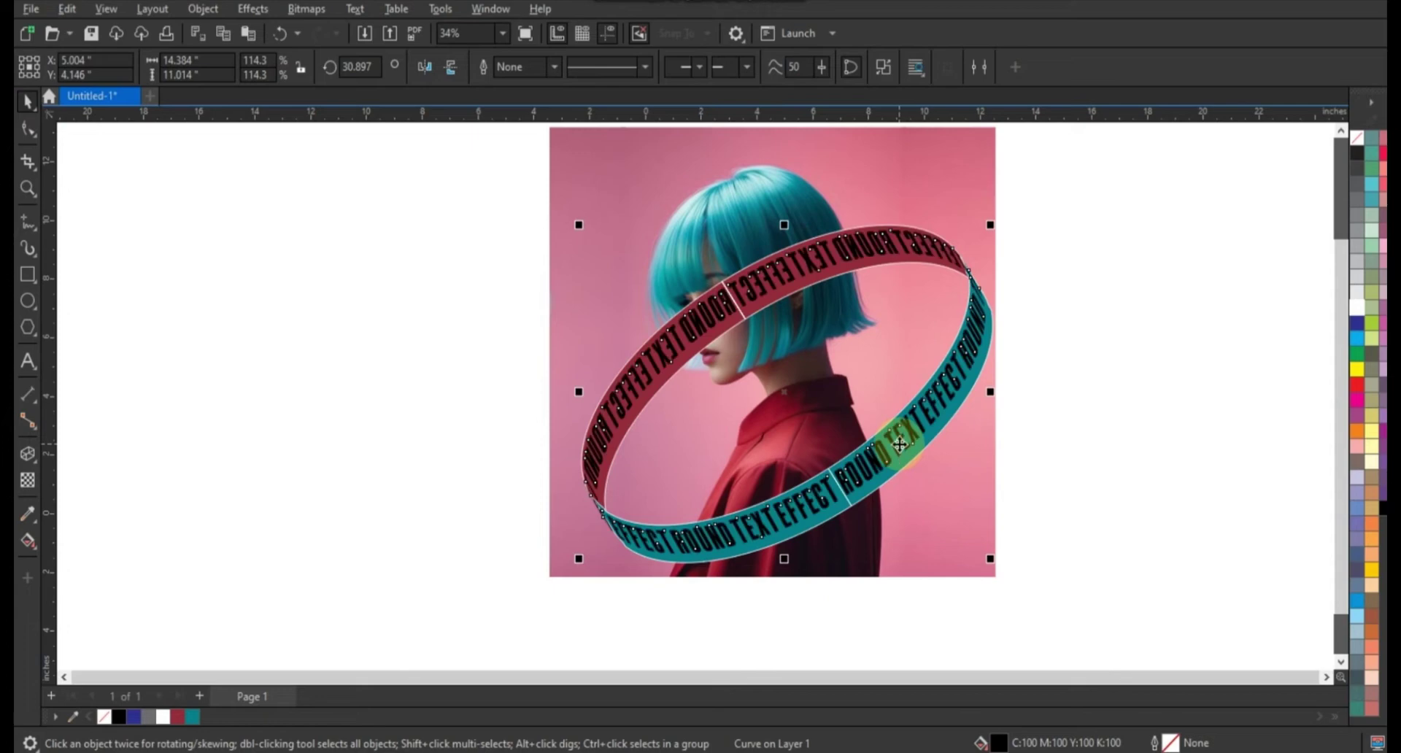
pyautogui.moveTo(899, 443); pyautogui.dragTo(898, 444)
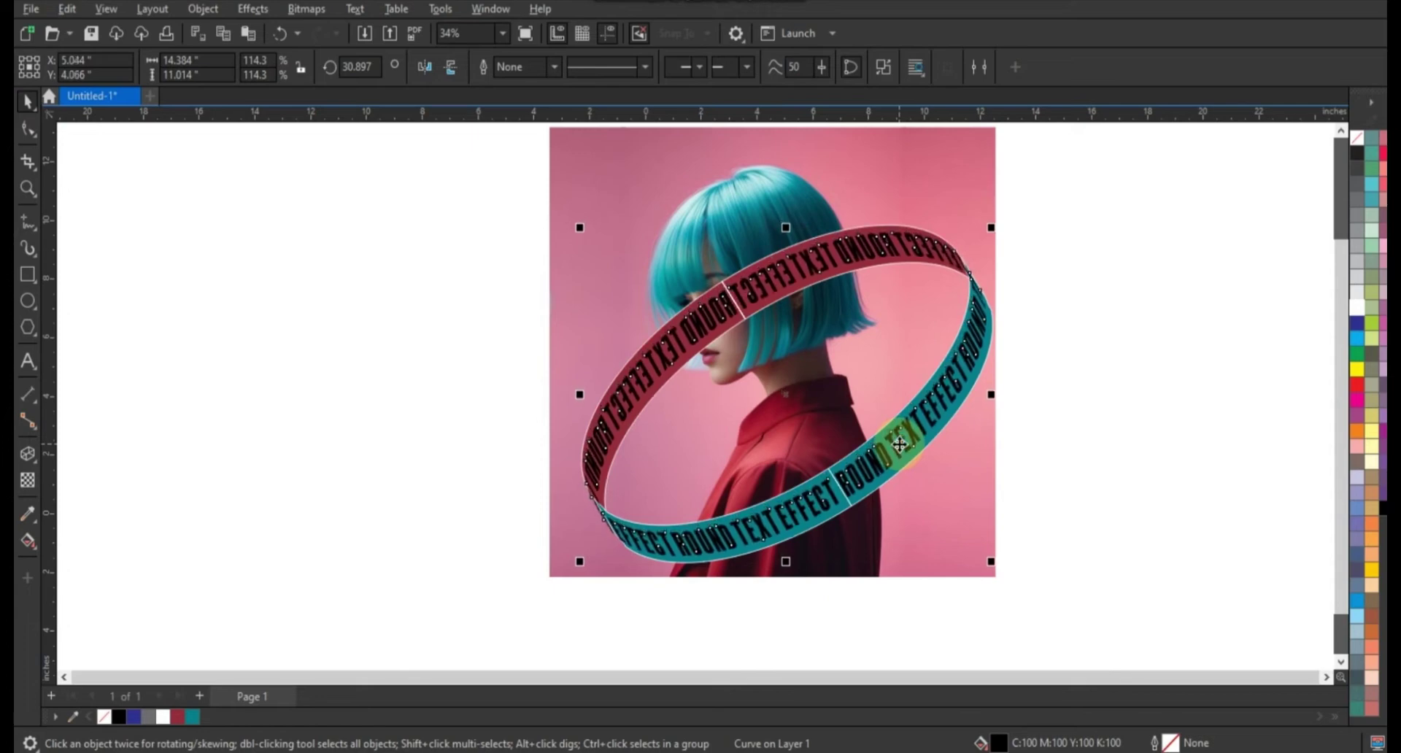
pyautogui.click(1356, 307)
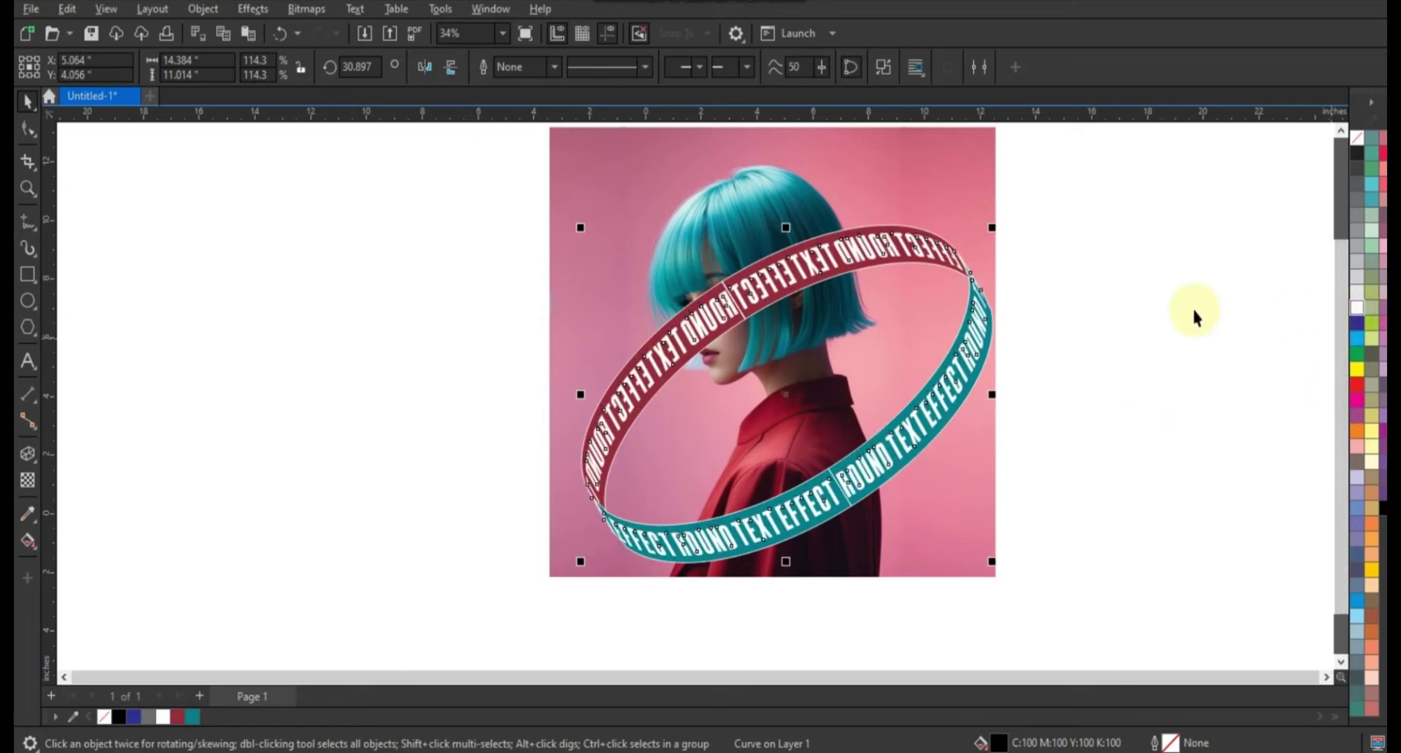
pyautogui.click(1121, 205)
# - Remove the outlines from all the ring objects
pyautogui.moveTo(699, 499); pyautogui.dragTo(516, 593)
pyautogui.rightClick(1357, 138)
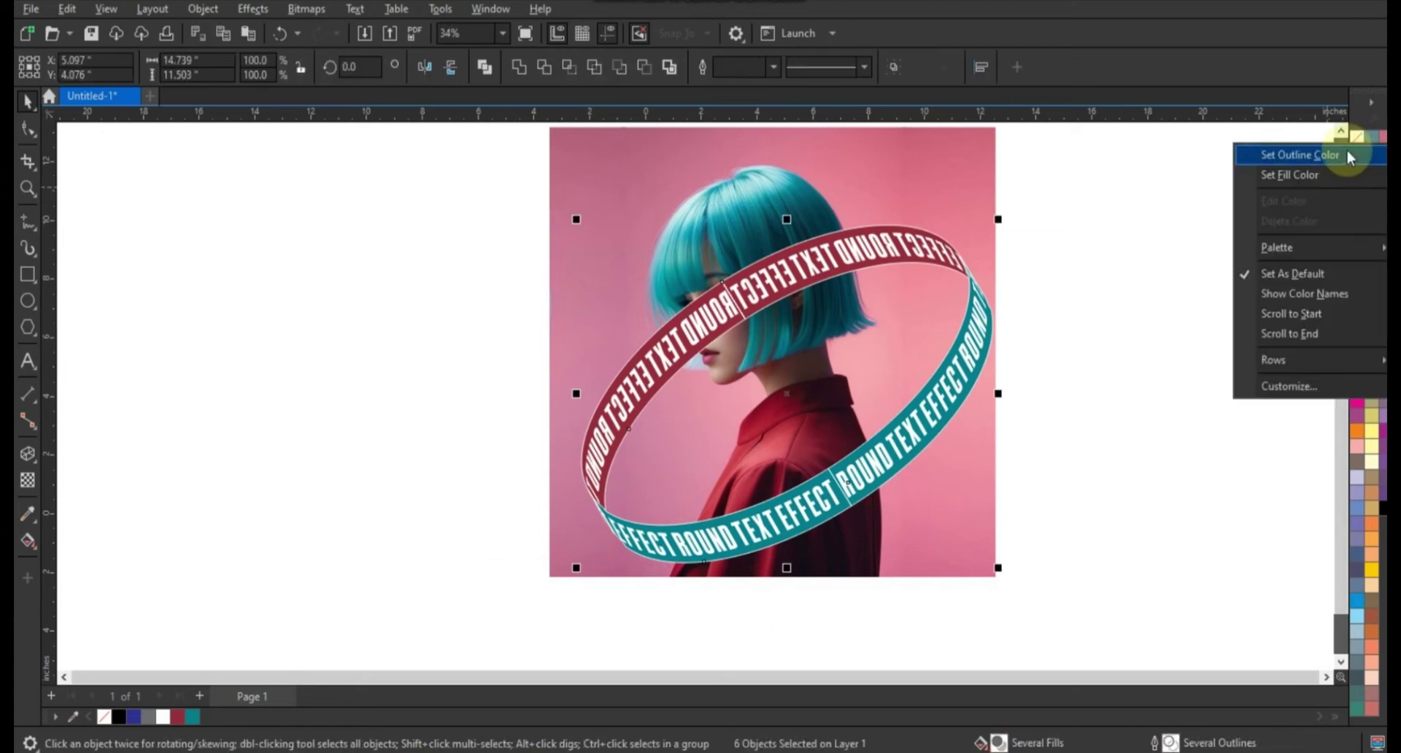
pyautogui.click(1273, 151)
pyautogui.click(1001, 225)
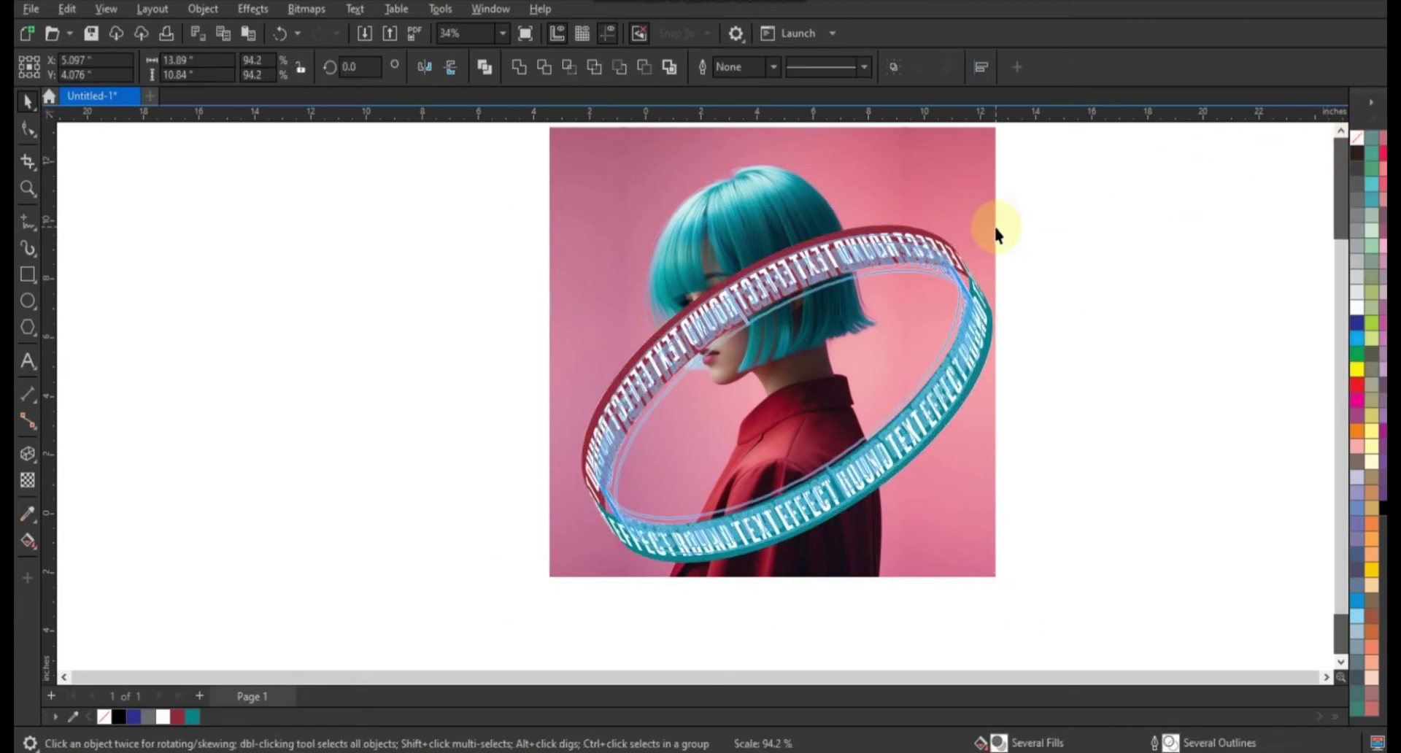
# - Fade the red band section to transparency 66
pyautogui.click(712, 256)
pyautogui.click(27, 479)
pyautogui.moveTo(619, 553); pyautogui.dragTo(645, 557)
pyautogui.click(28, 188)
# - Reshape the nodes of the outline around the hair with the Shape tool
pyautogui.click(885, 469)
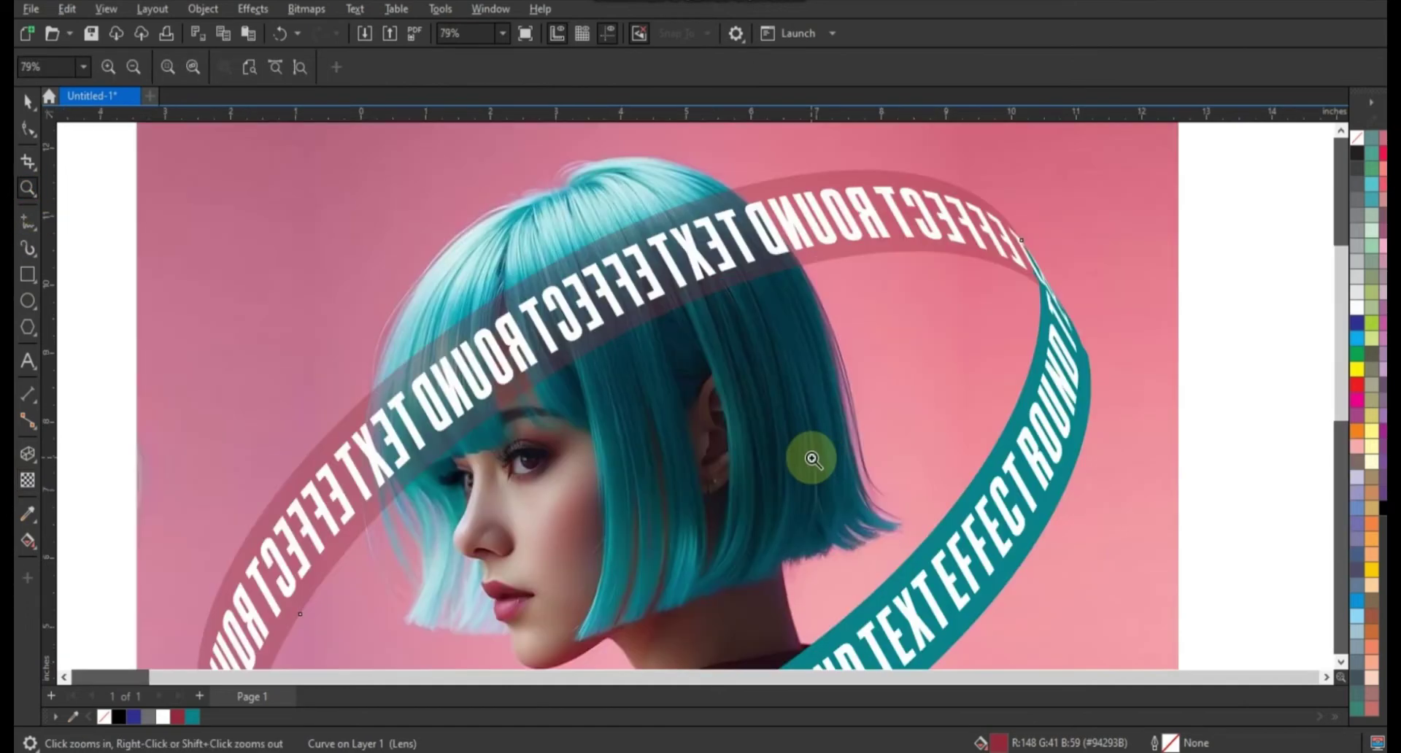
pyautogui.click(27, 222)
pyautogui.moveTo(718, 184)
pyautogui.mouseDown()
pyautogui.moveTo(807, 275)
pyautogui.moveTo(389, 517)
pyautogui.moveTo(490, 278)
pyautogui.mouseUp()
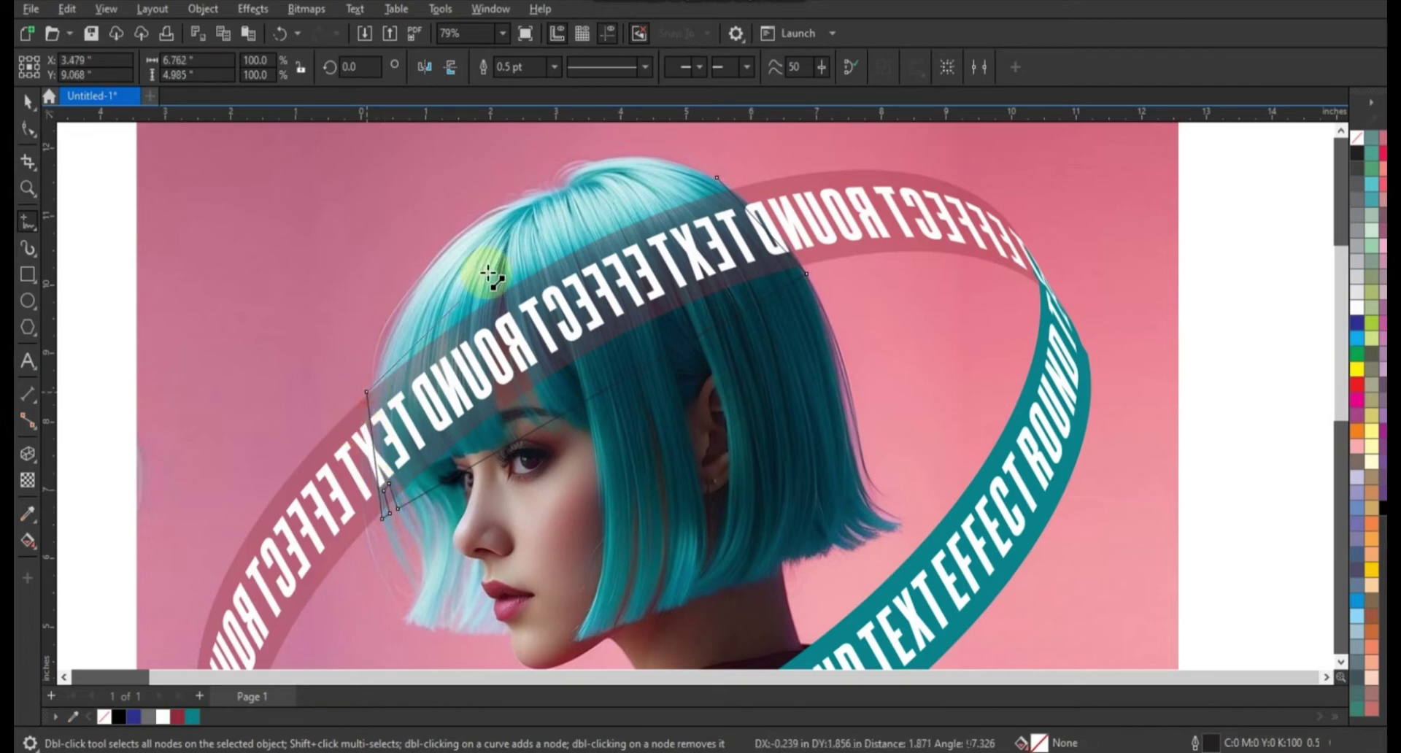
pyautogui.click(28, 129)
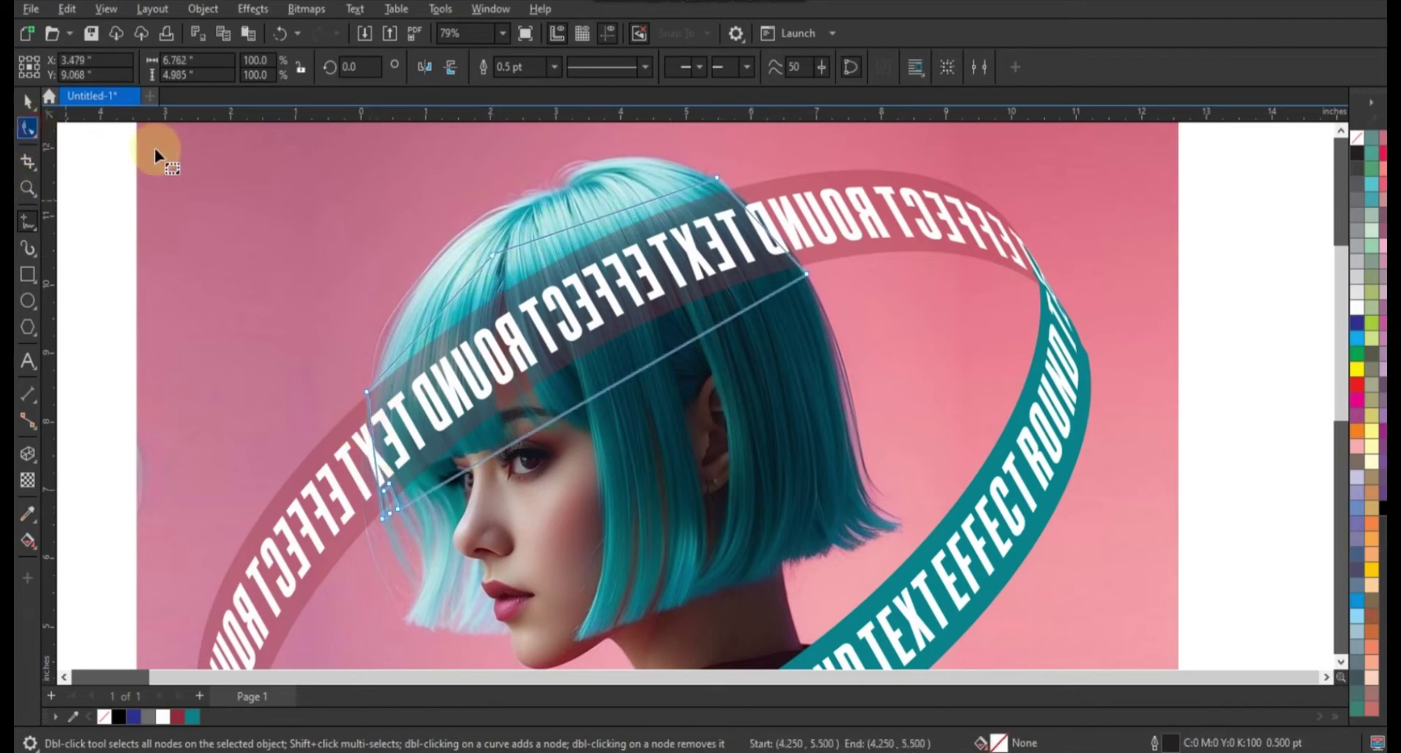
pyautogui.click(753, 223)
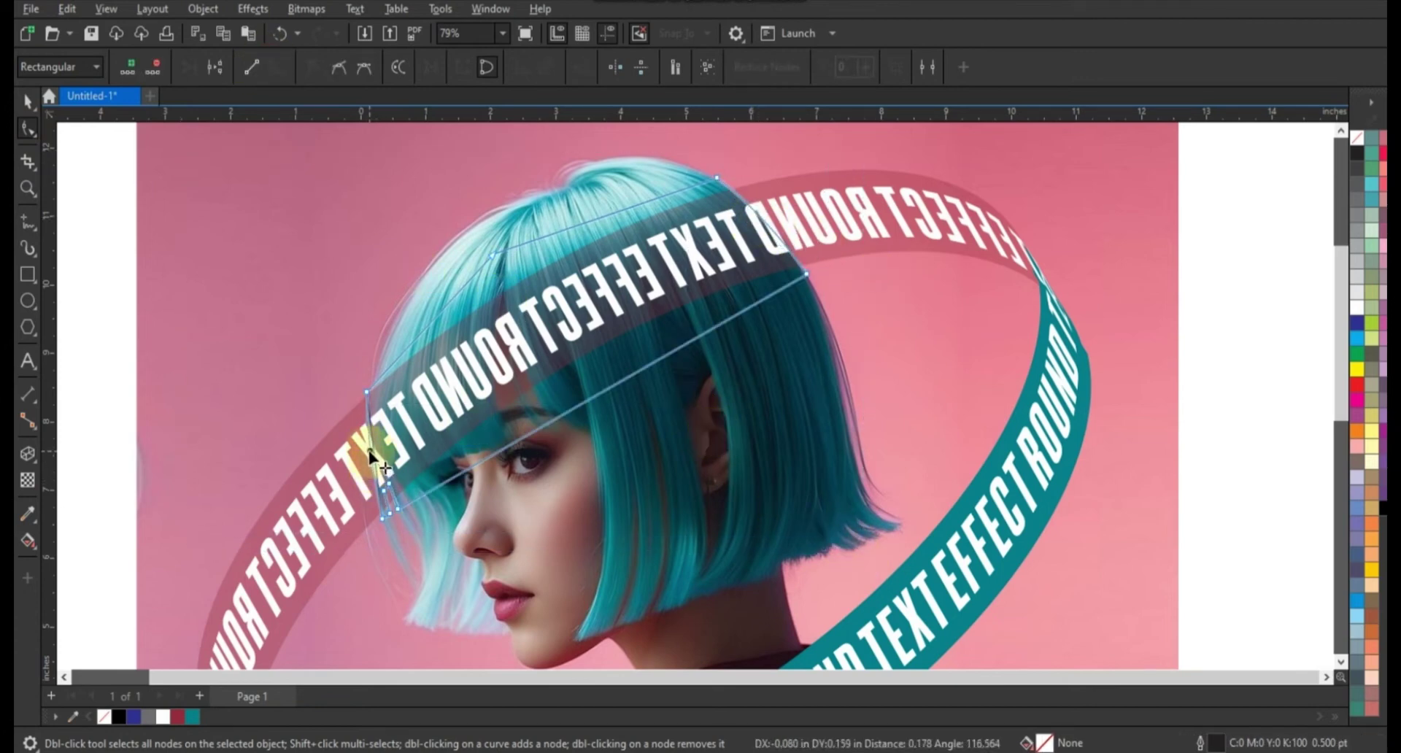
pyautogui.press('z')
pyautogui.moveTo(316, 410); pyautogui.dragTo(588, 526)
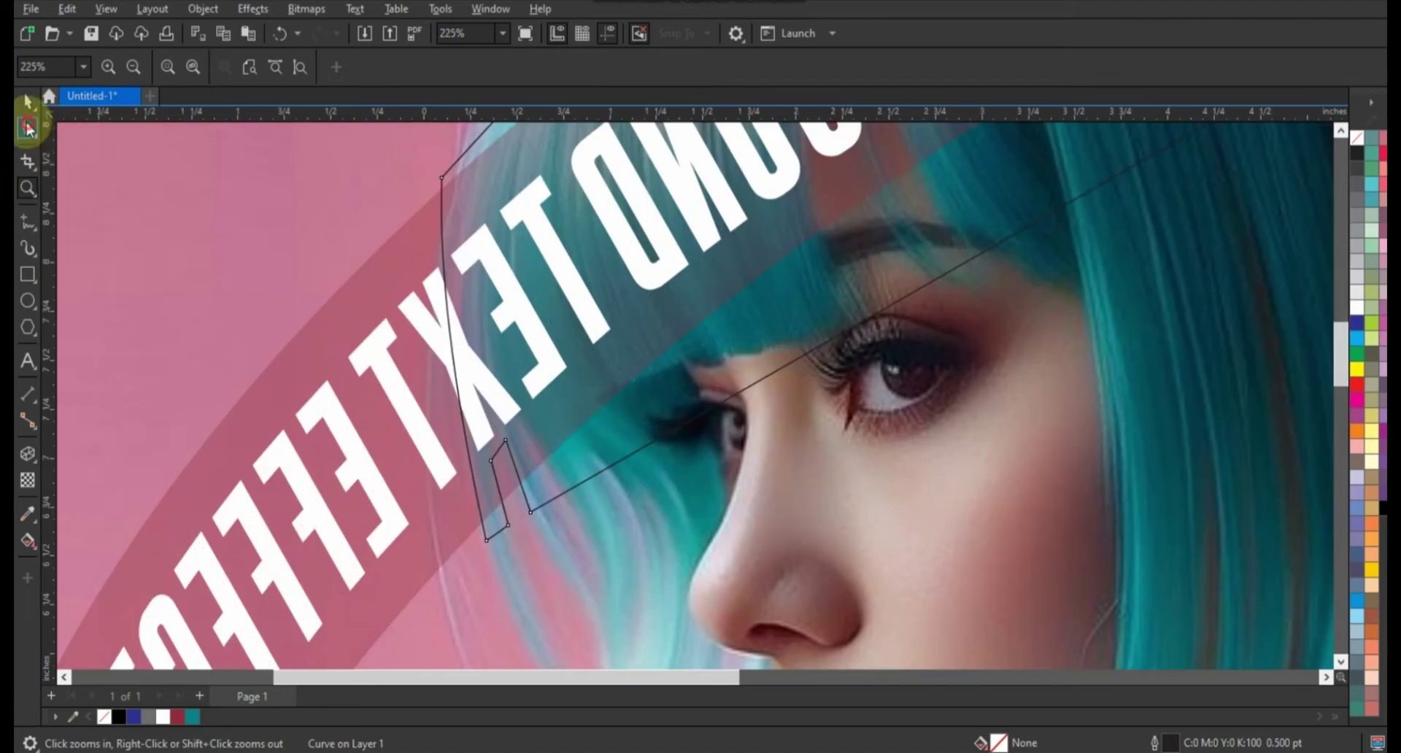
pyautogui.click(28, 126)
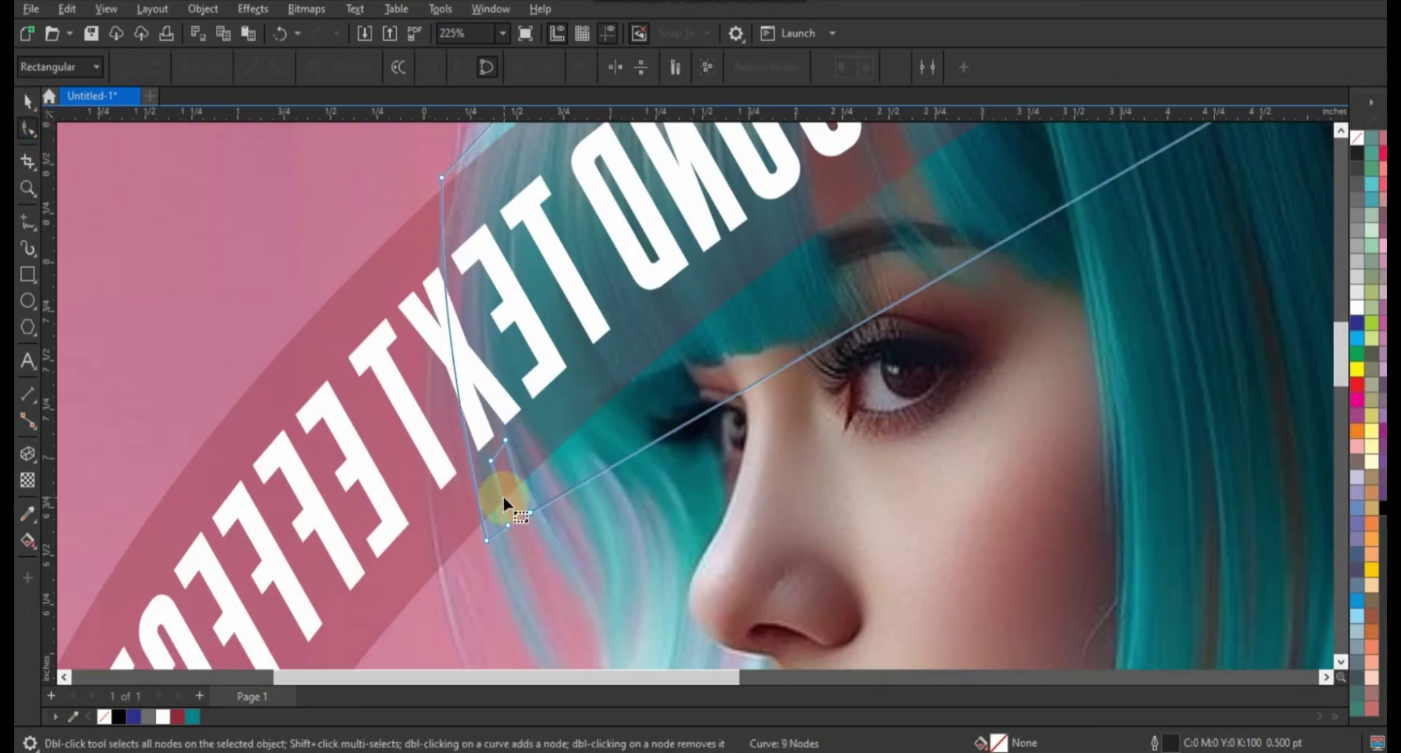
pyautogui.click(501, 501)
pyautogui.scroll(-3, 362, 445)
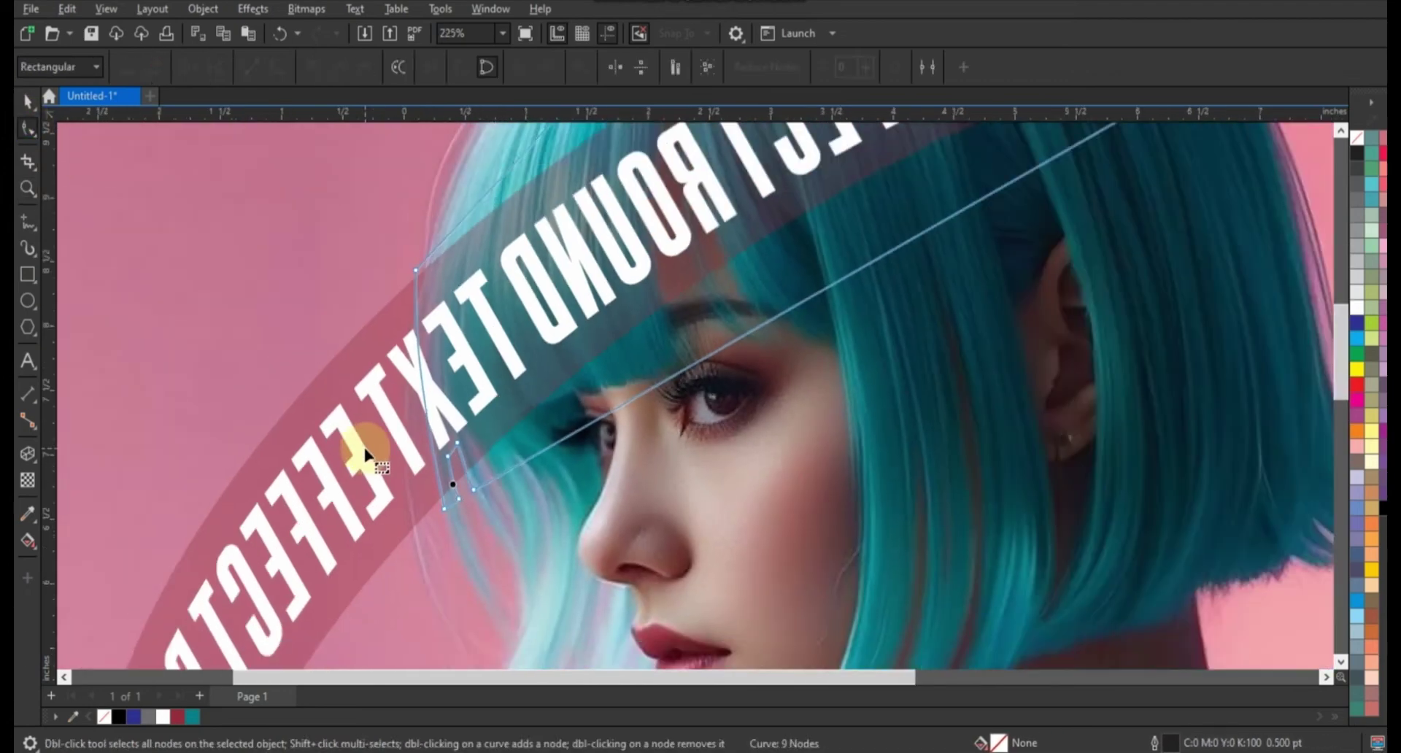
# - Trim the text ring with the hair outline so the lettering passes behind the hair
pyautogui.click(27, 101)
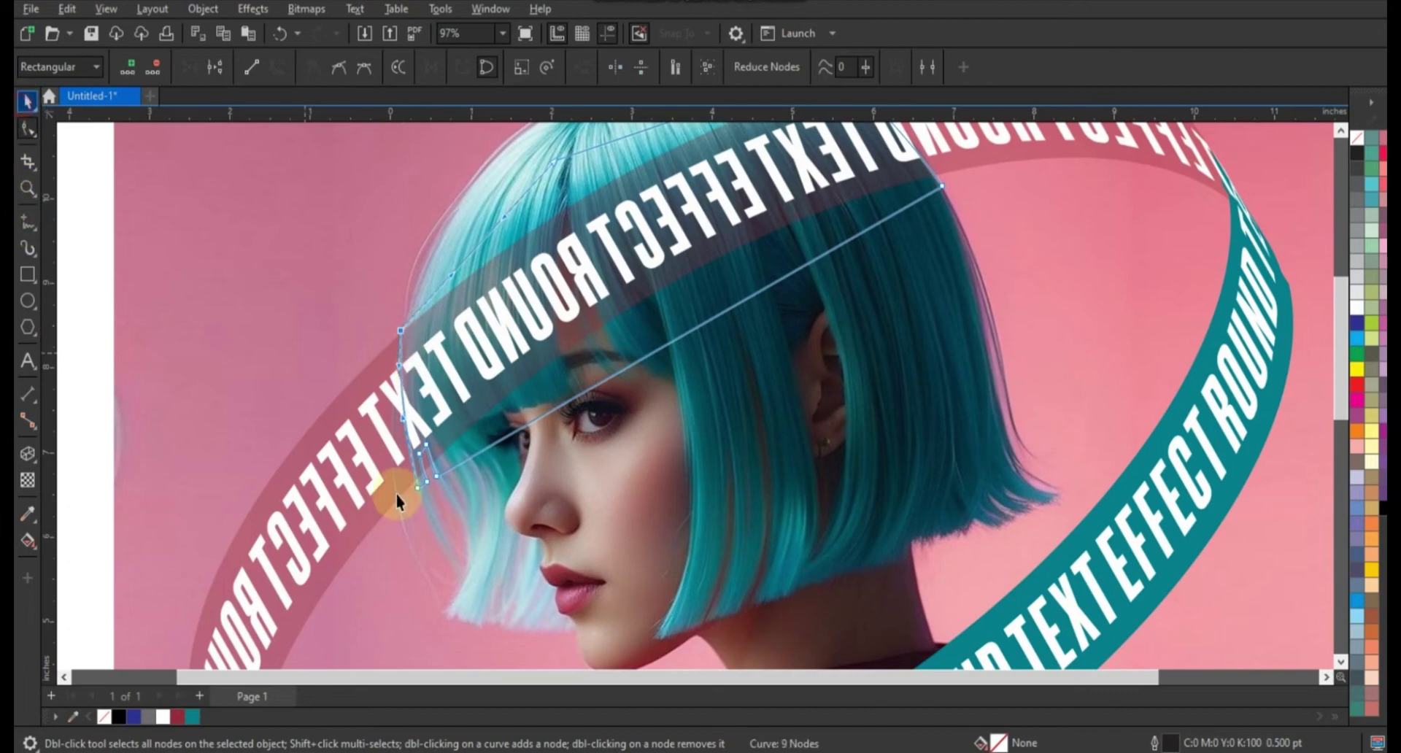
pyautogui.scroll(-2, 662, 613)
pyautogui.keyDown('shift'); pyautogui.click(897, 265); pyautogui.keyUp('shift')
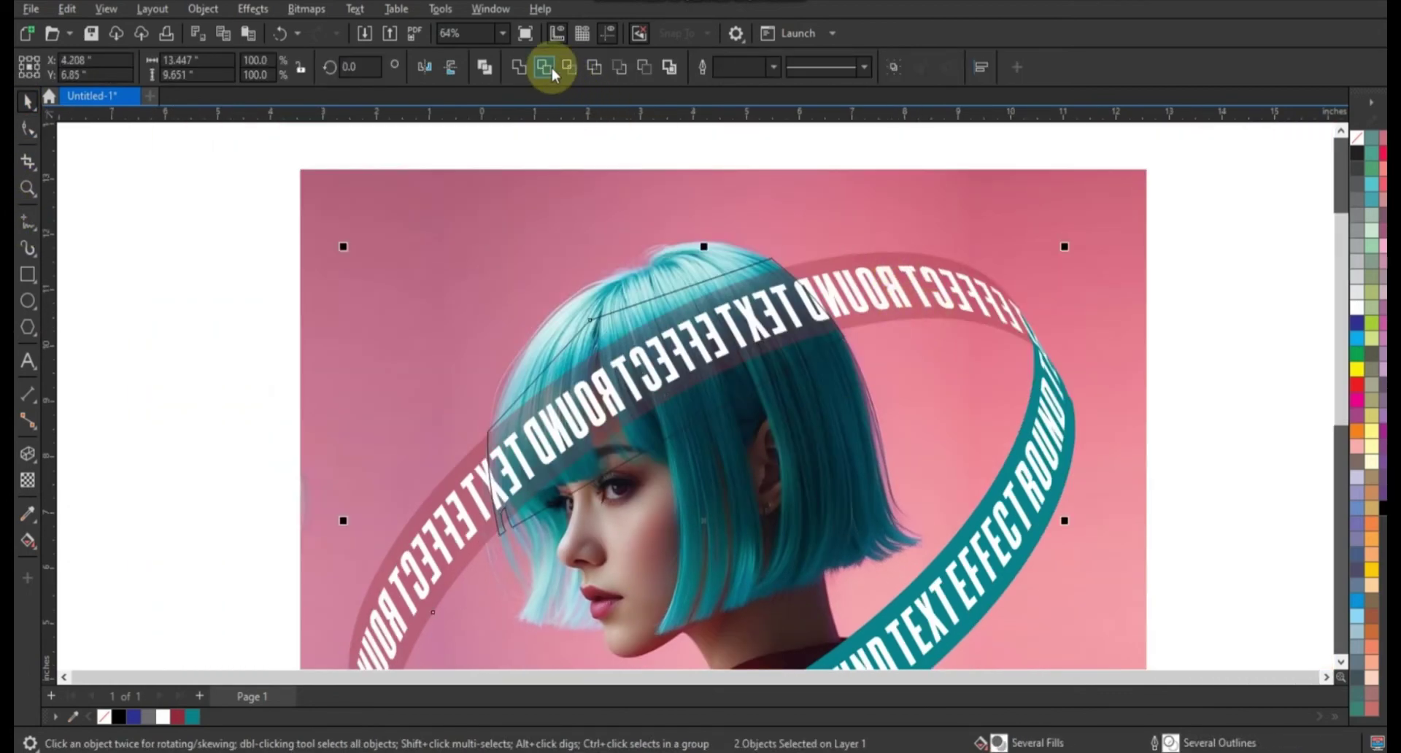
pyautogui.click(851, 294)
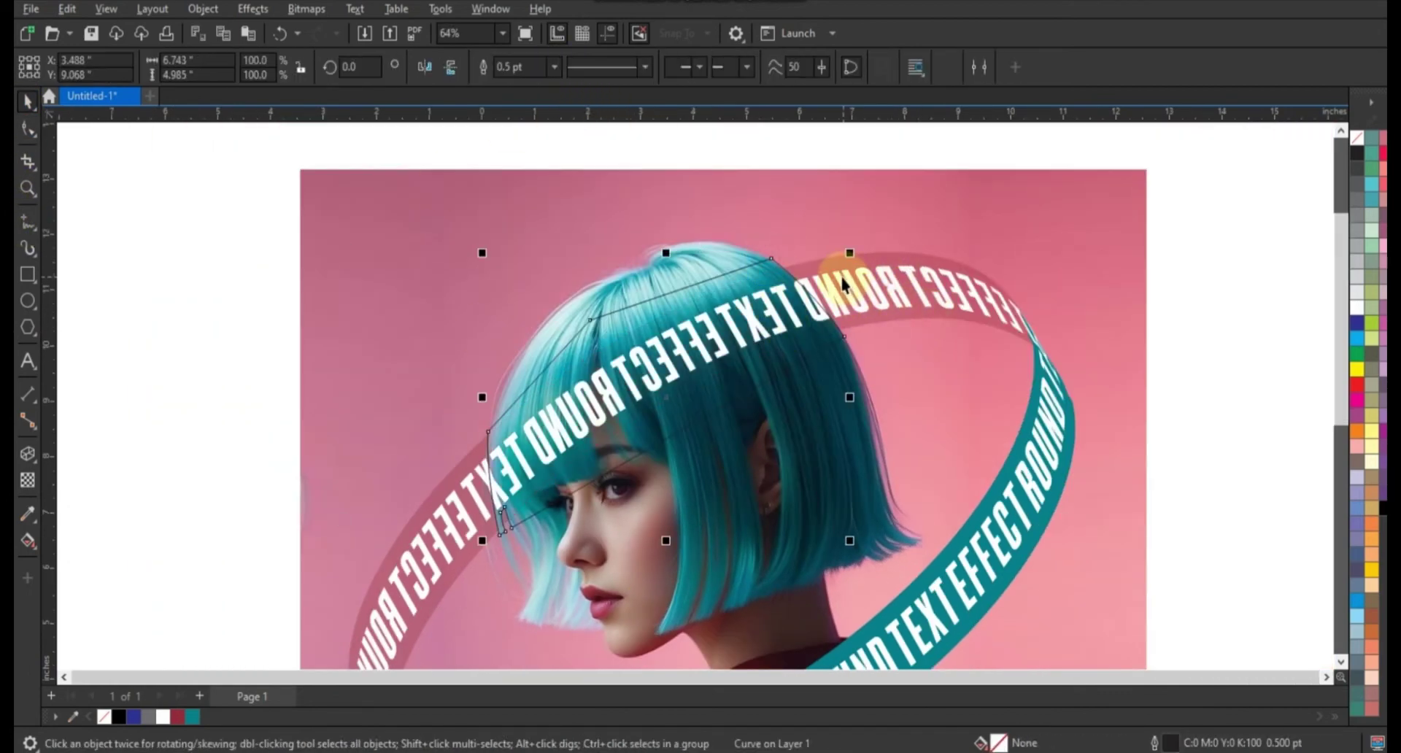
pyautogui.click(550, 64)
pyautogui.click(322, 266)
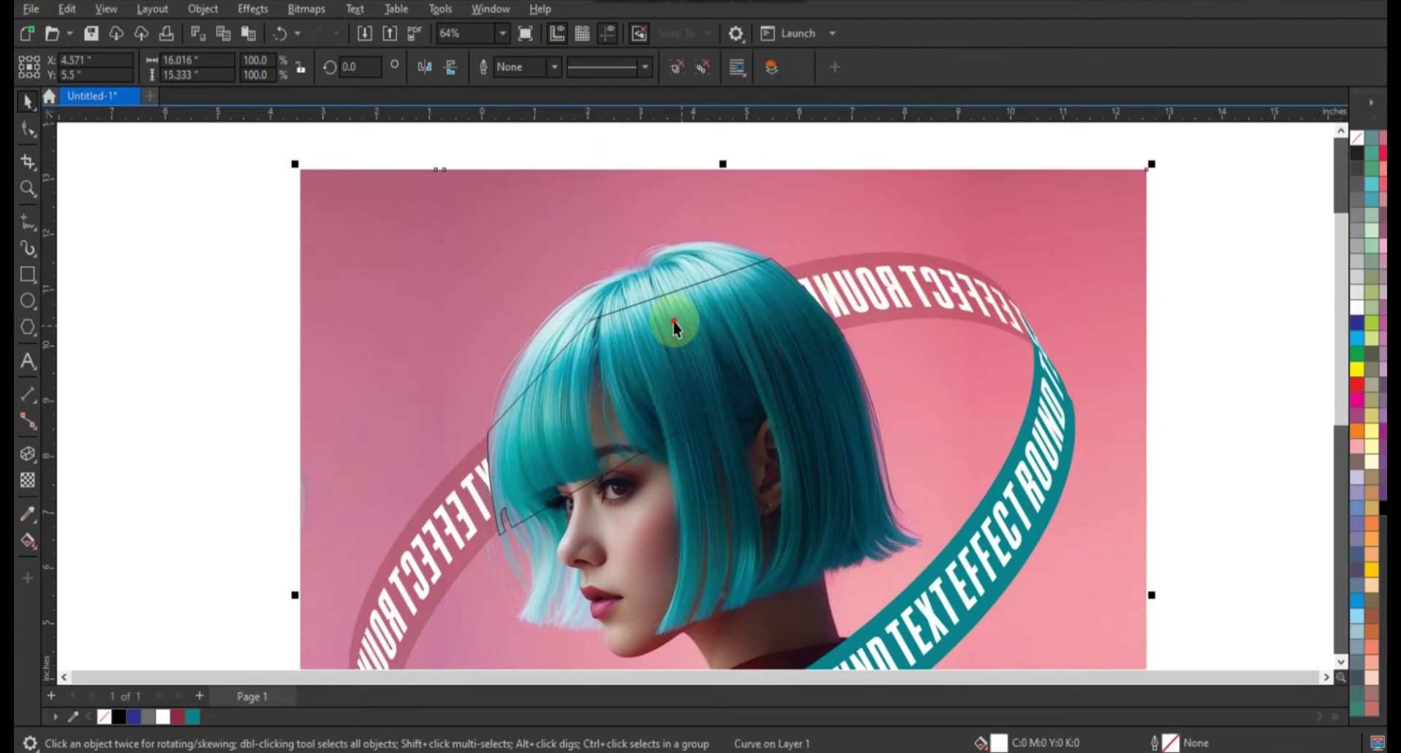
pyautogui.scroll(-2, 632, 315)
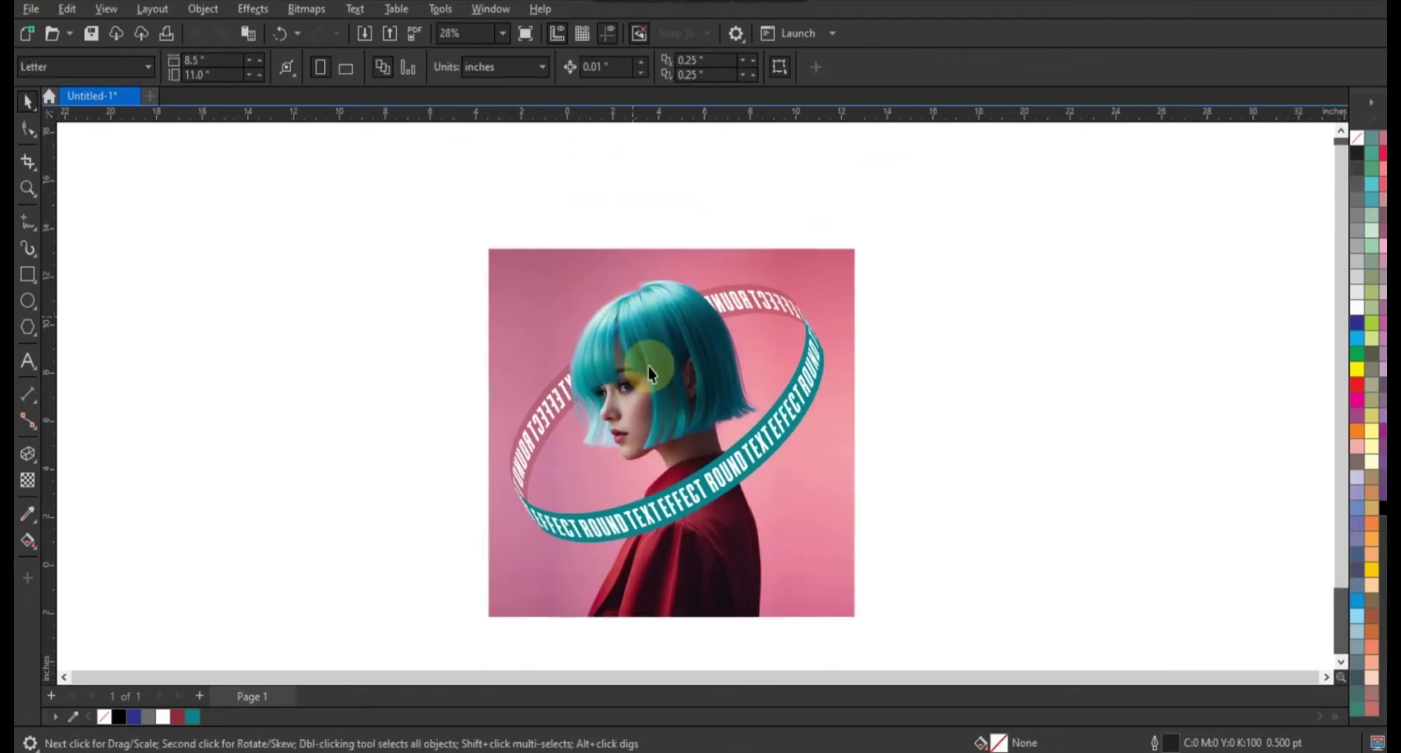
pyautogui.click(563, 378)
pyautogui.click(27, 481)
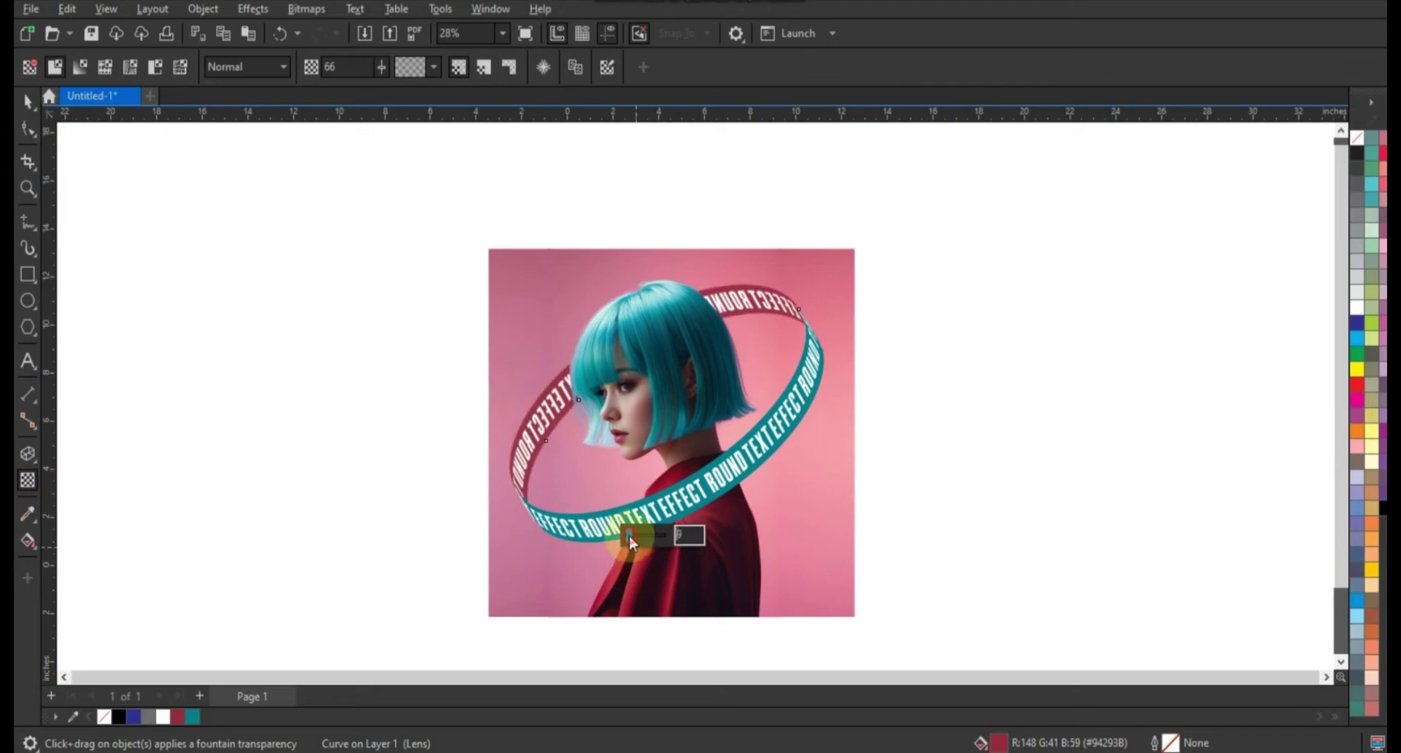
pyautogui.click(27, 103)
pyautogui.click(181, 316)
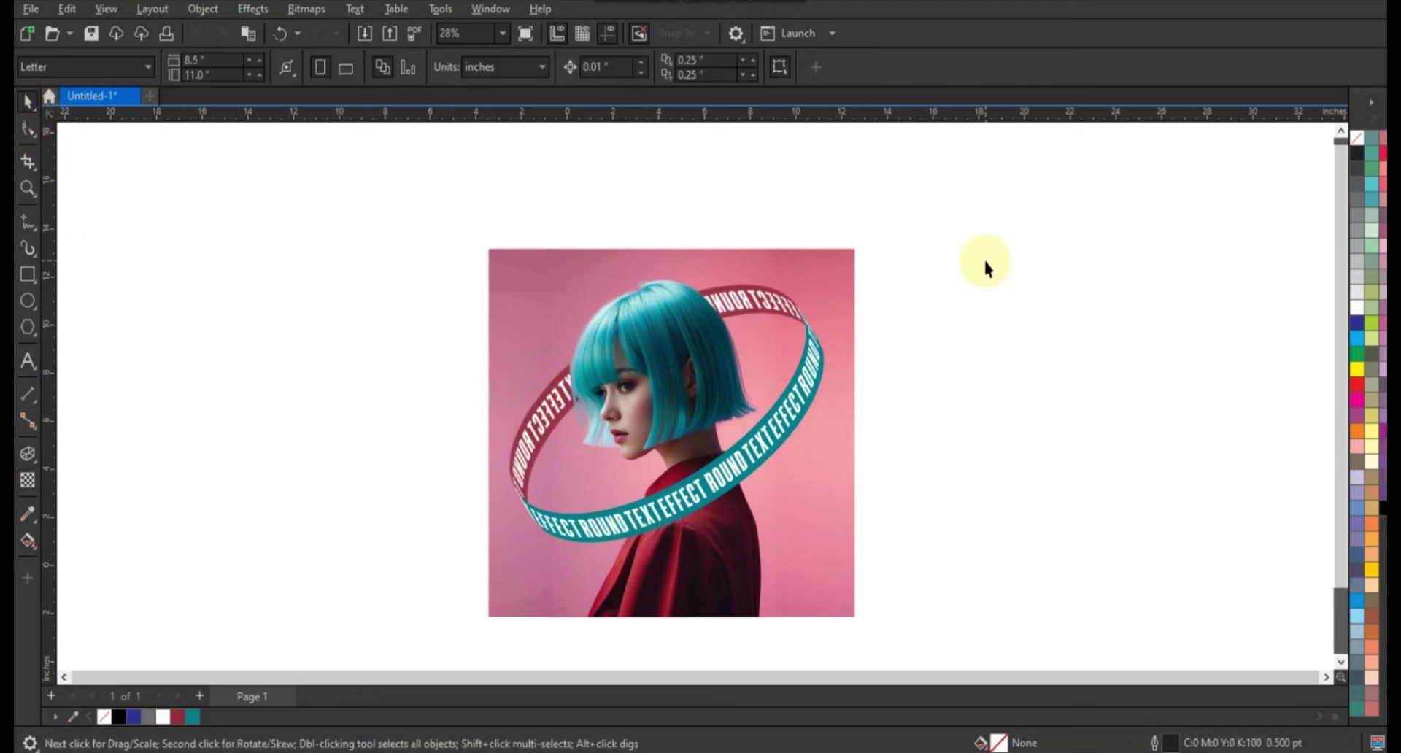
pyautogui.scroll(-1, 984, 262)
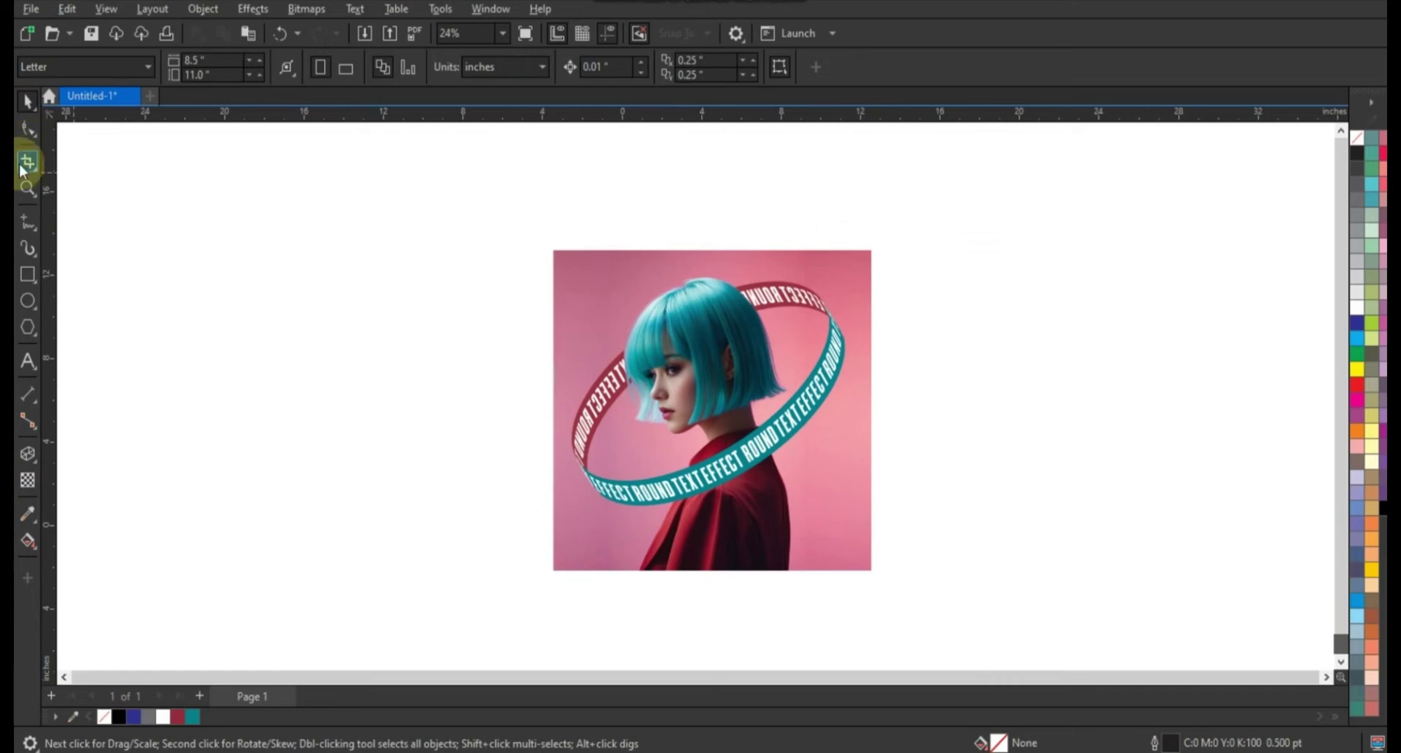
pyautogui.click(28, 188)
pyautogui.moveTo(486, 183); pyautogui.dragTo(970, 591)
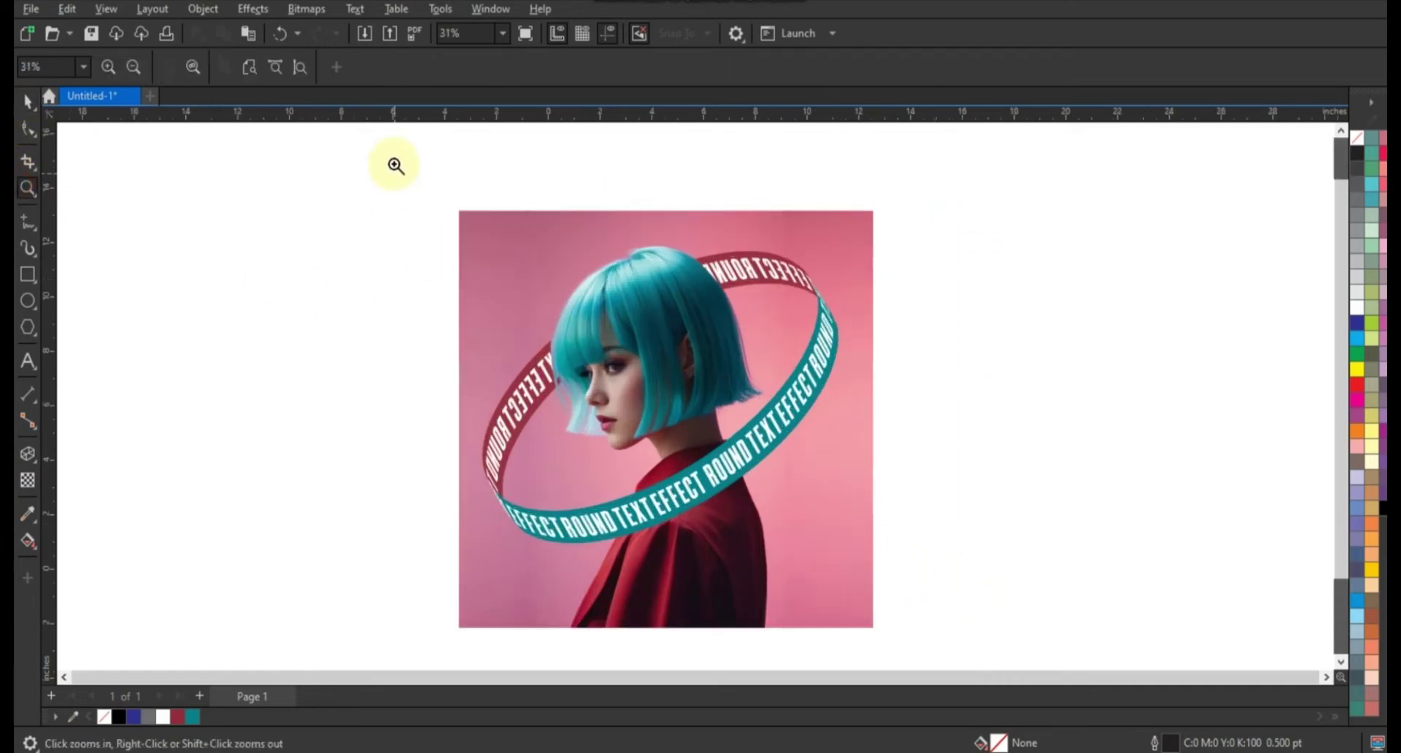
pyautogui.moveTo(396, 165); pyautogui.dragTo(948, 627)
pyautogui.click(28, 102)
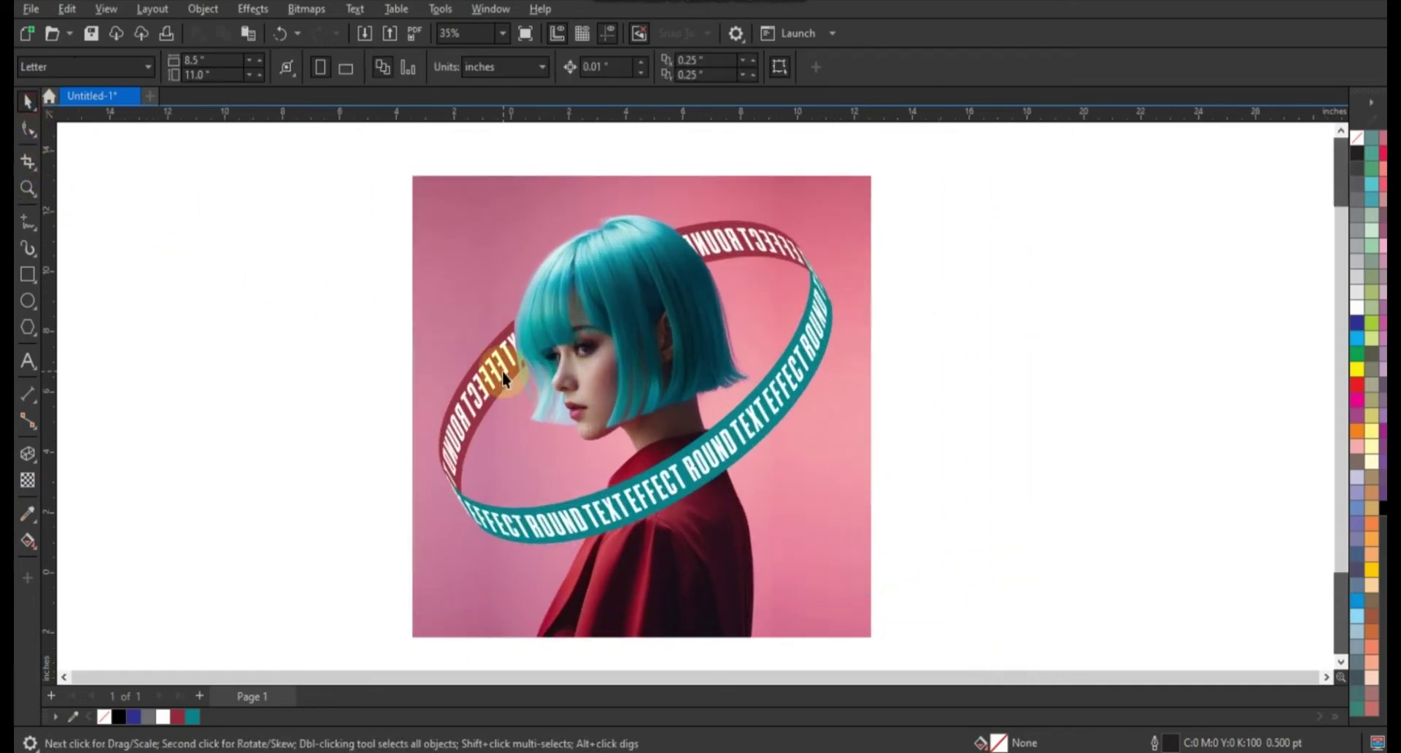
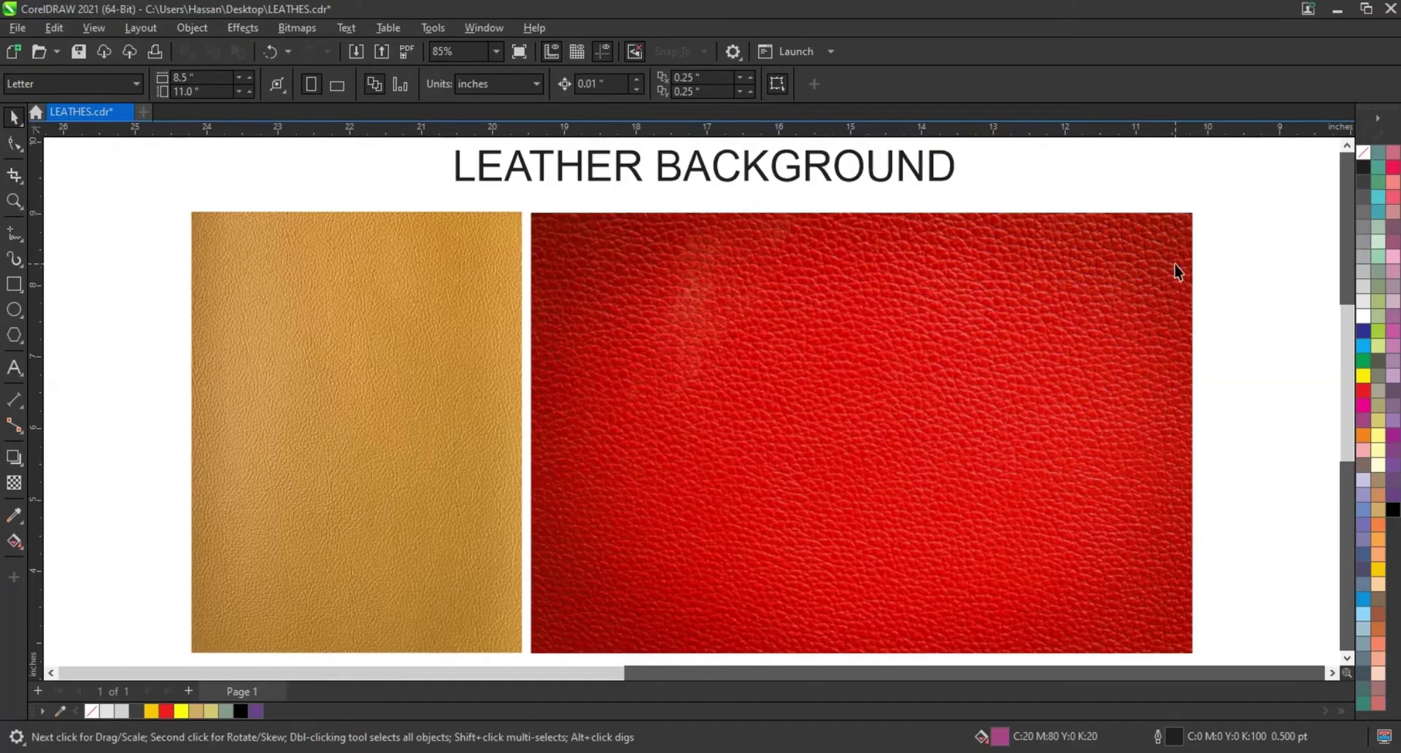
# - Add a letter S beside the leather images and enlarge it into a large letter
pyautogui.scroll(-2, 1174, 271)
pyautogui.scroll(-1, 1175, 269)
pyautogui.scroll(-1, 759, 514)
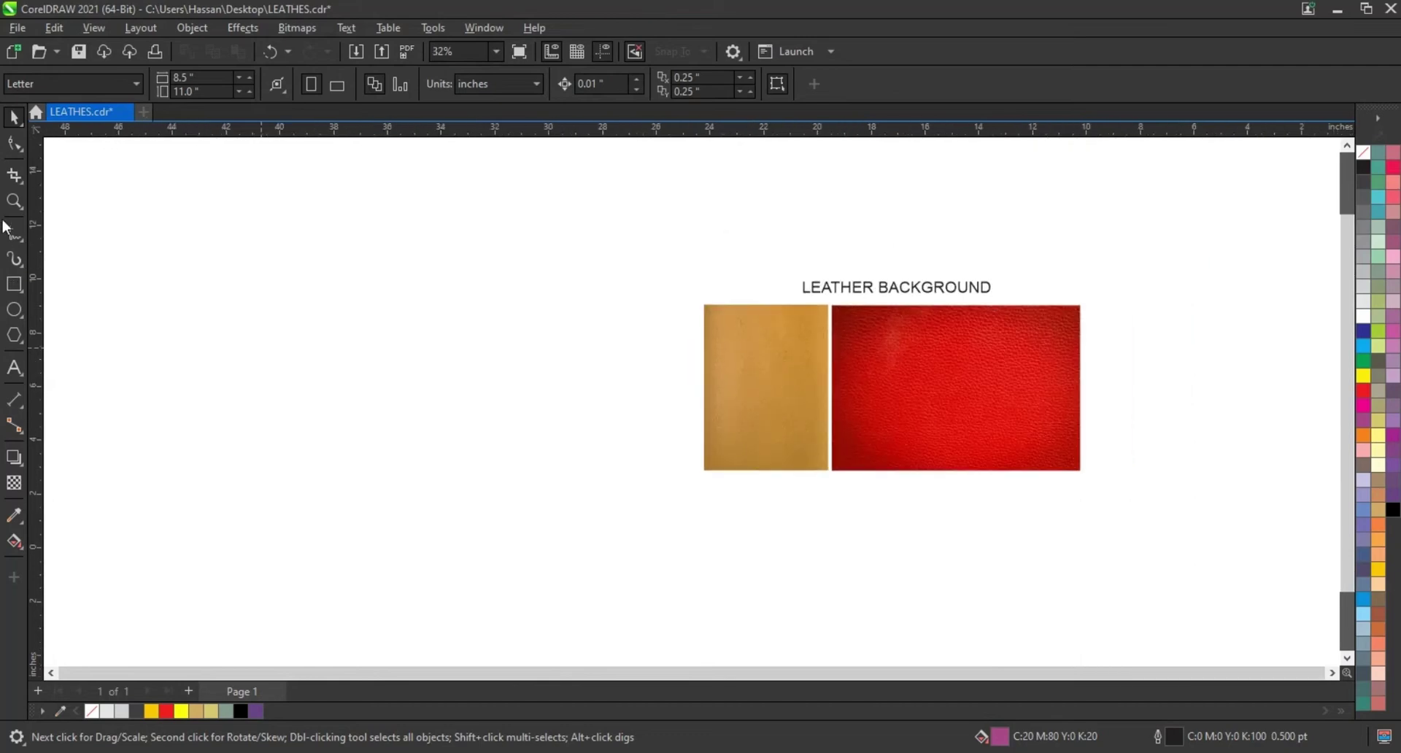
pyautogui.moveTo(309, 245); pyautogui.dragTo(1031, 504)
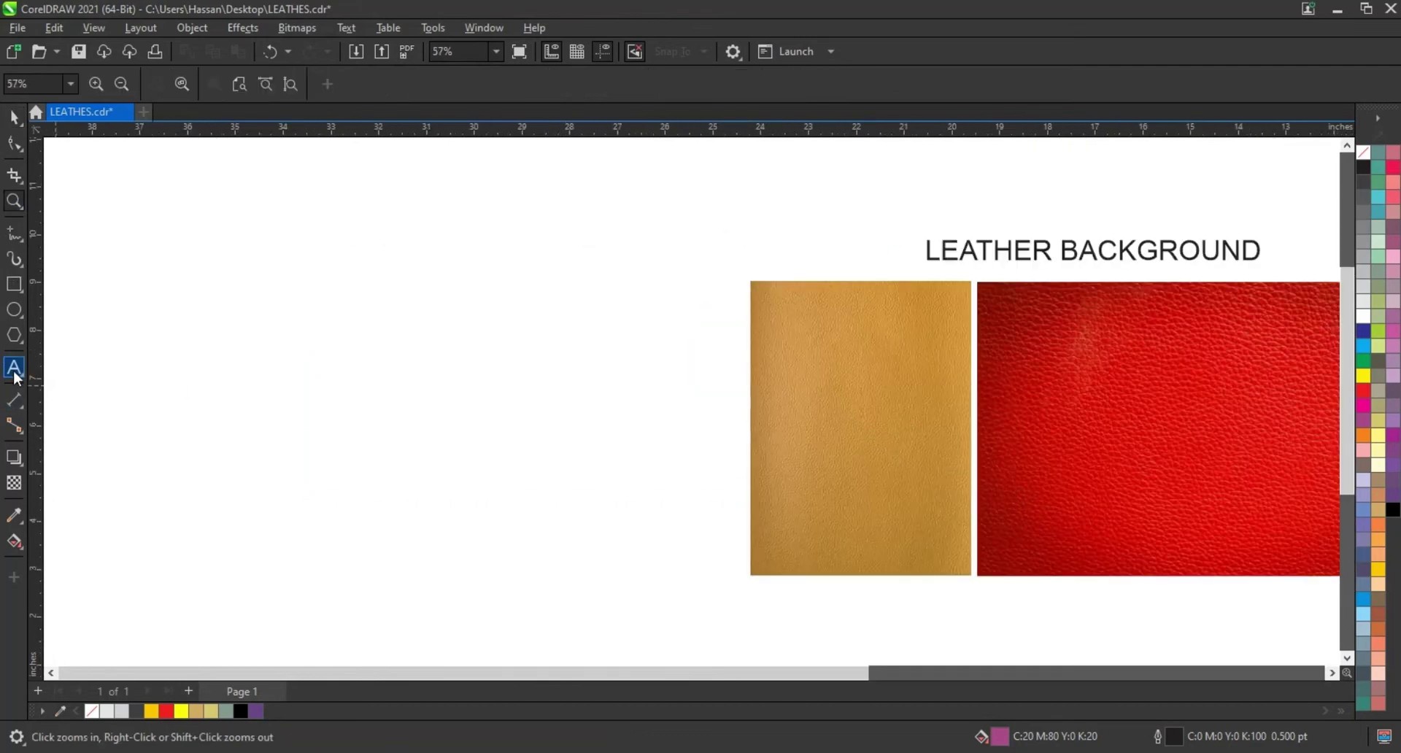
pyautogui.press('F8')
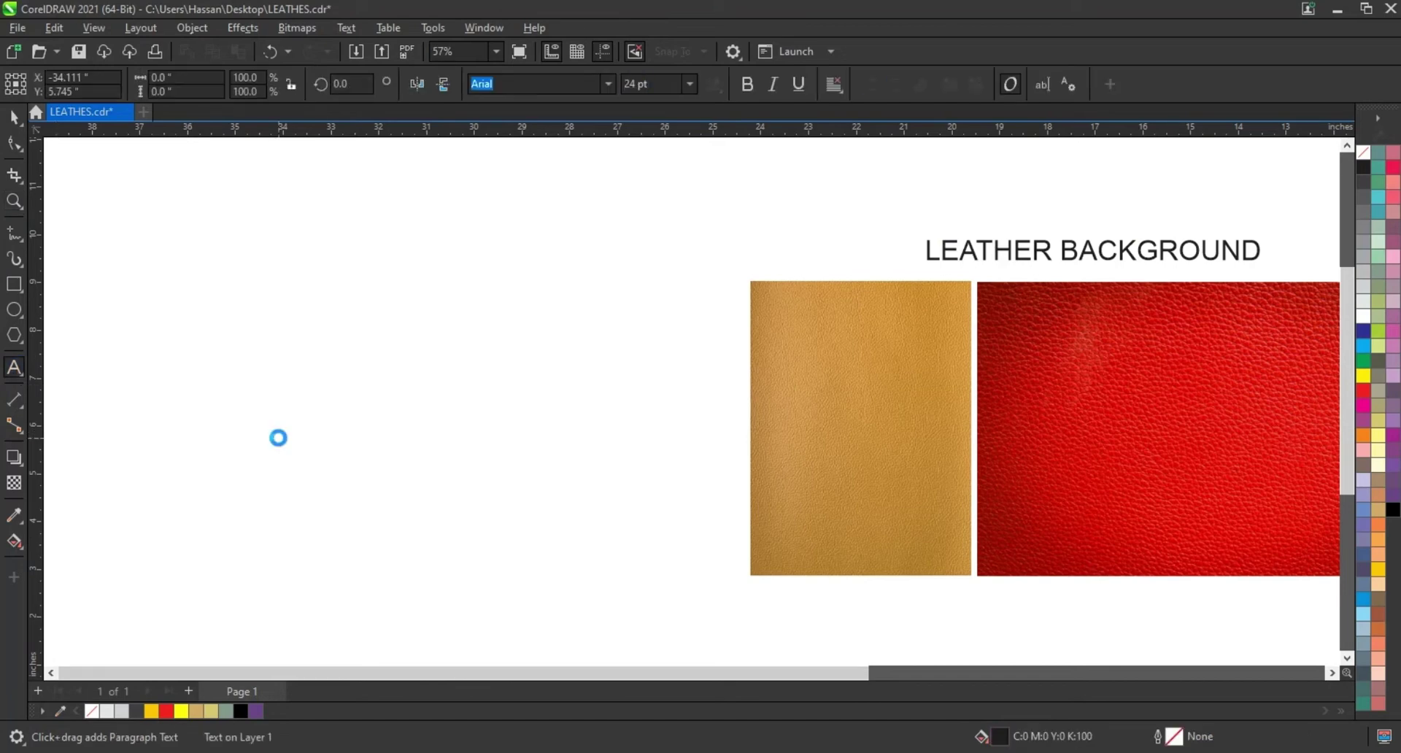
pyautogui.write('S')
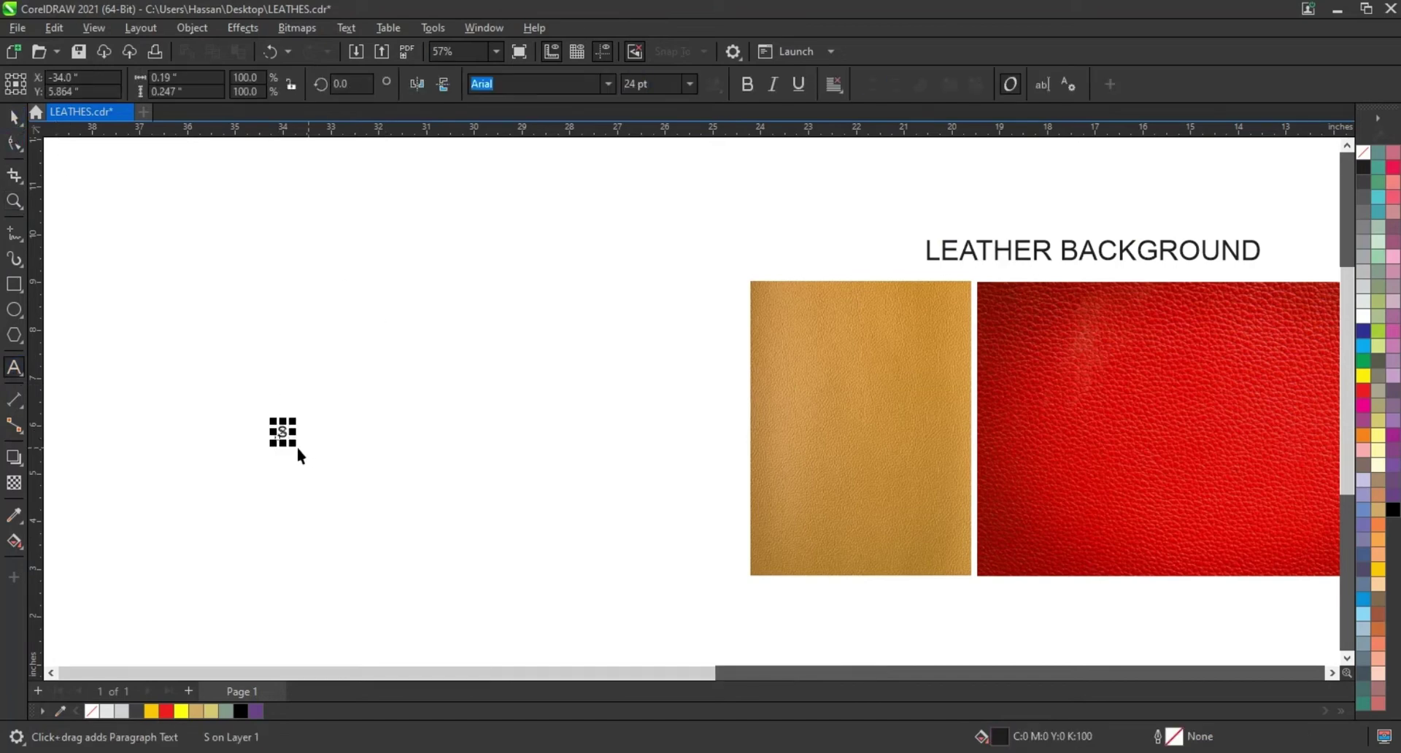
pyautogui.moveTo(340, 511); pyautogui.dragTo(401, 587)
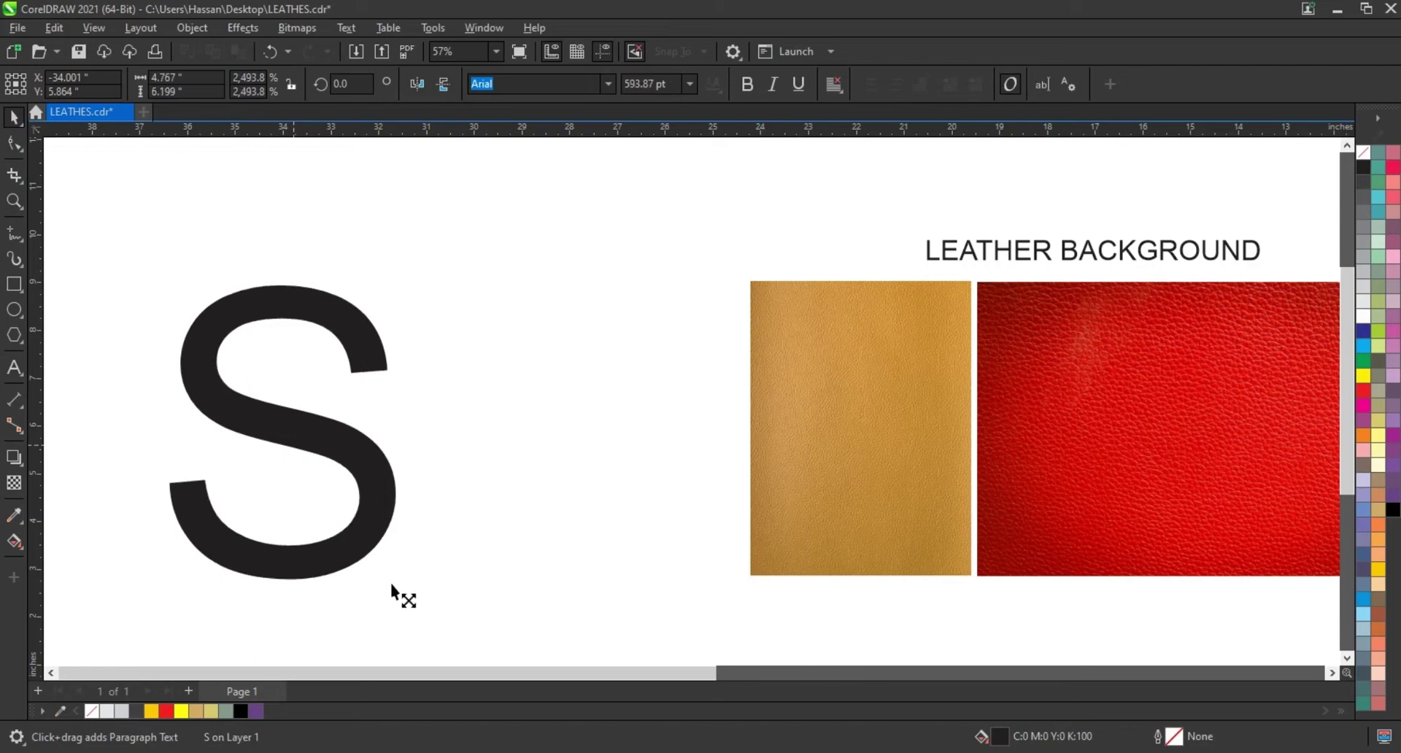
# - Set the S's font to Jersey M54
pyautogui.click(607, 84)
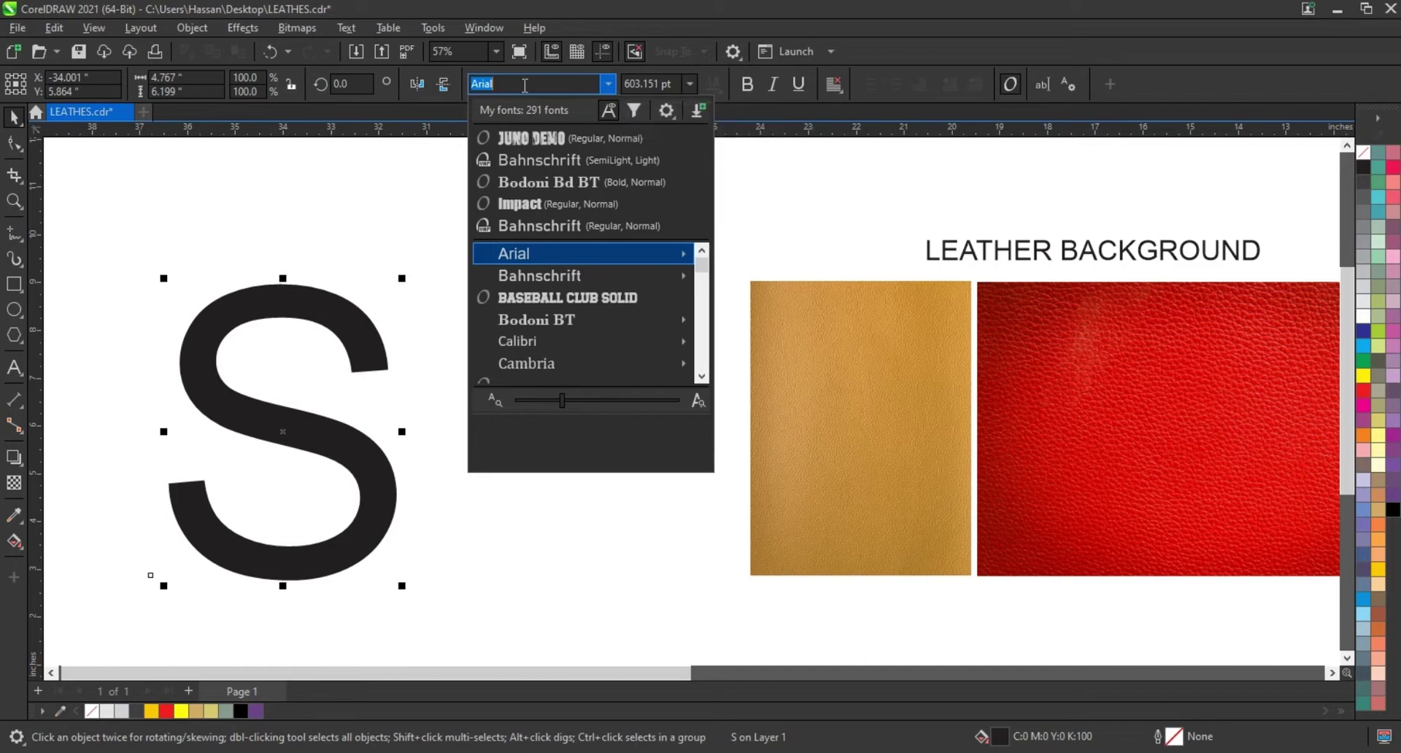
pyautogui.write('JERS')
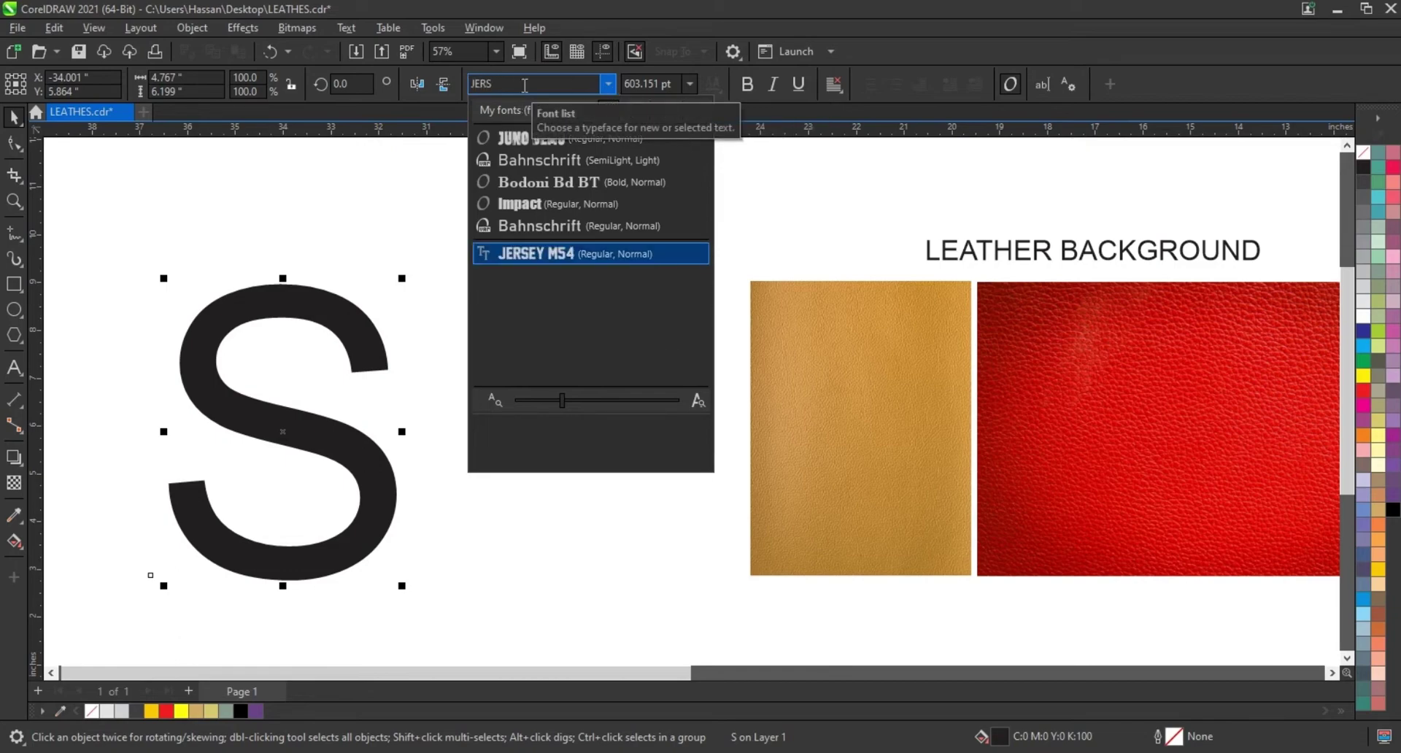
pyautogui.press('Return')
# - Enlarge the S further and move it to the right
pyautogui.scroll(-1, 490, 412)
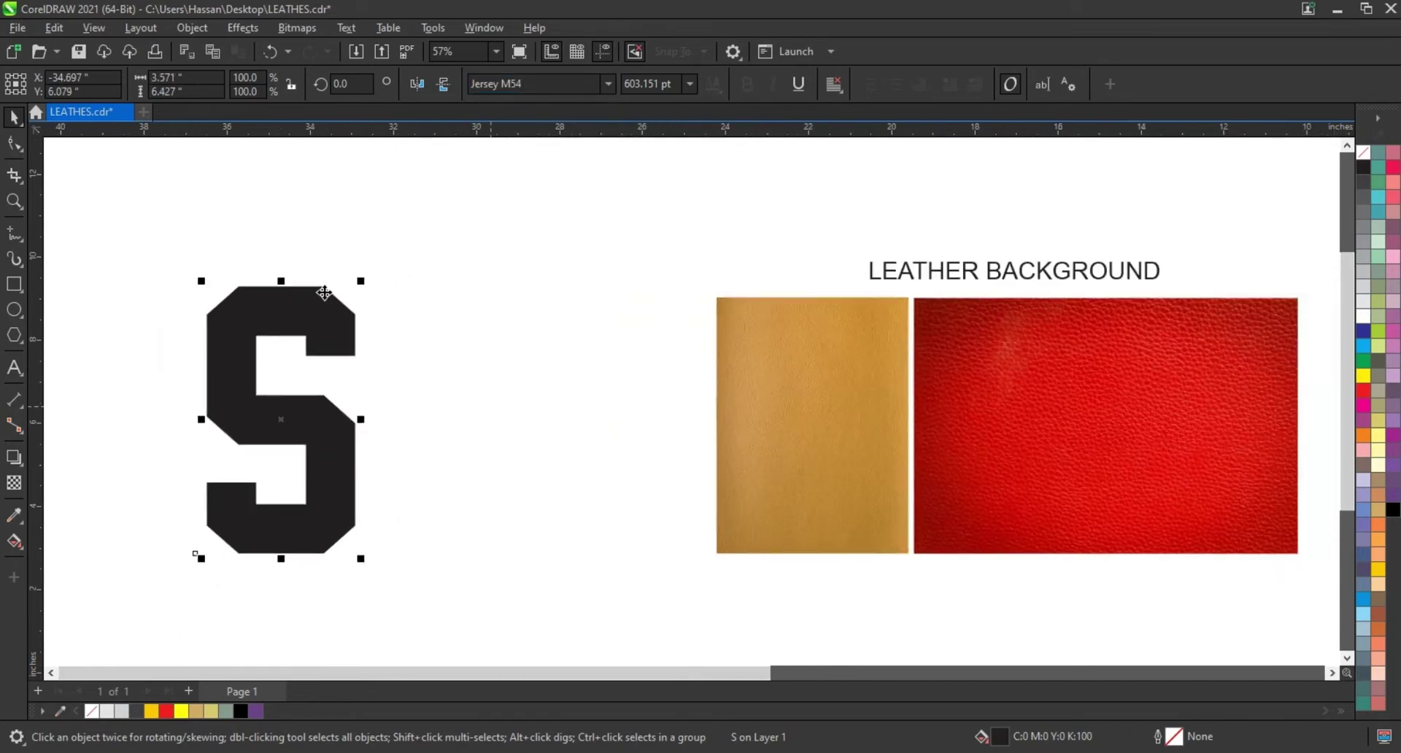
pyautogui.moveTo(422, 211); pyautogui.dragTo(422, 213)
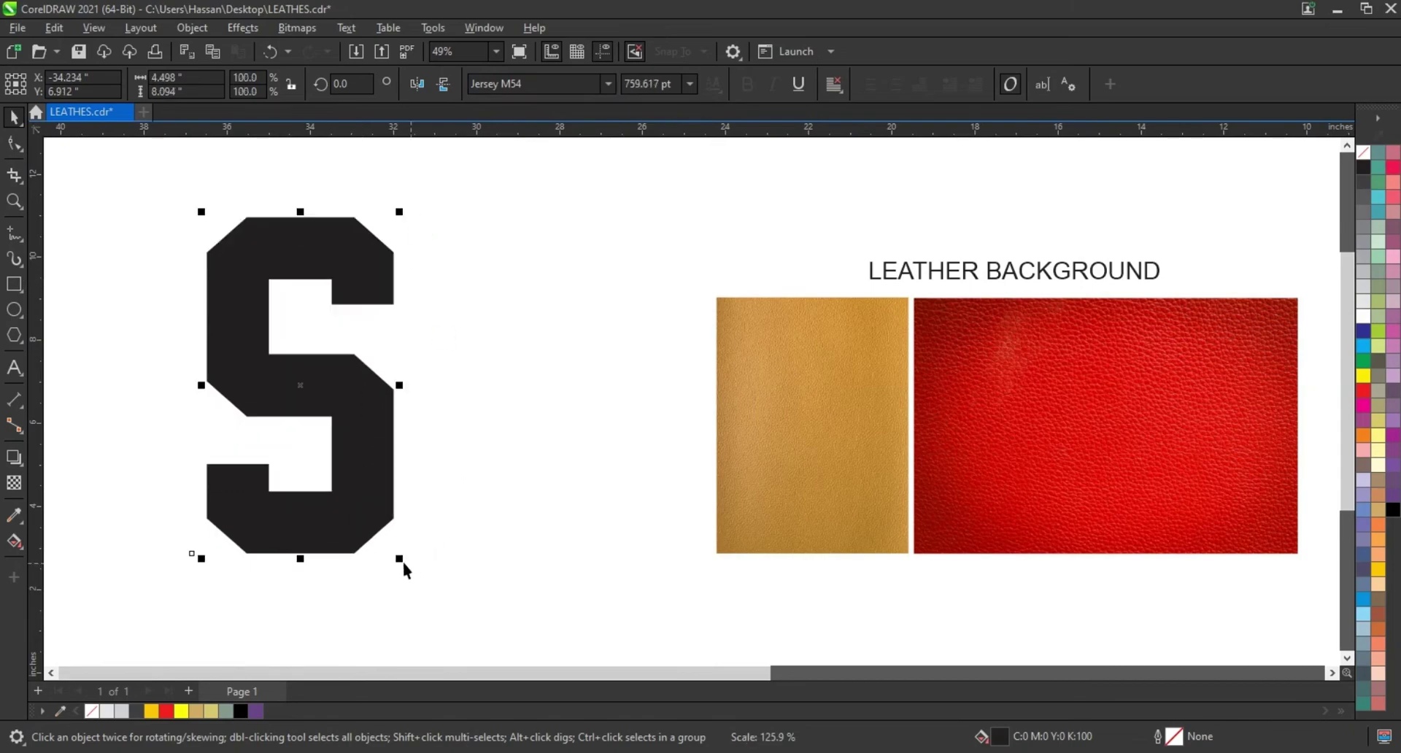
pyautogui.moveTo(438, 613); pyautogui.dragTo(452, 629)
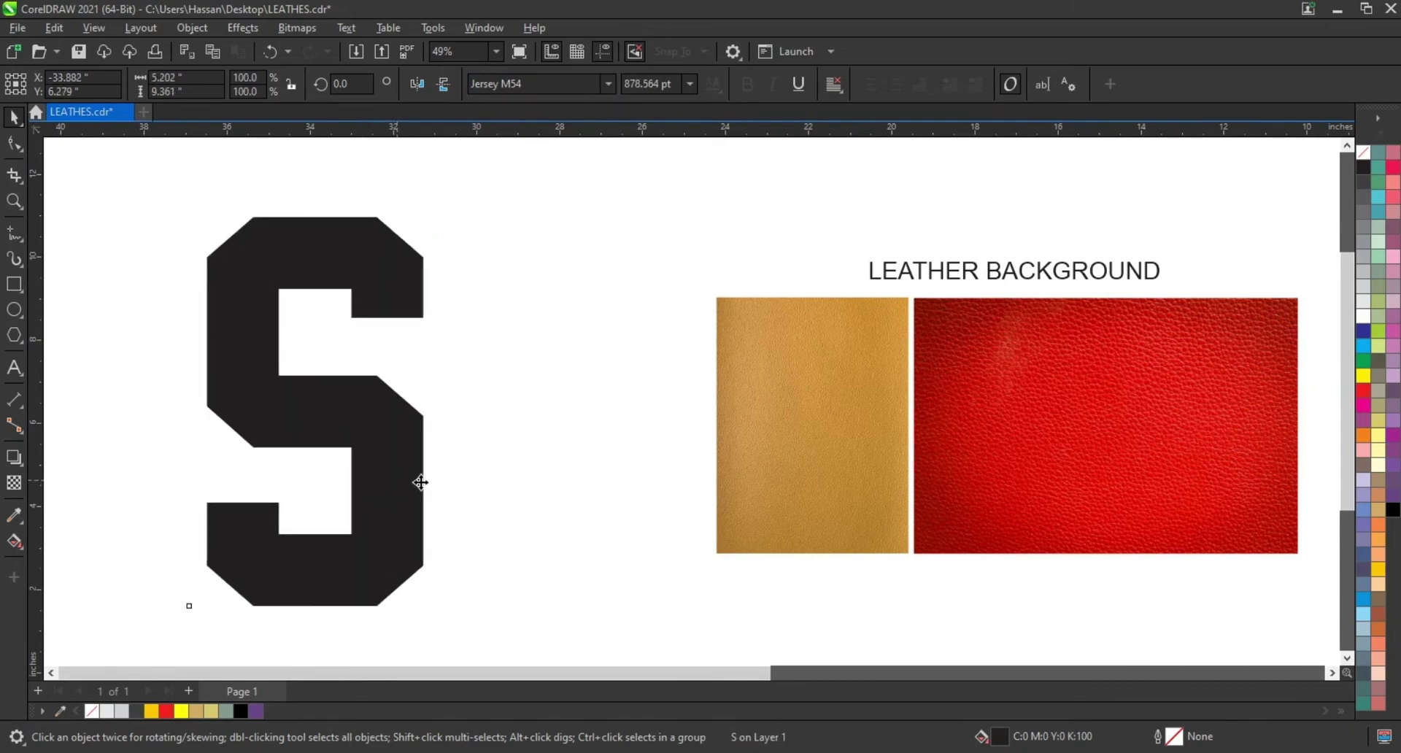
pyautogui.moveTo(399, 491); pyautogui.dragTo(499, 500)
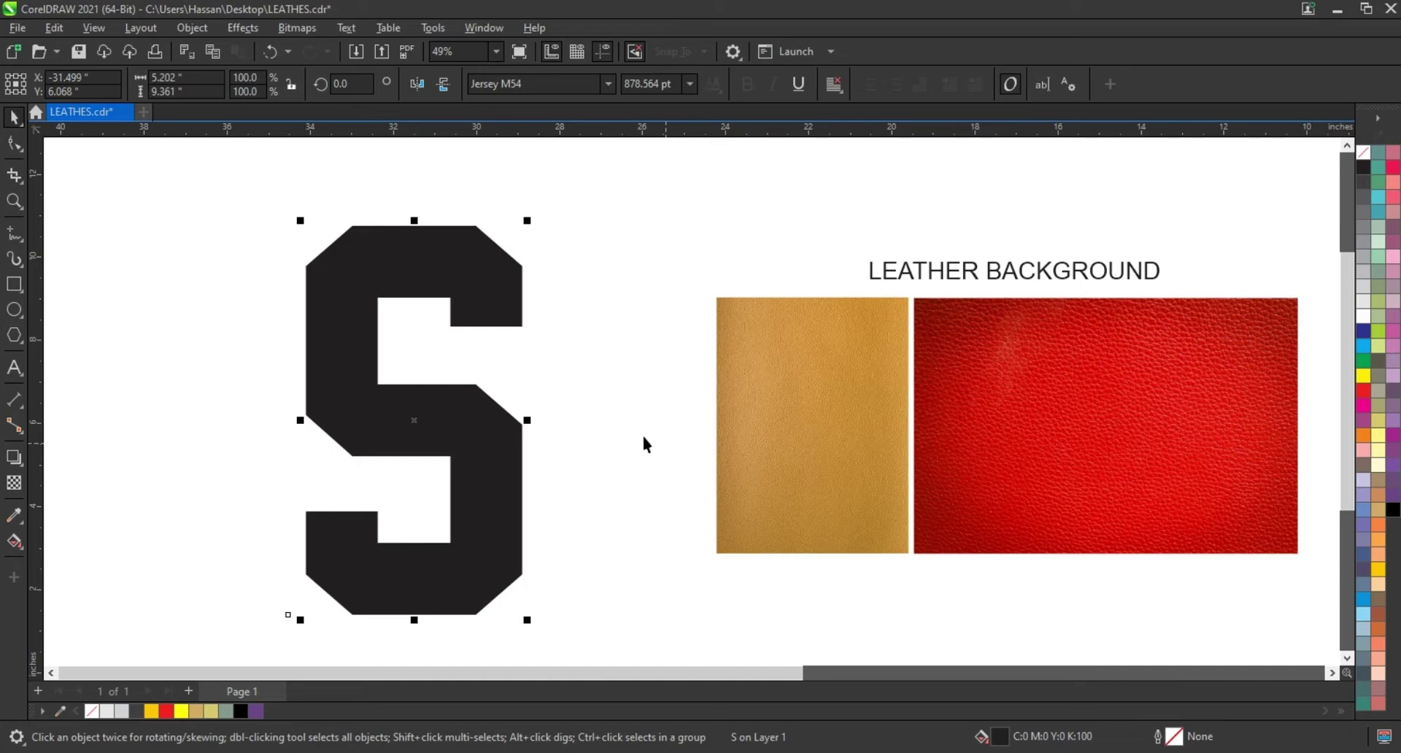
# - Convert the S to curves with Object > Convert to Curves
pyautogui.click(203, 32)
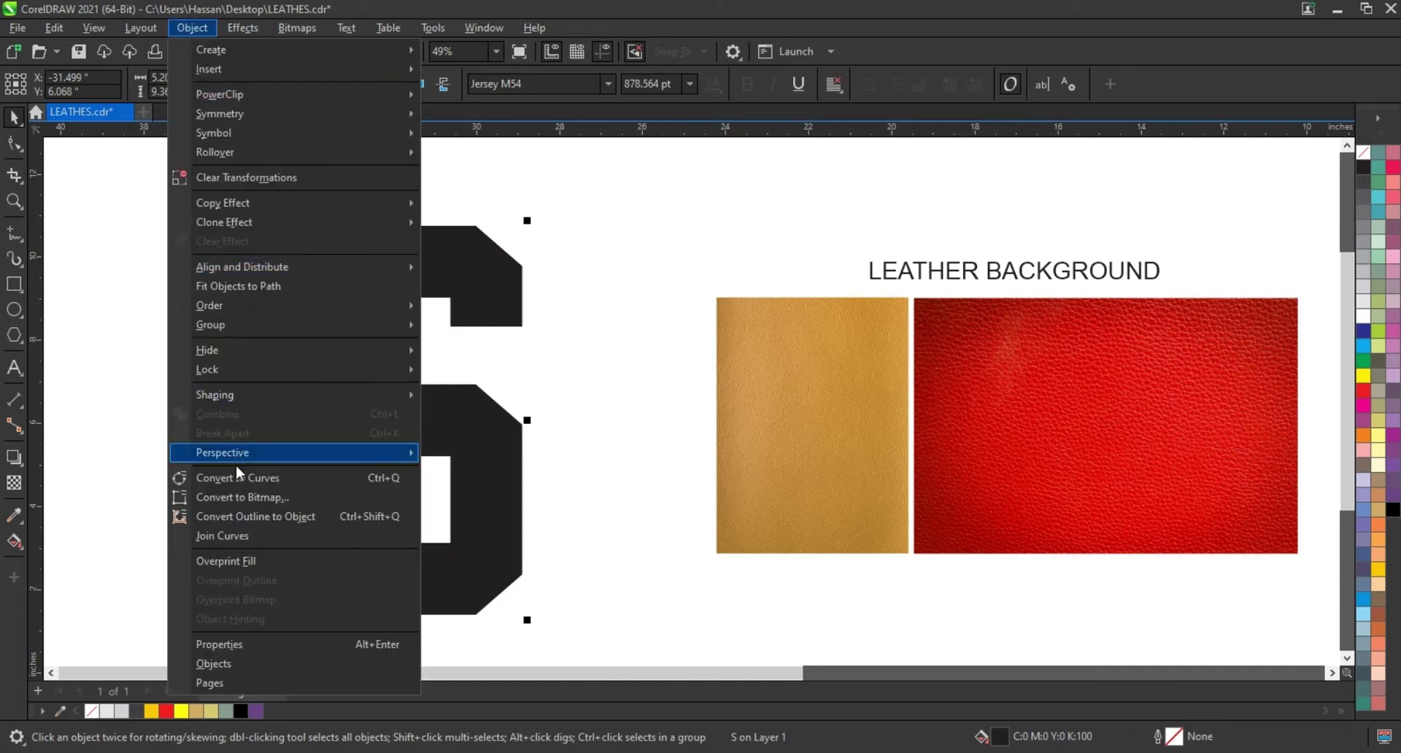
pyautogui.click(219, 475)
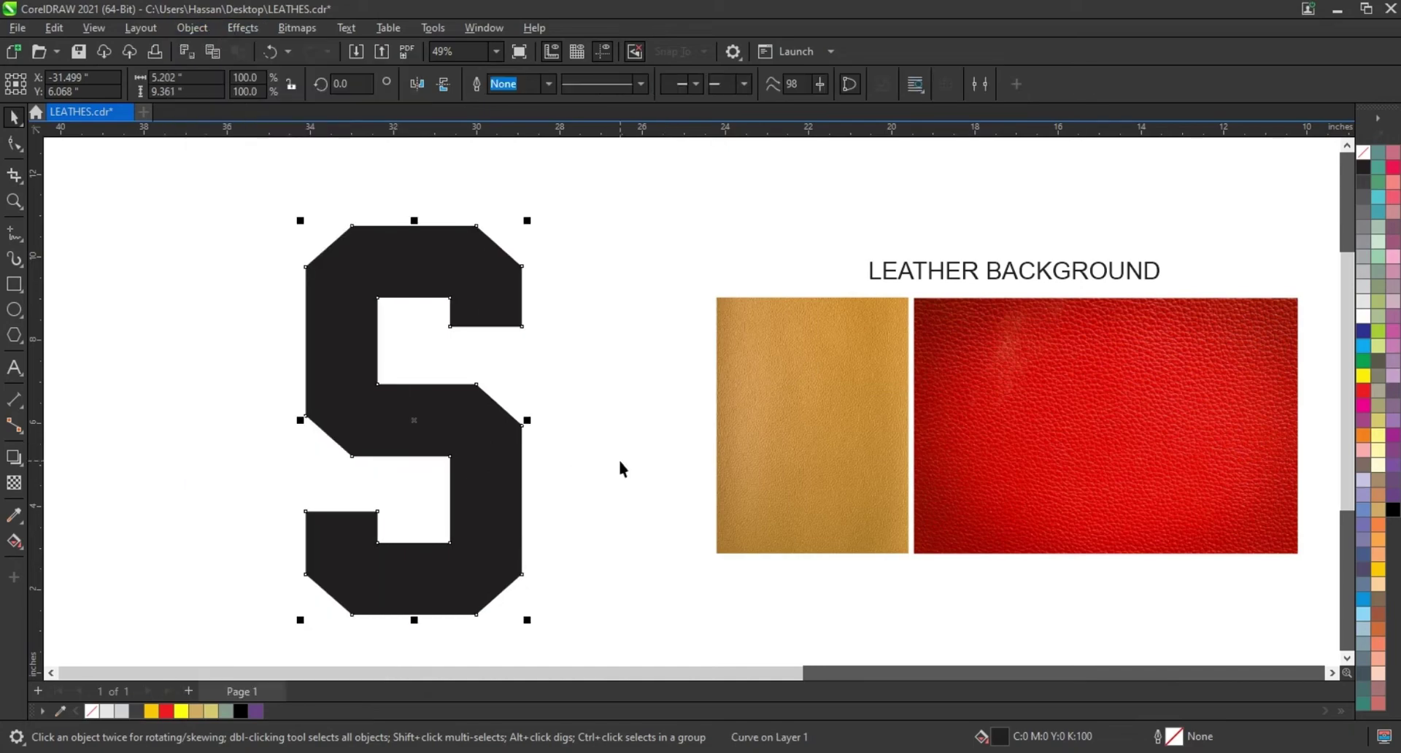
pyautogui.click(622, 468)
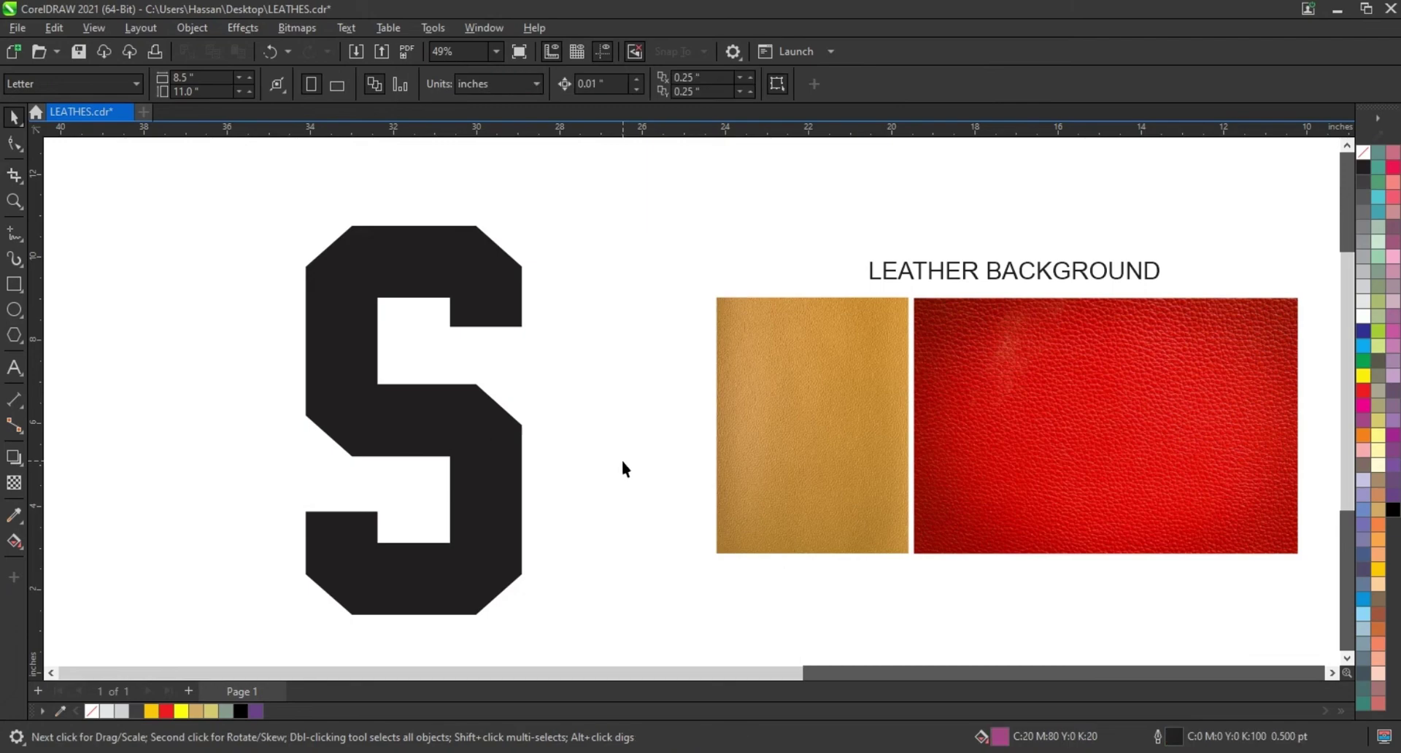
pyautogui.click(510, 467)
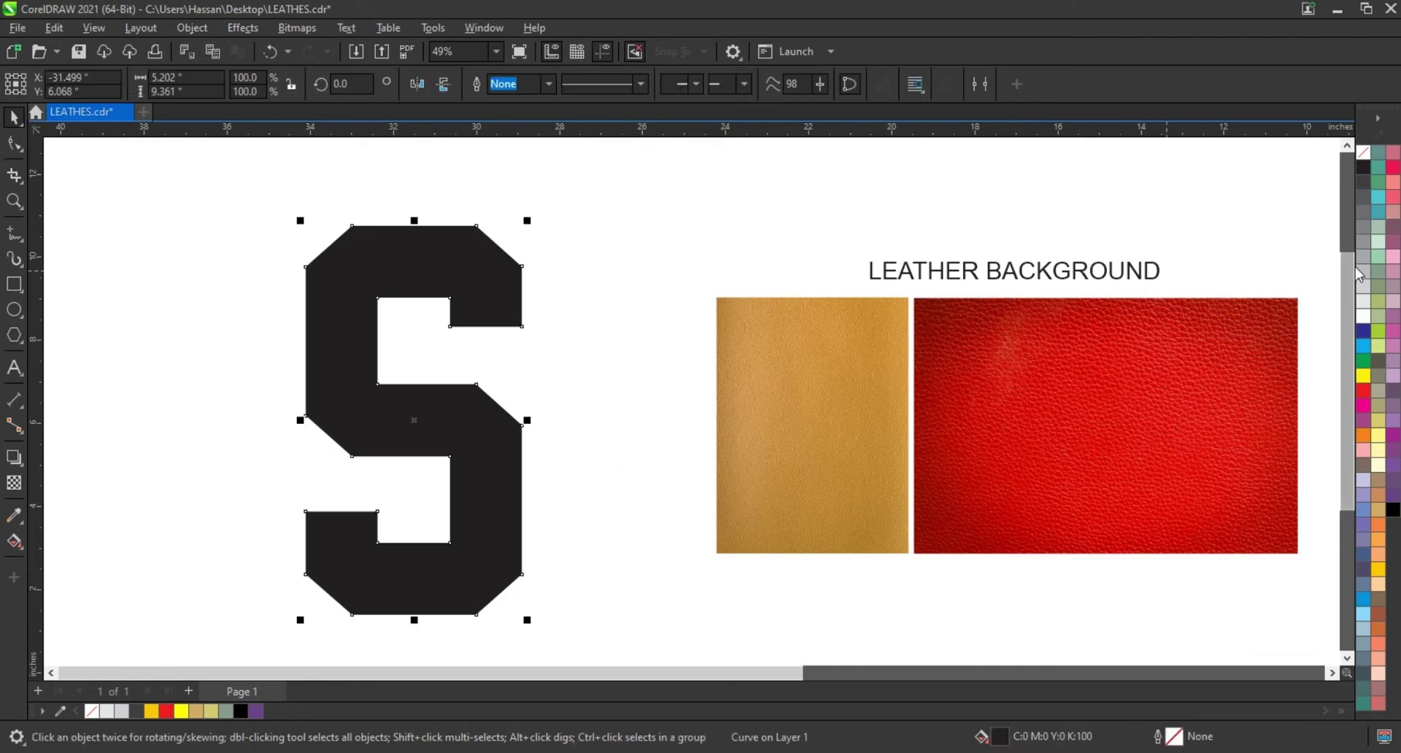
# - Give the S a black outline and an inward contour forming a band
pyautogui.rightClick(1367, 172)
pyautogui.click(1324, 179)
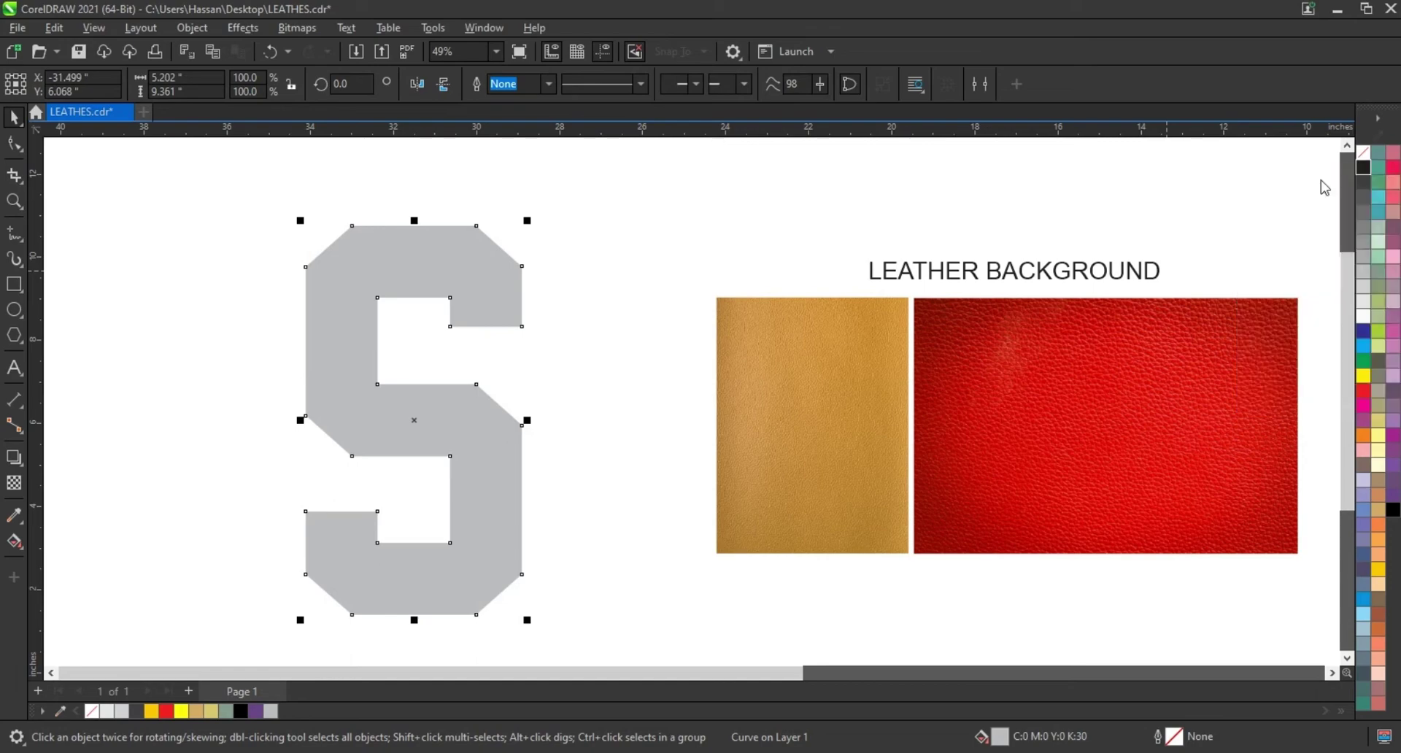
pyautogui.click(23, 474)
pyautogui.click(48, 478)
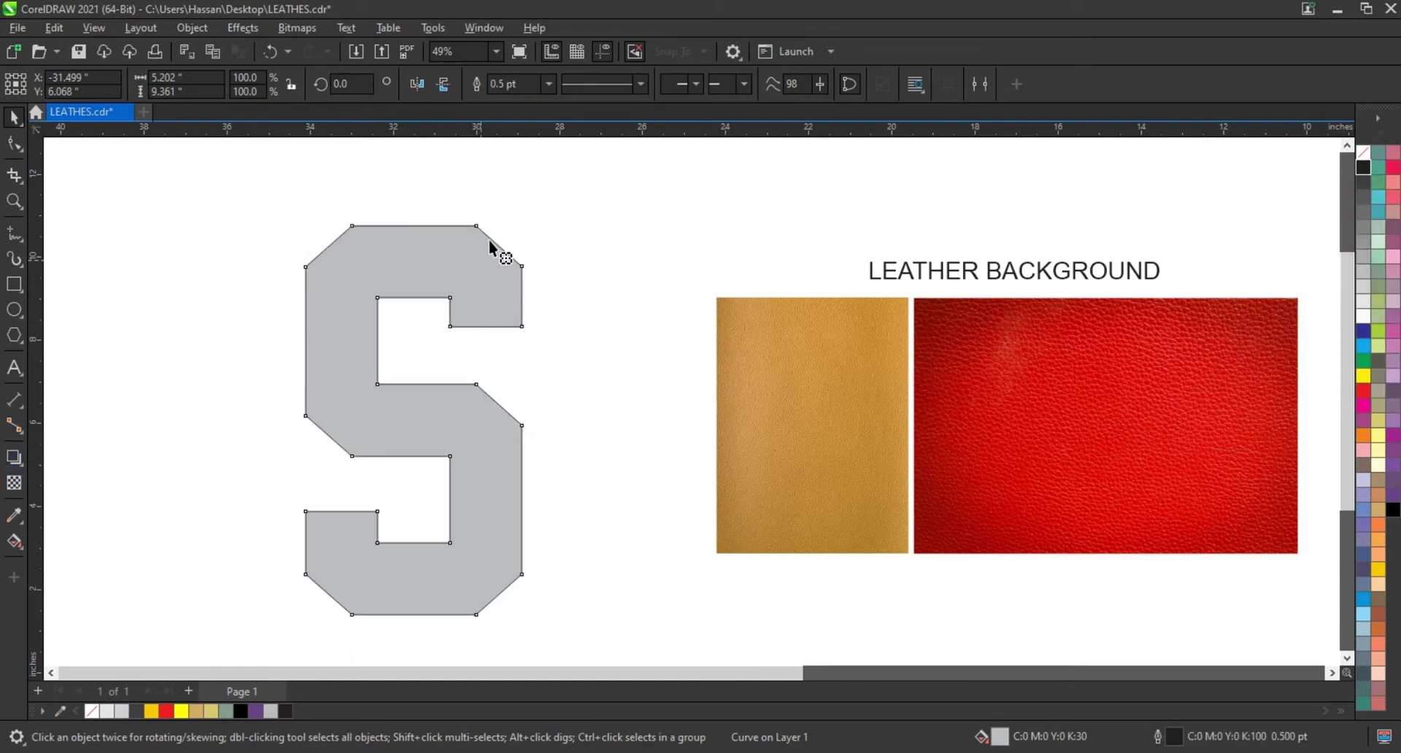
pyautogui.moveTo(477, 232); pyautogui.dragTo(480, 238)
# - Break the contour apart and add a wider outward contour around the S
pyautogui.click(16, 118)
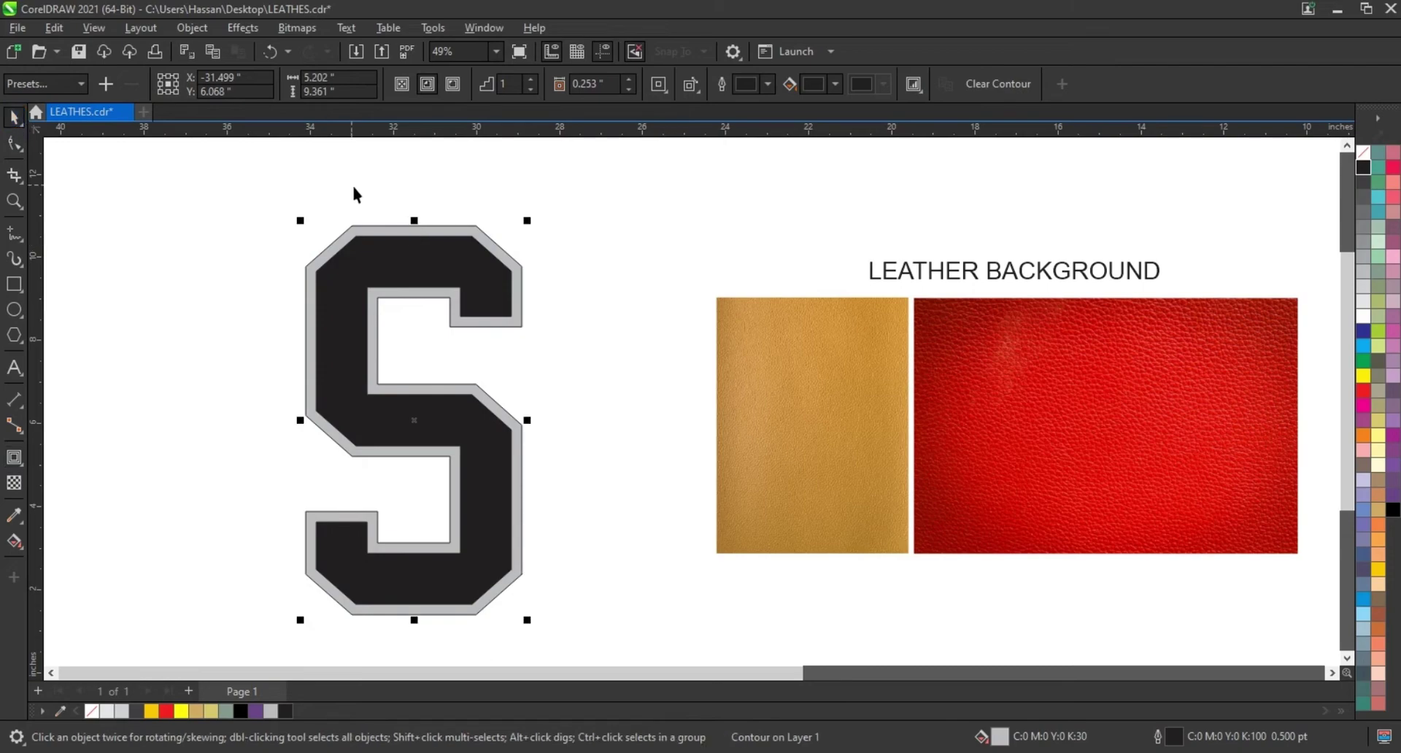
pyautogui.click(183, 29)
pyautogui.click(216, 427)
pyautogui.click(205, 410)
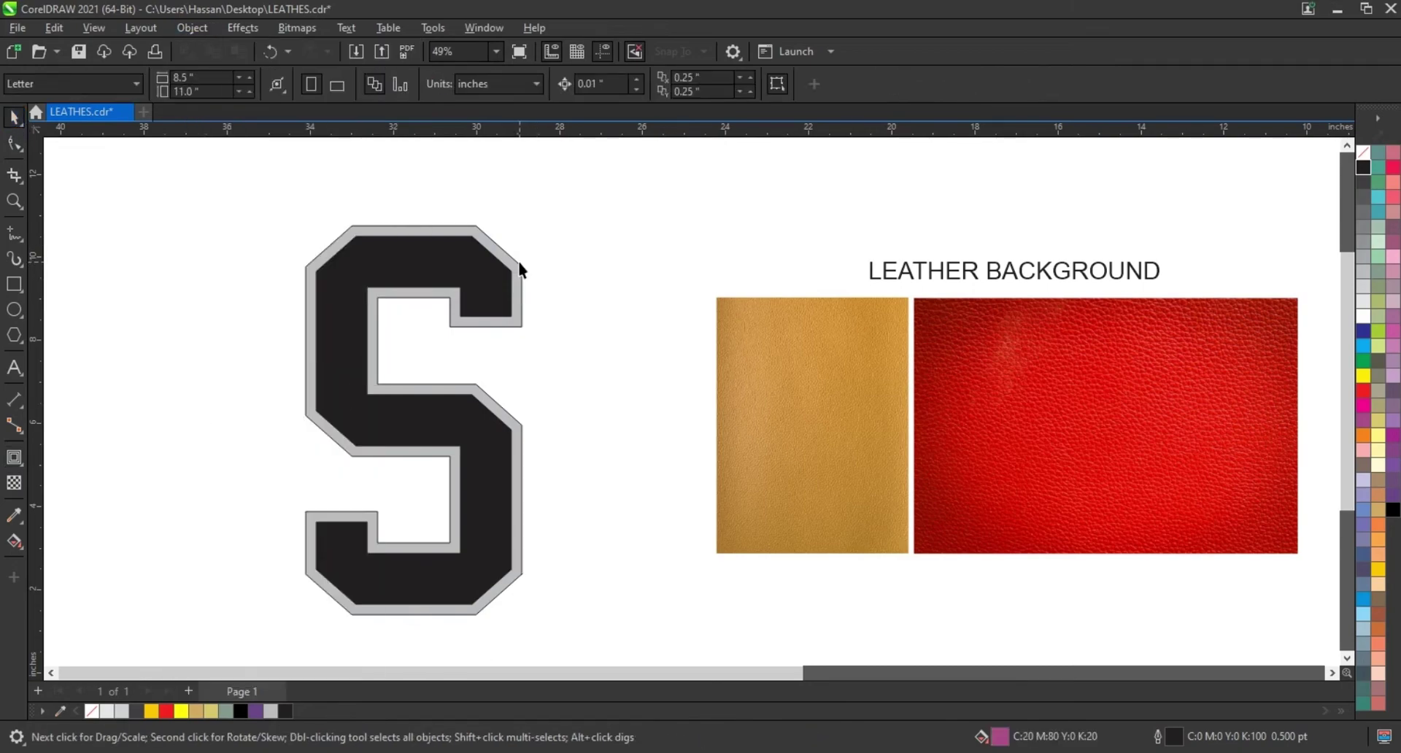
pyautogui.click(520, 271)
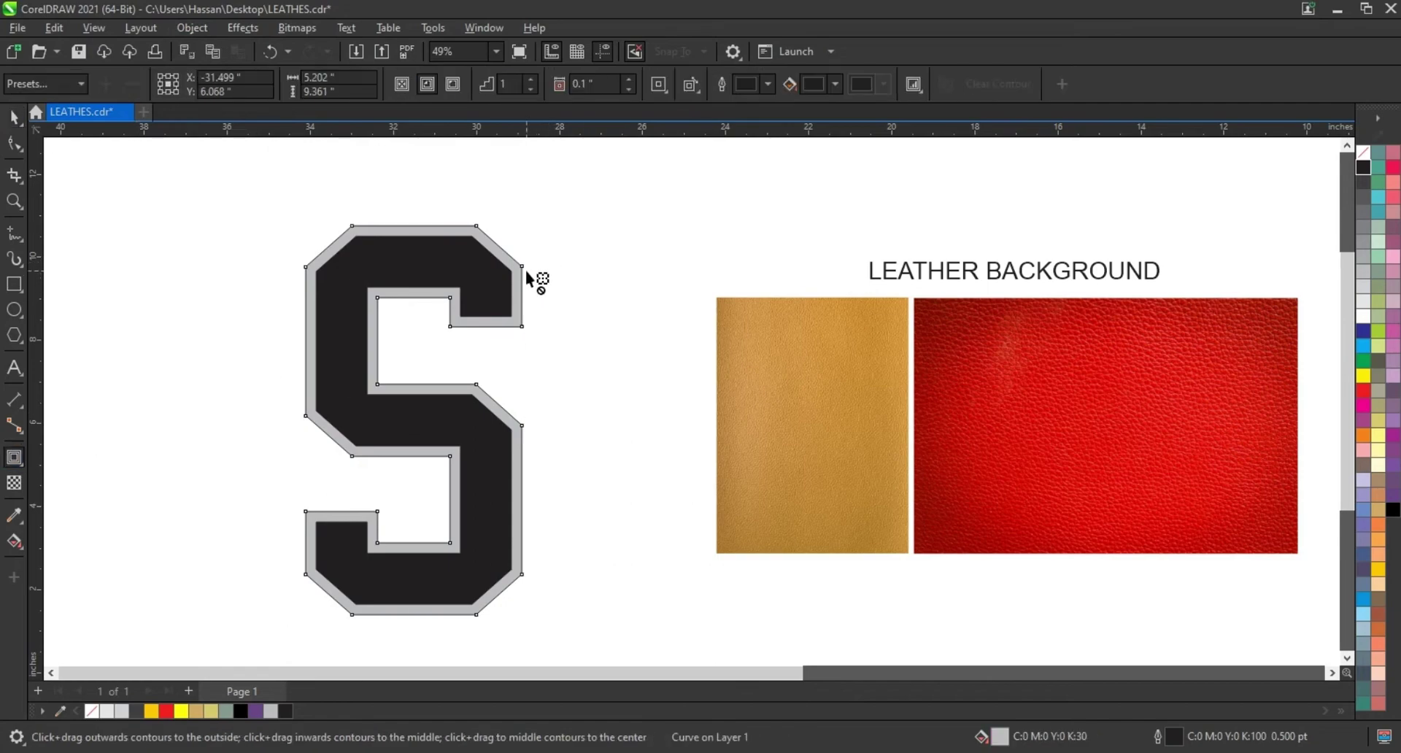
pyautogui.moveTo(526, 267); pyautogui.dragTo(534, 260)
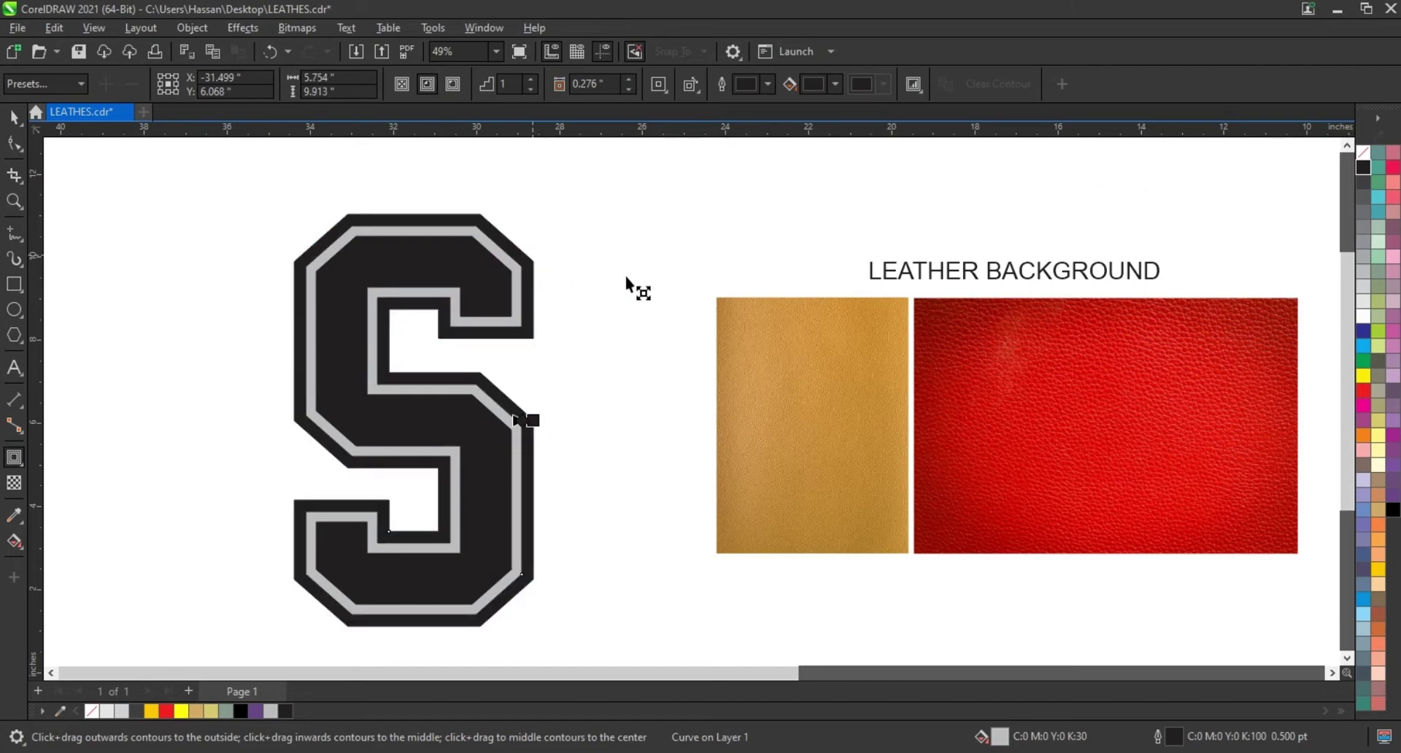
pyautogui.click(14, 118)
# - Break the outer contour apart and fill the outer border solid black
pyautogui.click(191, 27)
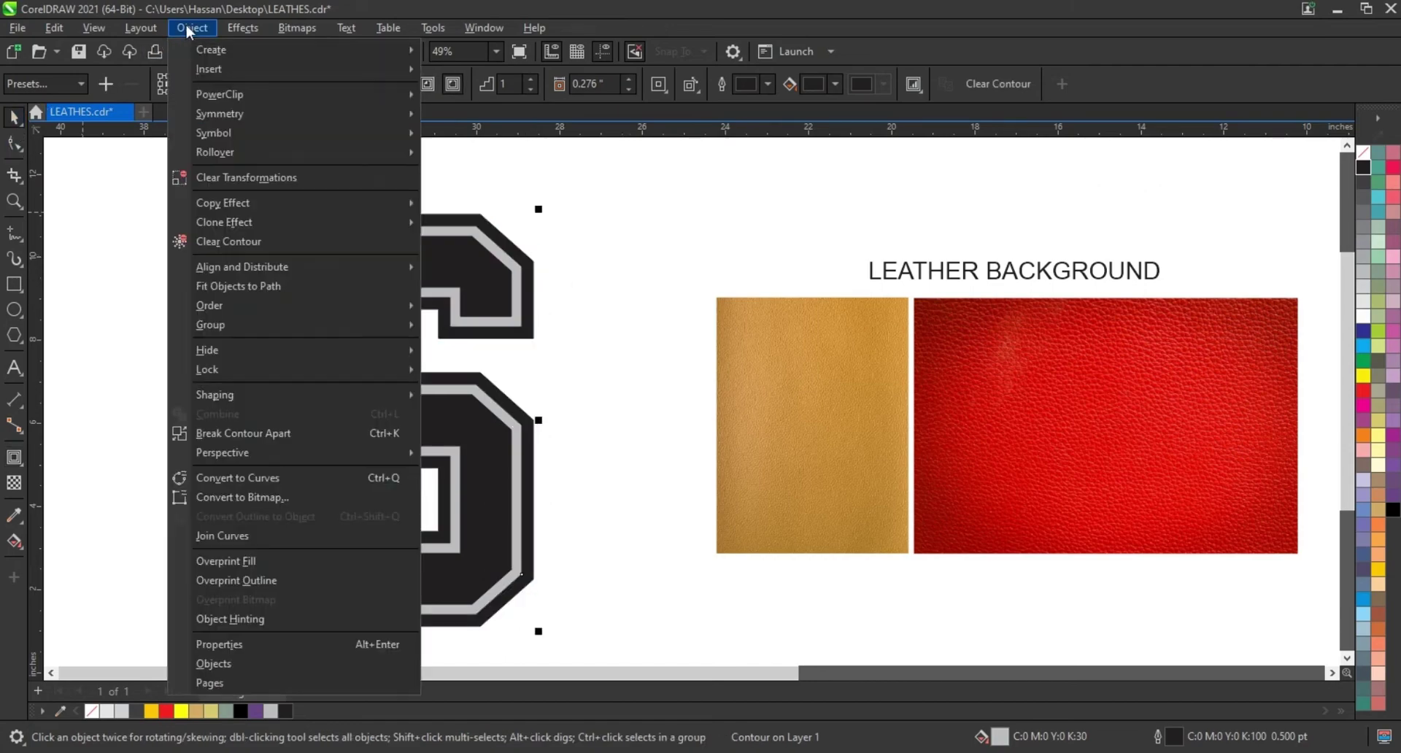
pyautogui.click(233, 432)
pyautogui.click(516, 357)
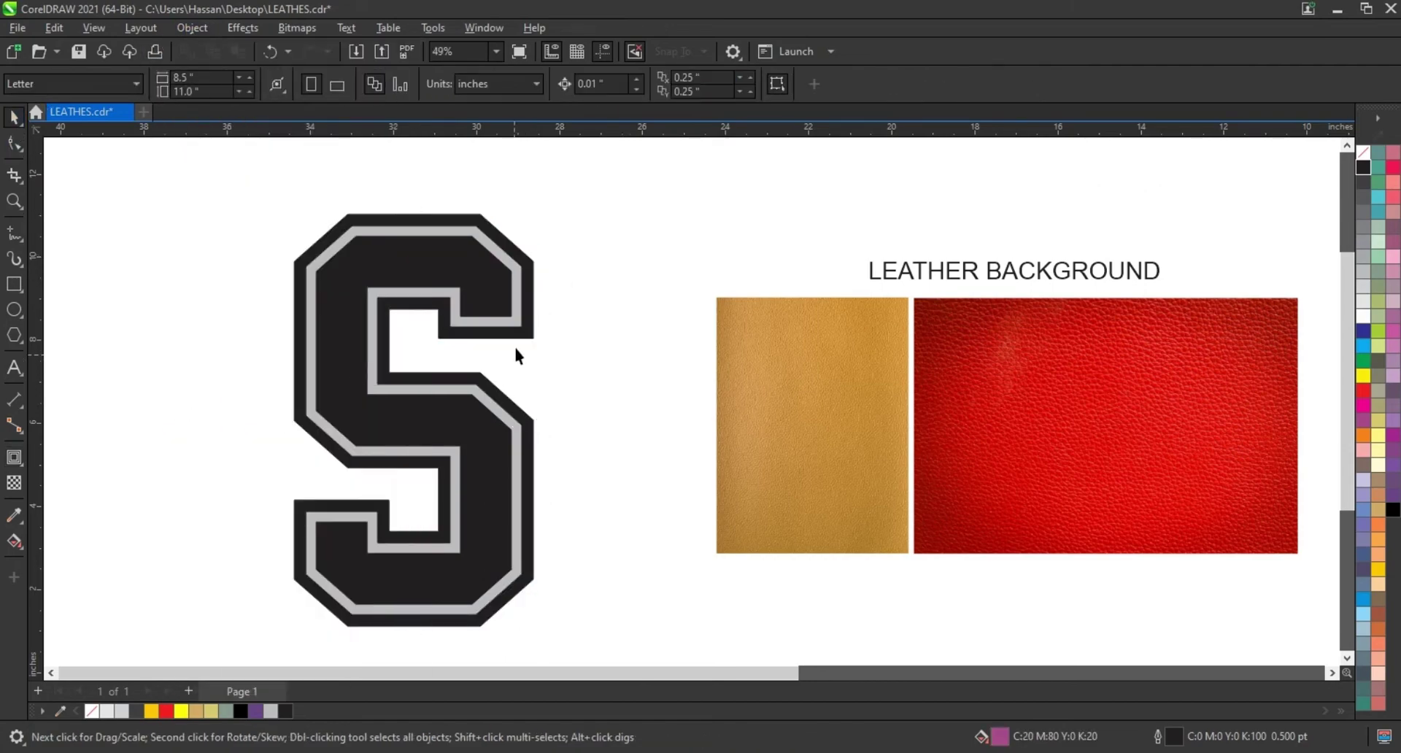
pyautogui.click(529, 341)
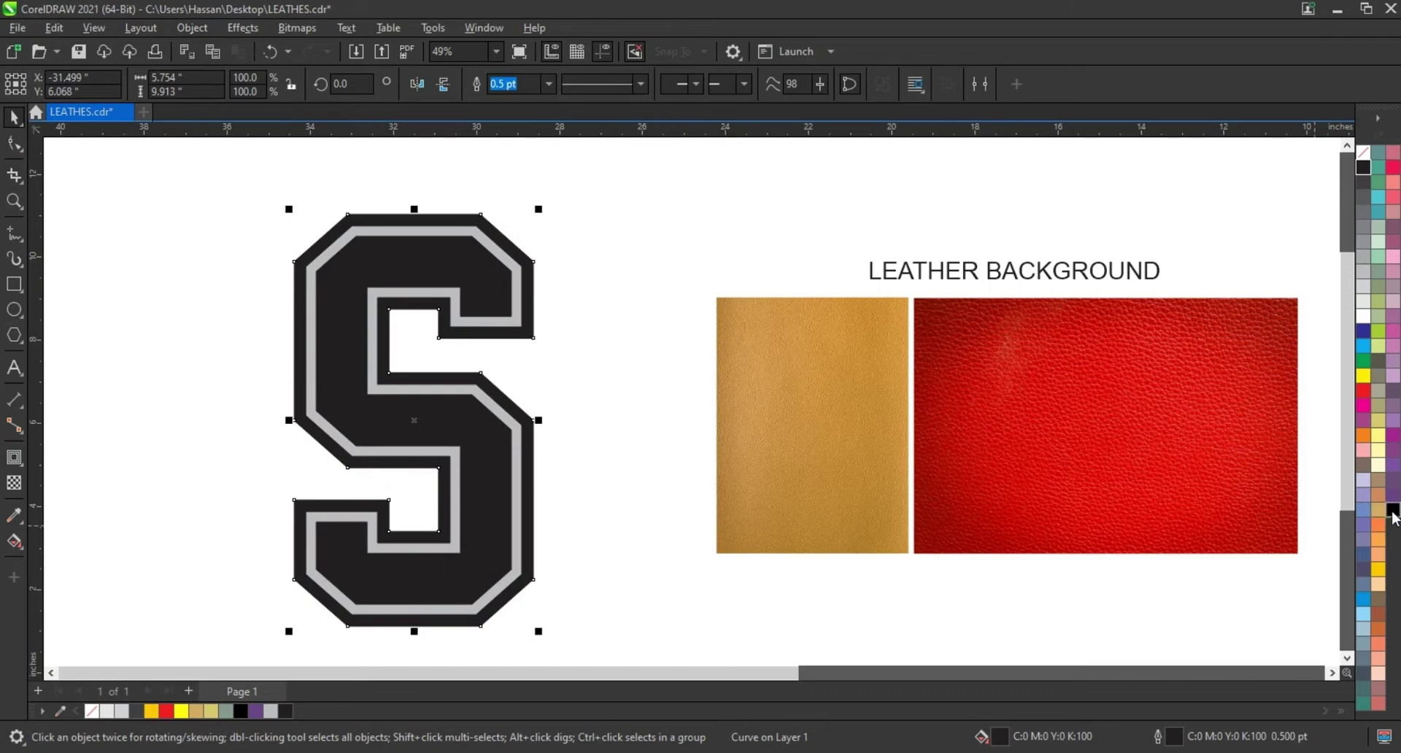
pyautogui.click(1392, 511)
# - Turn the middle band white and give the inner S a light grey fill
pyautogui.click(624, 414)
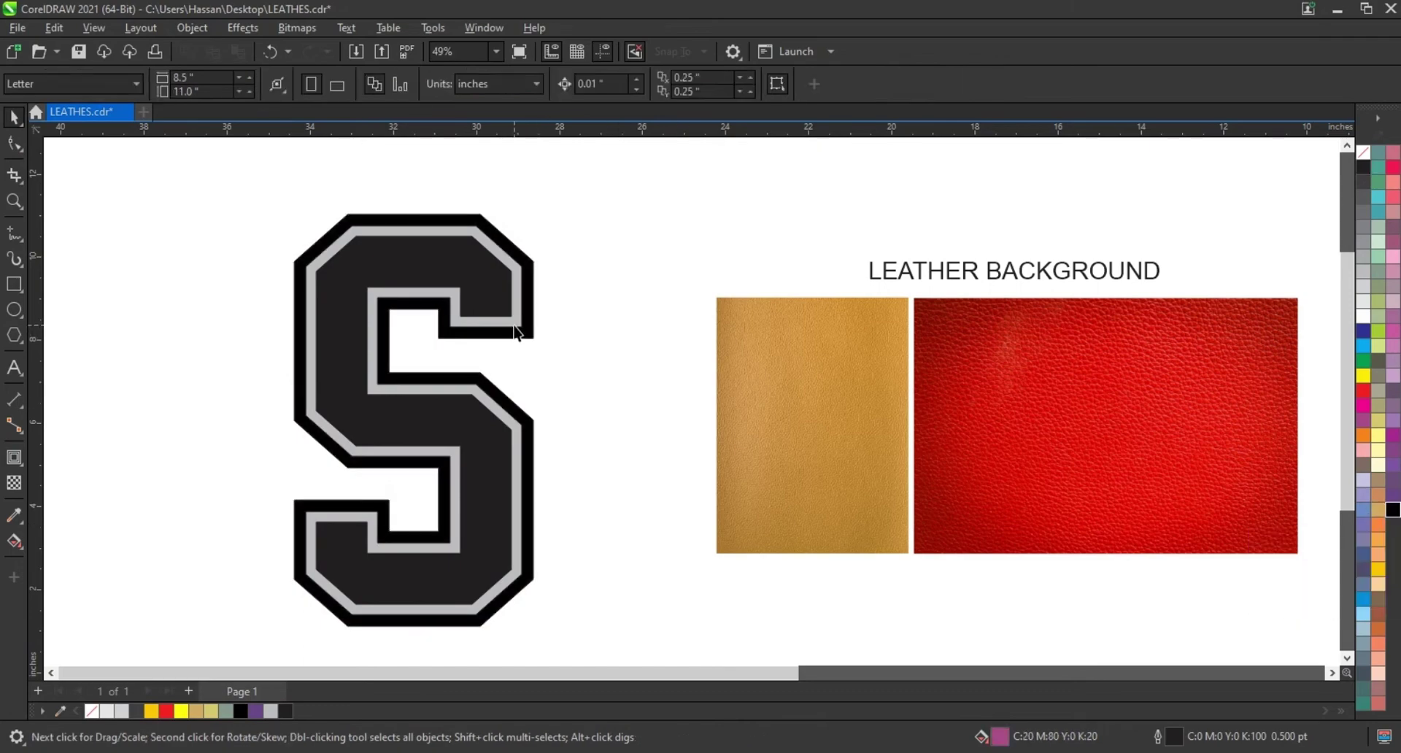
pyautogui.click(516, 331)
pyautogui.click(1362, 318)
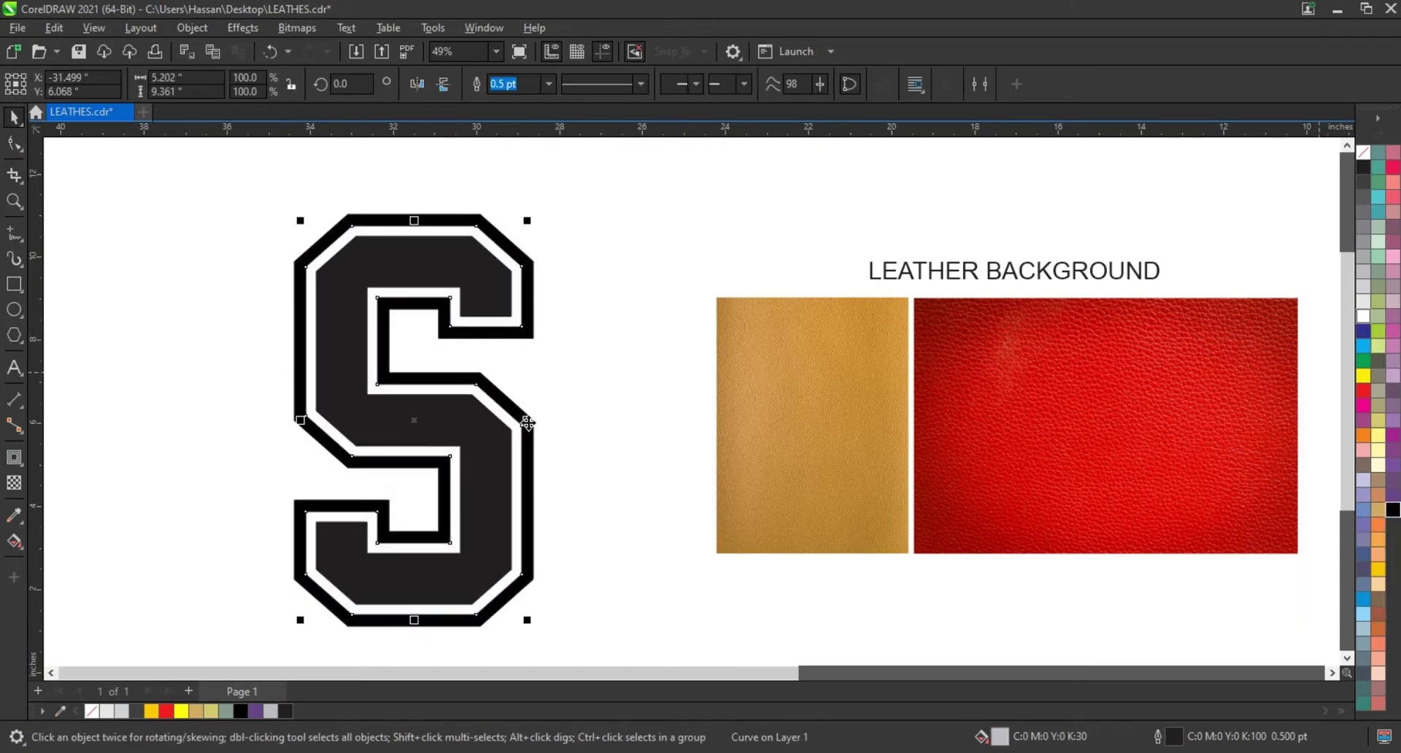
pyautogui.click(507, 313)
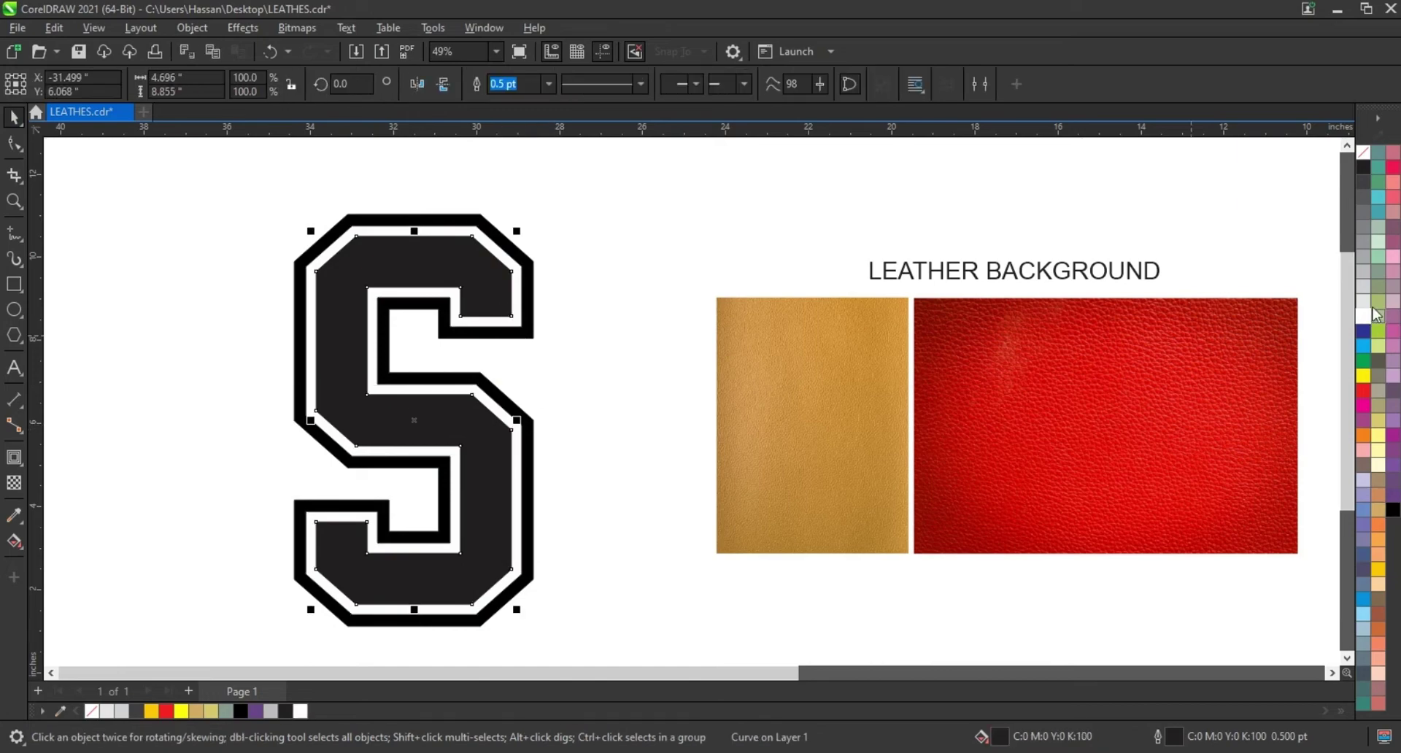
pyautogui.click(1363, 287)
pyautogui.click(582, 297)
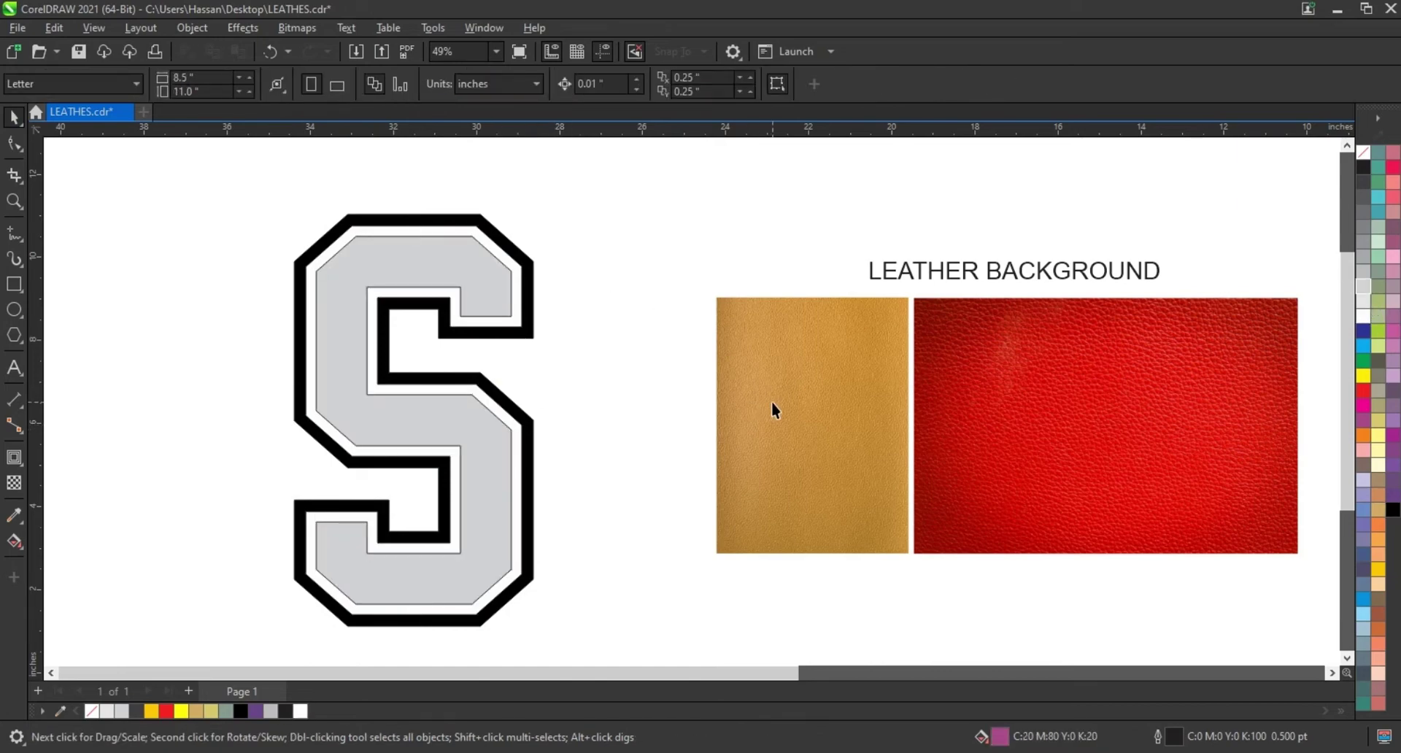
pyautogui.click(774, 406)
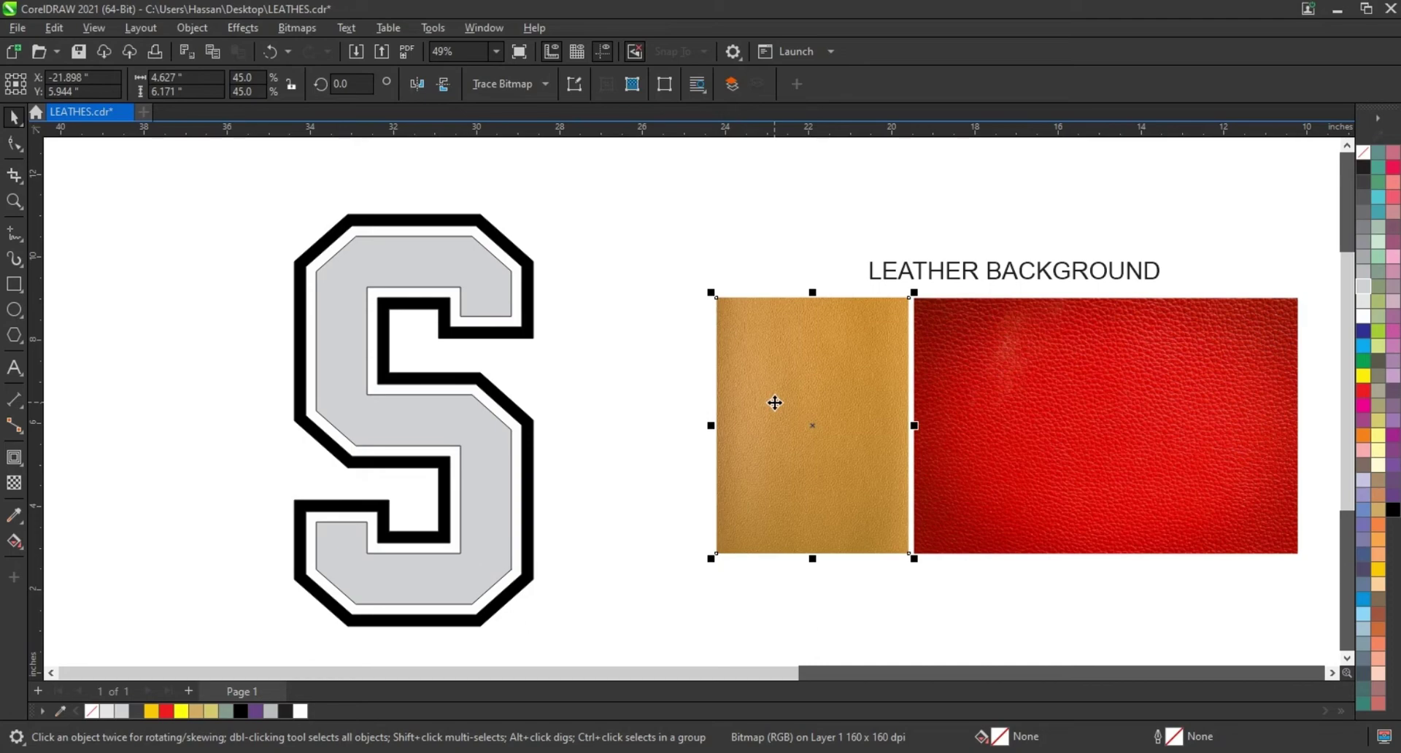
# - PowerClip the tan leather inside the inner S and enlarge it to 66.8% to cover it
pyautogui.rightClick(774, 402)
pyautogui.click(823, 488)
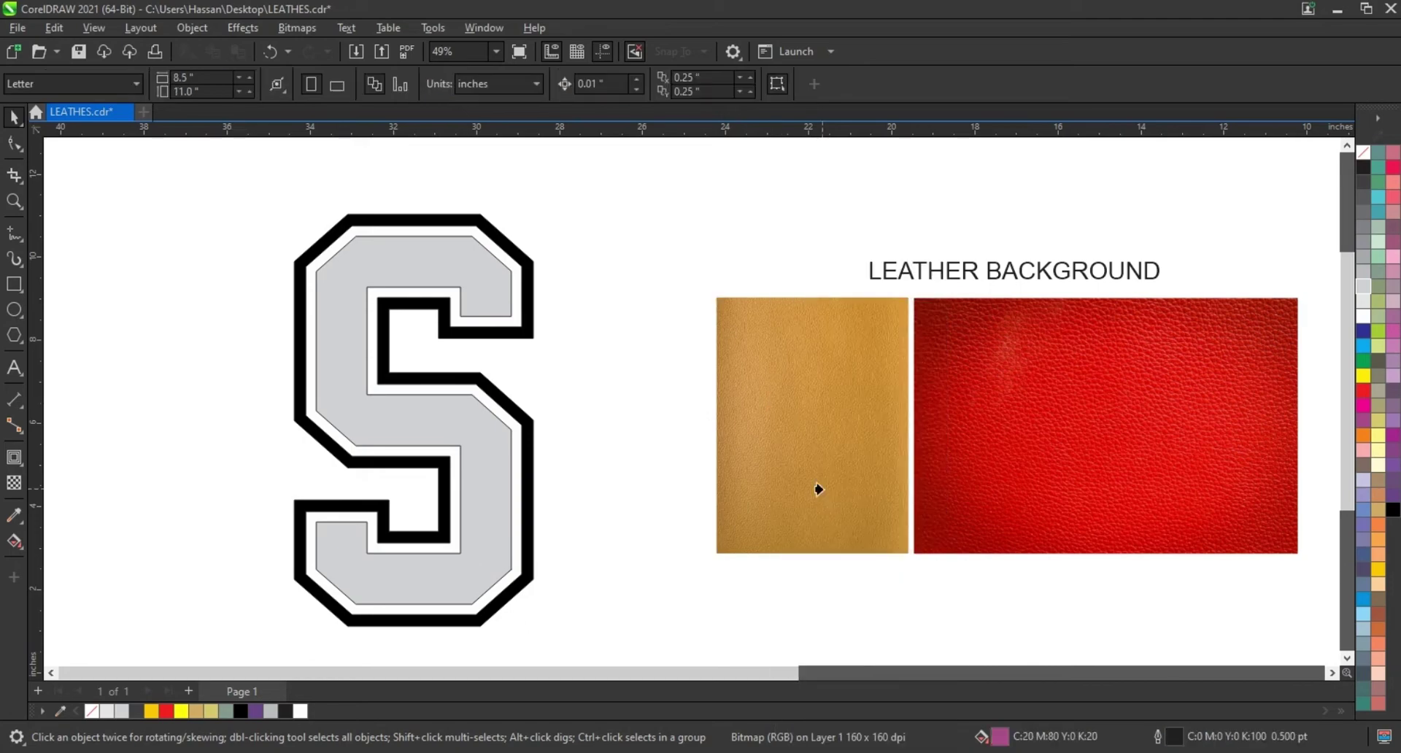
pyautogui.click(496, 295)
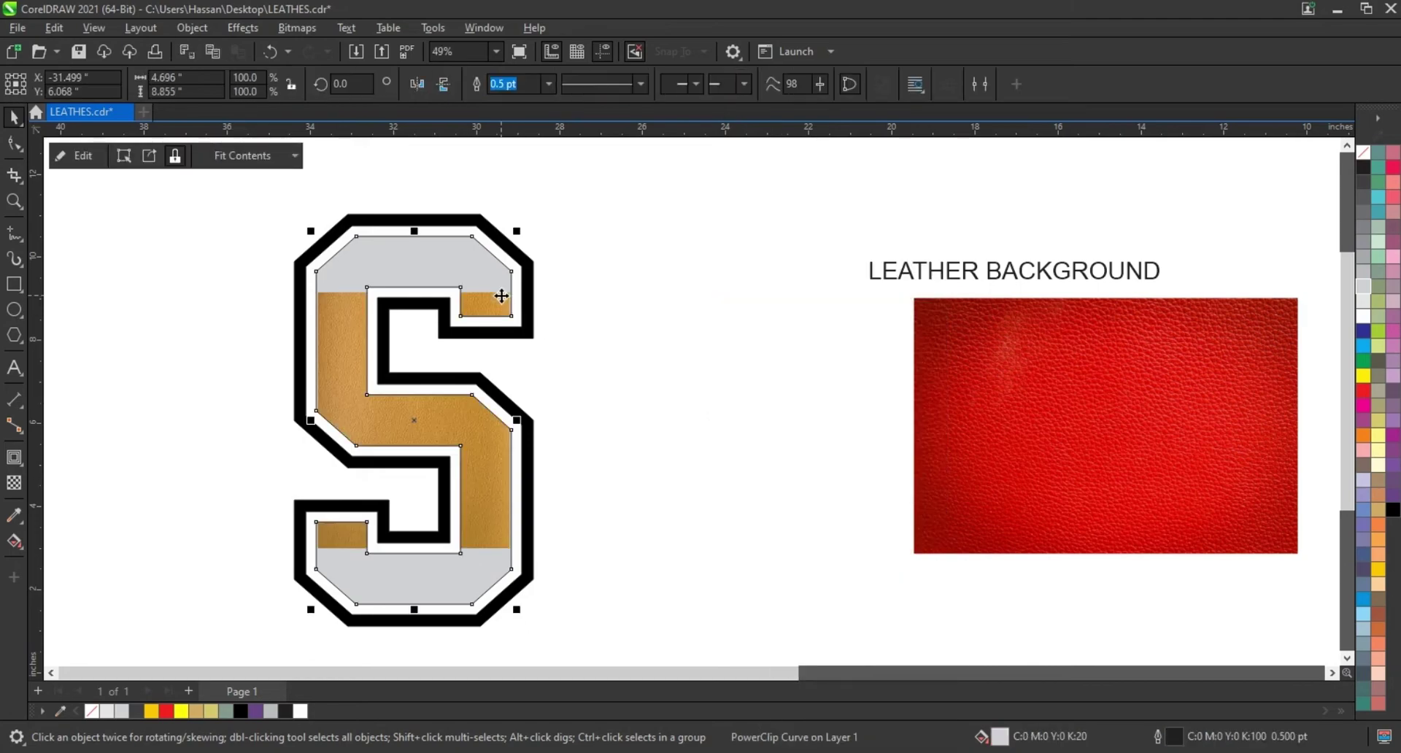
pyautogui.rightClick(501, 295)
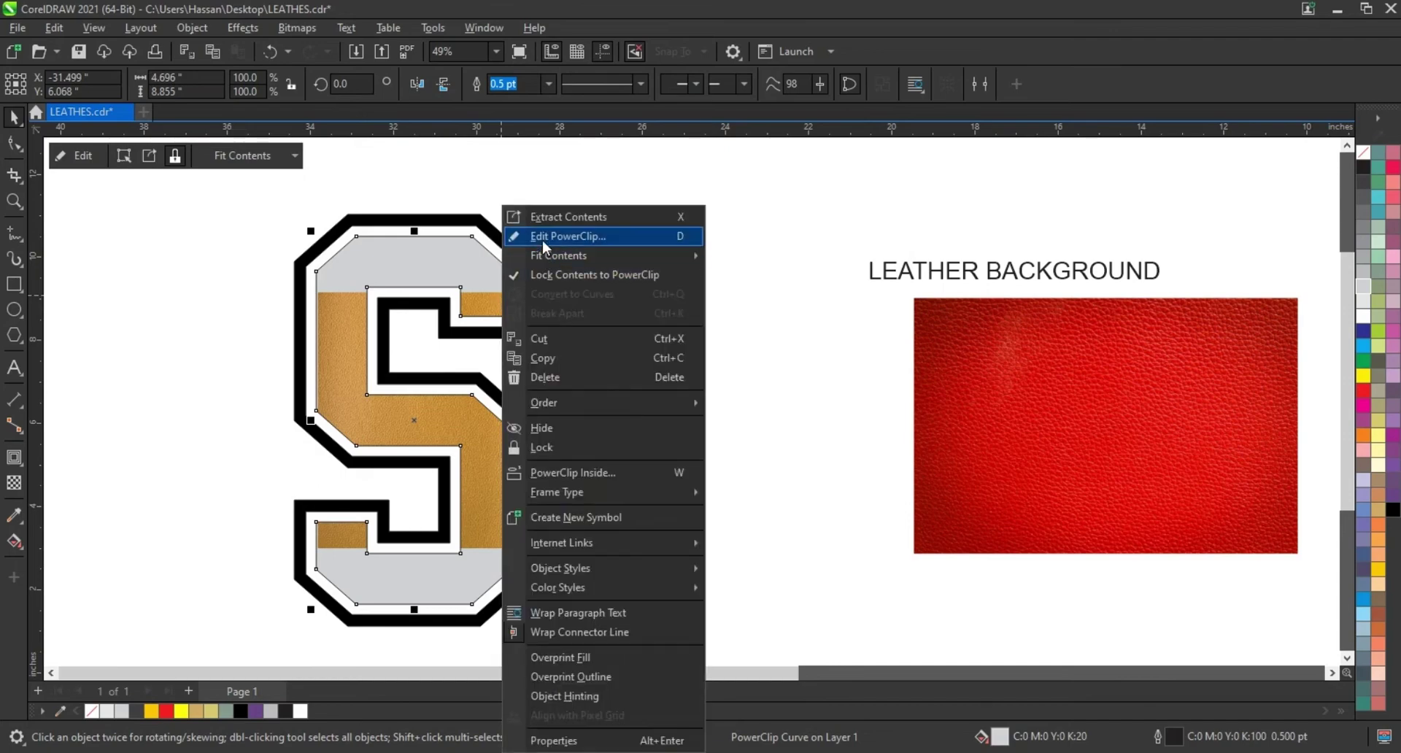
pyautogui.click(541, 239)
pyautogui.click(496, 331)
pyautogui.moveTo(520, 287); pyautogui.dragTo(593, 223)
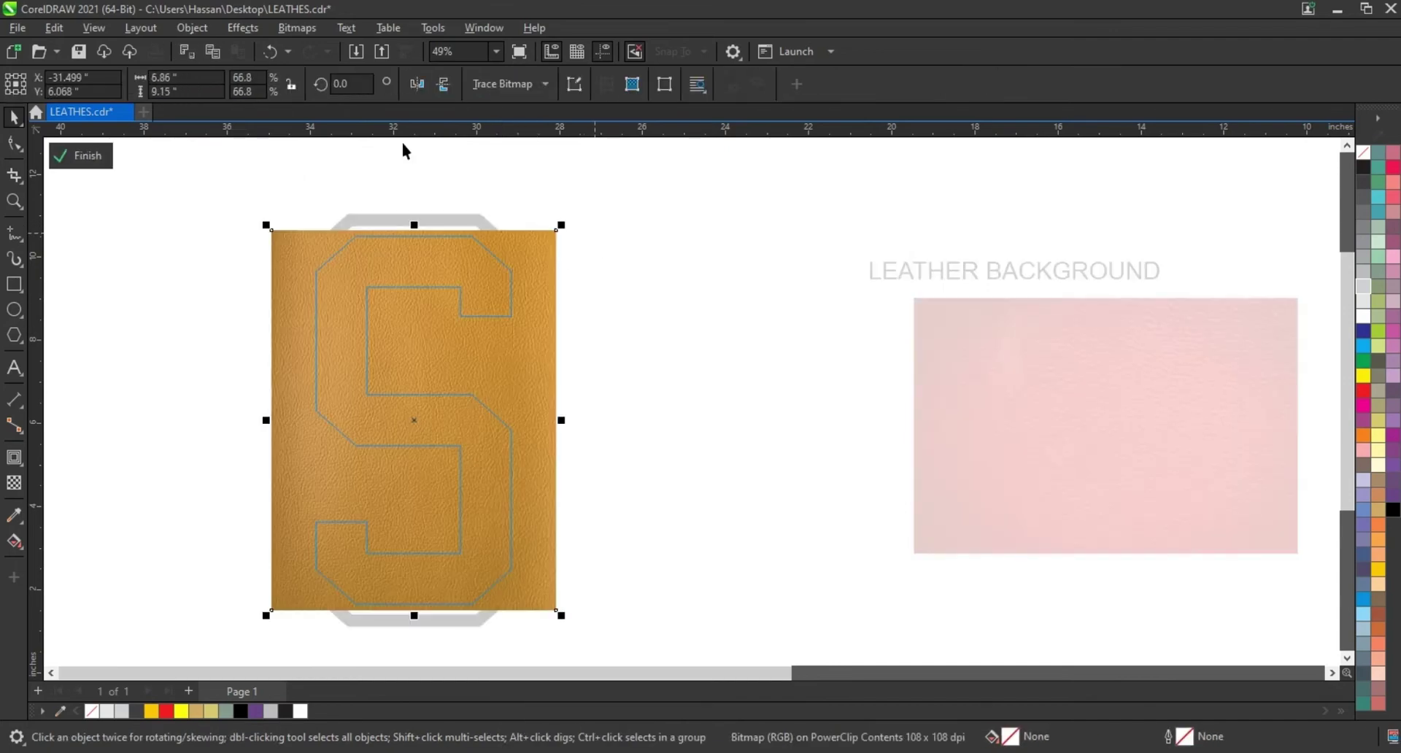
# - Set the S's leather to Brightness -10, Contrast 22, Intensity 40, then finish PowerClip editing
pyautogui.click(252, 32)
pyautogui.moveTo(261, 94)
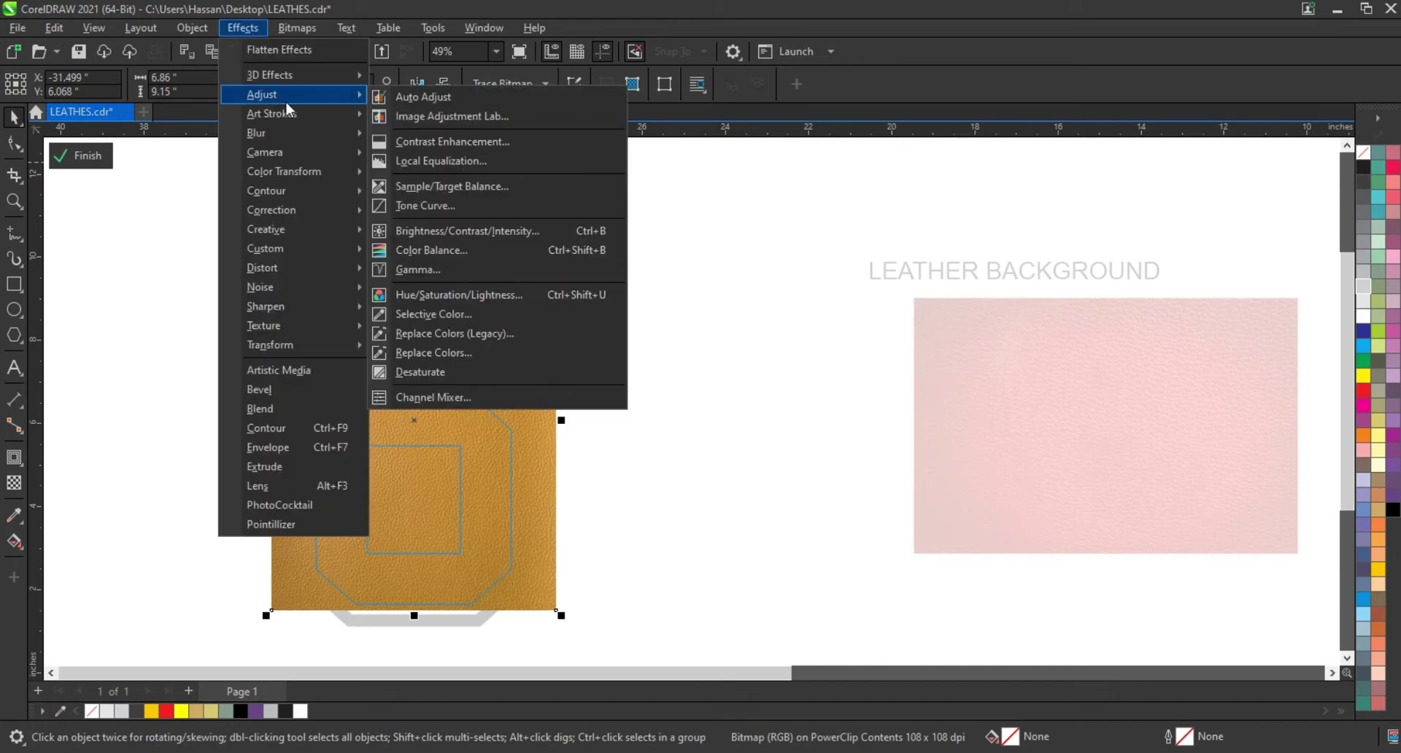
pyautogui.click(453, 232)
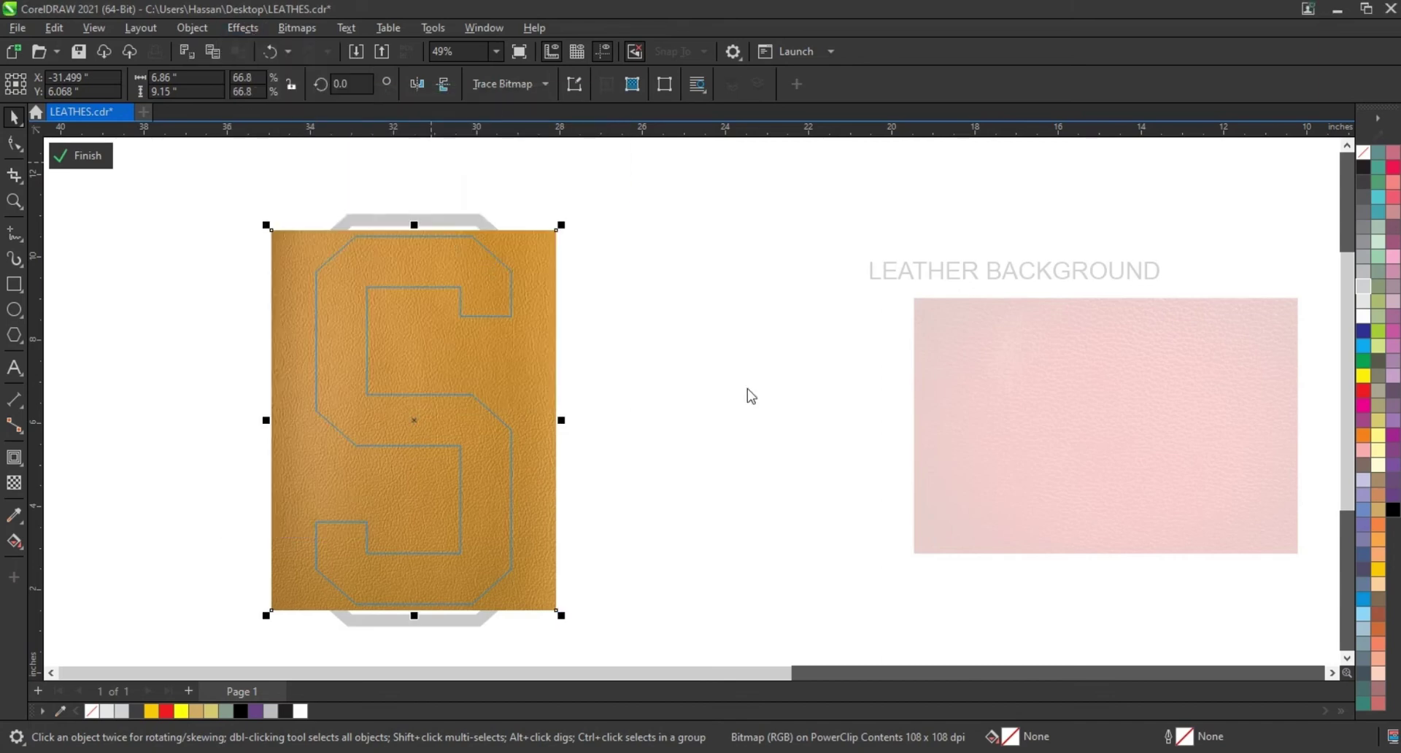
pyautogui.moveTo(711, 387); pyautogui.dragTo(733, 388)
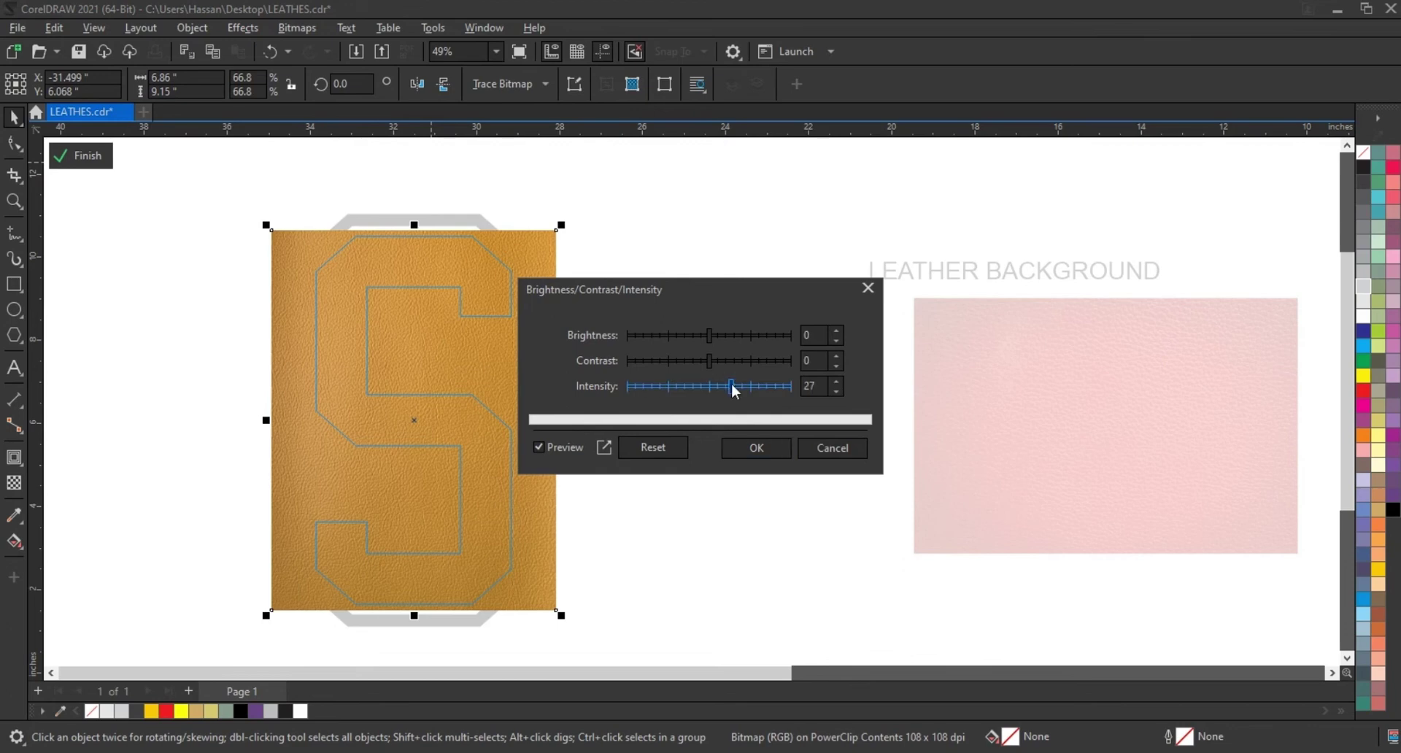
pyautogui.moveTo(708, 336); pyautogui.dragTo(722, 361)
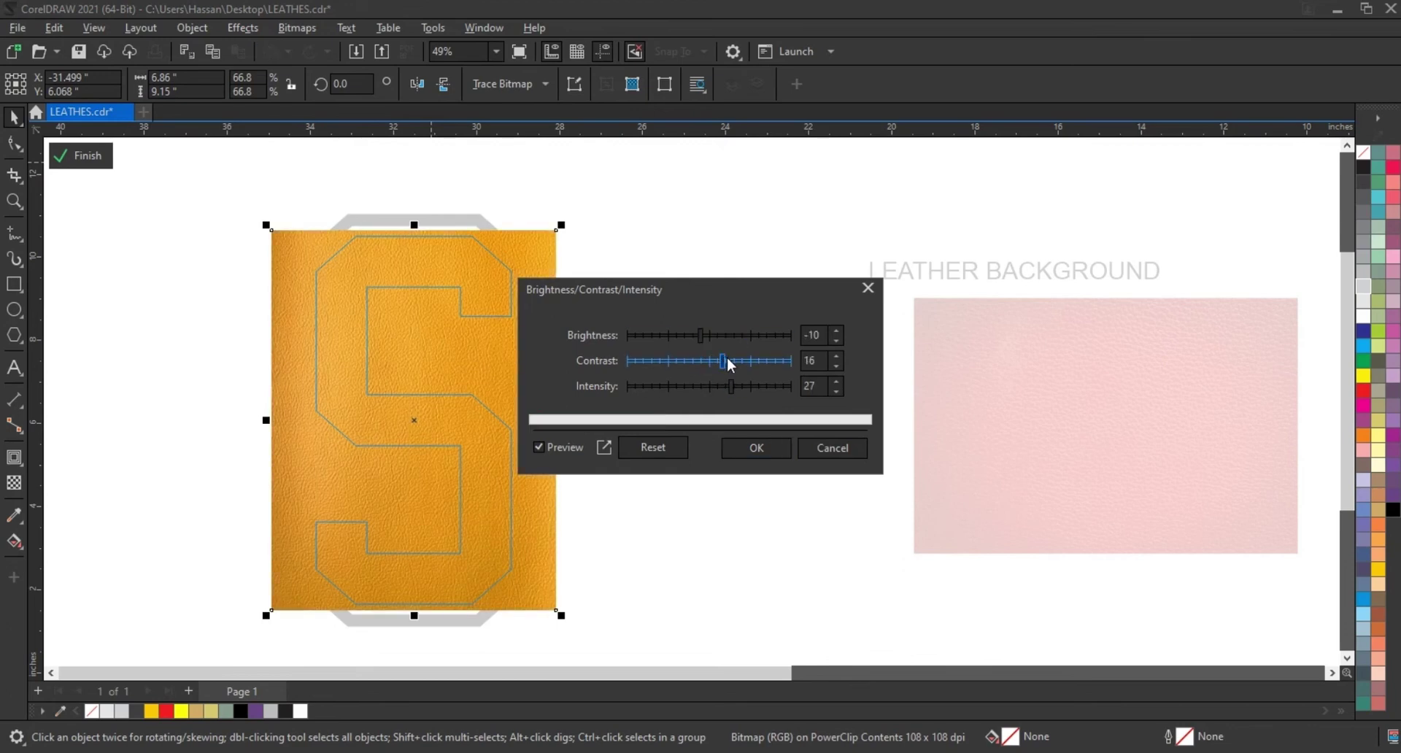
pyautogui.moveTo(731, 386); pyautogui.dragTo(742, 386)
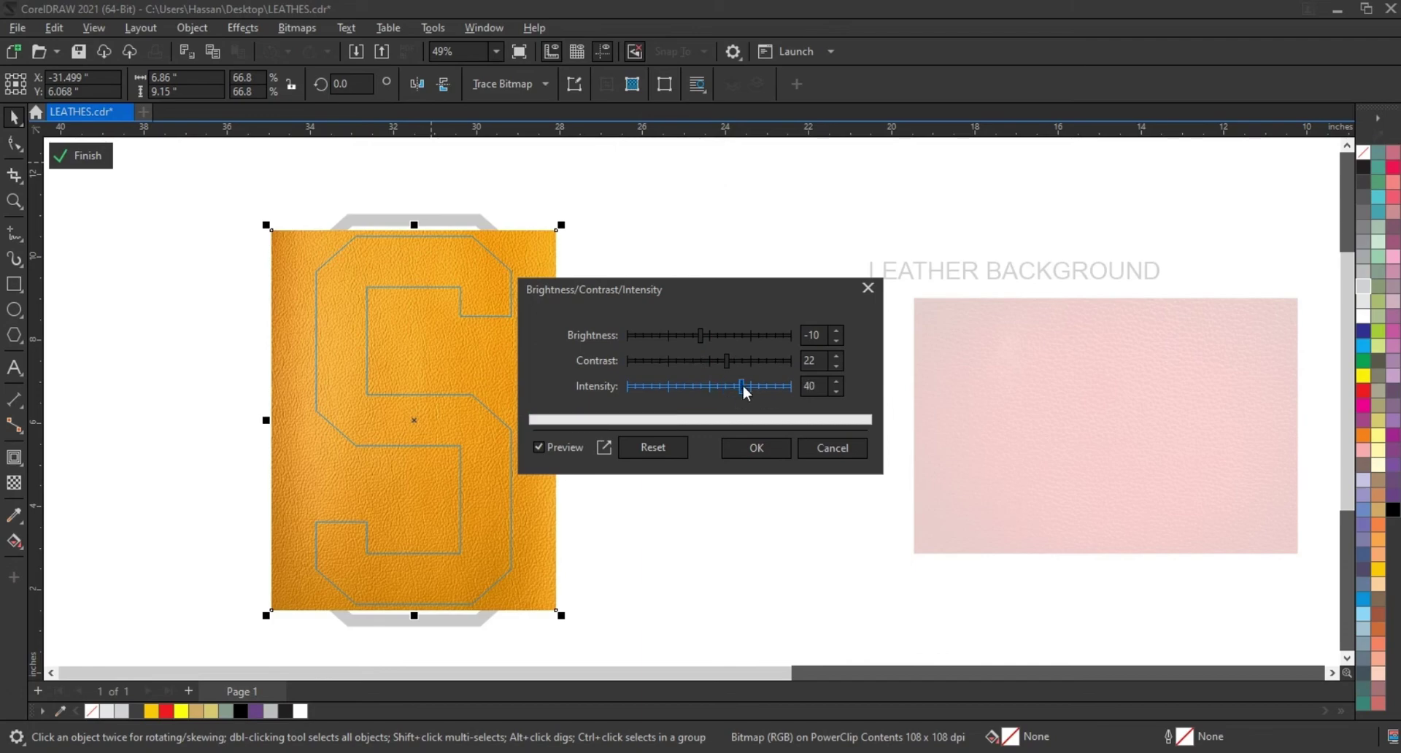
pyautogui.click(755, 447)
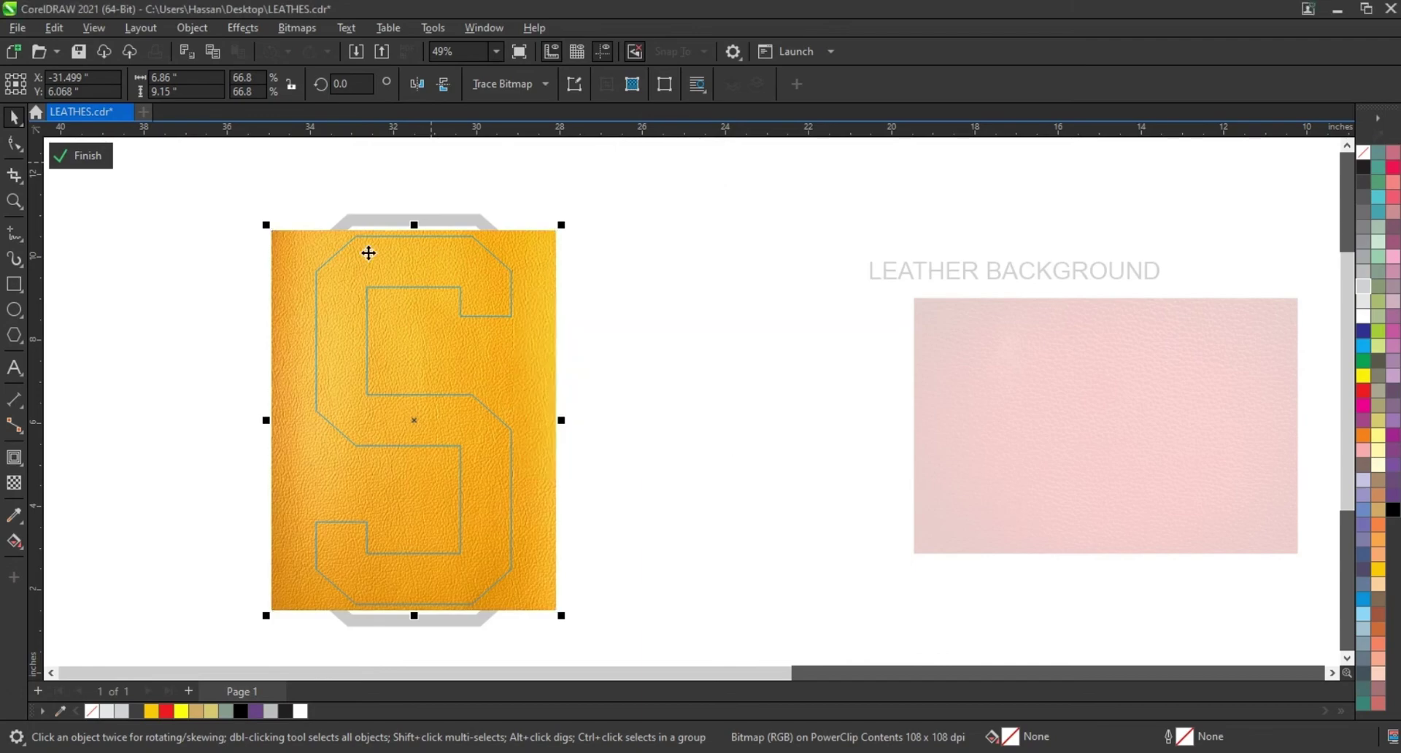
pyautogui.click(102, 153)
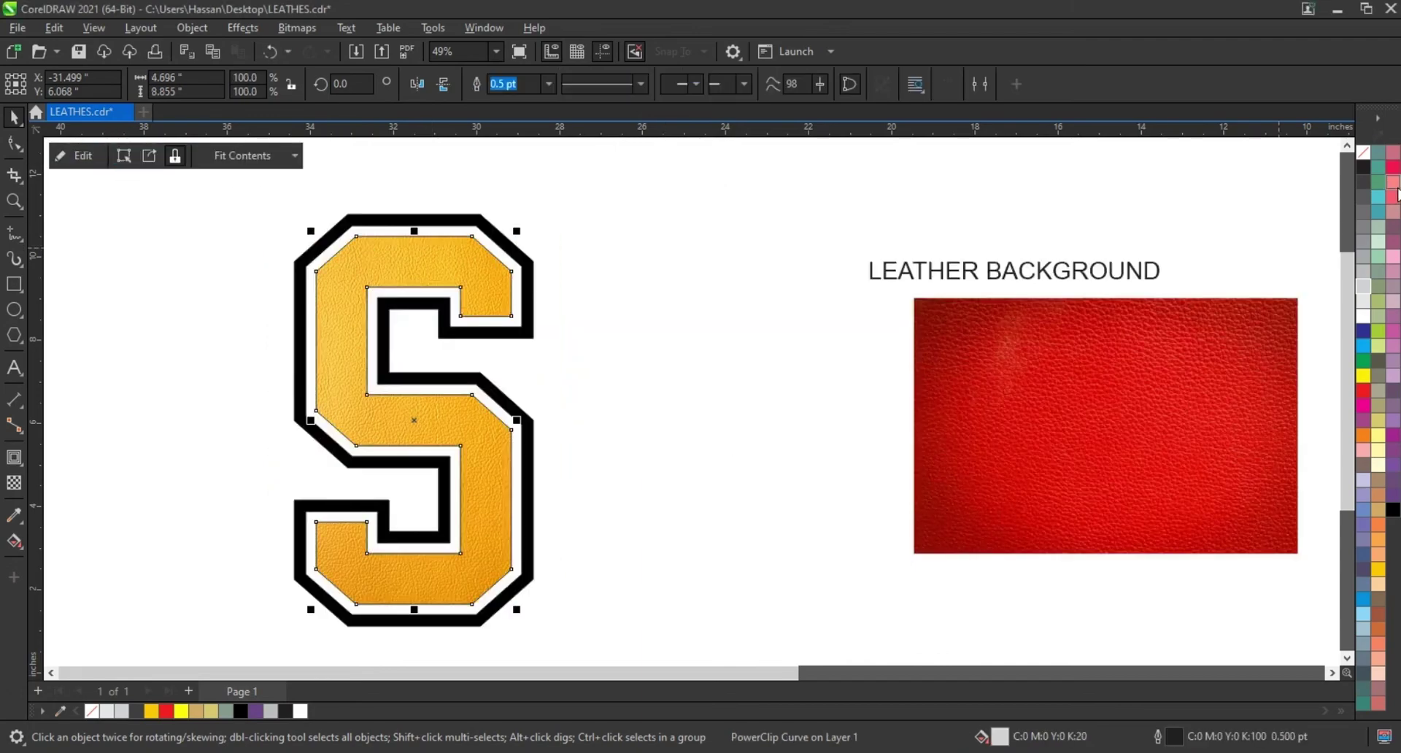
# - PowerClip the red leather image inside the S's outline band
pyautogui.rightClick(1396, 191)
pyautogui.click(1326, 178)
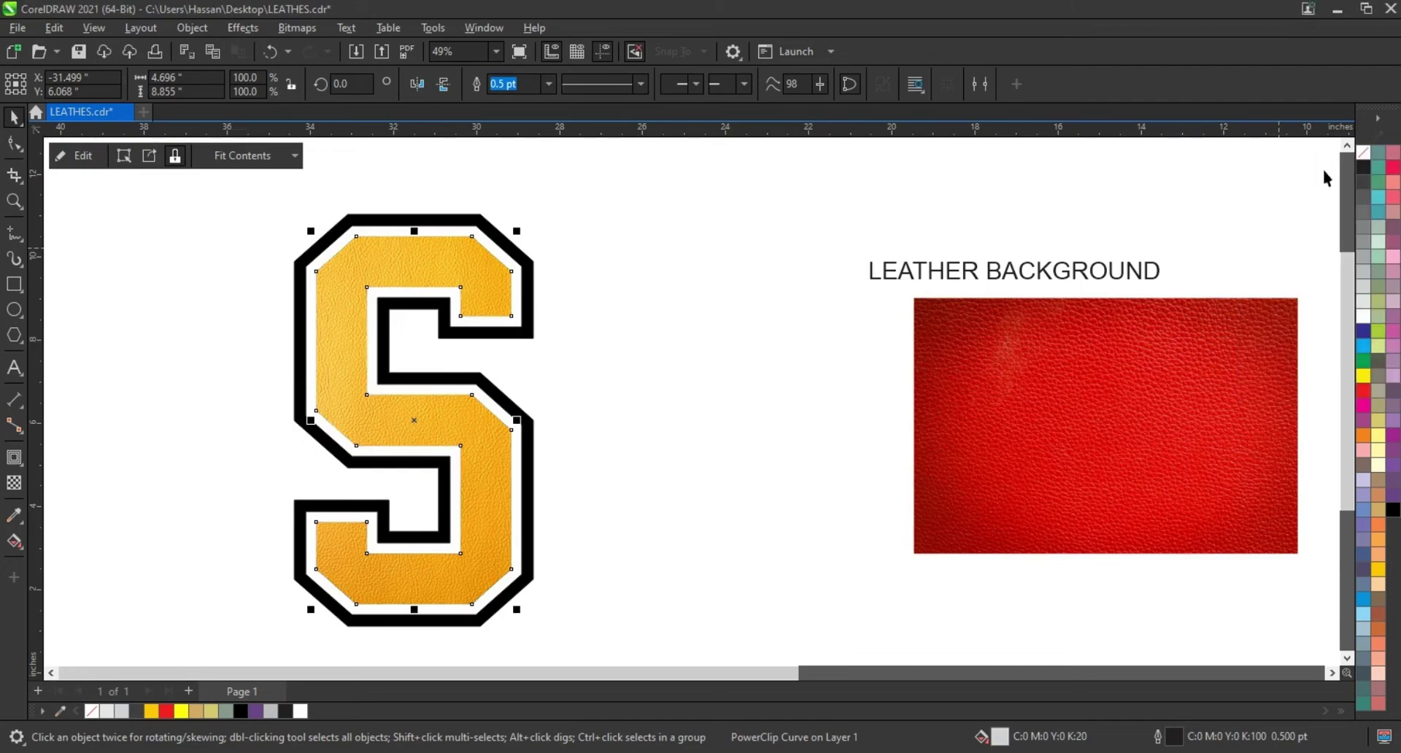
pyautogui.click(738, 260)
pyautogui.click(1058, 399)
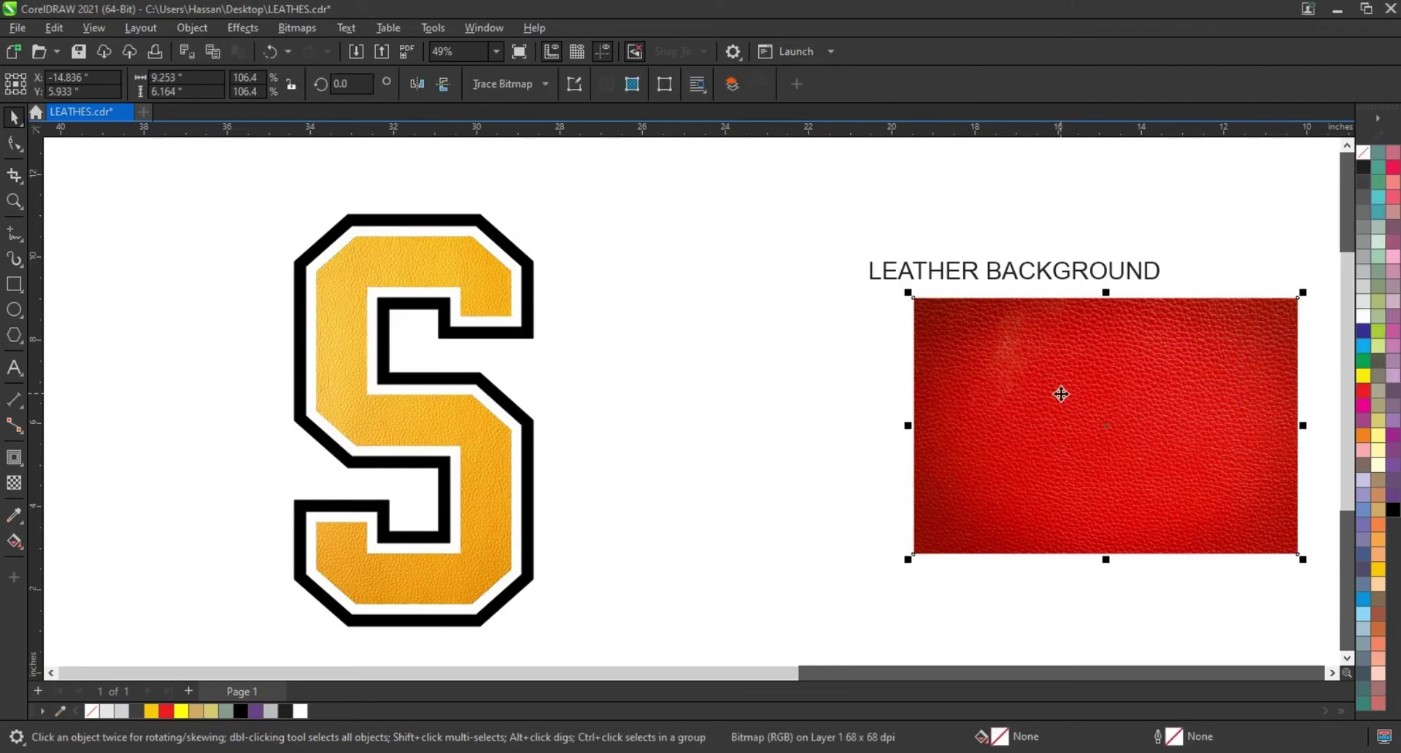
pyautogui.rightClick(1061, 394)
pyautogui.click(1119, 484)
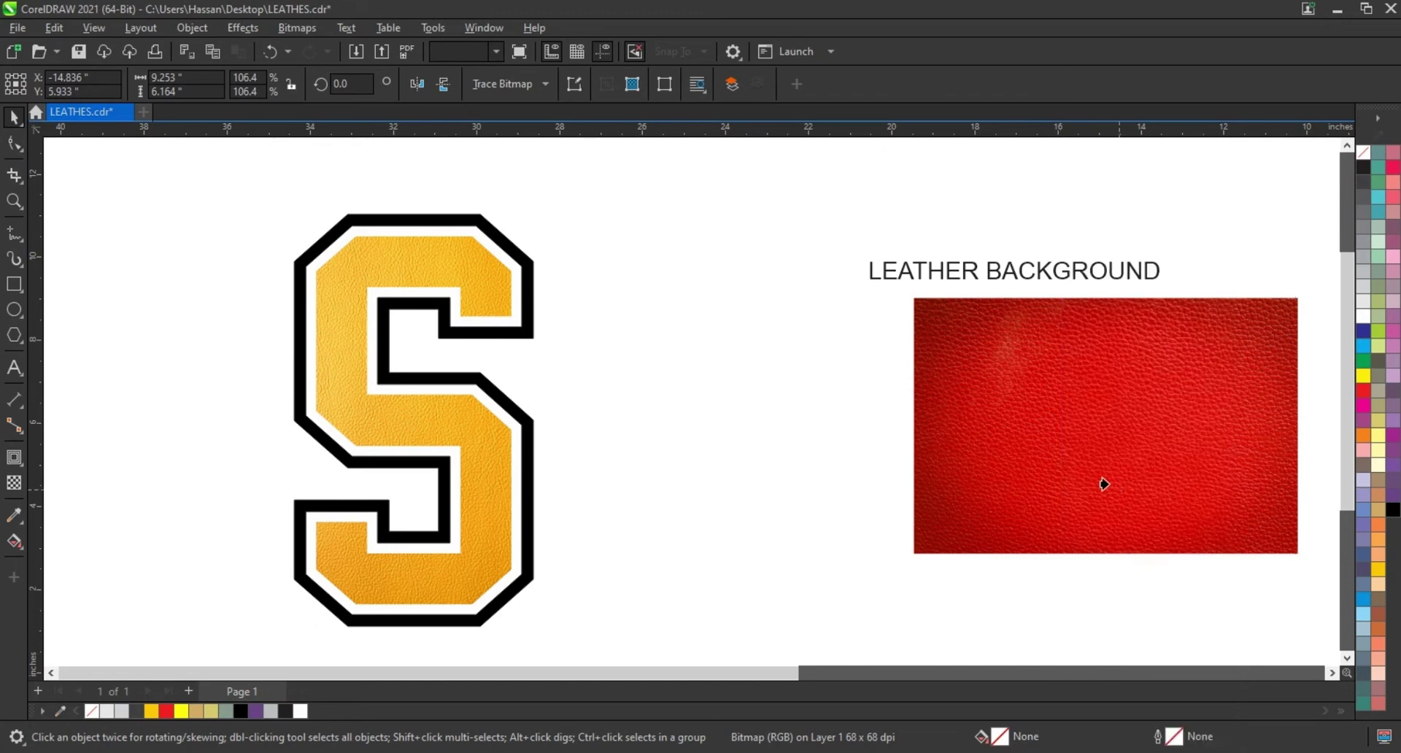
pyautogui.click(532, 271)
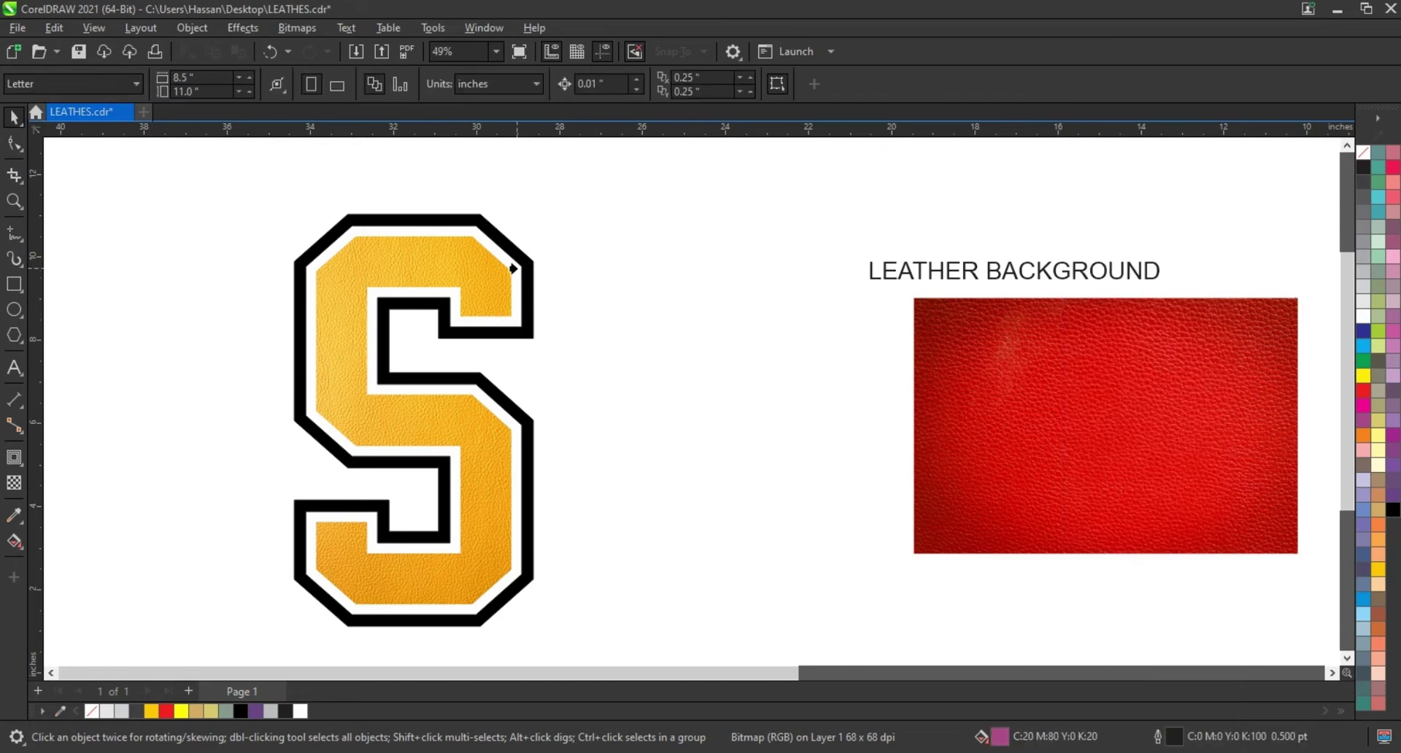
pyautogui.click(513, 269)
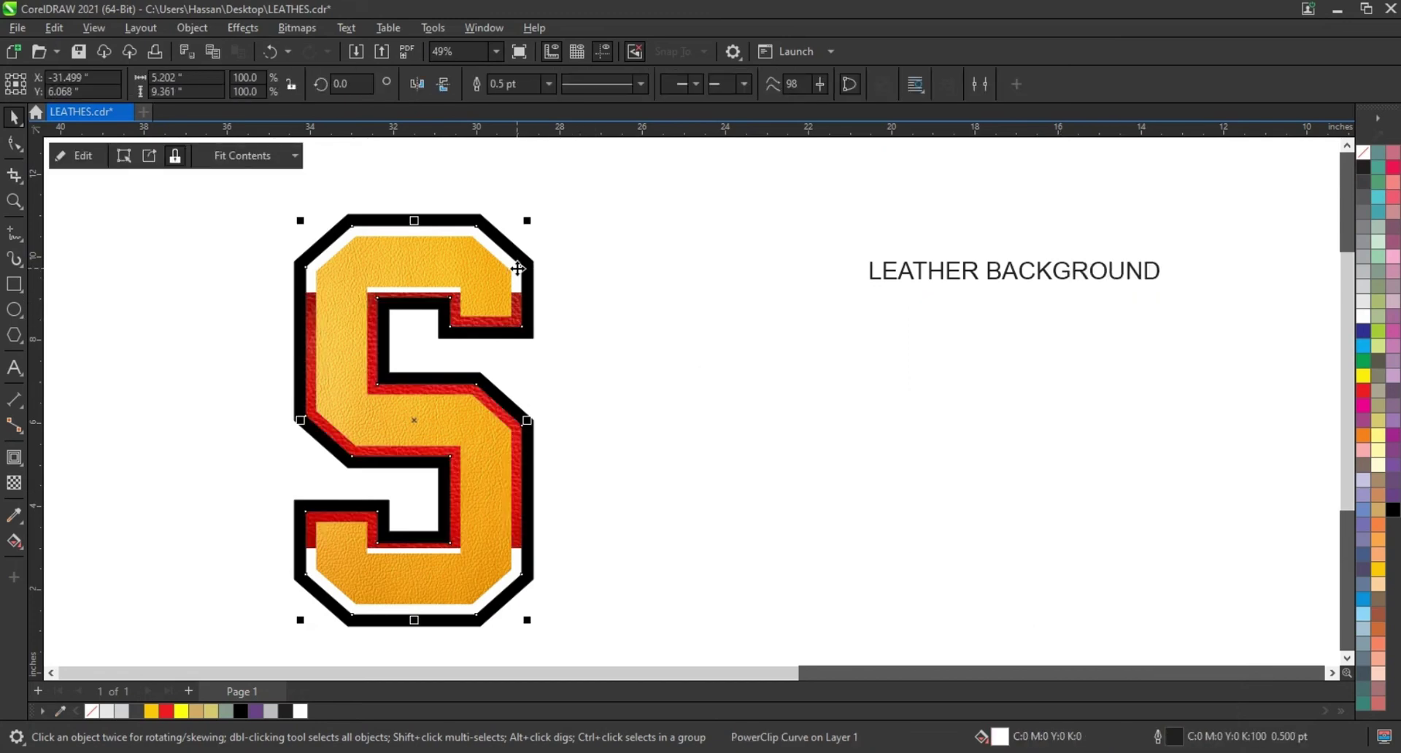
# - Edit the band's PowerClip and rotate the red leather 90° to stand upright
pyautogui.rightClick(517, 269)
pyautogui.click(562, 235)
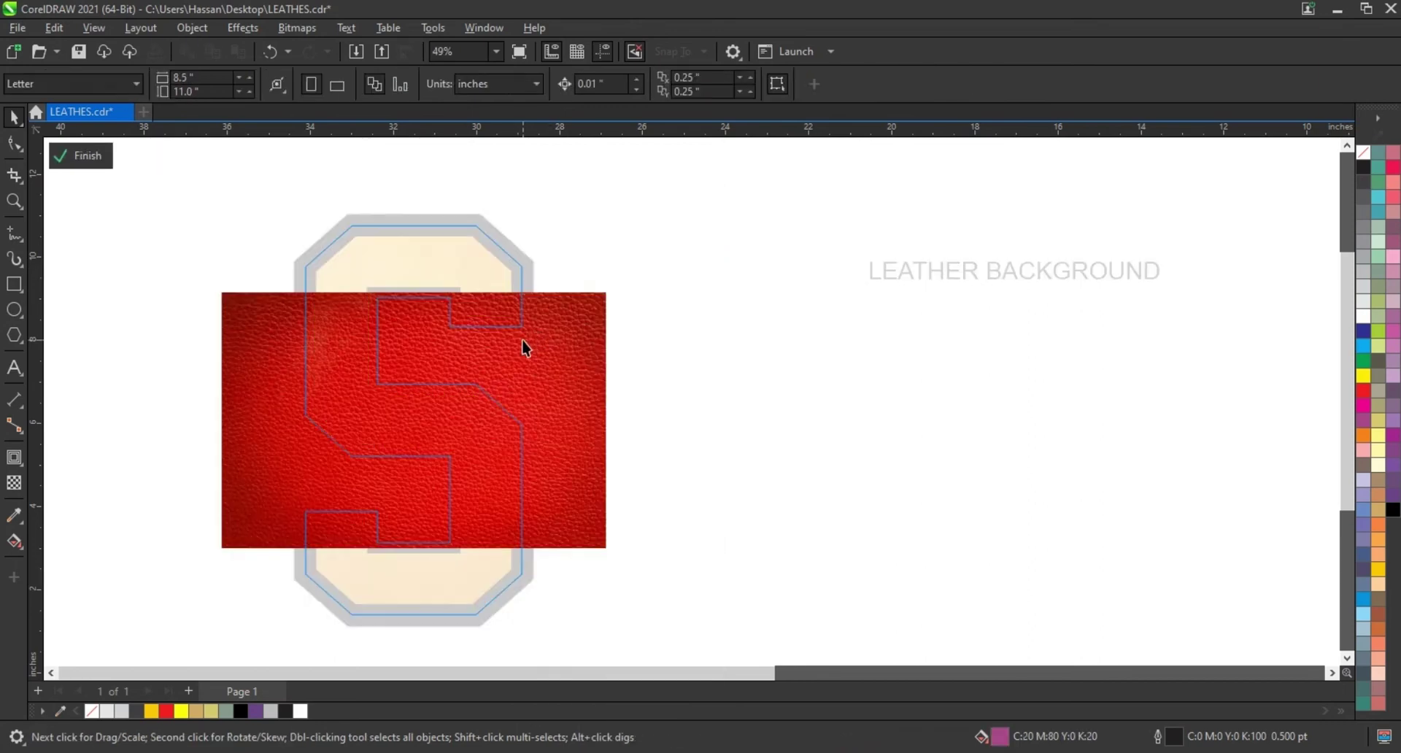
pyautogui.click(523, 339)
pyautogui.click(572, 326)
pyautogui.moveTo(626, 296)
pyautogui.mouseDown()
pyautogui.moveTo(540, 476)
pyautogui.moveTo(467, 505)
pyautogui.mouseUp()
pyautogui.click(598, 252)
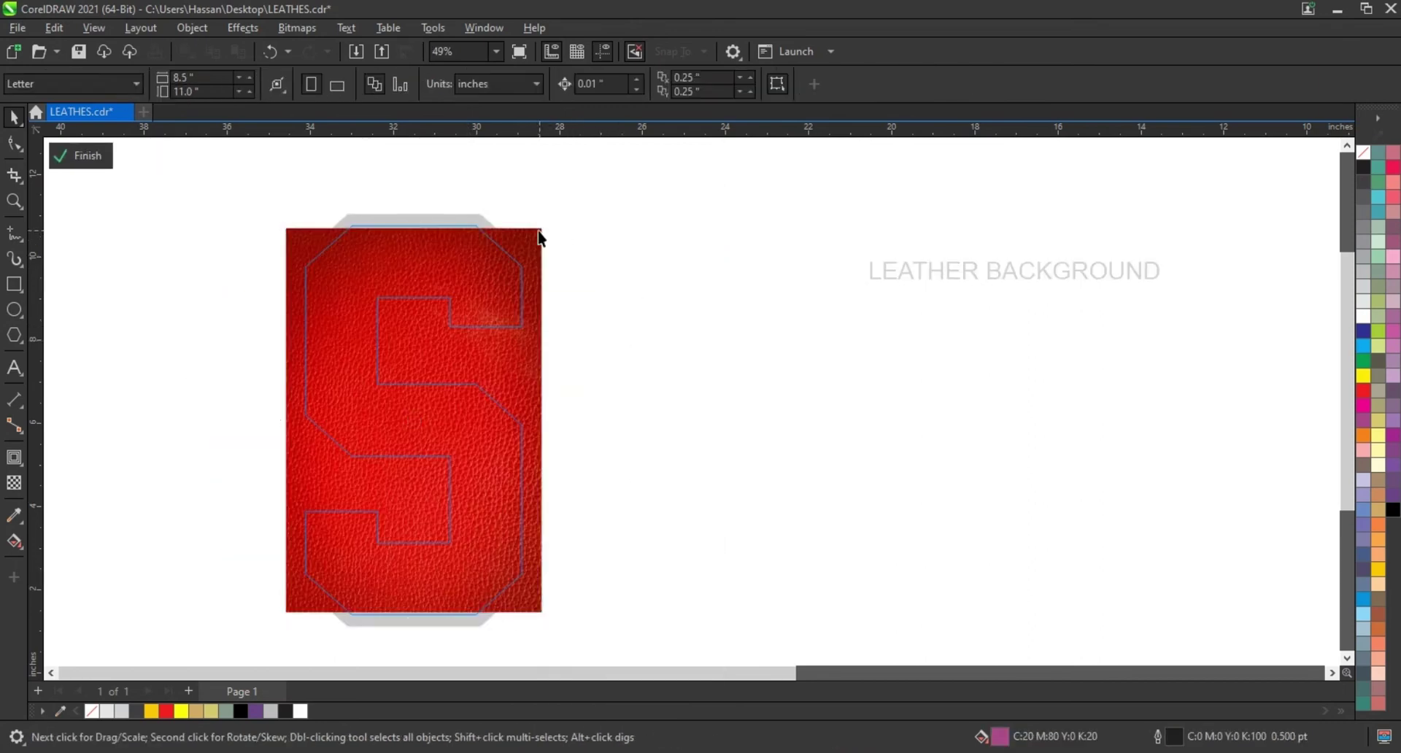
# - Resize the red leather to fit the S's band and finish PowerClip editing
pyautogui.click(540, 237)
pyautogui.moveTo(550, 223); pyautogui.dragTo(554, 216)
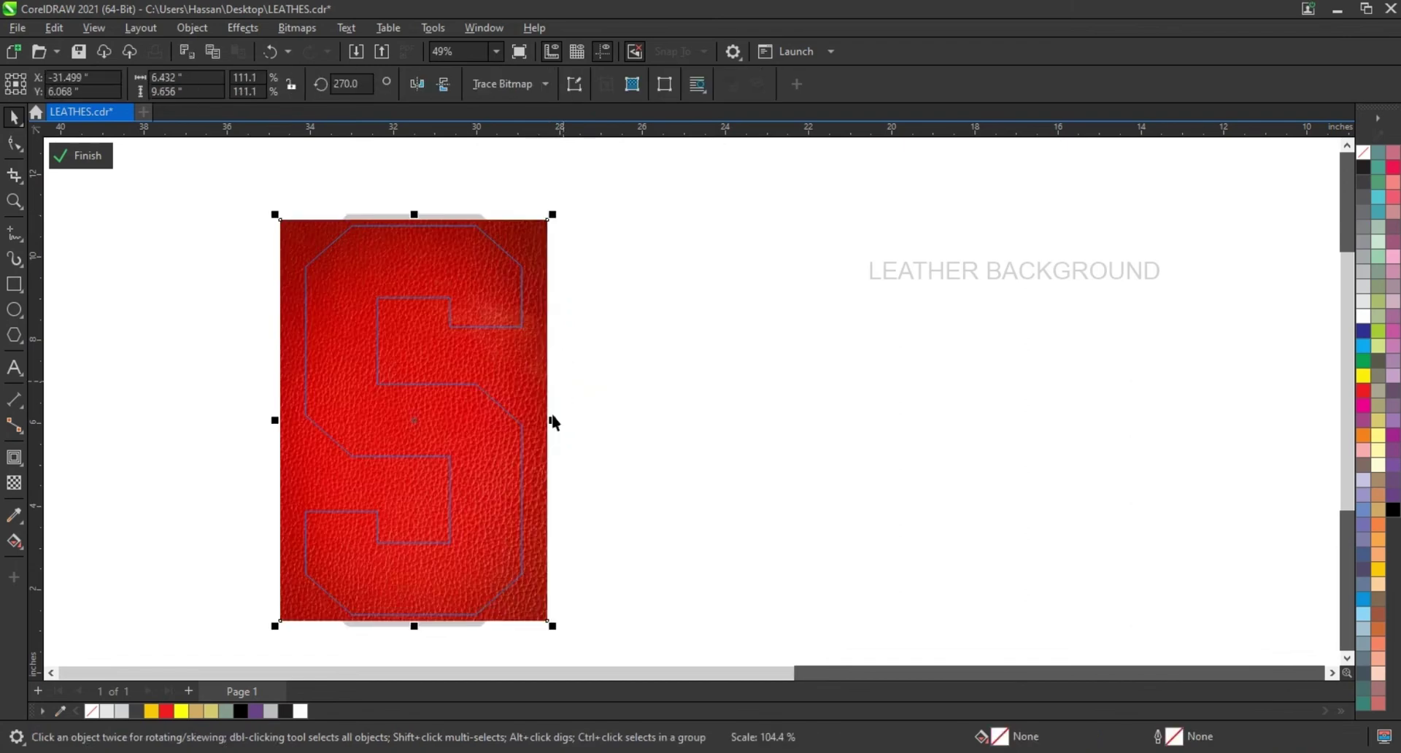
pyautogui.moveTo(553, 422)
pyautogui.mouseDown()
pyautogui.moveTo(533, 430)
pyautogui.moveTo(545, 432)
pyautogui.mouseUp()
pyautogui.click(637, 387)
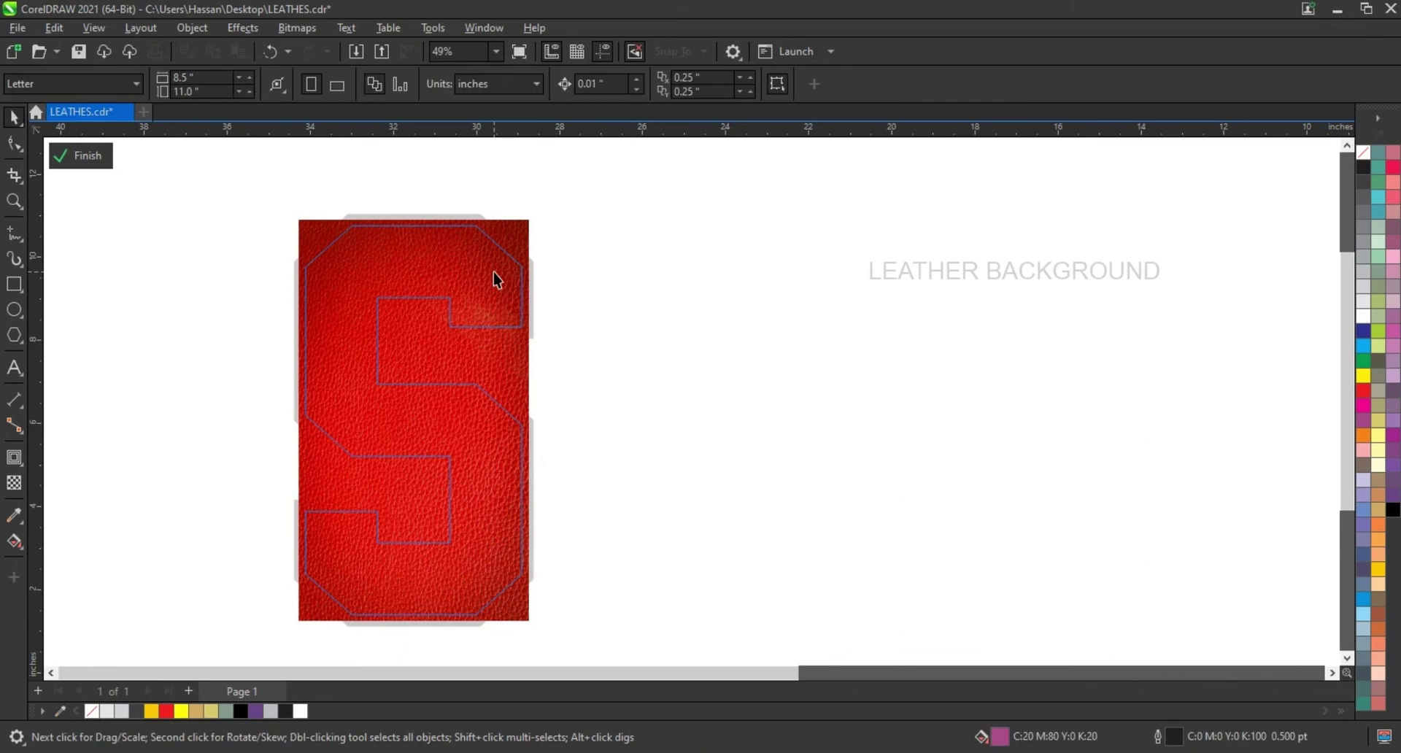
pyautogui.click(496, 279)
pyautogui.click(103, 155)
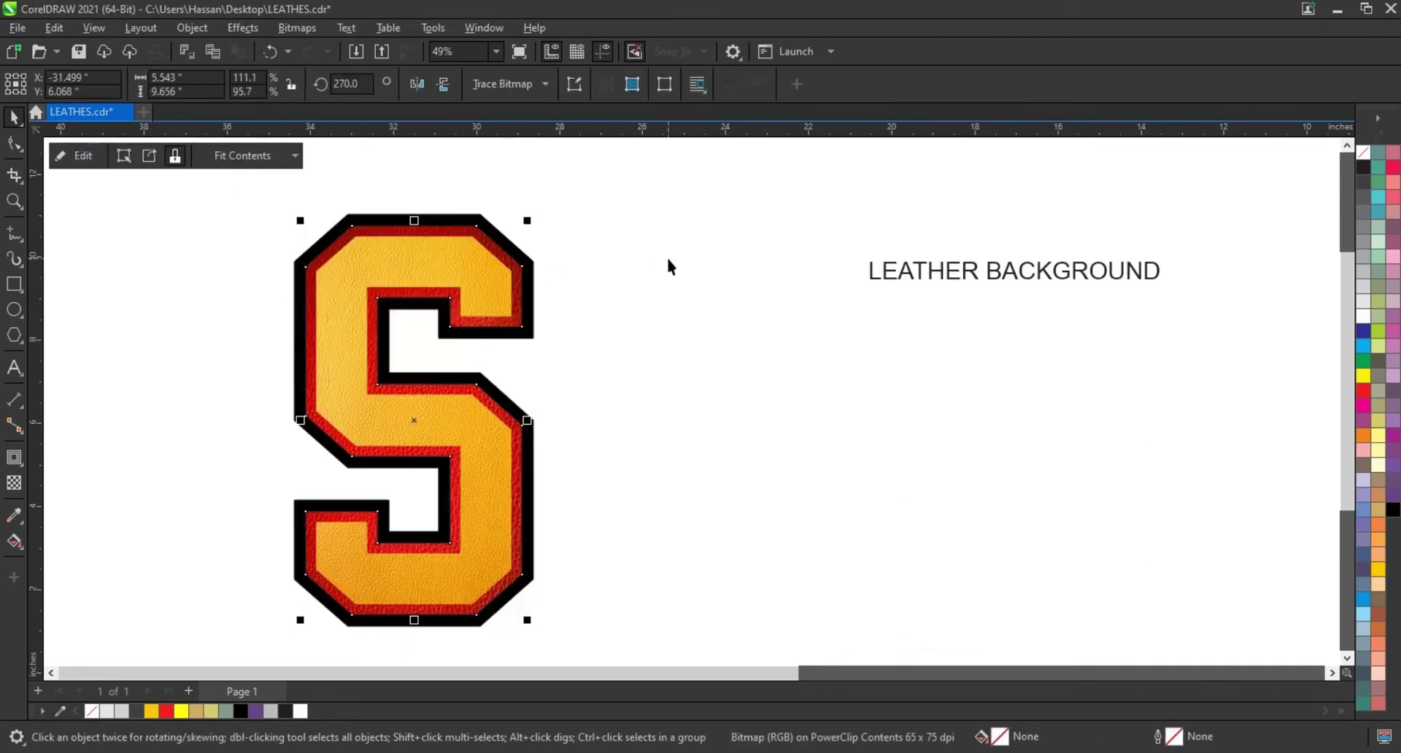
pyautogui.click(670, 268)
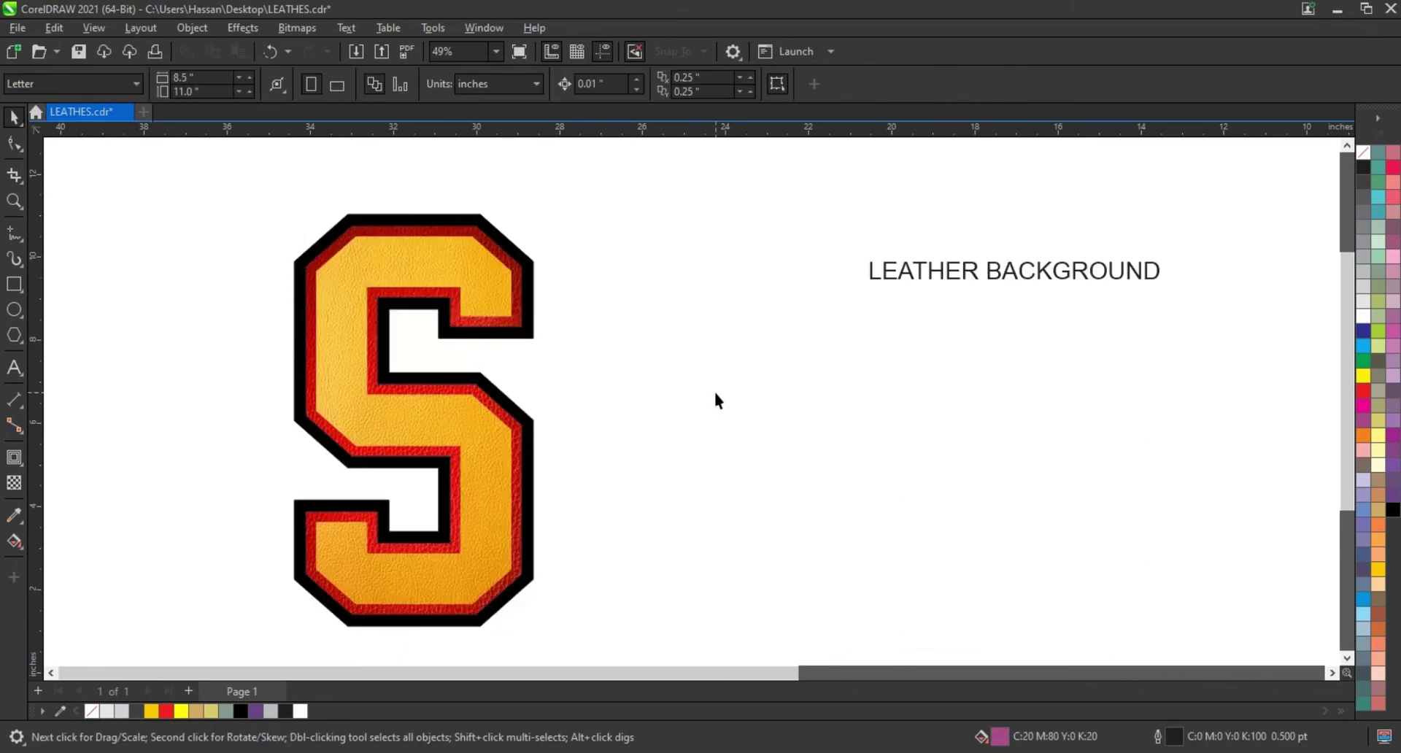
pyautogui.scroll(-1, 715, 400)
# - Move the red leather S beside the black S and set its outline to None
pyautogui.click(490, 406)
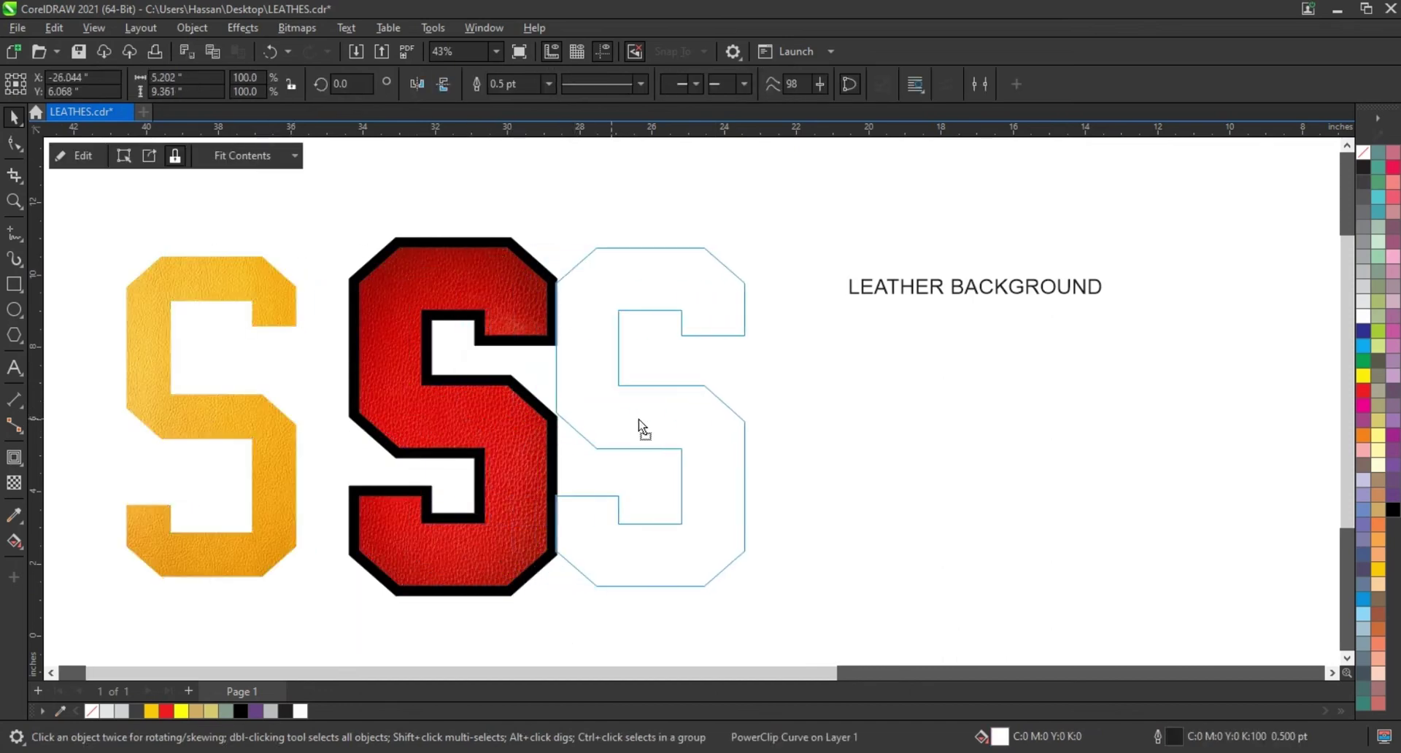
pyautogui.moveTo(640, 425); pyautogui.dragTo(679, 414)
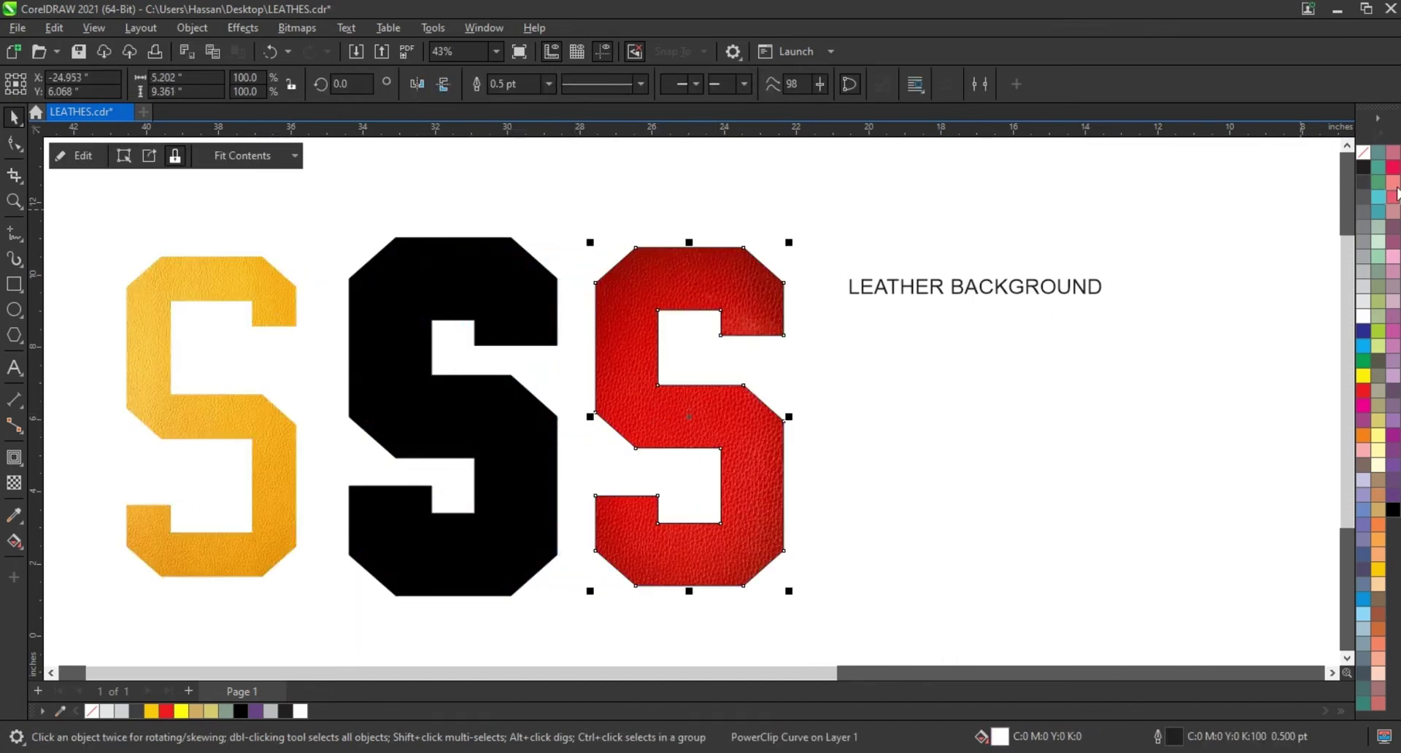
pyautogui.rightClick(1365, 156)
pyautogui.click(1326, 165)
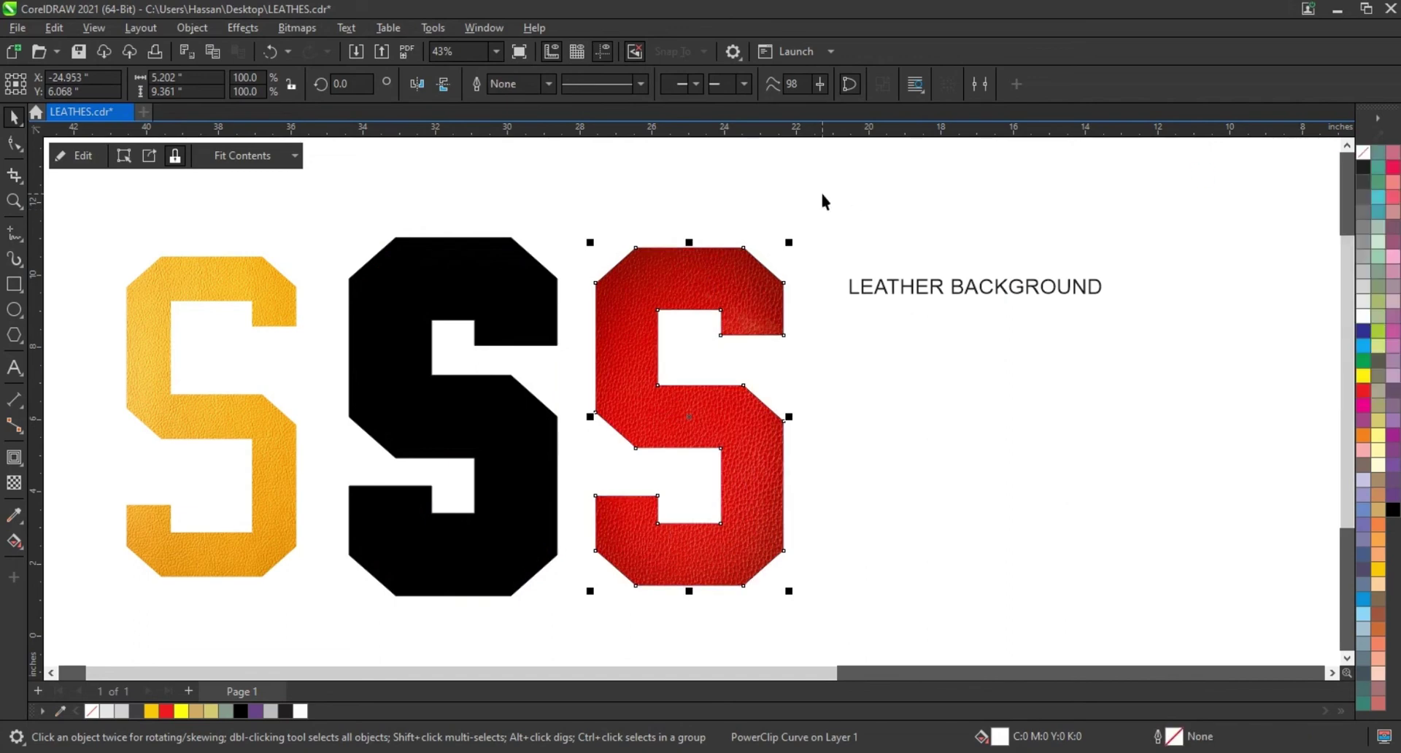
# - Convert the yellow and red leather S letters to 300 dpi bitmaps
pyautogui.click(822, 200)
pyautogui.click(229, 292)
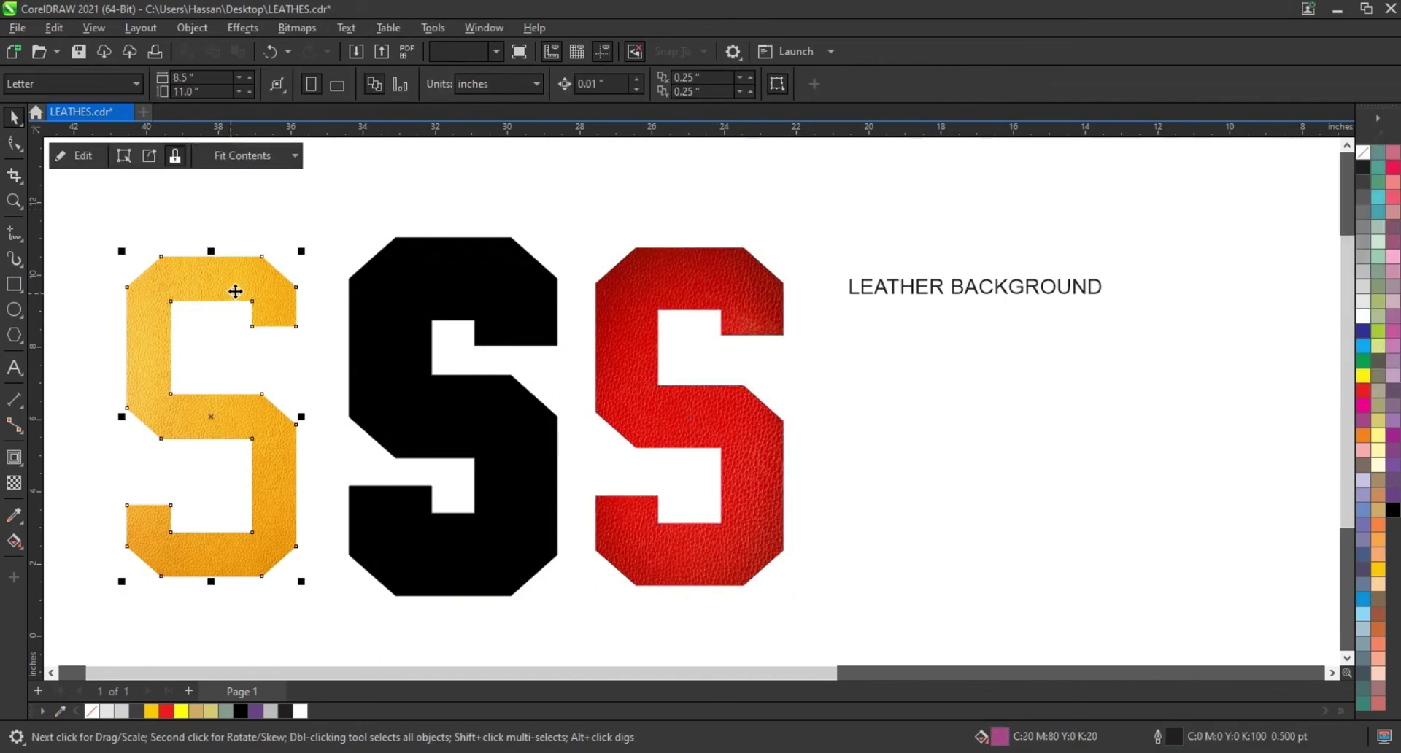
pyautogui.click(295, 28)
pyautogui.click(299, 47)
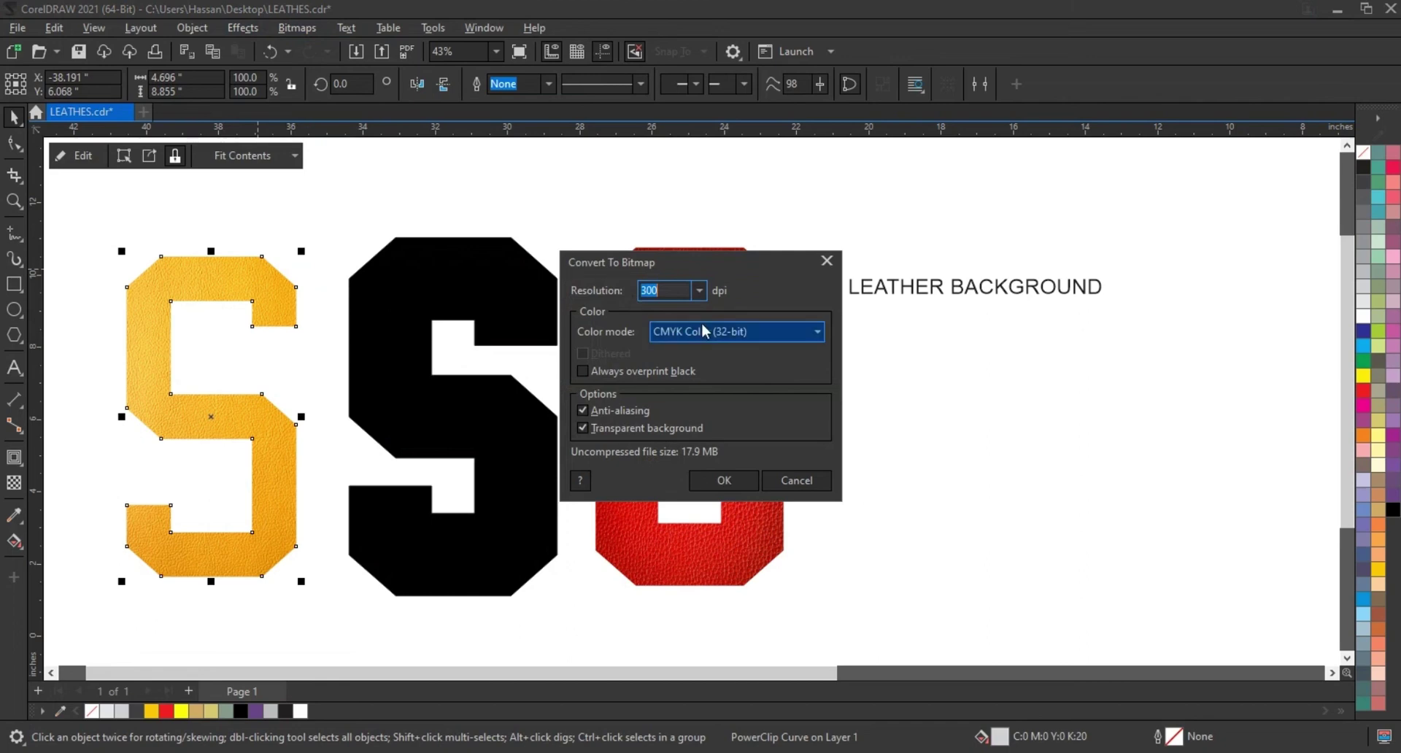
pyautogui.click(724, 480)
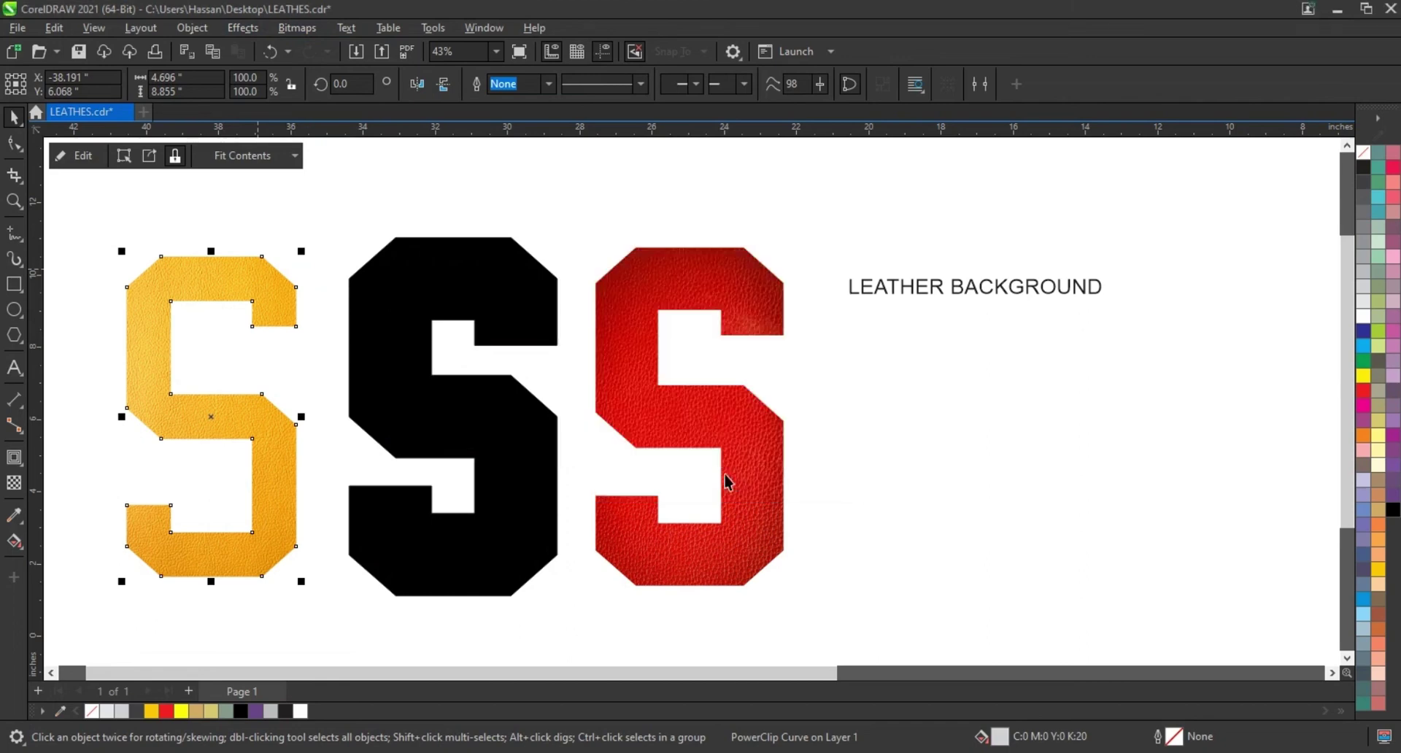
pyautogui.click(731, 432)
pyautogui.click(300, 31)
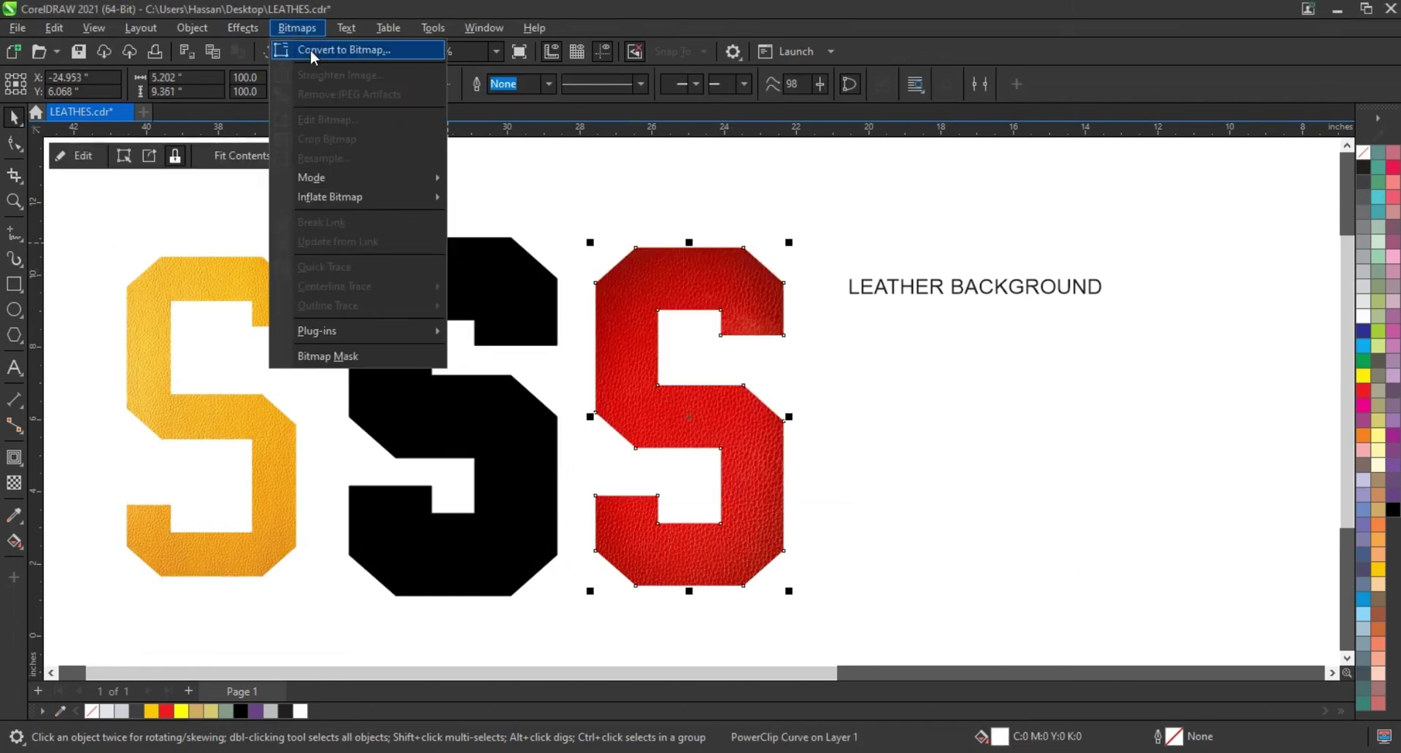
pyautogui.click(322, 49)
pyautogui.click(742, 481)
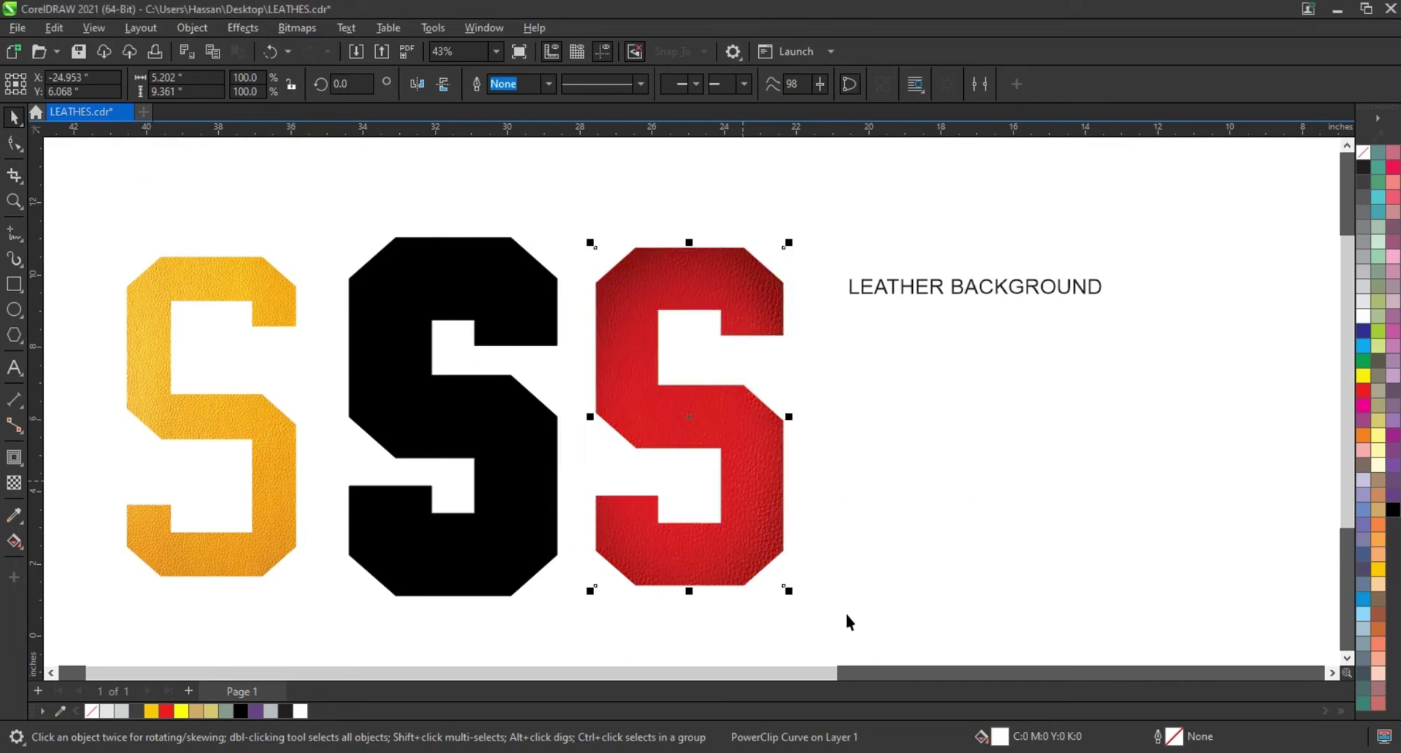
pyautogui.moveTo(849, 622); pyautogui.dragTo(86, 188)
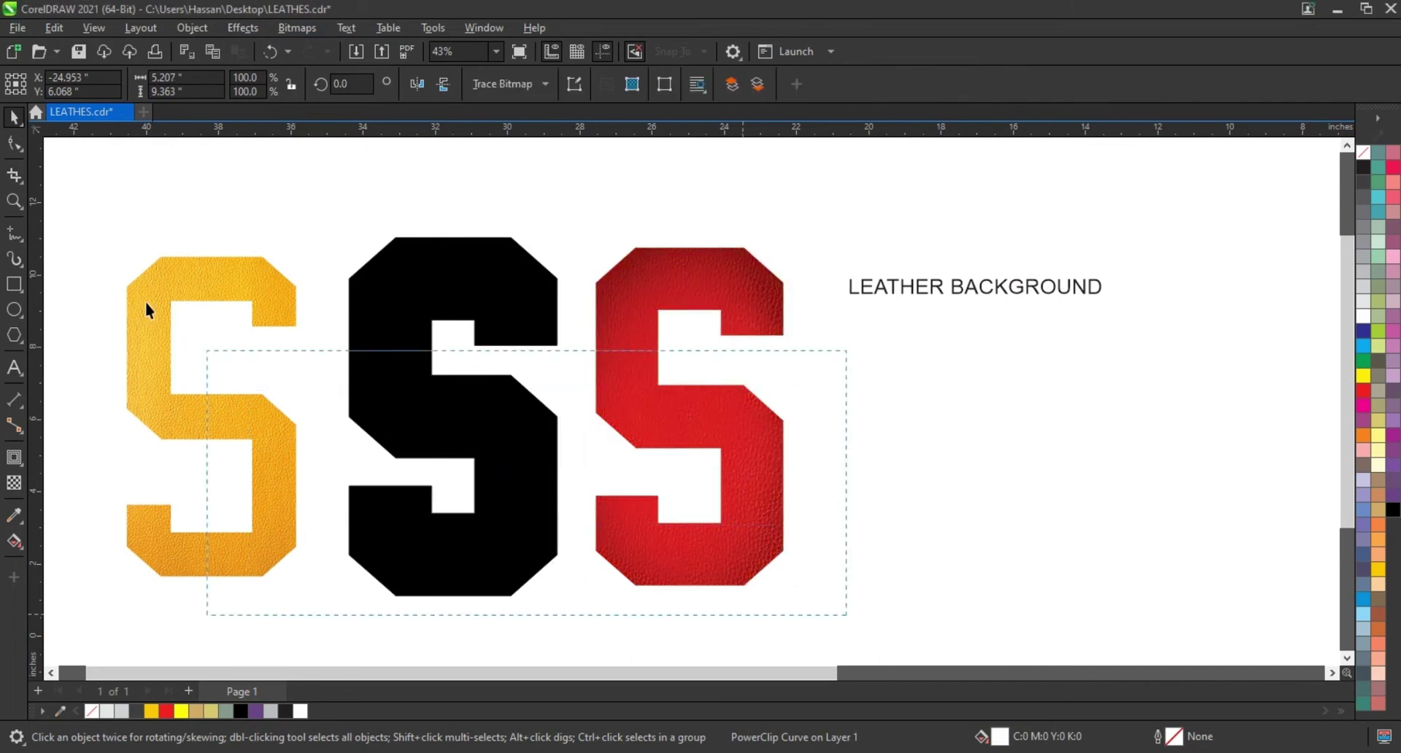
# - Apply a Plastic texture to the yellow S: Highlight 45, Depth 75, Smoothness 84
pyautogui.click(86, 184)
pyautogui.scroll(2, 86, 184)
pyautogui.click(406, 222)
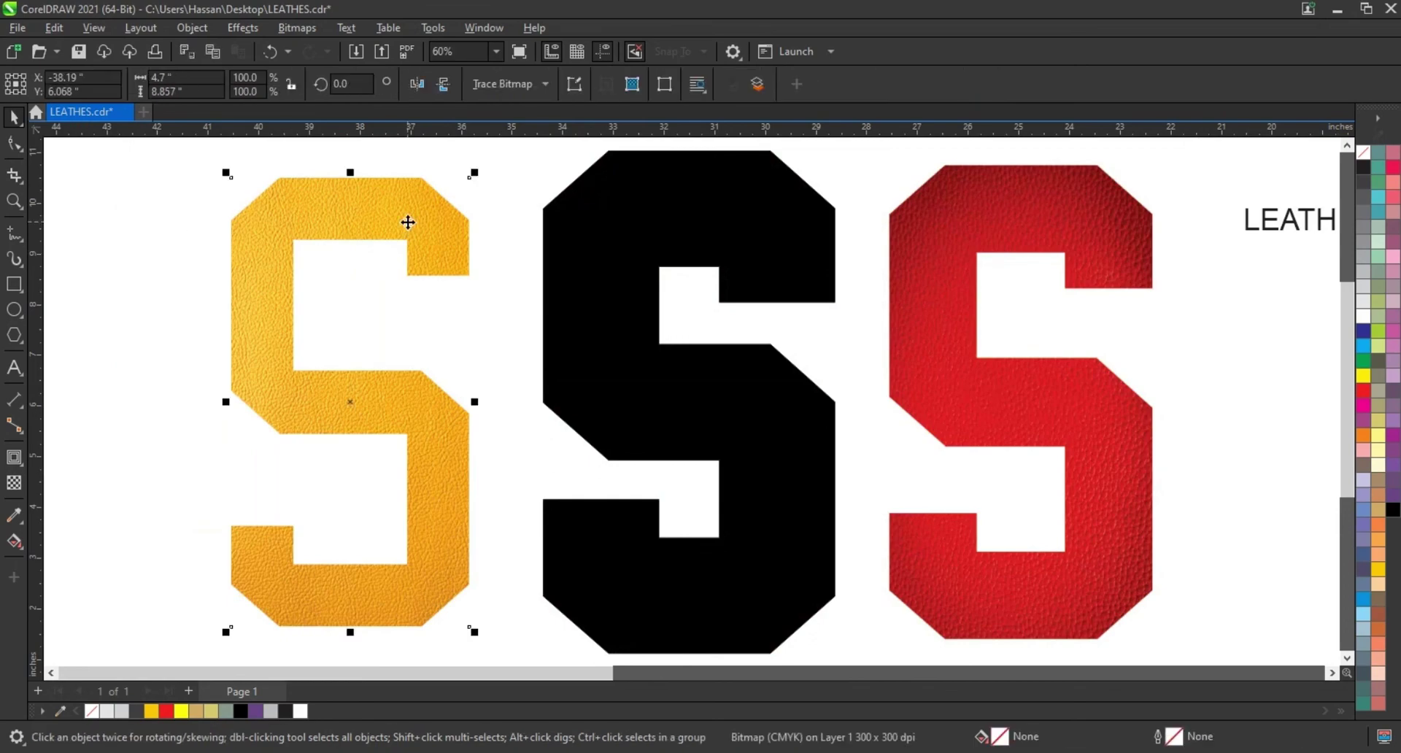
pyautogui.click(243, 29)
pyautogui.moveTo(264, 325)
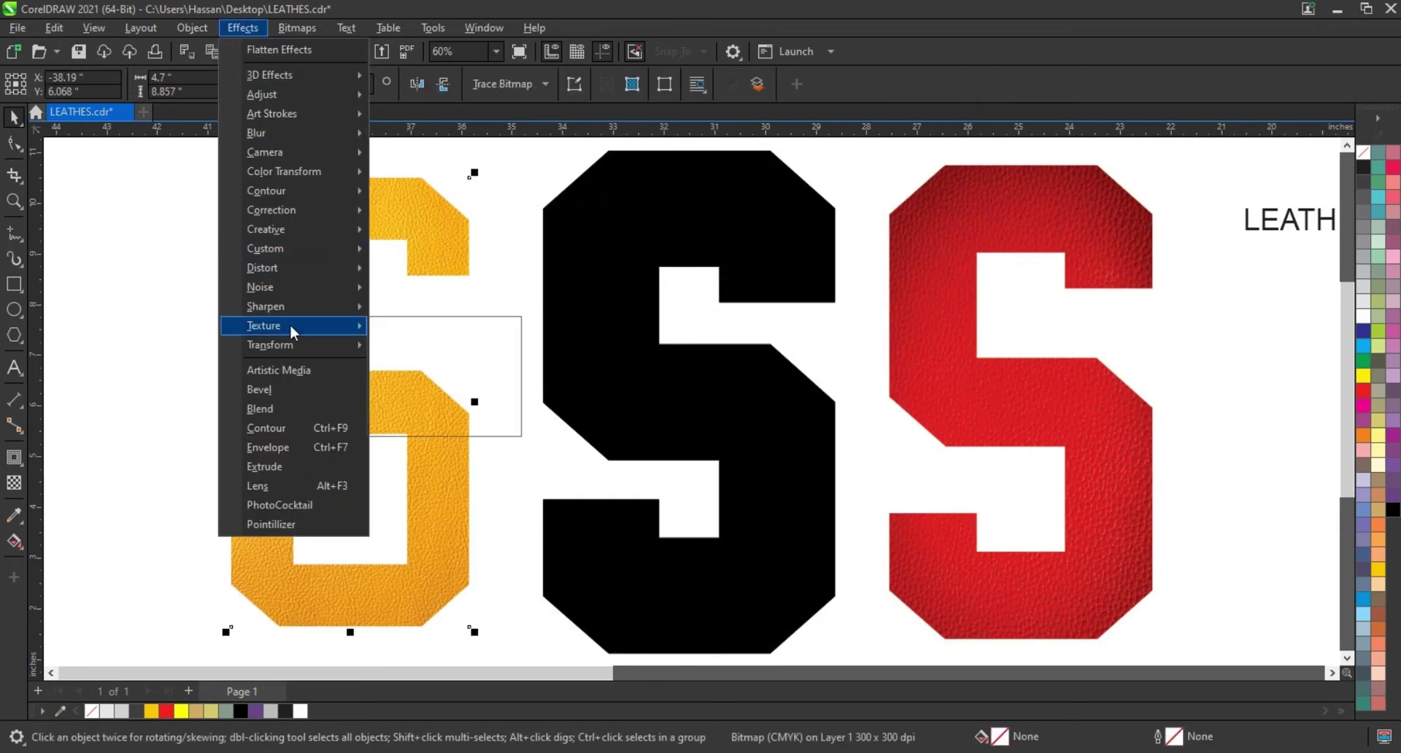
pyautogui.click(421, 385)
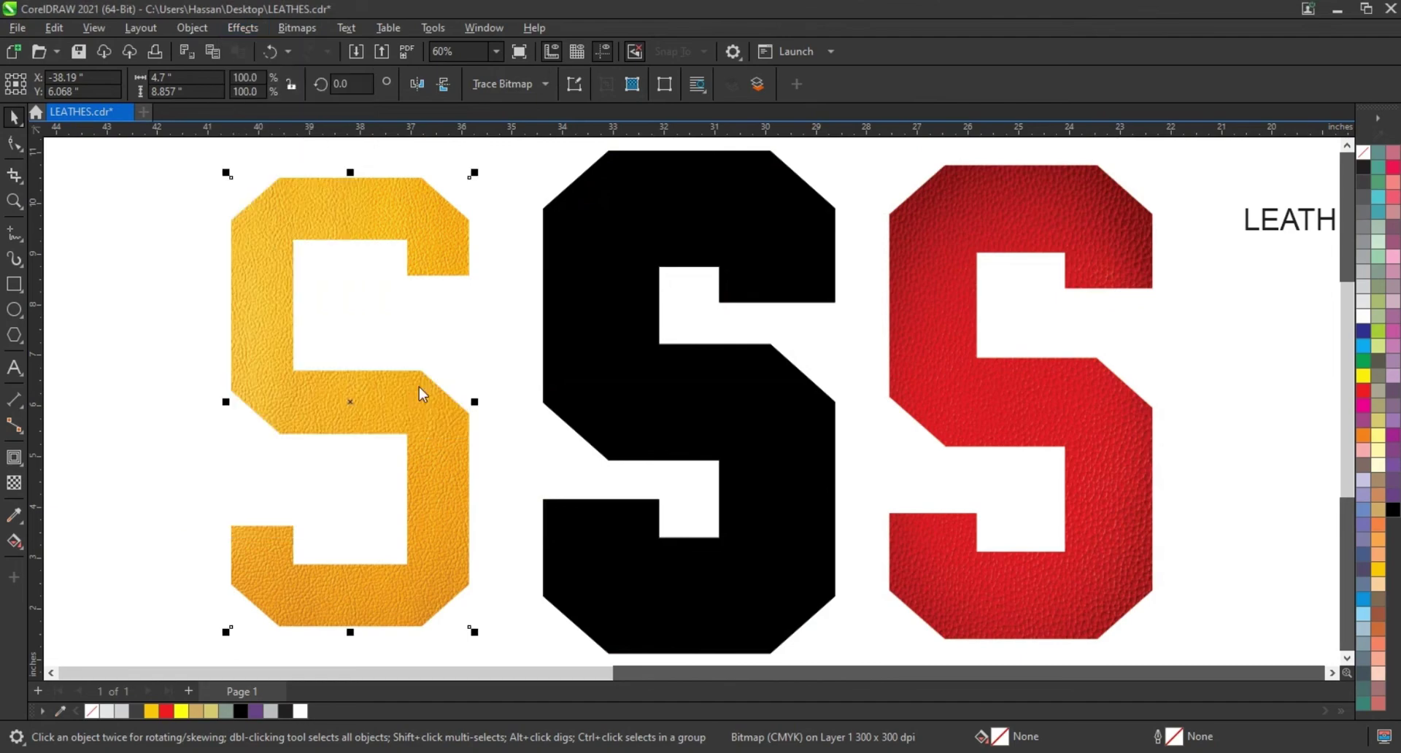
pyautogui.click(727, 307)
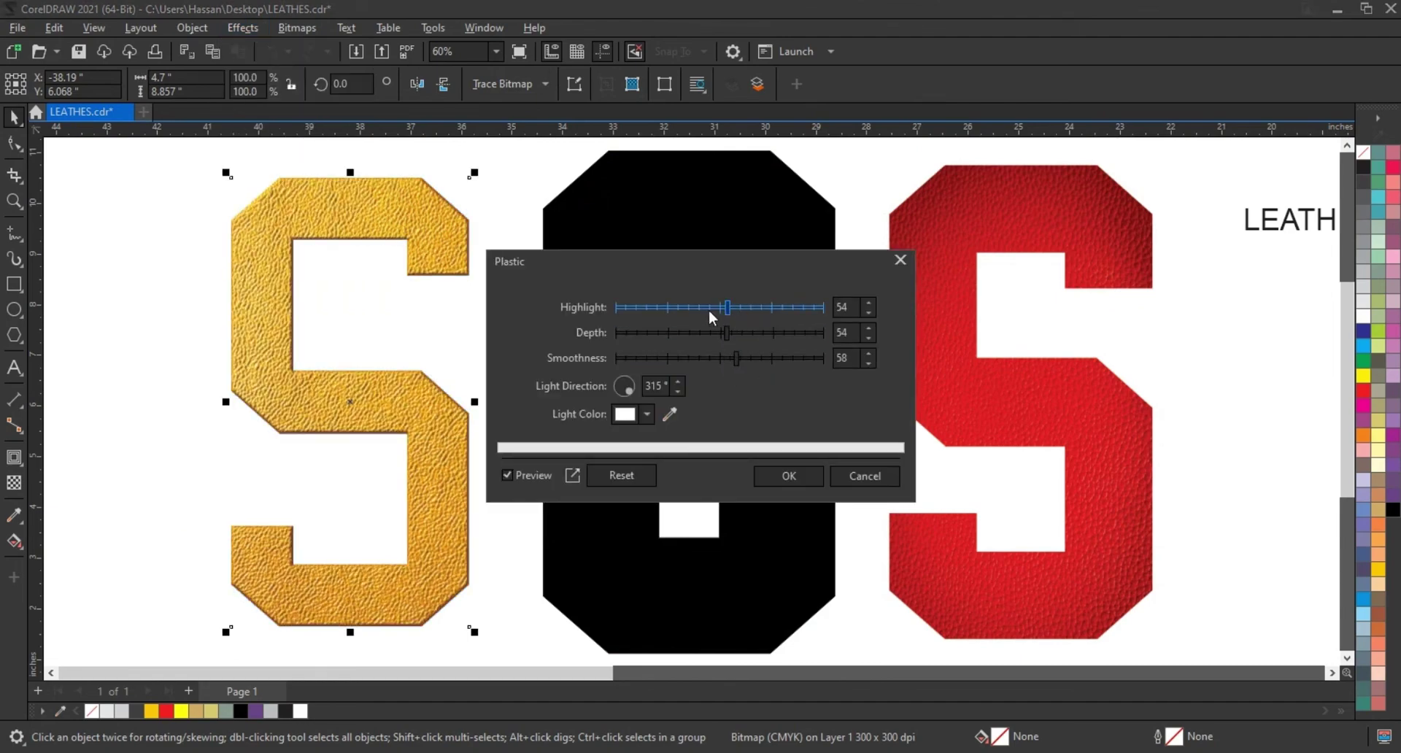
pyautogui.click(728, 332)
pyautogui.click(771, 334)
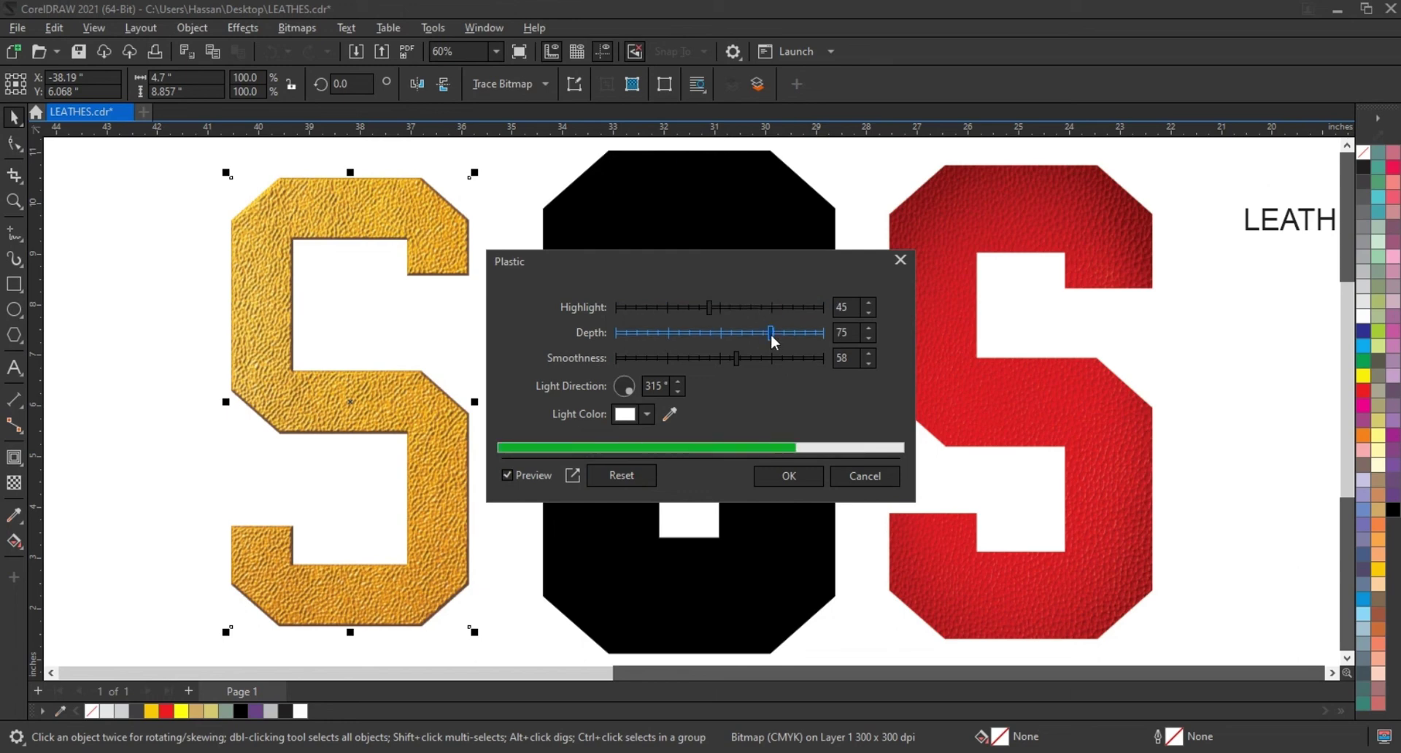
pyautogui.click(783, 364)
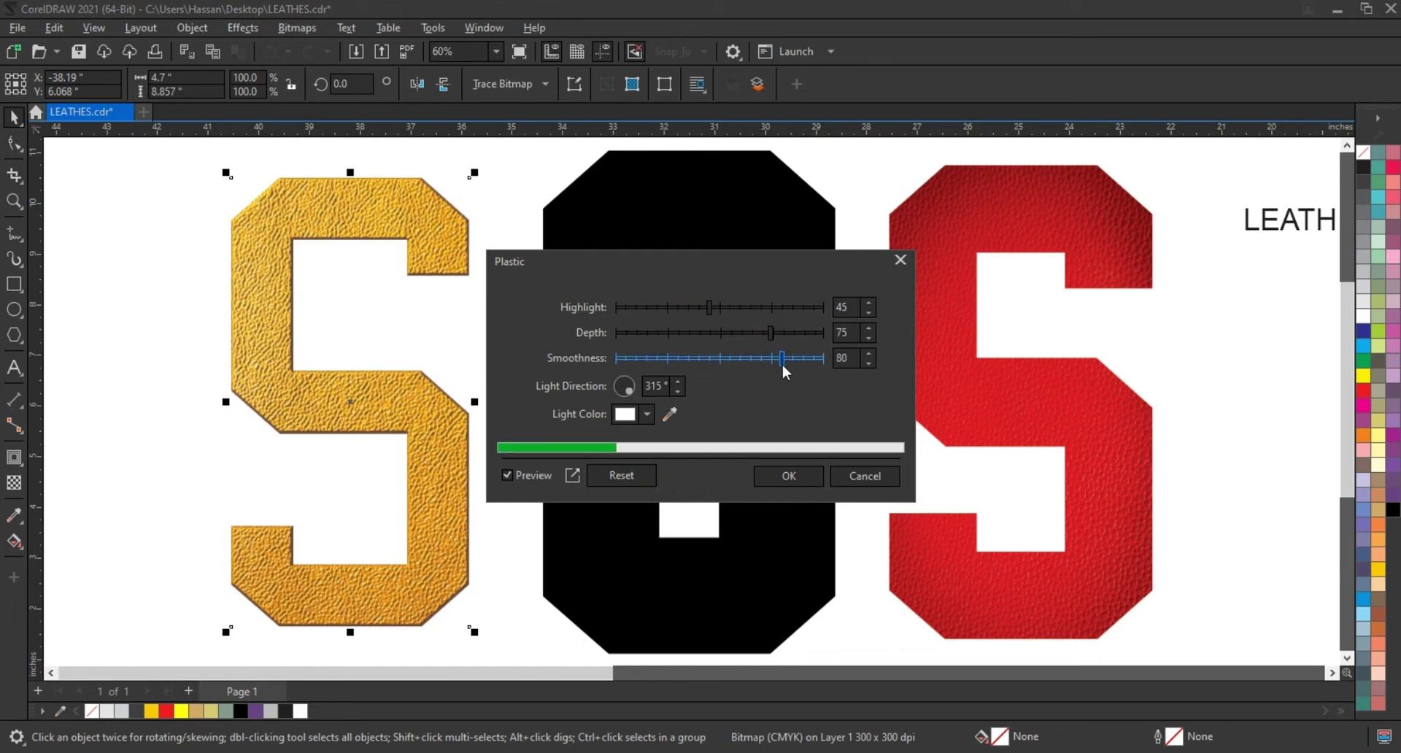
pyautogui.moveTo(782, 365); pyautogui.dragTo(790, 364)
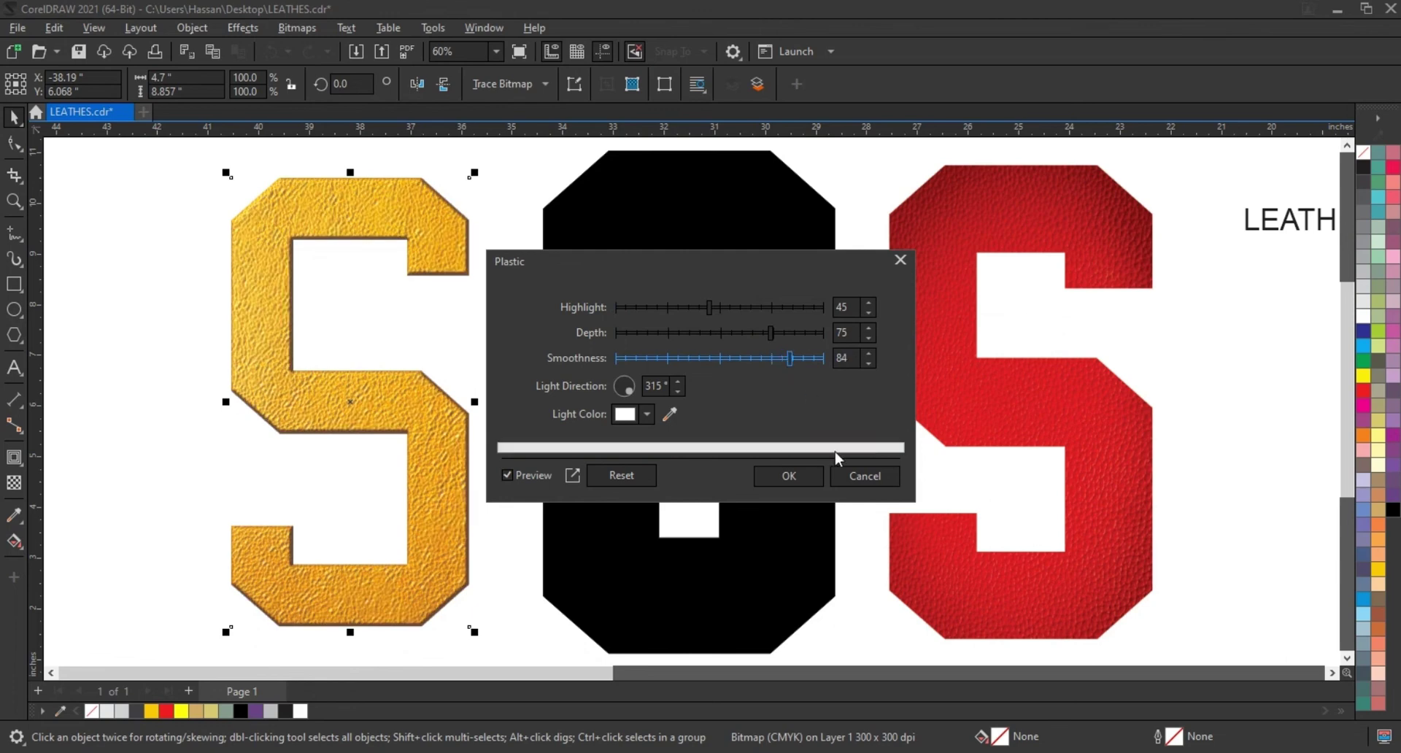
pyautogui.click(791, 477)
# - Apply the Plastic texture to the red S with Smoothness 79
pyautogui.click(979, 419)
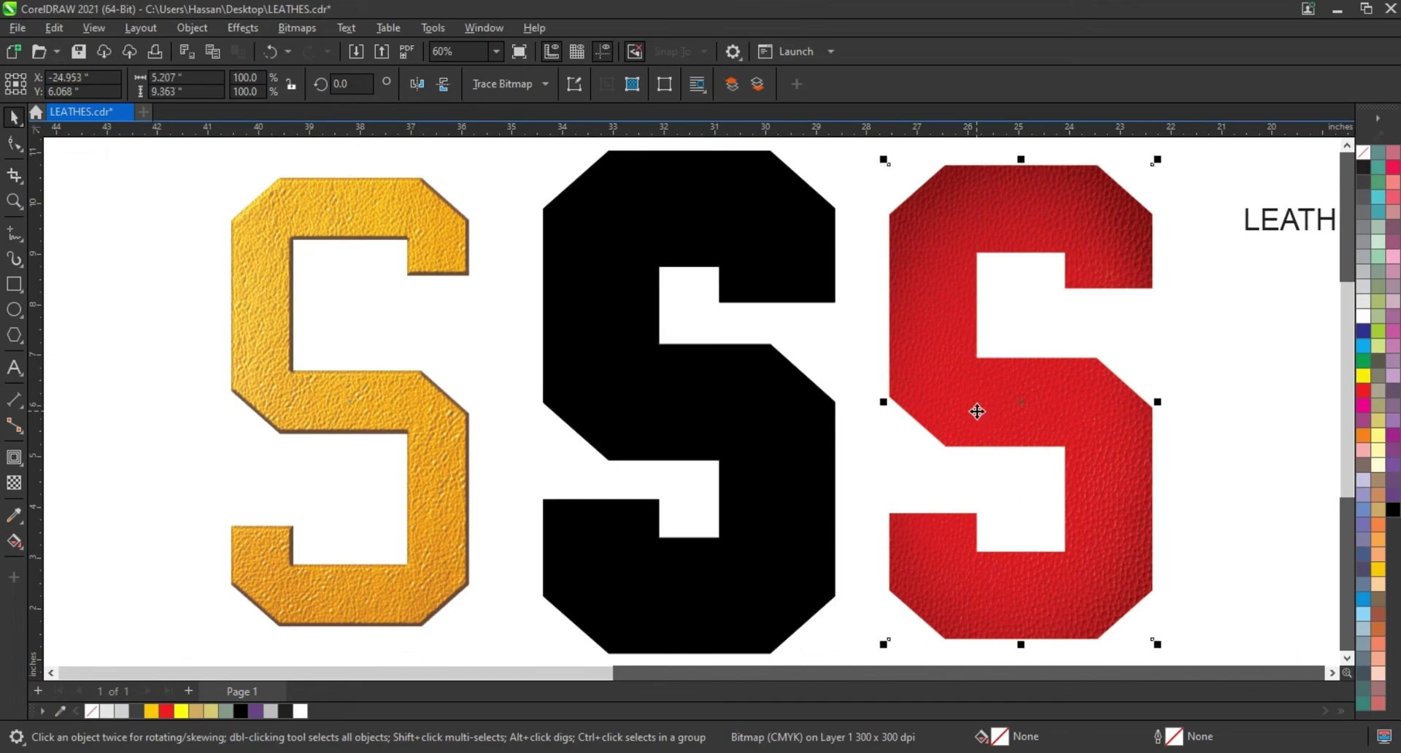
pyautogui.click(243, 28)
pyautogui.moveTo(265, 325)
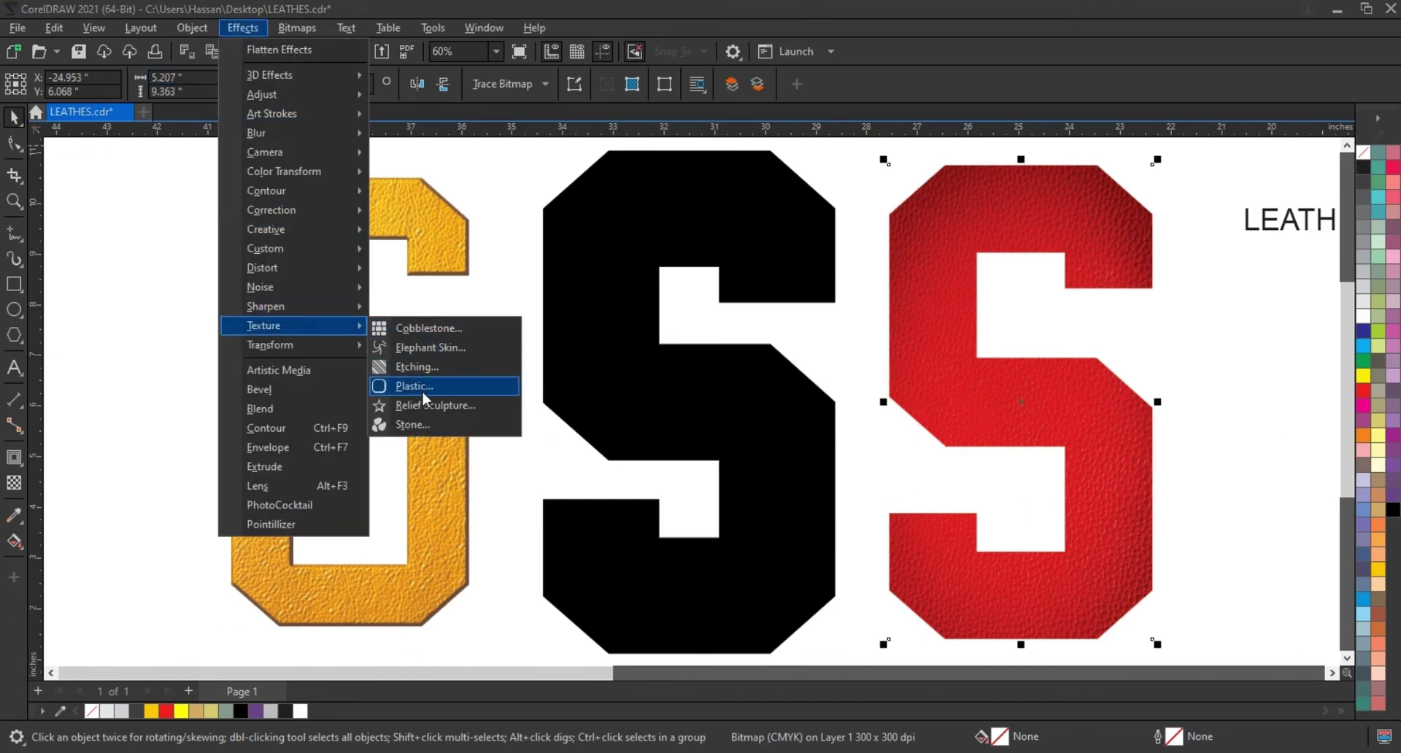
pyautogui.click(420, 387)
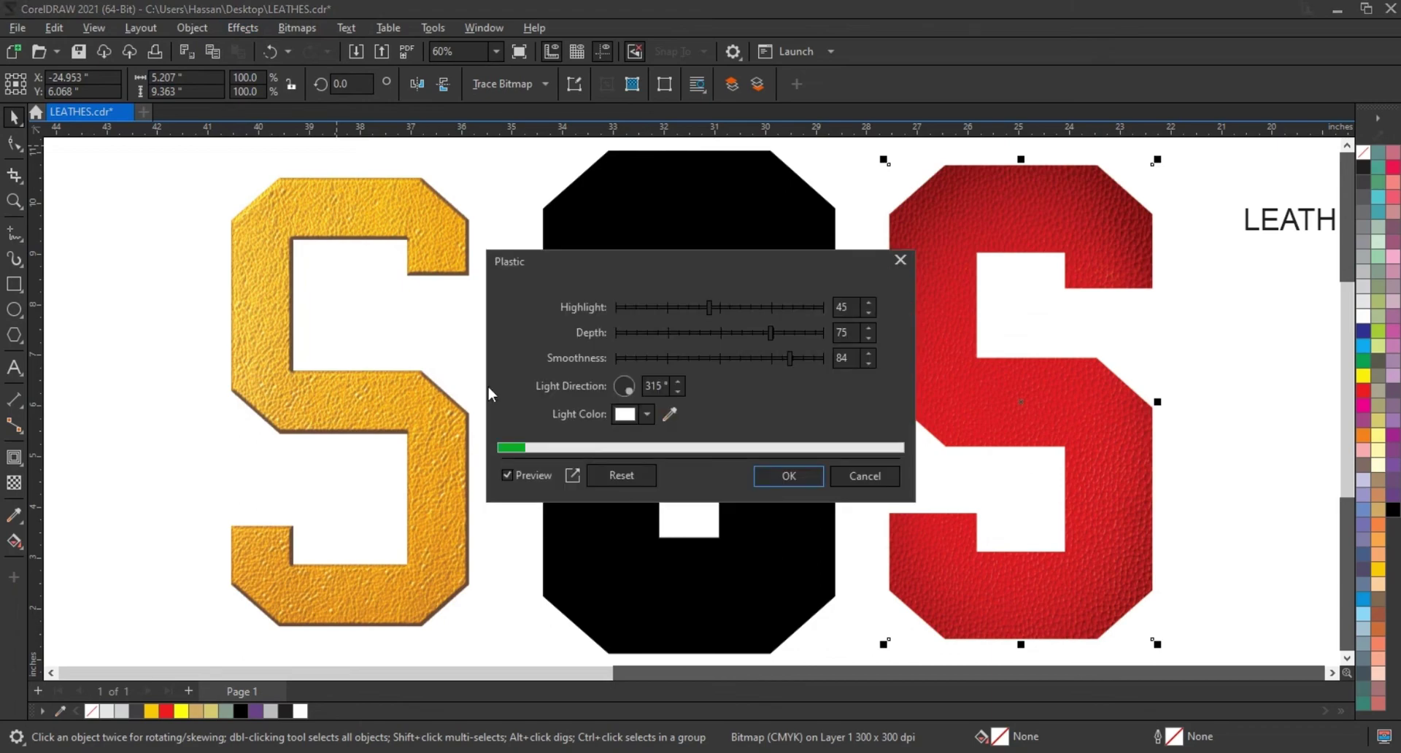
pyautogui.click(780, 364)
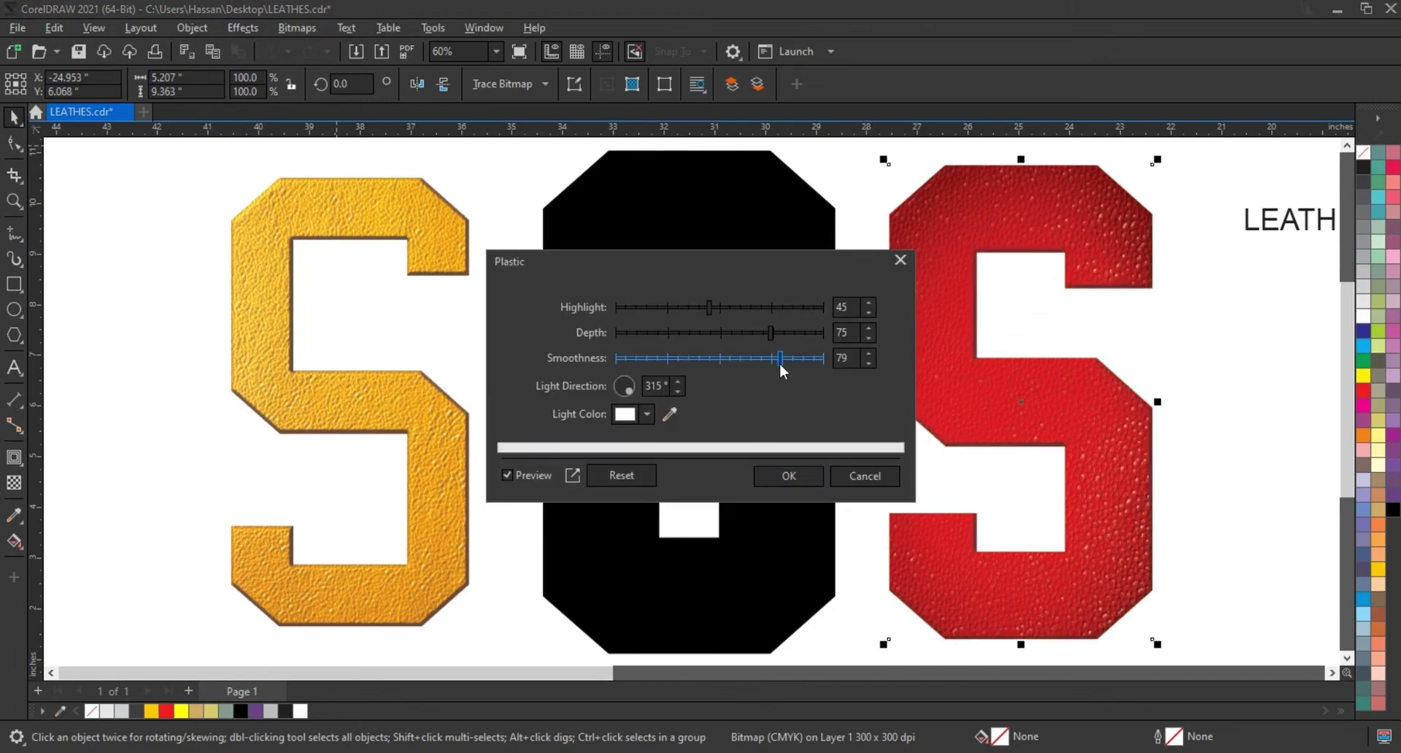
pyautogui.click(782, 480)
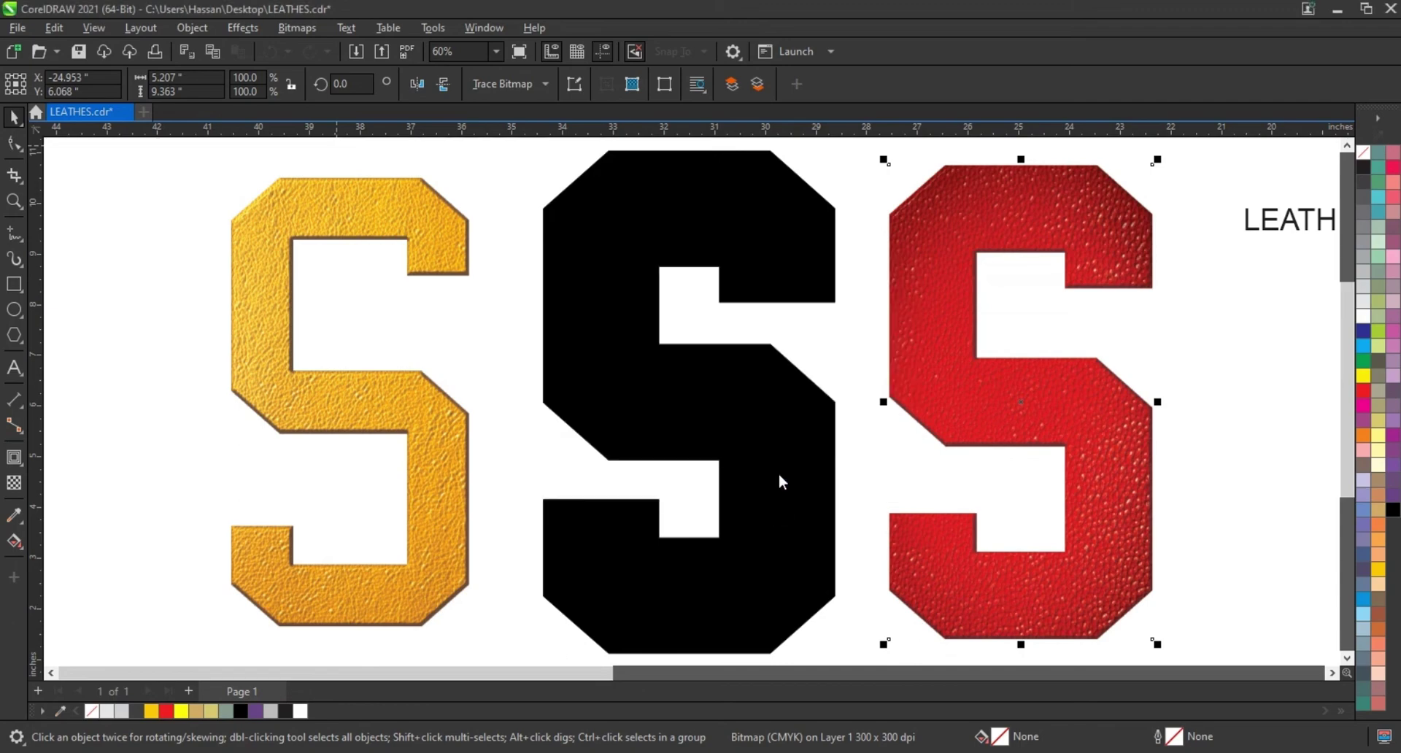
pyautogui.keyDown('shift'); pyautogui.click(777, 420); pyautogui.keyUp('shift')
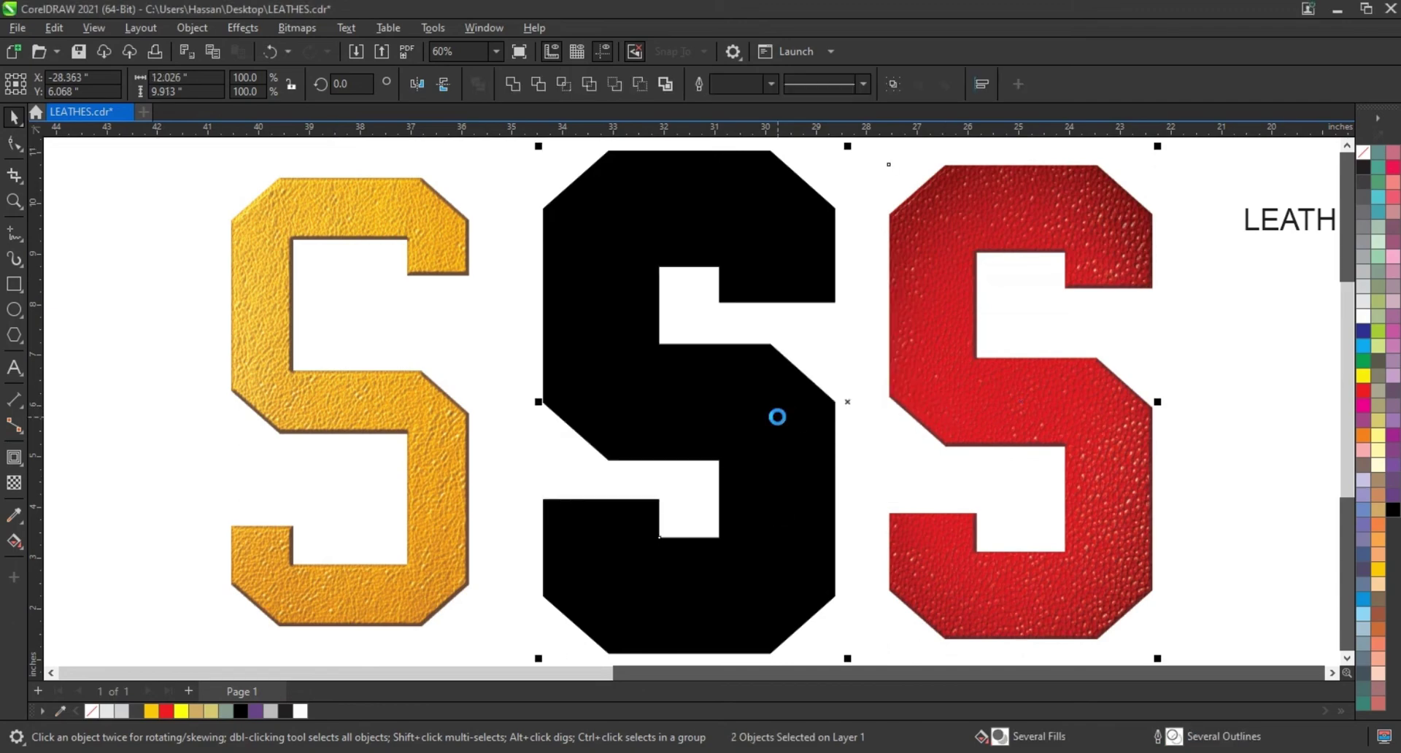
# - Centre the red S on the black S and the yellow on the red, then preview with F9
pyautogui.press('c')
pyautogui.click(403, 393)
pyautogui.keyDown('shift'); pyautogui.click(587, 401); pyautogui.keyUp('shift')
pyautogui.press('c')
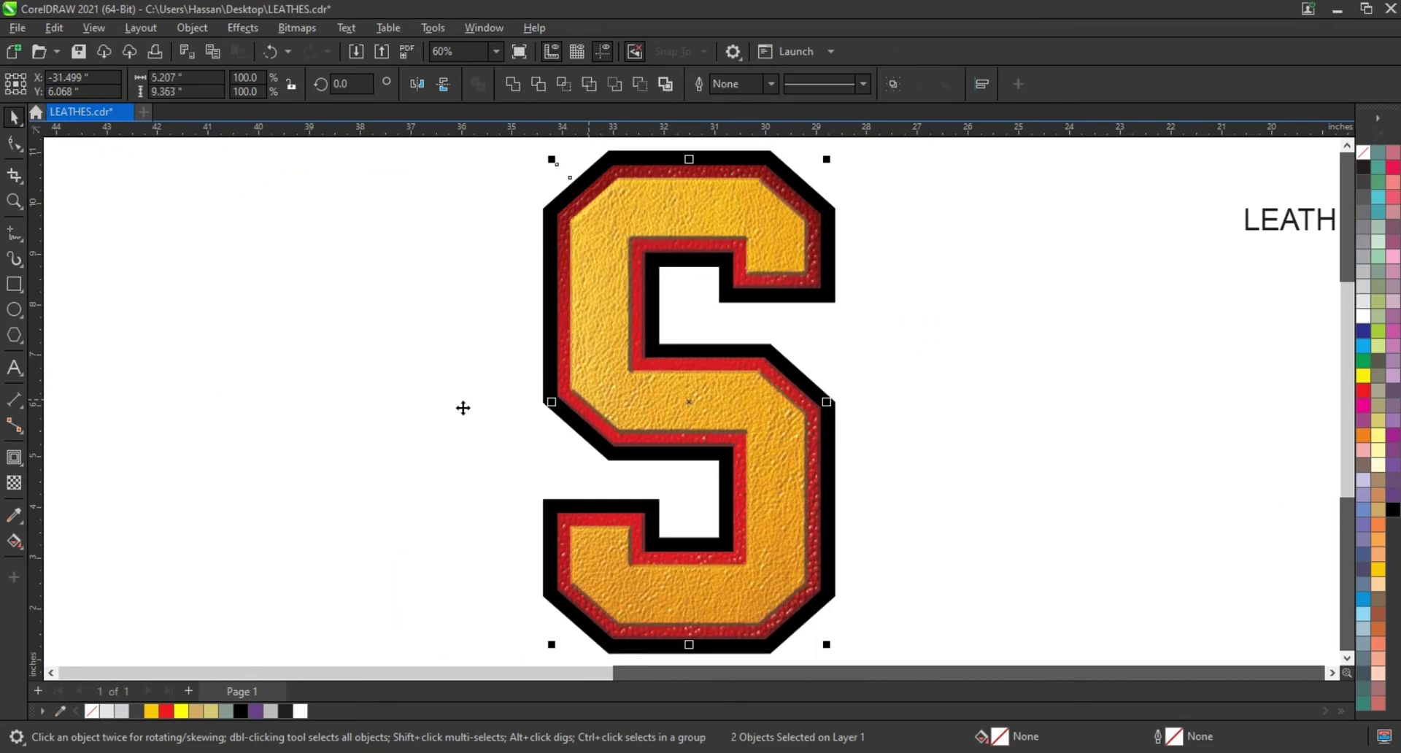
pyautogui.click(407, 416)
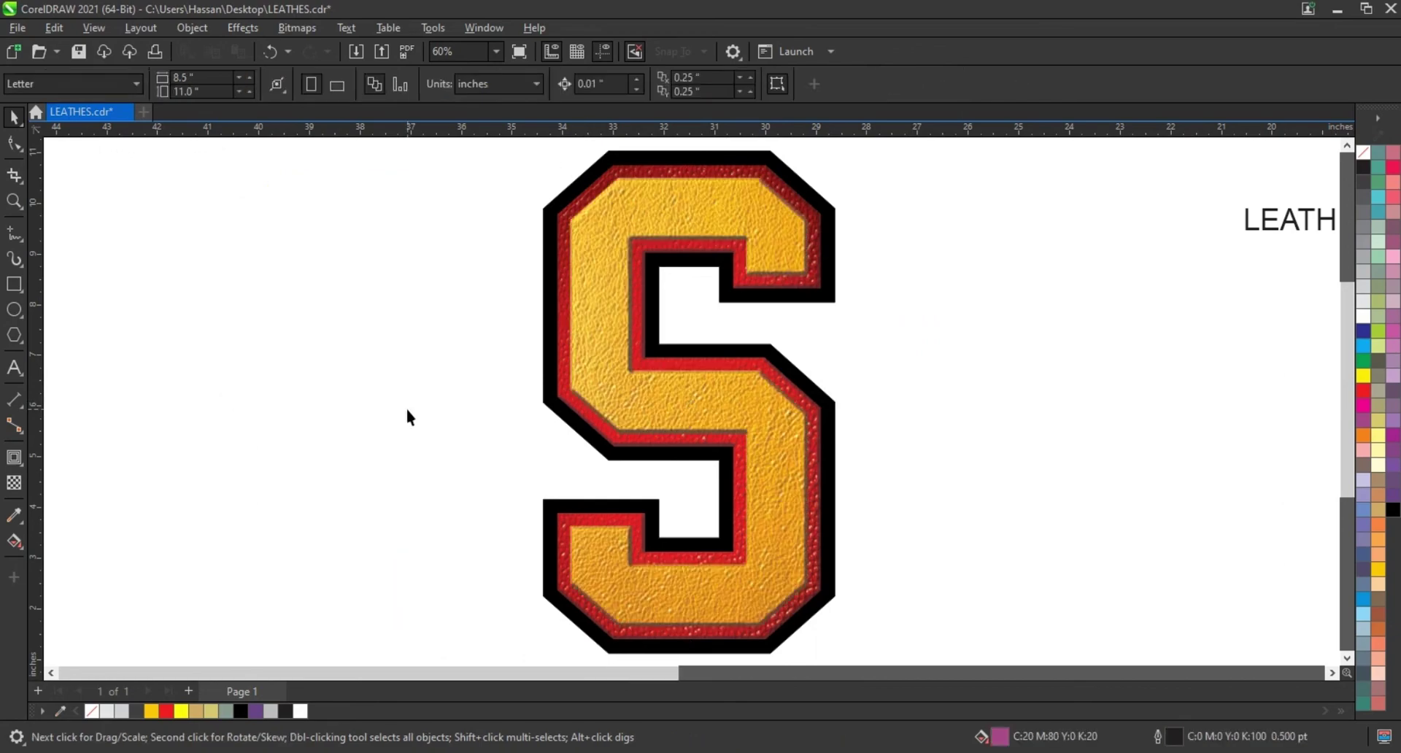
pyautogui.press('F9')
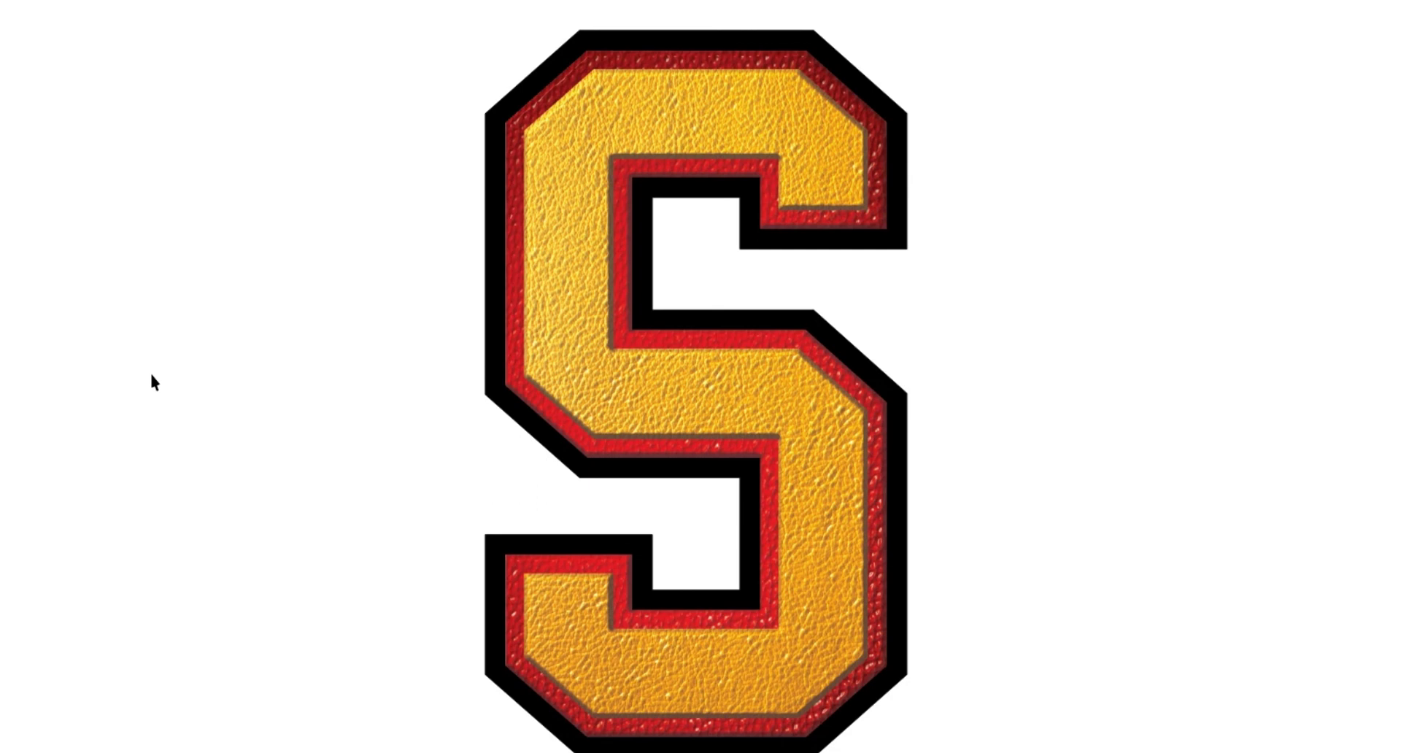
pyautogui.press('Escape')
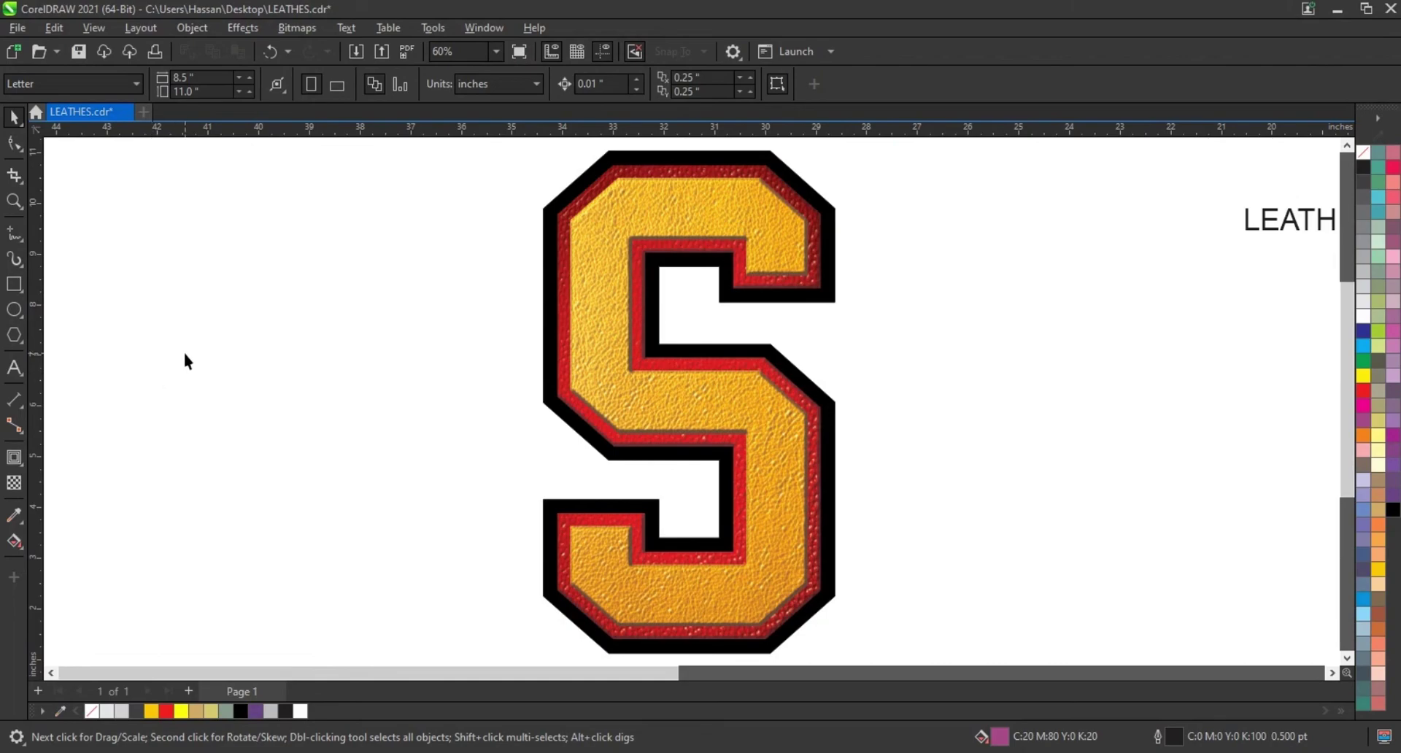